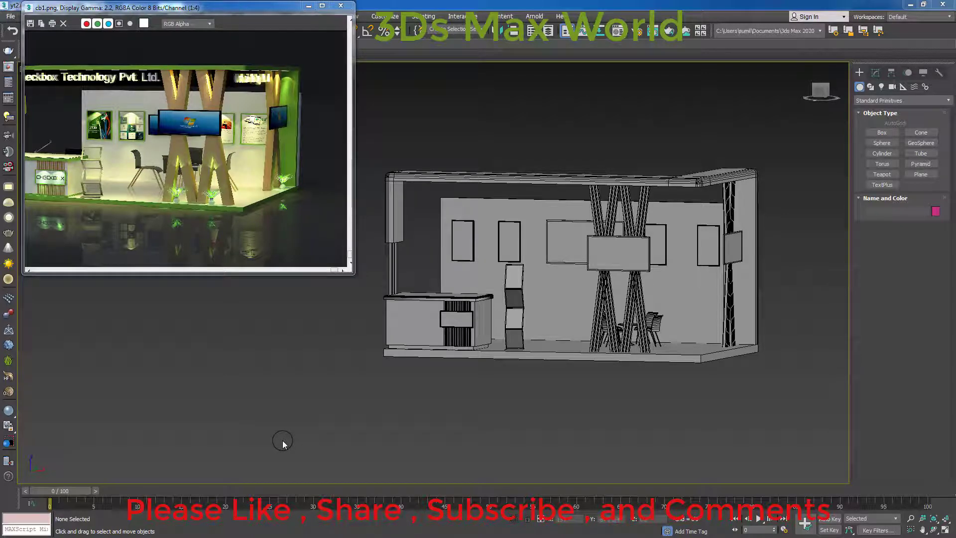
Step: Zoom and pan around the booth to compare it with the reference render
left_click(518, 392)
scroll(572, 383, "up", 2)
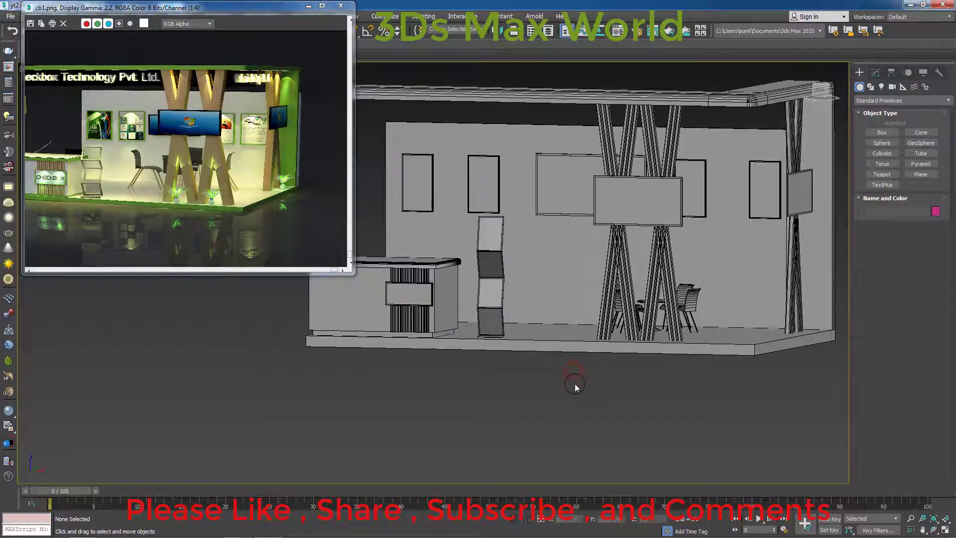
scroll(538, 440, "down", 2)
scroll(555, 437, "down", 2)
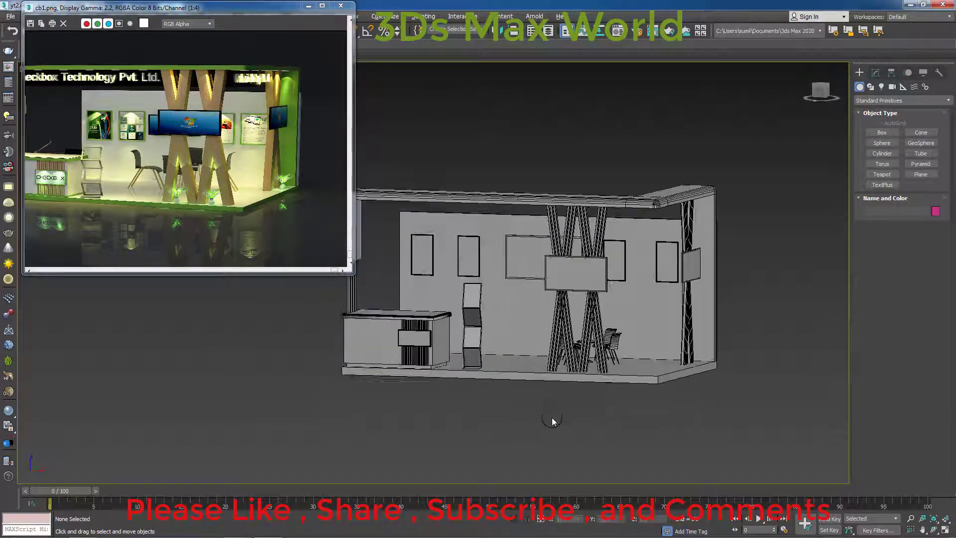
mouse_move(552, 421)
middle_mouse_down("alt")
mouse_move(616, 391)
mouse_move(577, 405)
middle_mouse_up("alt")
scroll(581, 390, "up", 1)
scroll(589, 381, "up", 2)
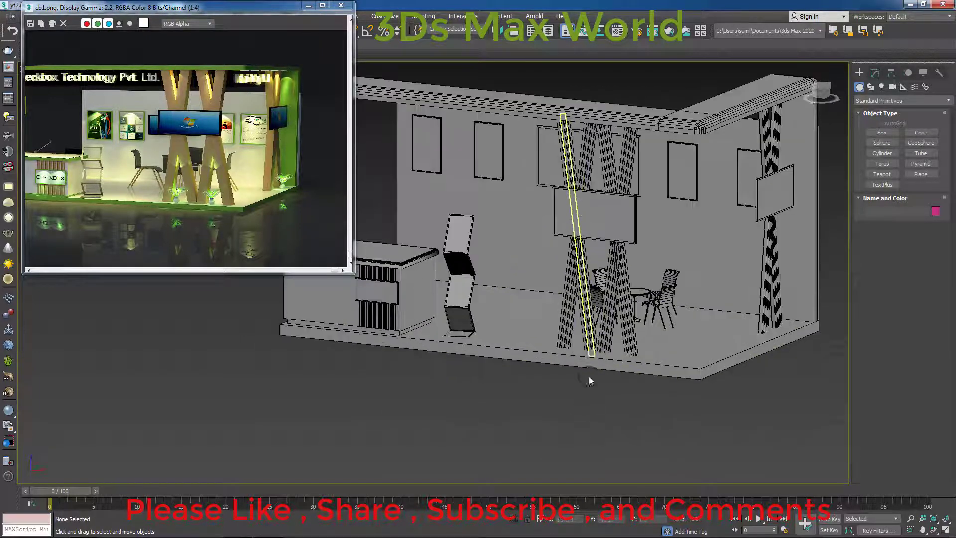
scroll(615, 419, "down", 2)
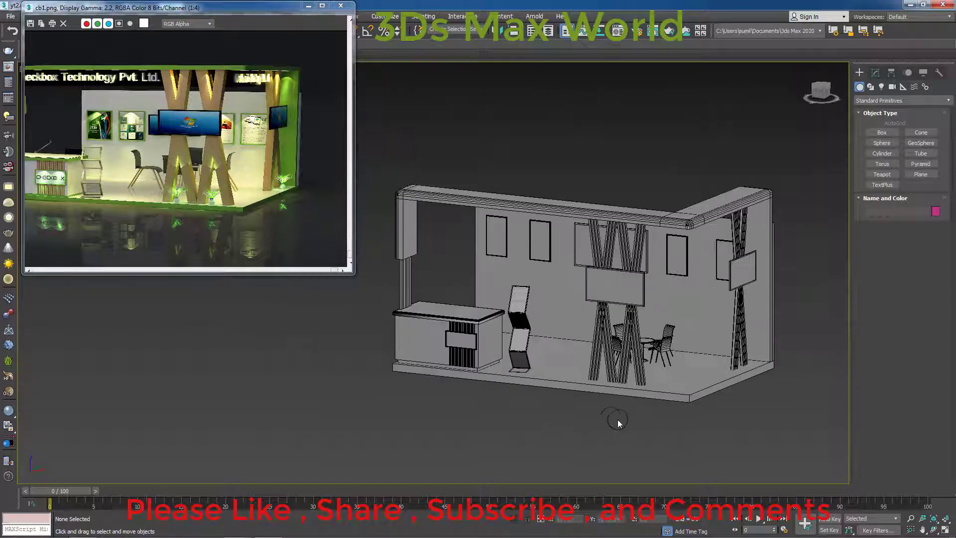
middle_click_drag(608, 419, 593, 371)
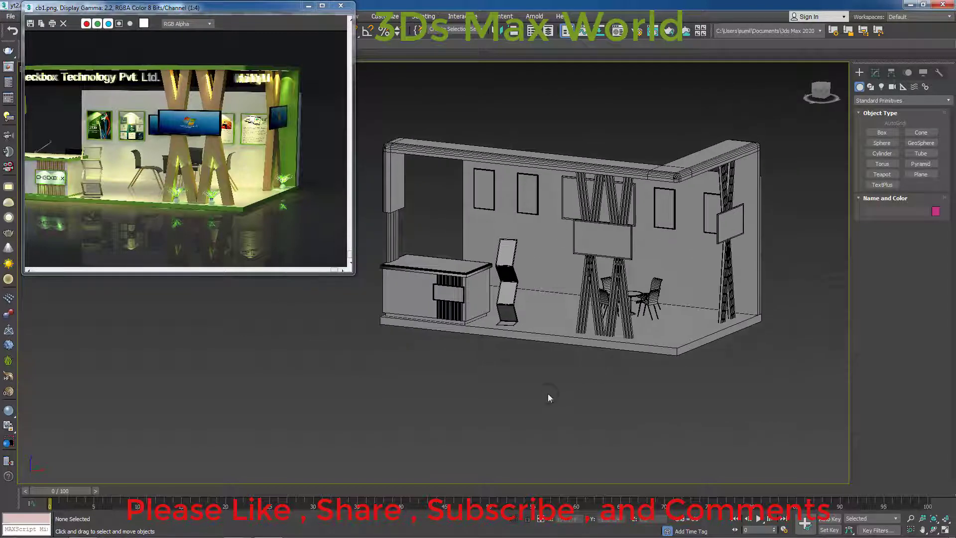
scroll(548, 394, "up", 1)
scroll(549, 394, "down", 1)
middle_click_drag(548, 394, 541, 389)
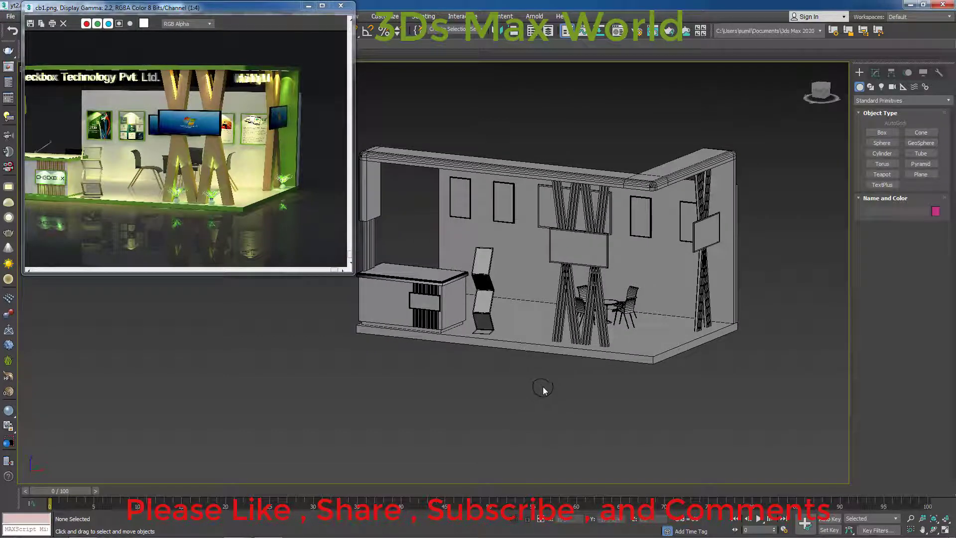
scroll(546, 389, "up", 1)
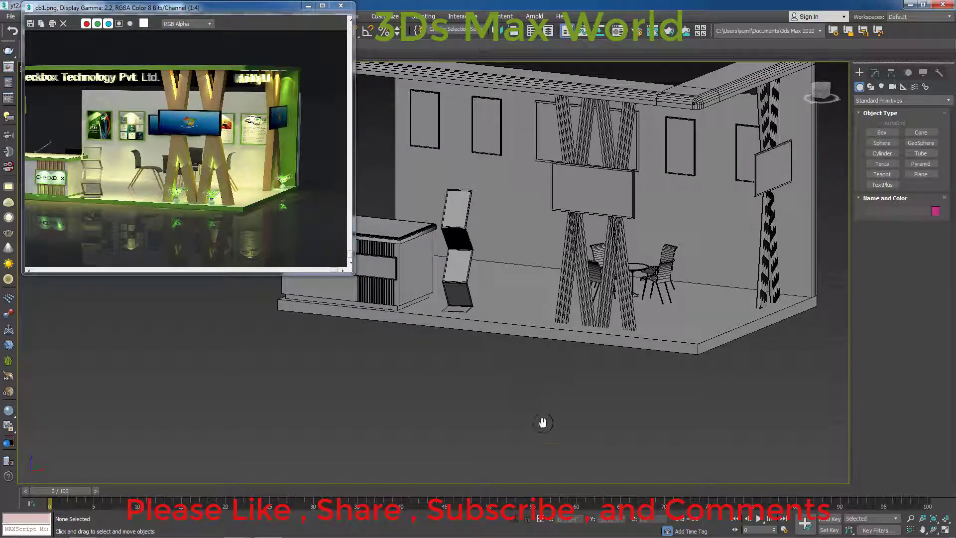
scroll(540, 420, "down", 1)
middle_click_drag(540, 428, 562, 369)
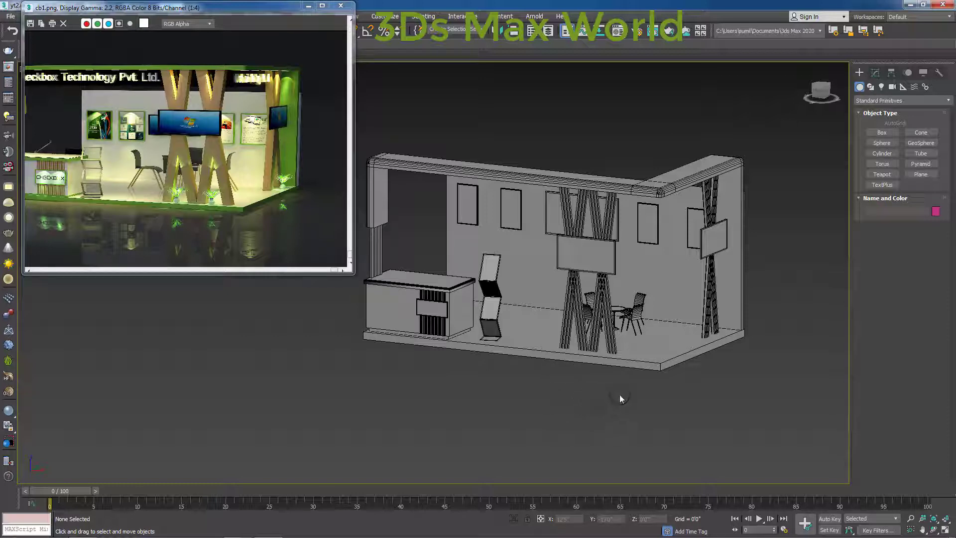
Step: Pan the cb1.png render to show the whole booth, then close it
middle_click_drag(620, 401, 605, 413)
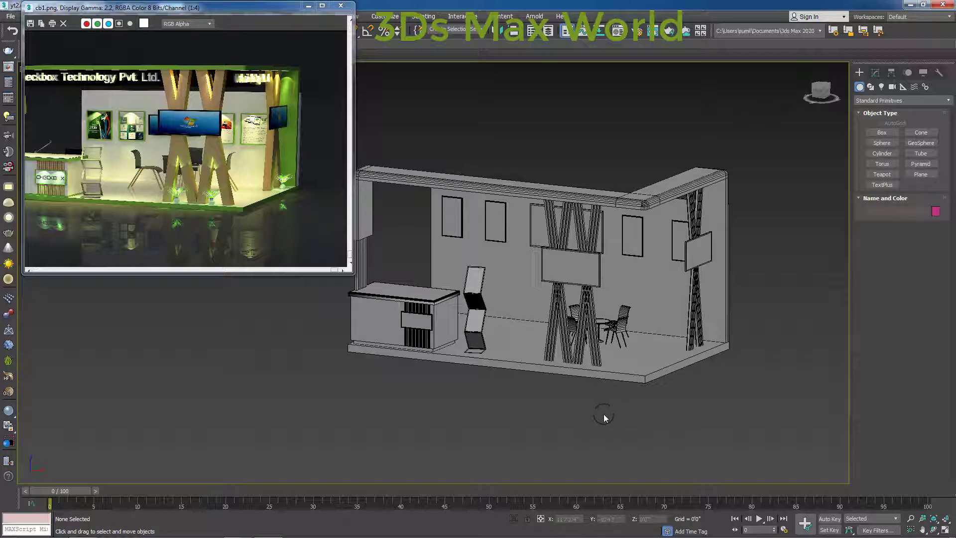
middle_click_drag(604, 419, 622, 424)
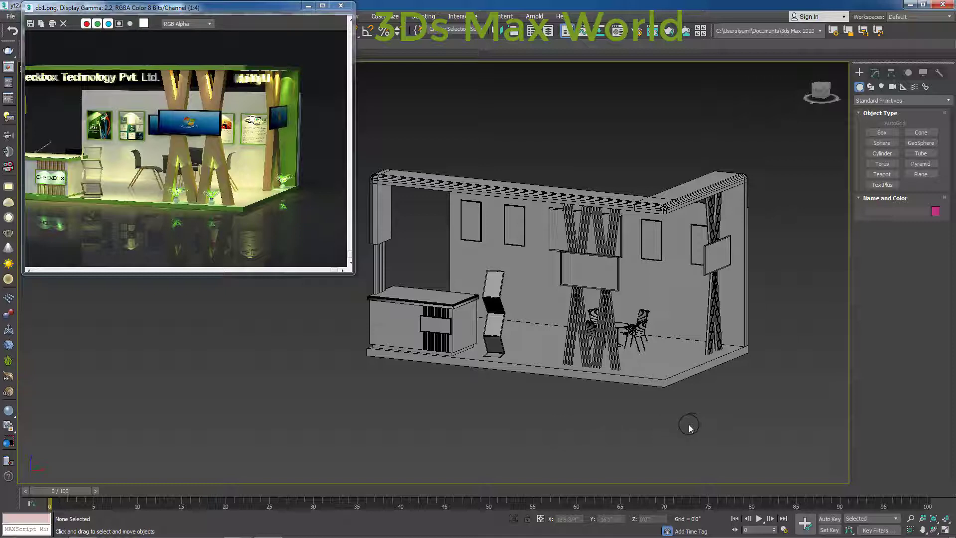
middle_click_drag(685, 426, 753, 431)
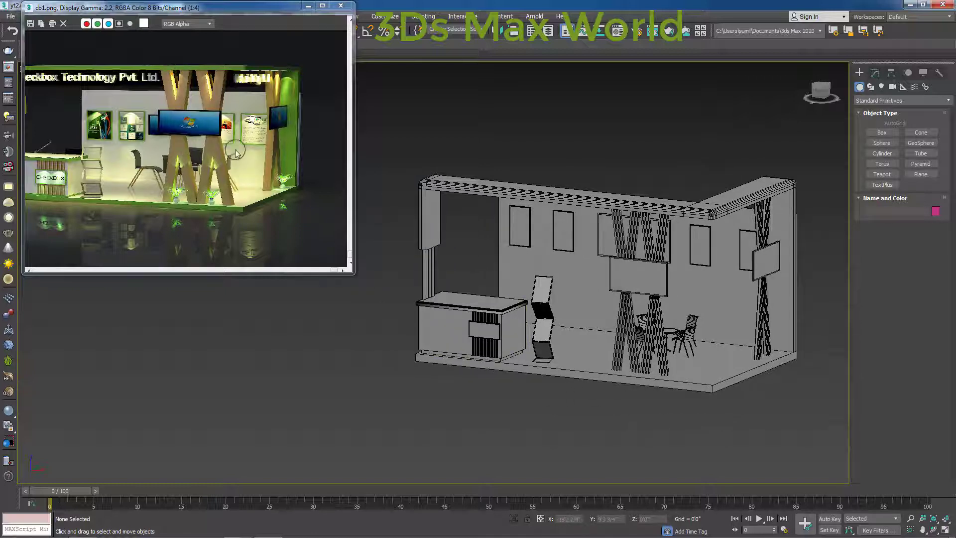
middle_click_drag(171, 201, 215, 205)
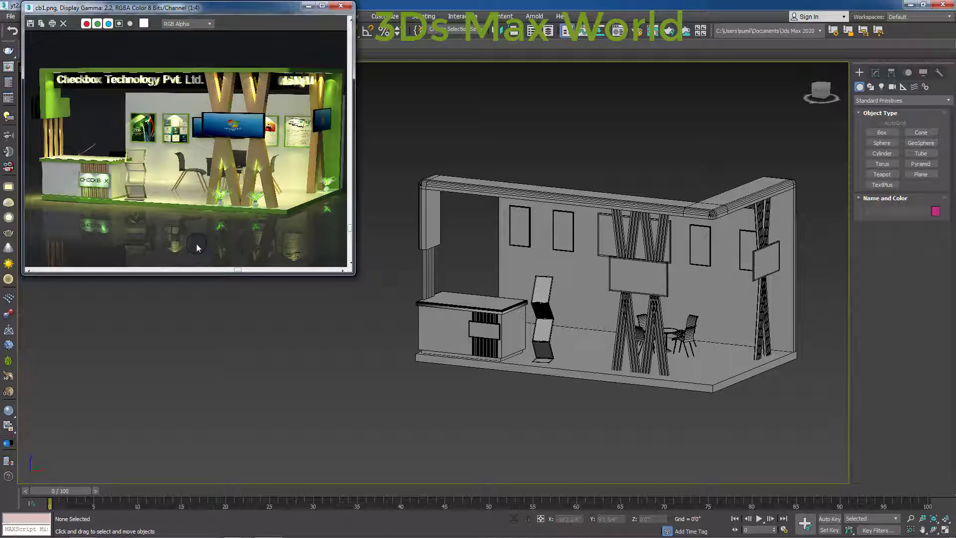
left_click(349, 353)
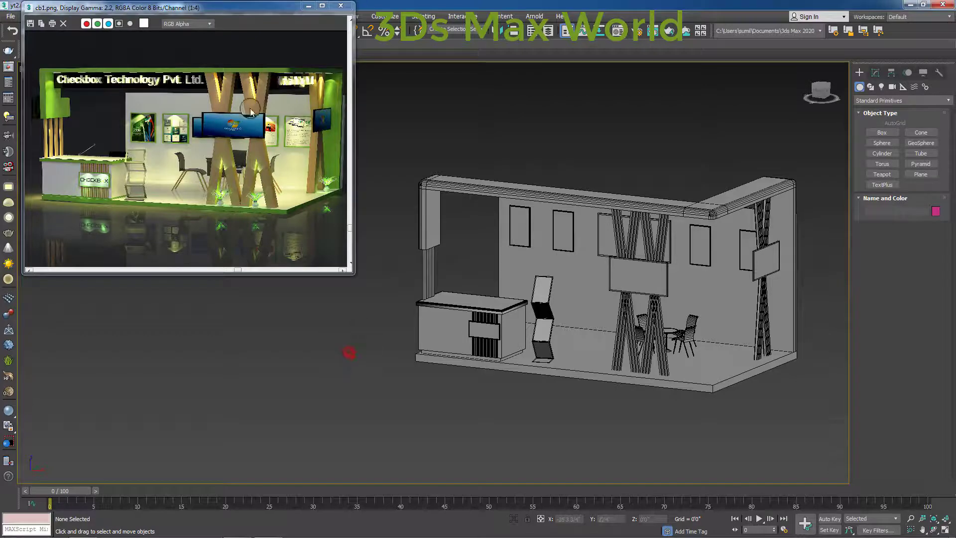
left_click(343, 6)
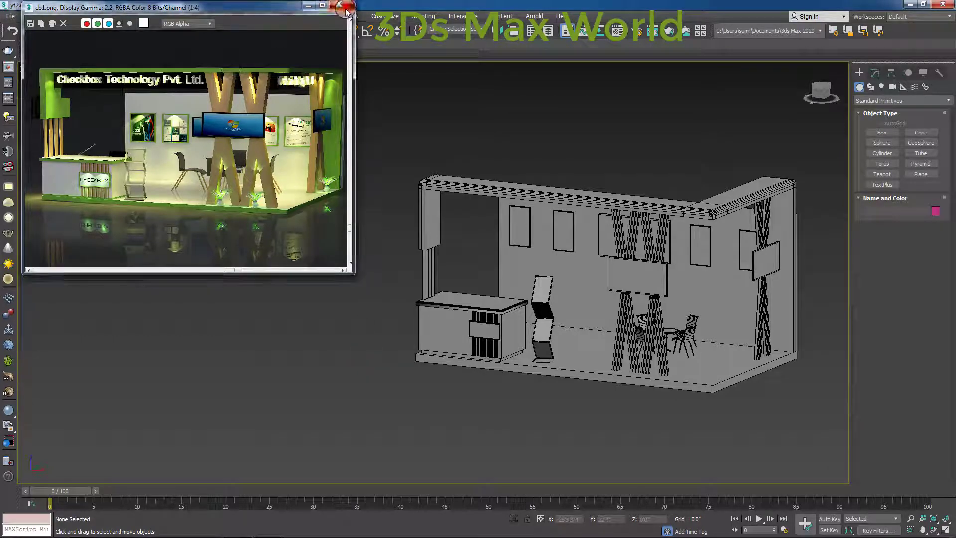
Step: Switch to Front view and centre the booth in it
middle_click_drag(333, 273, 185, 259)
scroll(423, 299, "up", 3)
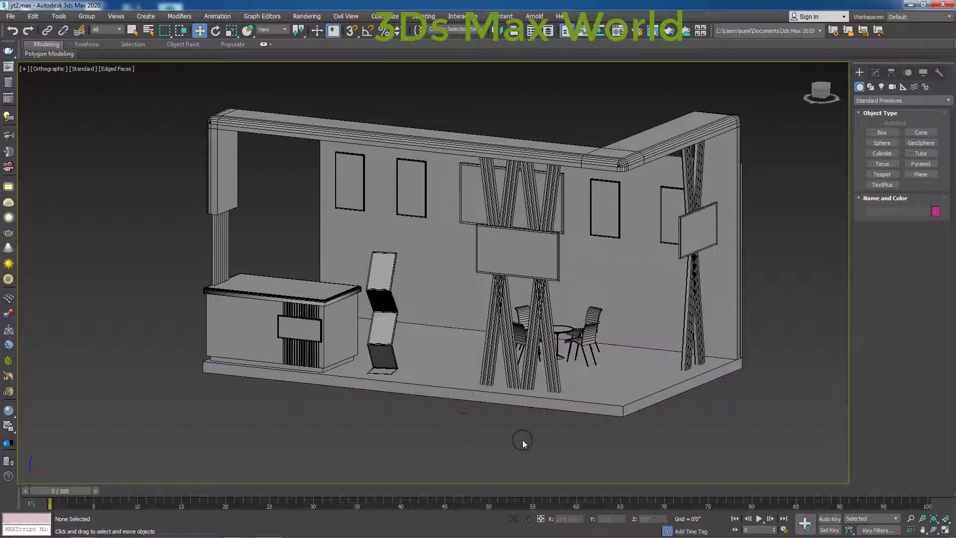
key("f")
middle_click_drag(478, 391, 421, 453)
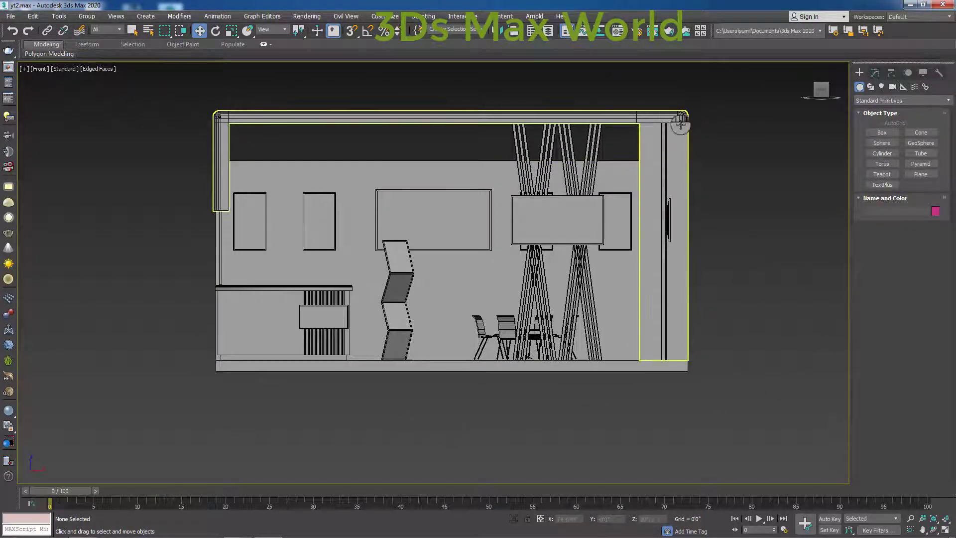
middle_click_drag(753, 154, 741, 201)
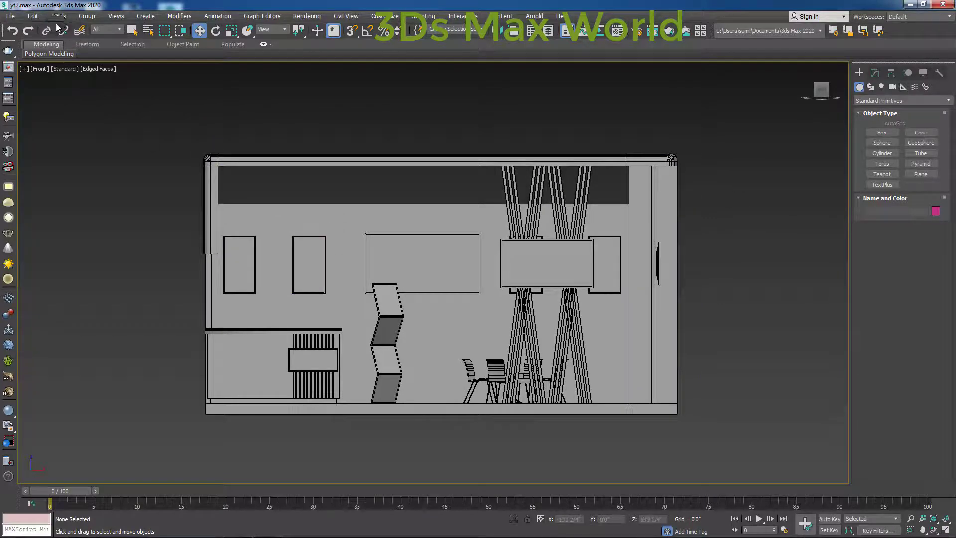
Step: View cb1.png, zoom into the header signage, then close the render
left_click(11, 16)
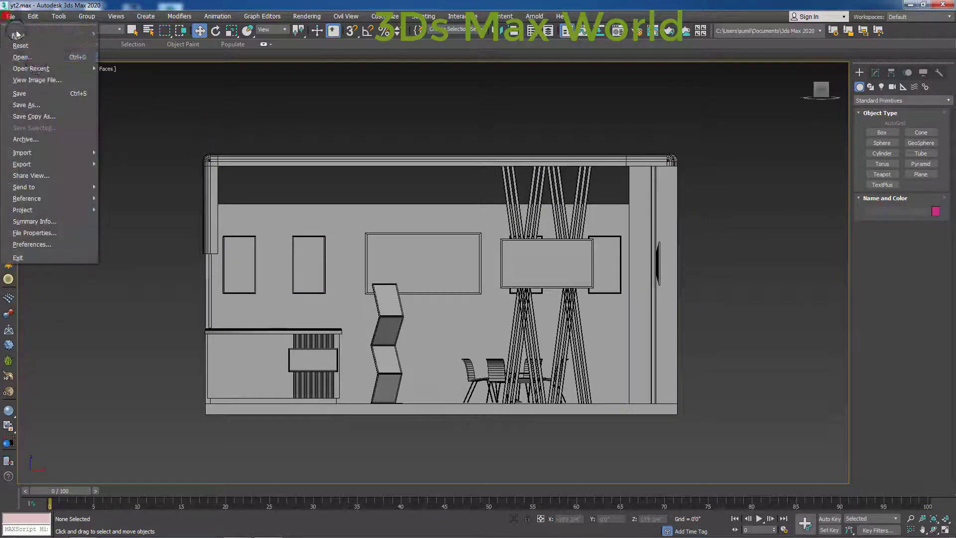
left_click(37, 80)
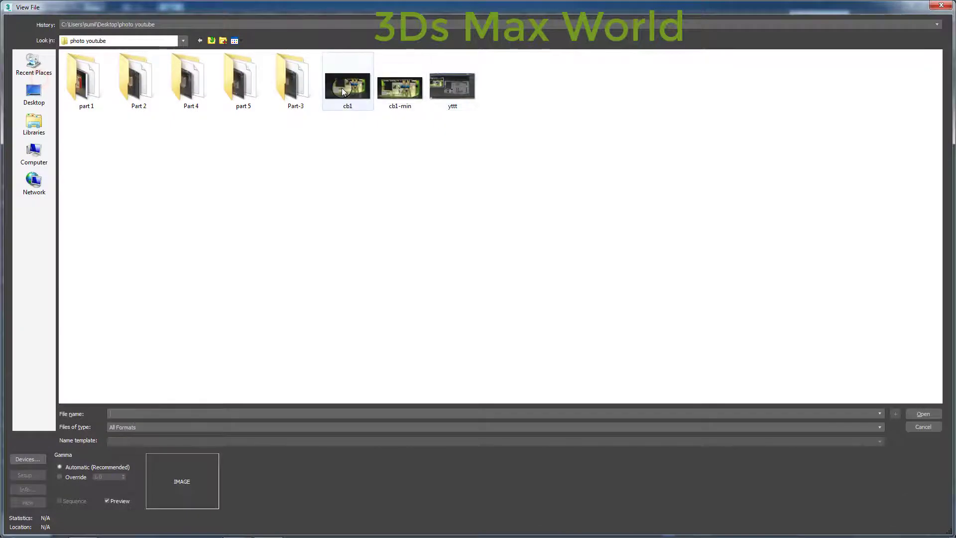
double_click(350, 89)
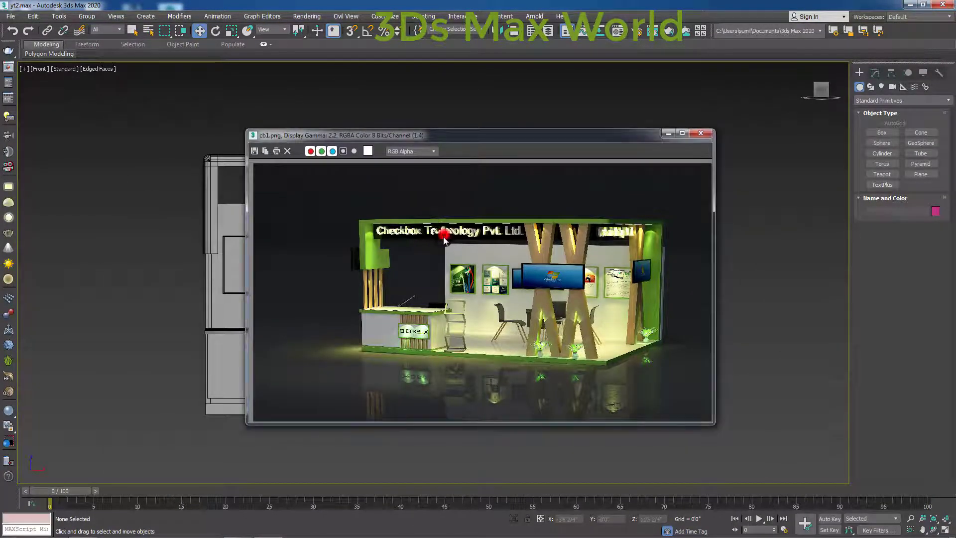
scroll(444, 234, "up", 2)
scroll(452, 261, "up", 1)
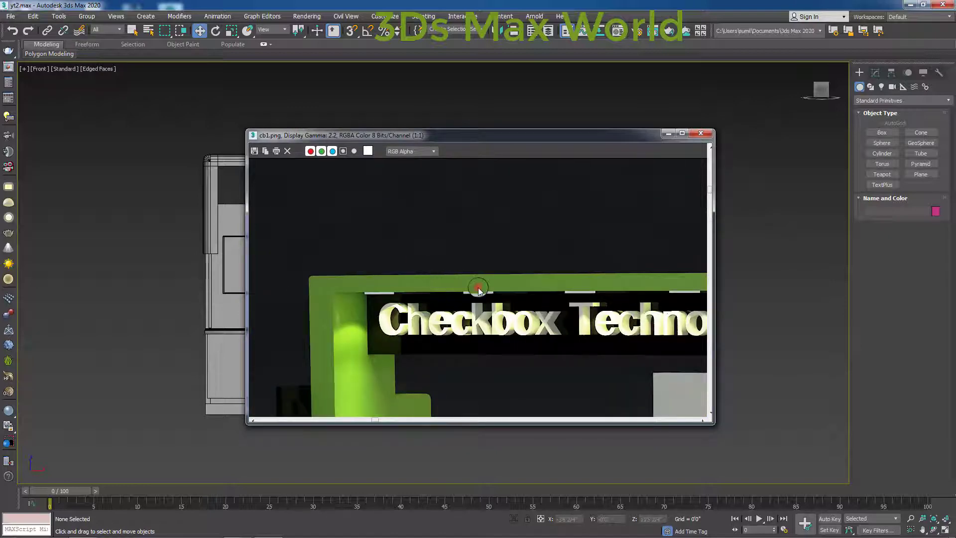
left_click(698, 134)
middle_click_drag(706, 232, 687, 230)
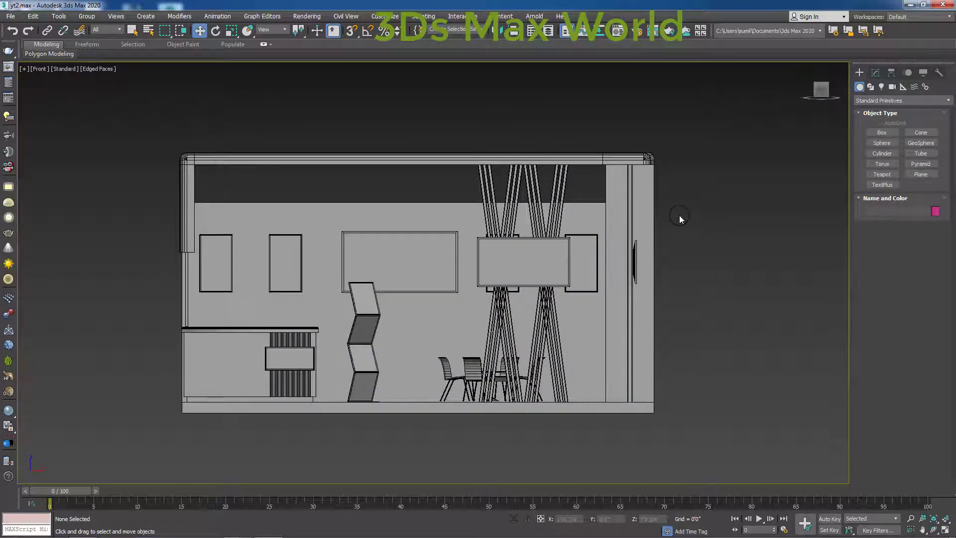
Step: Draw a closed four-corner Line over the front header fascia in wireframe
left_click(902, 198)
left_click(892, 173)
left_click(871, 87)
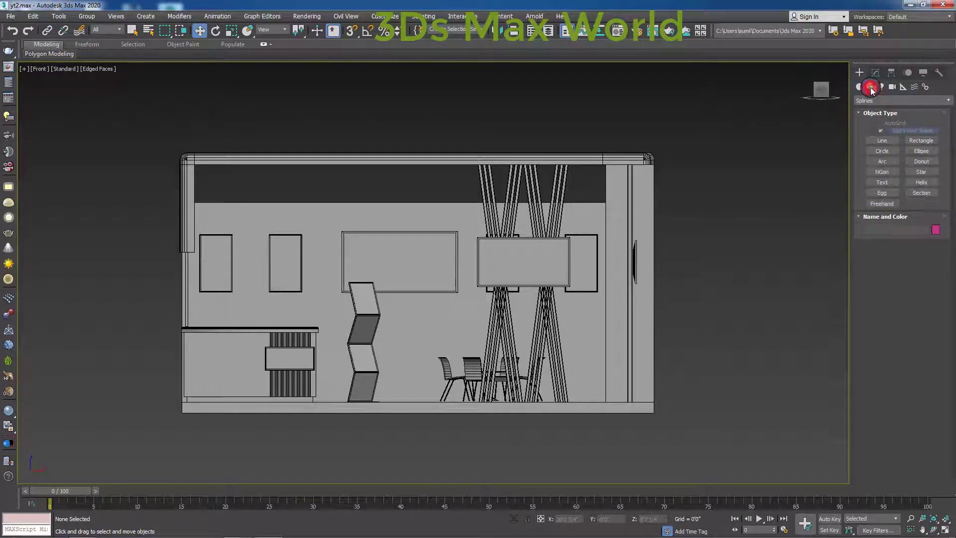
left_click(884, 149)
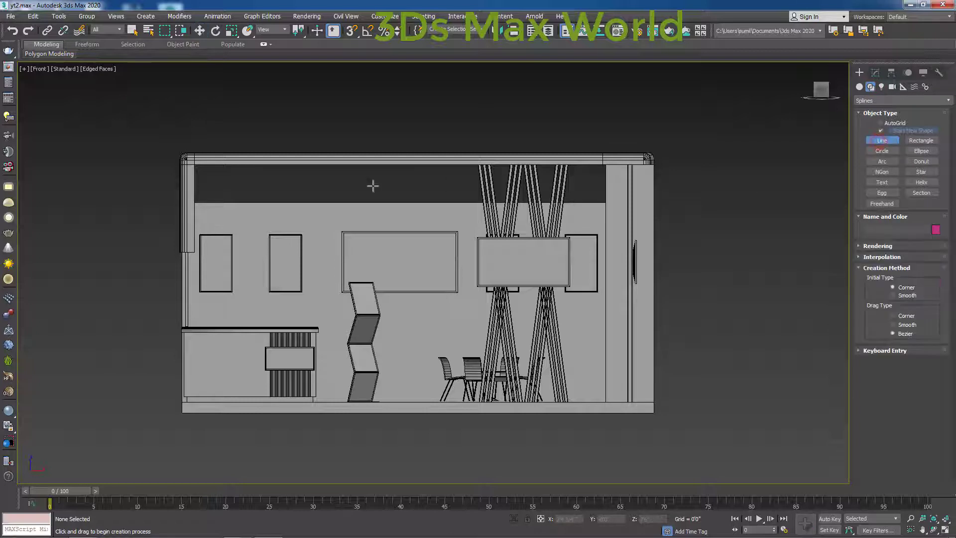
key("F3")
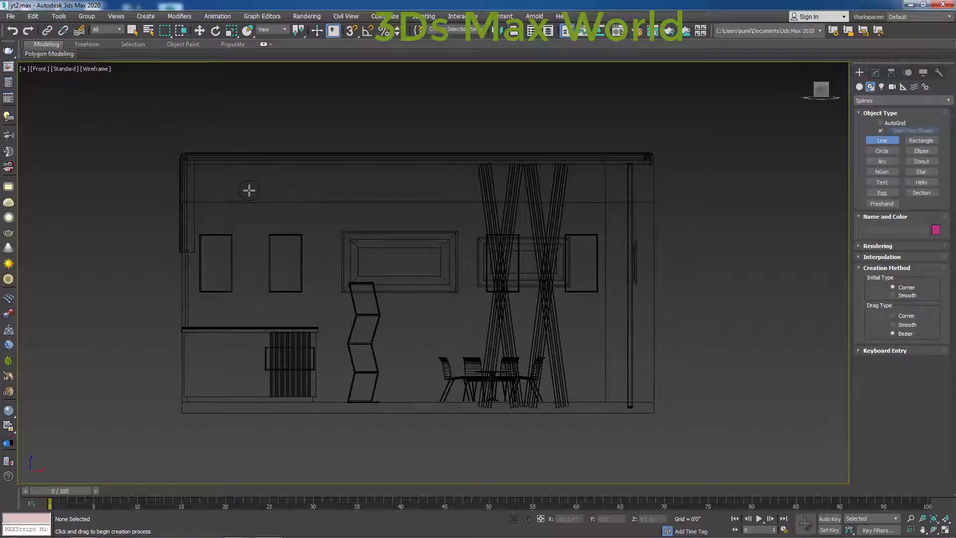
left_click(195, 164)
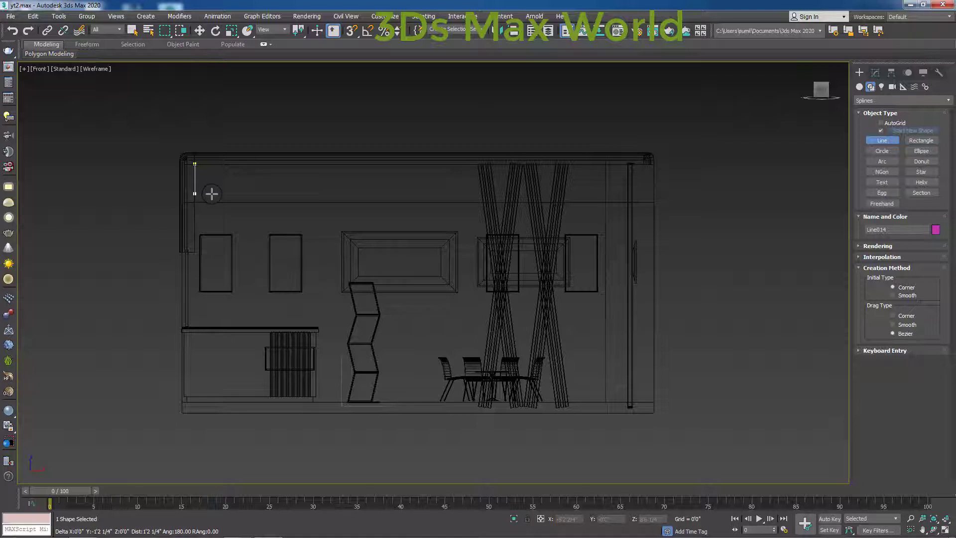
left_click(211, 195)
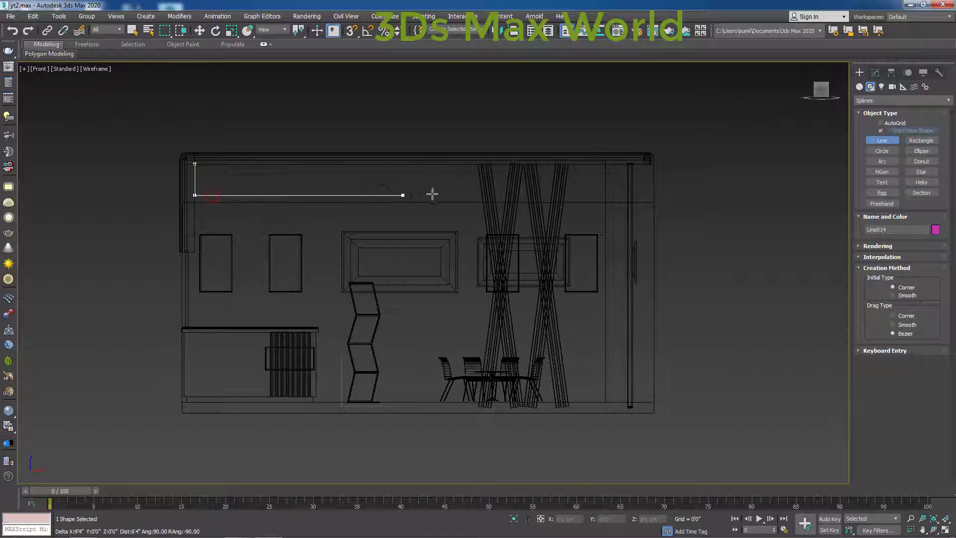
left_click(482, 194)
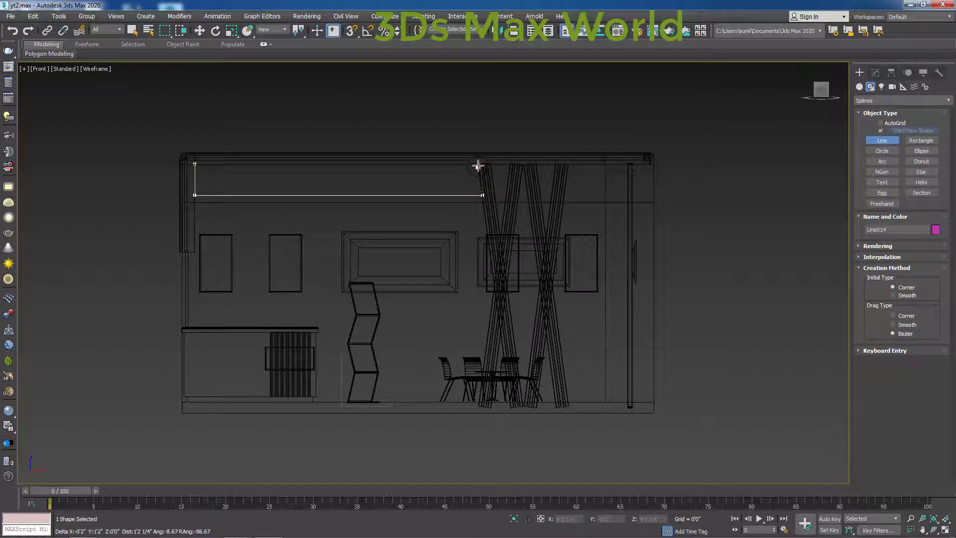
left_click(478, 166)
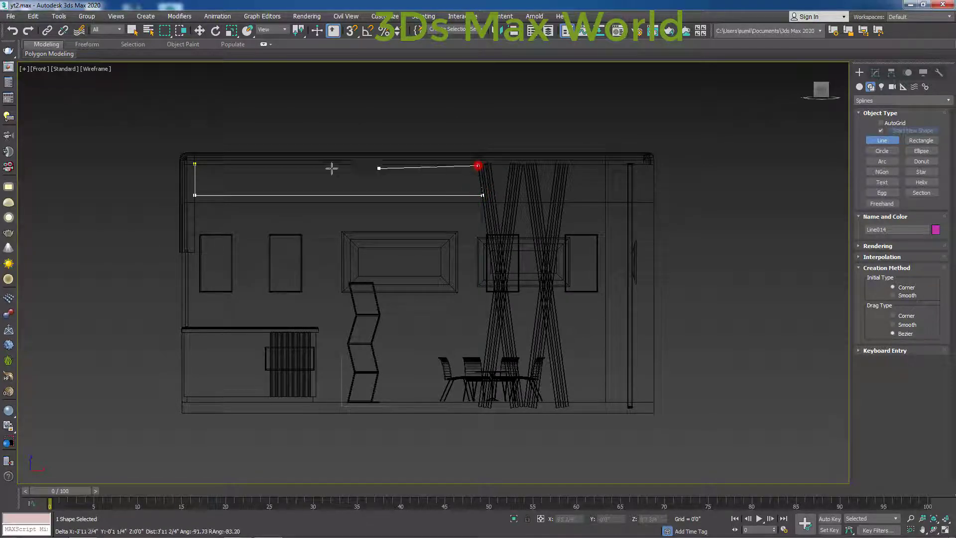
left_click(195, 164)
left_click(460, 305)
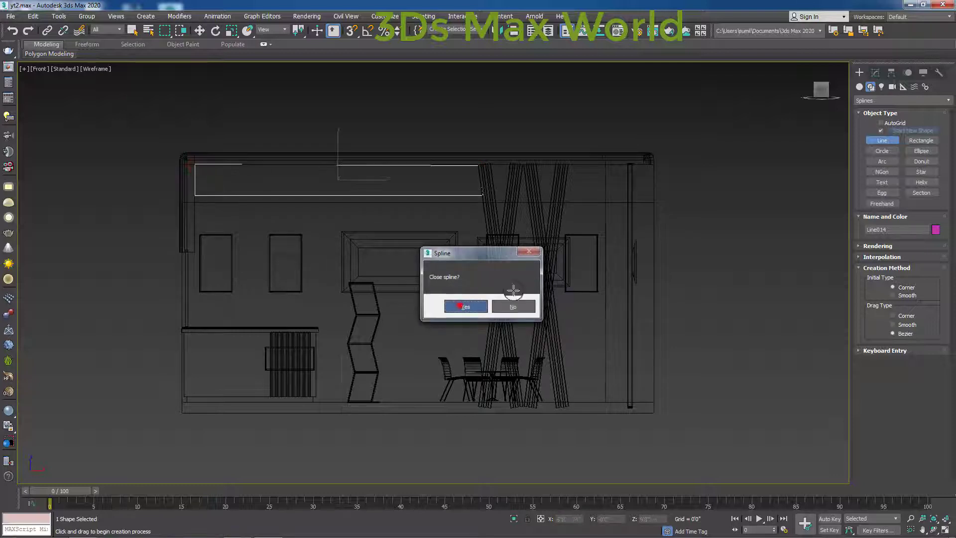
Step: Return to shaded display, adjust the front view and finish the outline
key("F3")
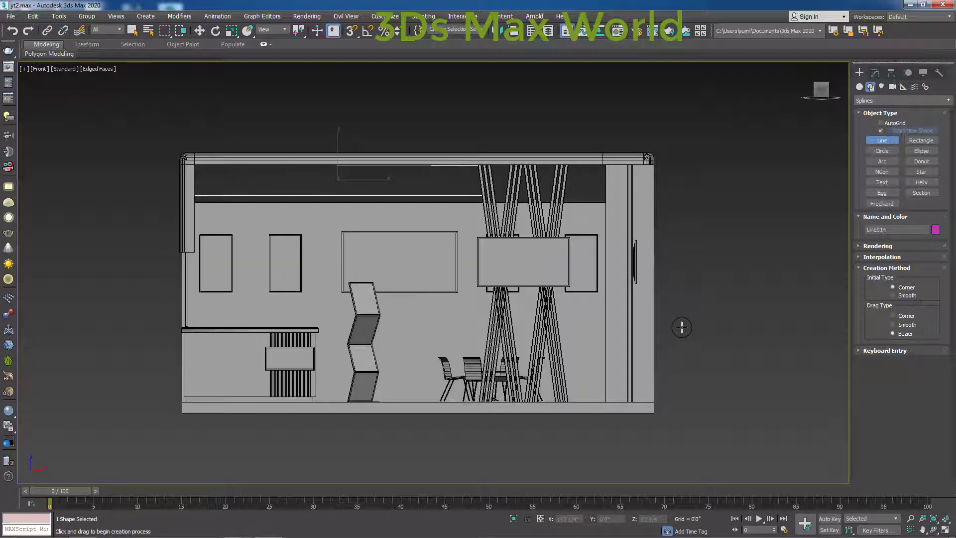
scroll(697, 338, "down", 3)
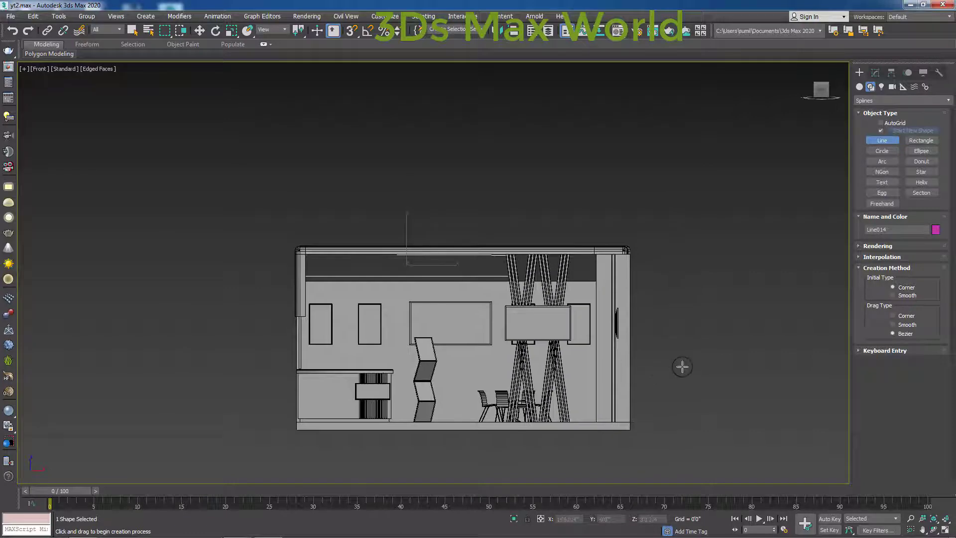
mouse_move(683, 366)
middle_mouse_down()
mouse_move(684, 389)
mouse_move(649, 415)
middle_mouse_up()
key("super")
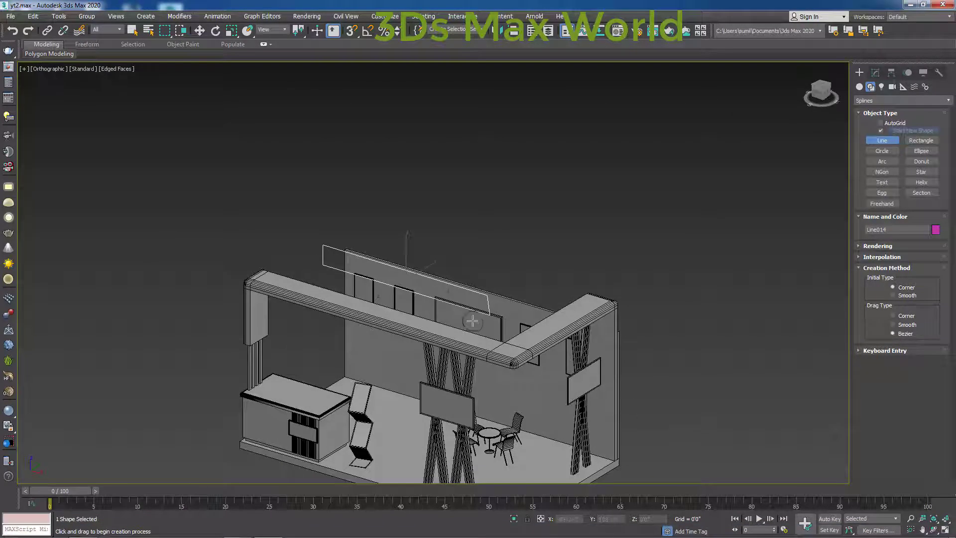
scroll(483, 294, "up", 3)
scroll(483, 296, "up", 3)
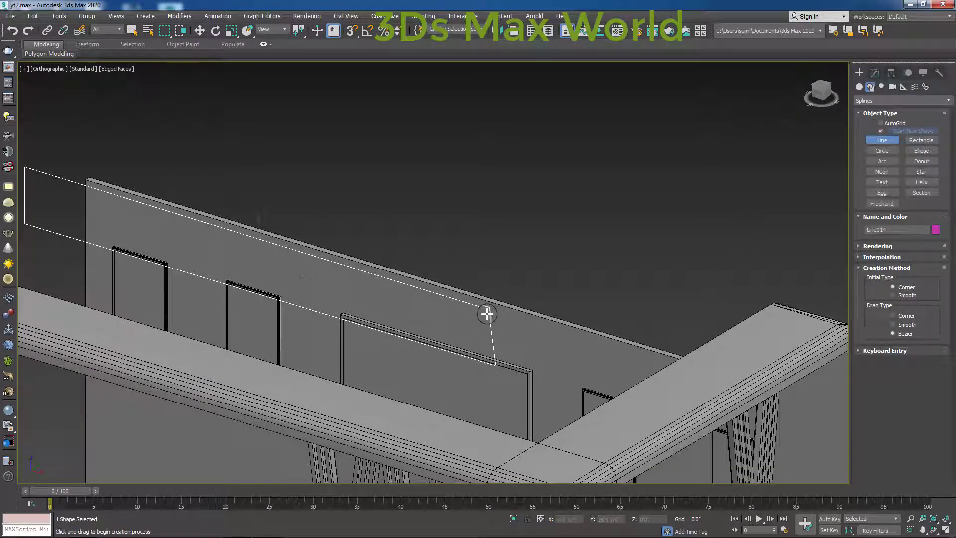
right_click(487, 314)
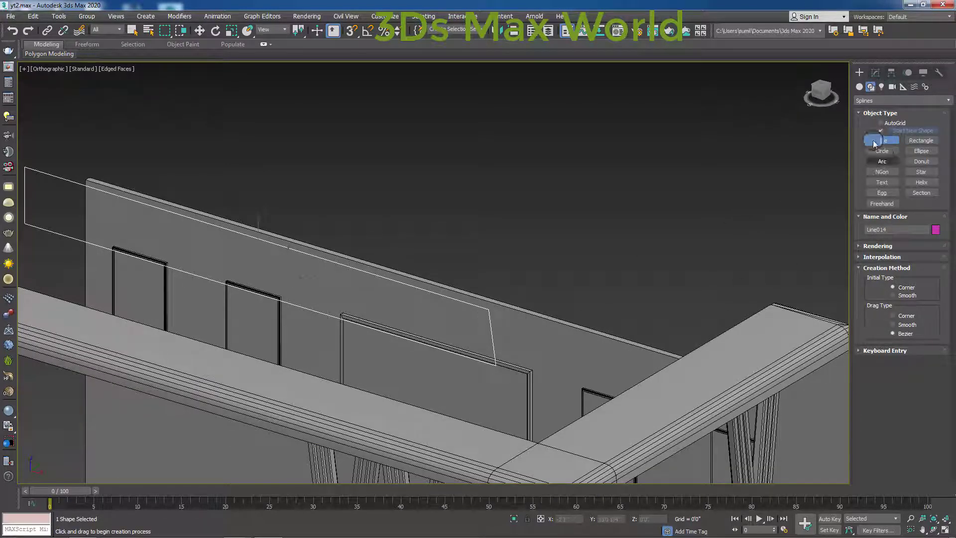
Step: Keep the outline a thin line by toggling Enable In Renderer/Viewport off
left_click(875, 72)
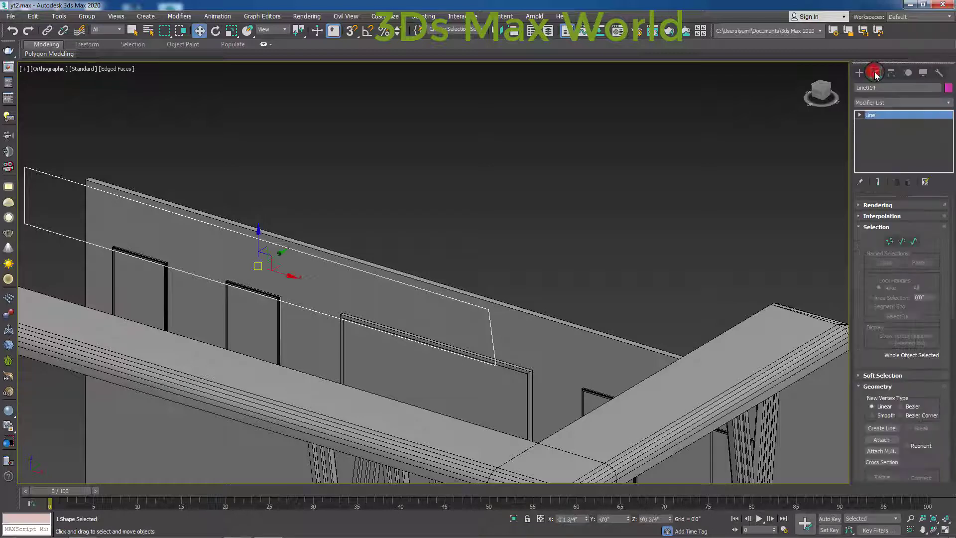
left_click(879, 205)
left_click(868, 223)
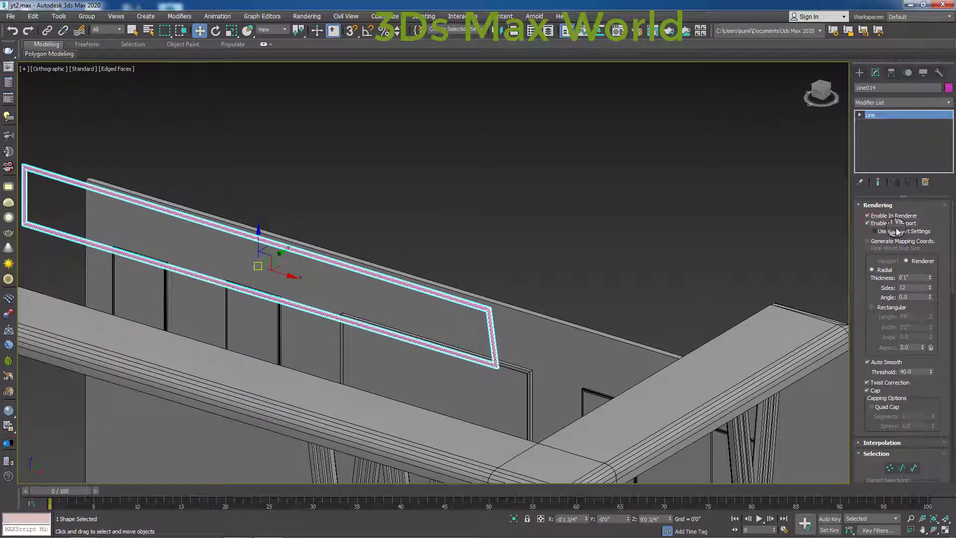
left_click(881, 217)
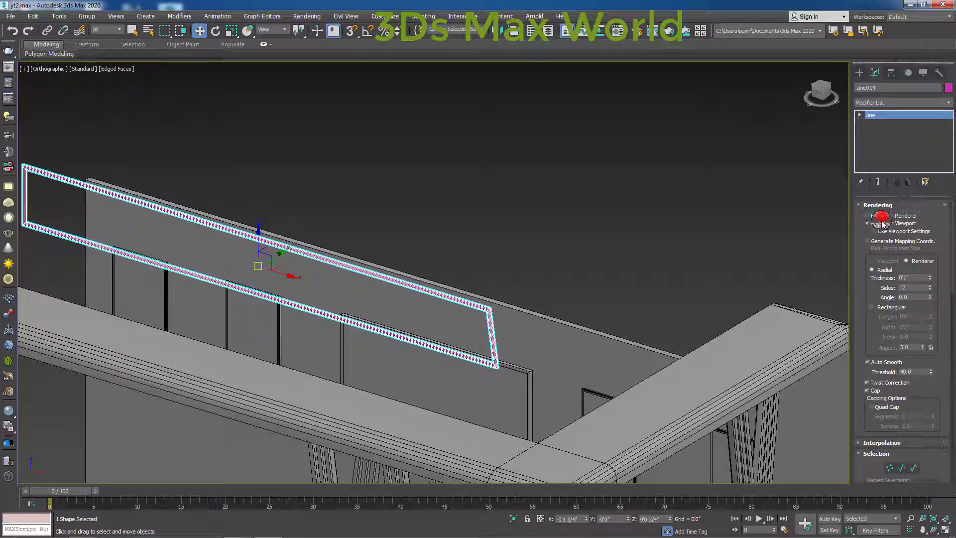
left_click(891, 102)
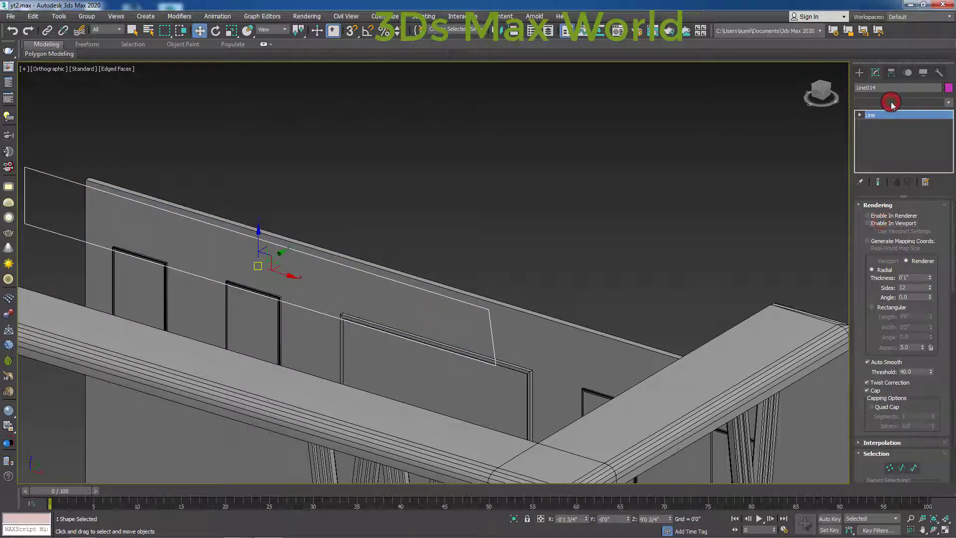
Step: Extrude the header outline by 0'1" into a thin purple strip
type("ex")
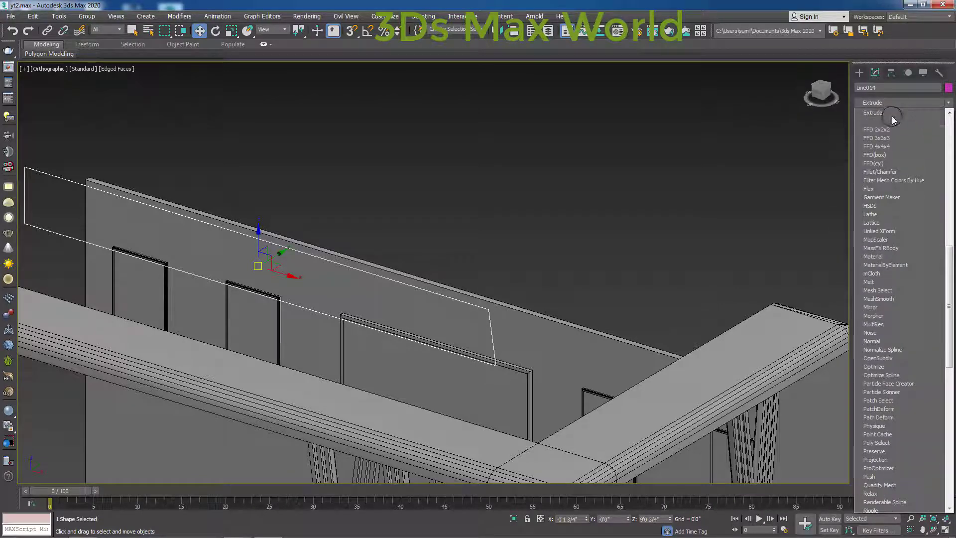
left_click(889, 112)
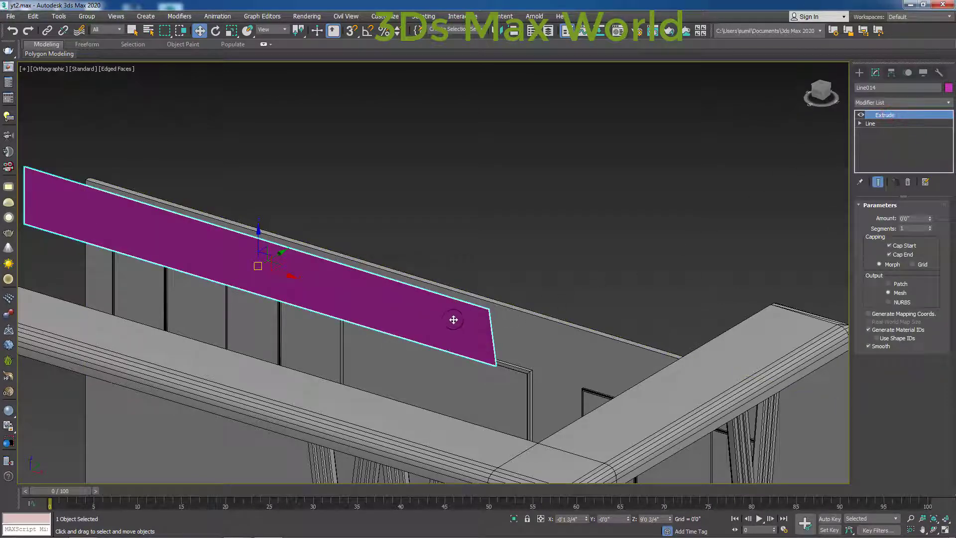
middle_click_drag(588, 289, 736, 205, "alt")
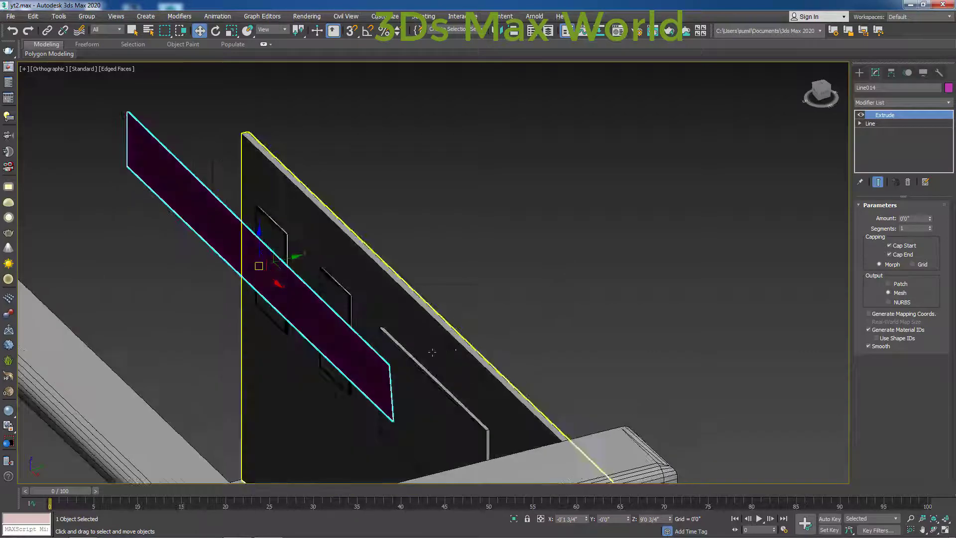
double_click(917, 218)
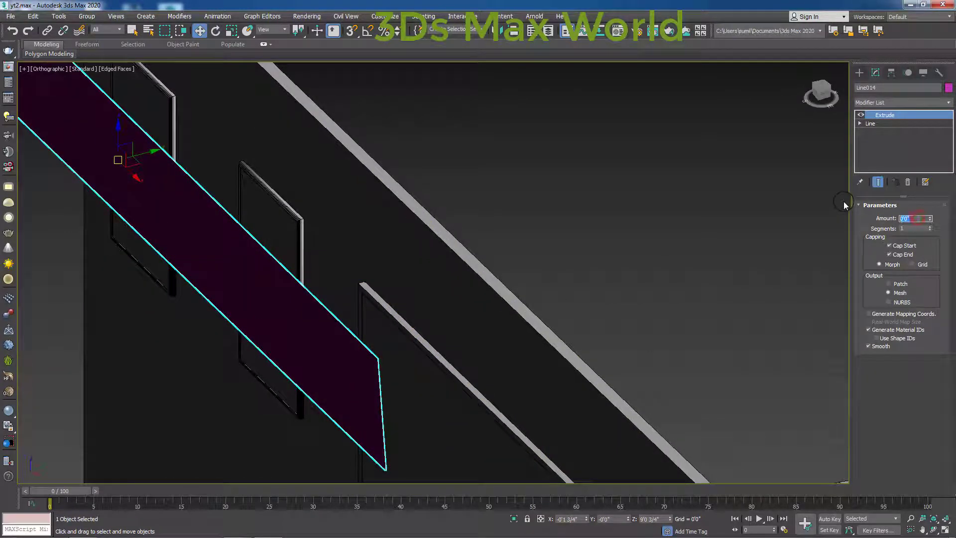
type("1")
type("0'1\"")
key("Return")
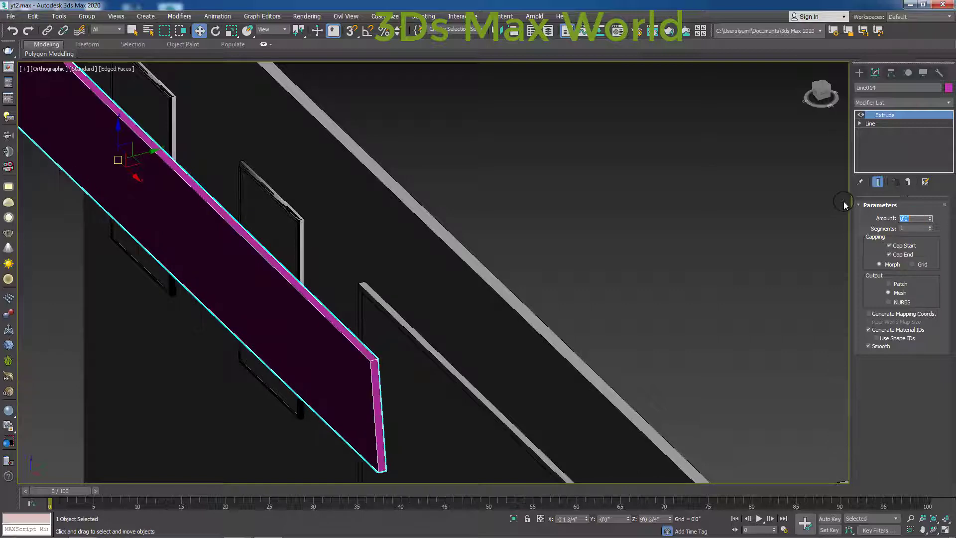
left_click(717, 217)
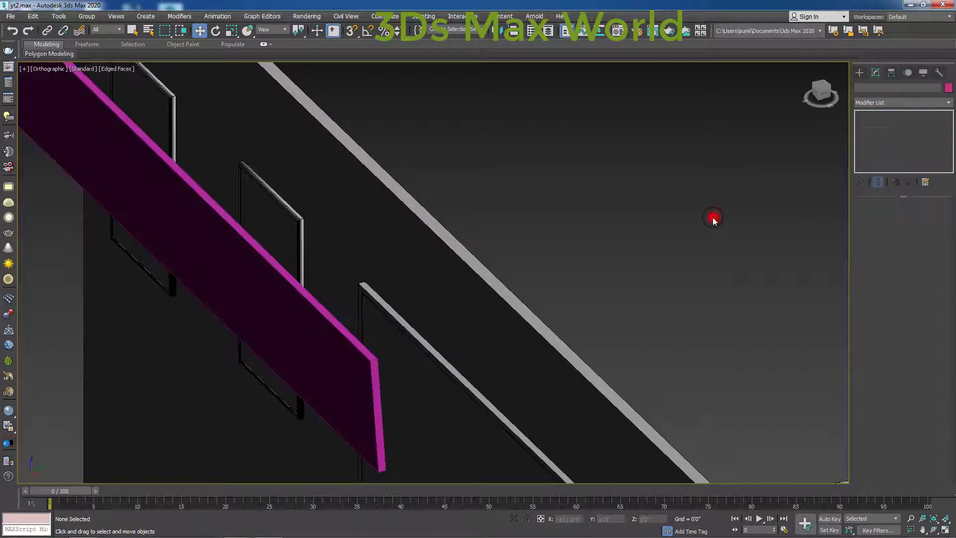
scroll(650, 267, "down", 5)
left_click(542, 298)
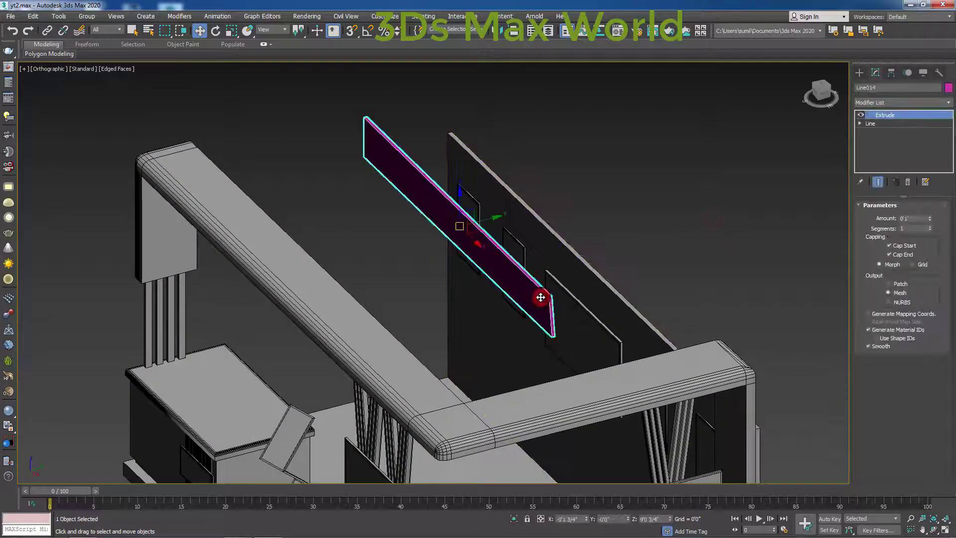
Step: In wireframe Top view, move the strip onto the booth's front edge
key("t")
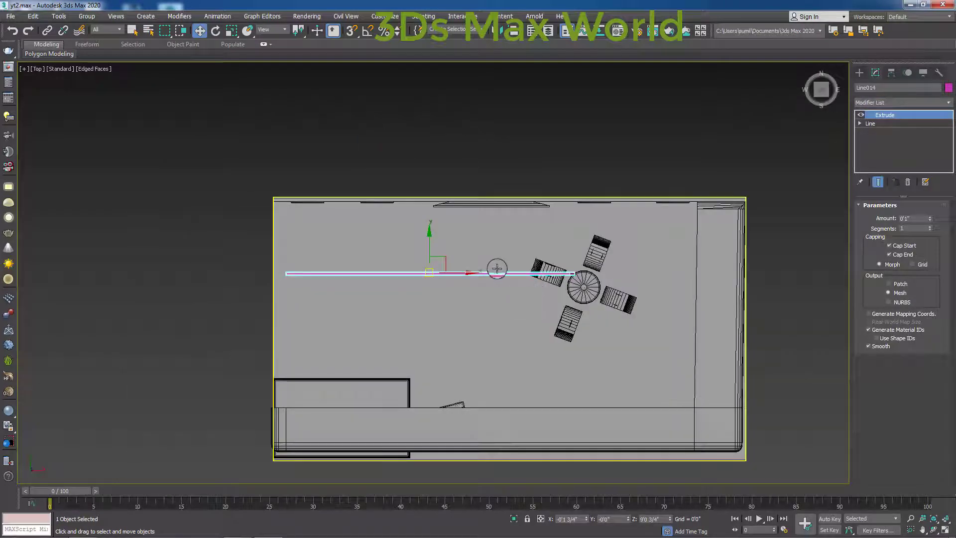
key("F3")
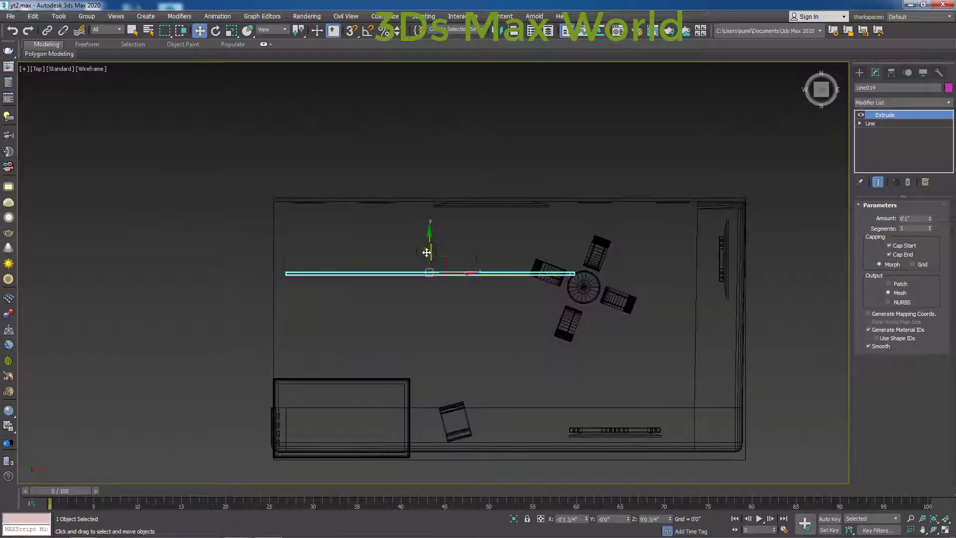
mouse_move(430, 241)
left_mouse_down()
mouse_move(433, 349)
mouse_move(439, 241)
mouse_move(448, 400)
left_mouse_up()
left_click_drag(448, 399, 450, 396)
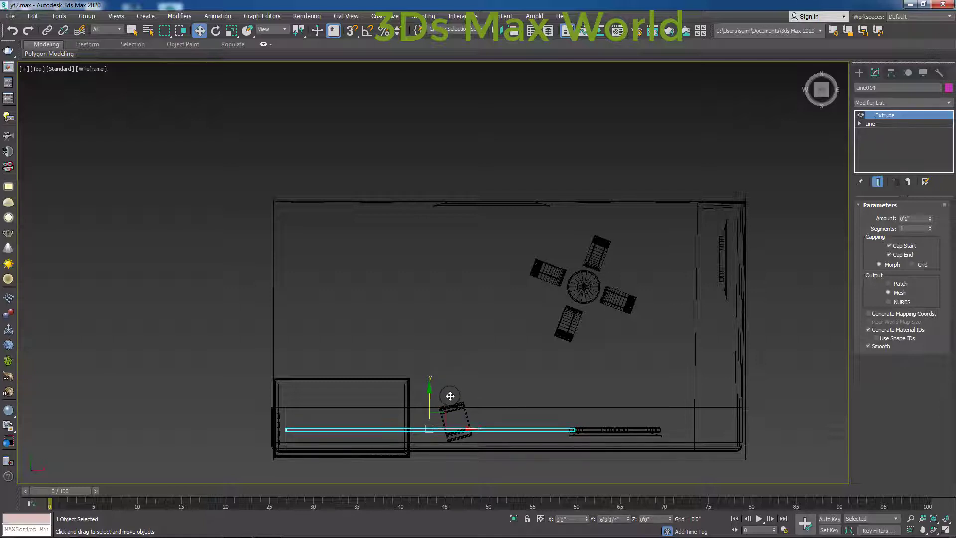
left_click(800, 363)
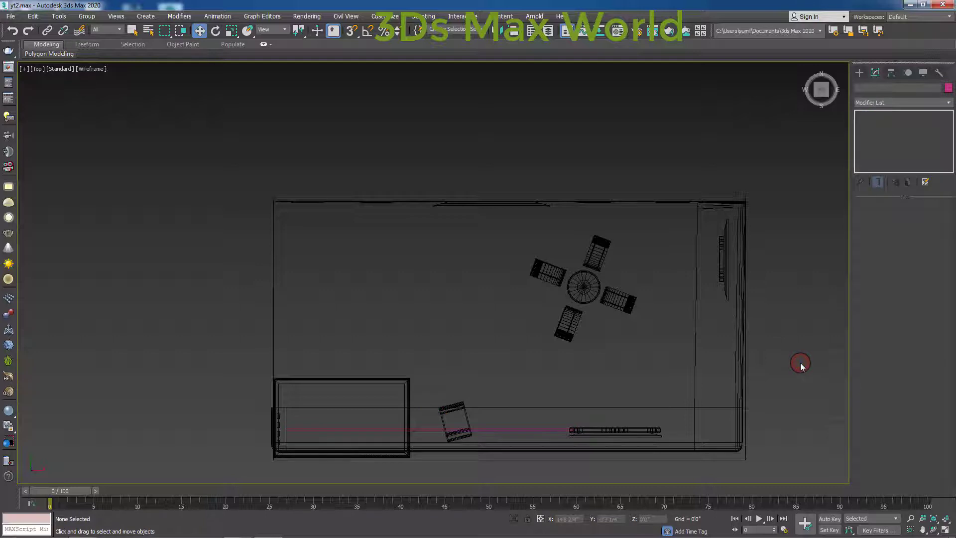
key("f")
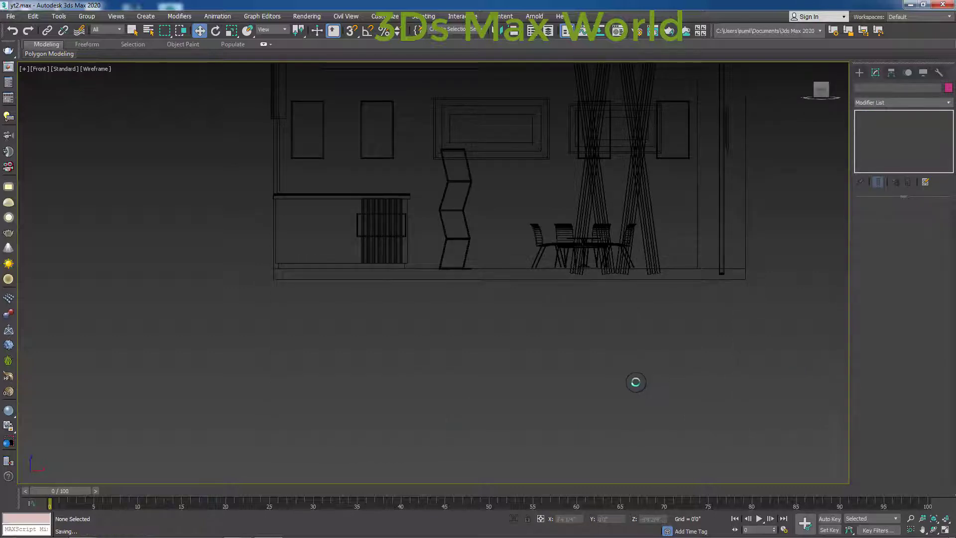
key("F3")
middle_click_drag(572, 367, 529, 463)
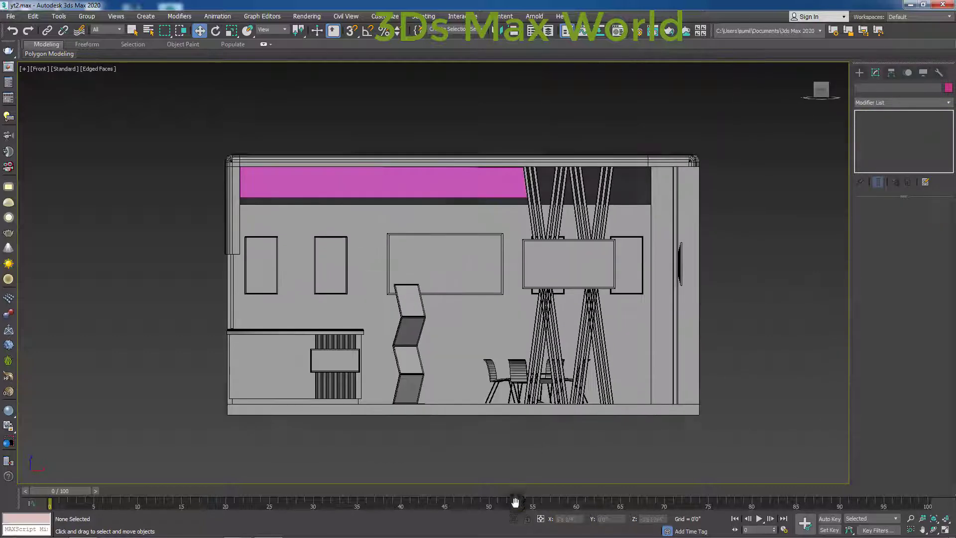
mouse_move(747, 364)
middle_mouse_down()
mouse_move(754, 309)
mouse_move(739, 321)
middle_mouse_up()
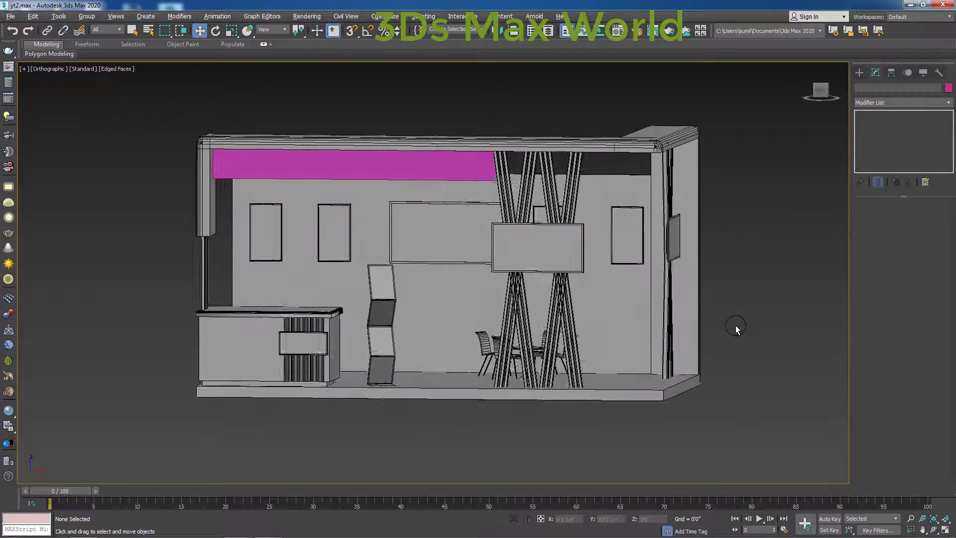
scroll(746, 321, "up", 2)
scroll(599, 149, "up", 2)
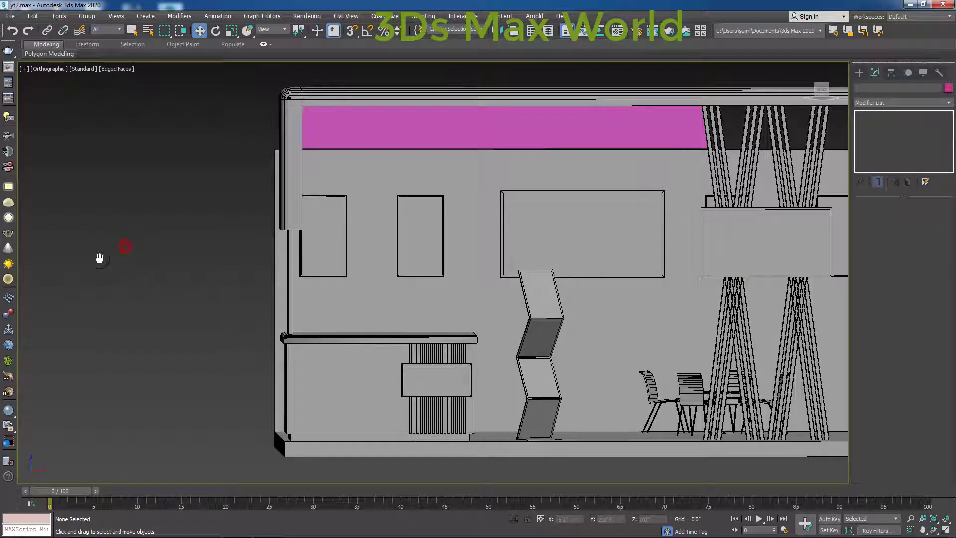
middle_click_drag(98, 256, 26, 282)
scroll(128, 207, "down", 2)
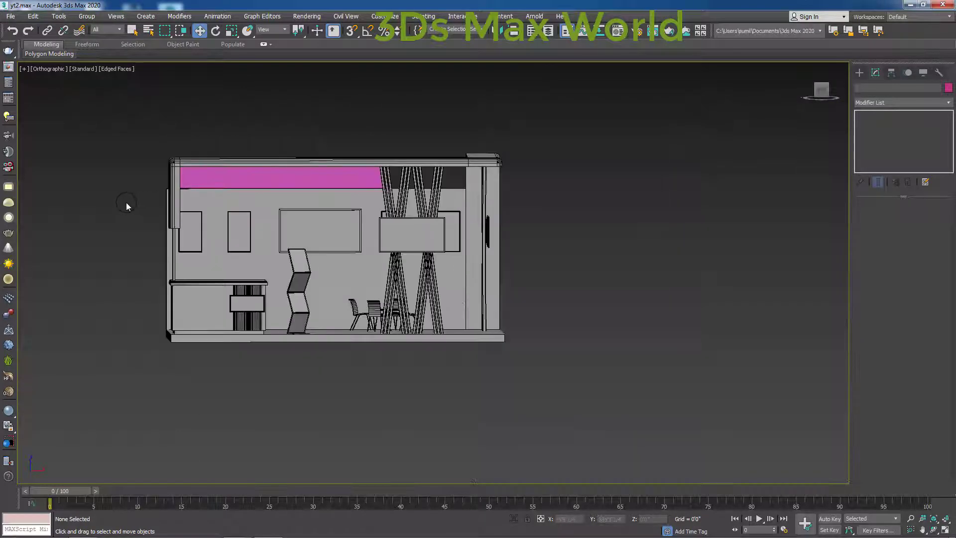
scroll(238, 312, "up", 2)
scroll(235, 293, "down", 5)
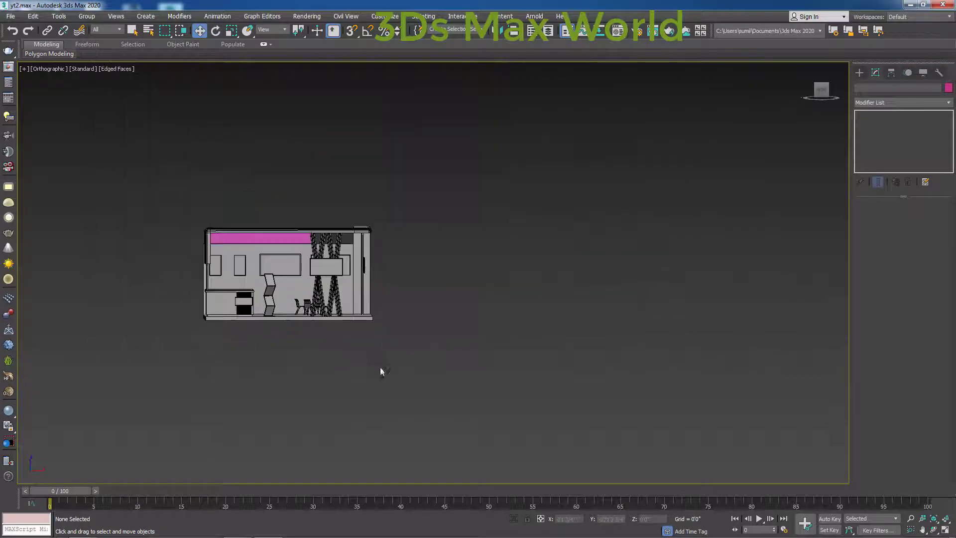
scroll(380, 370, "down", 3)
key("z")
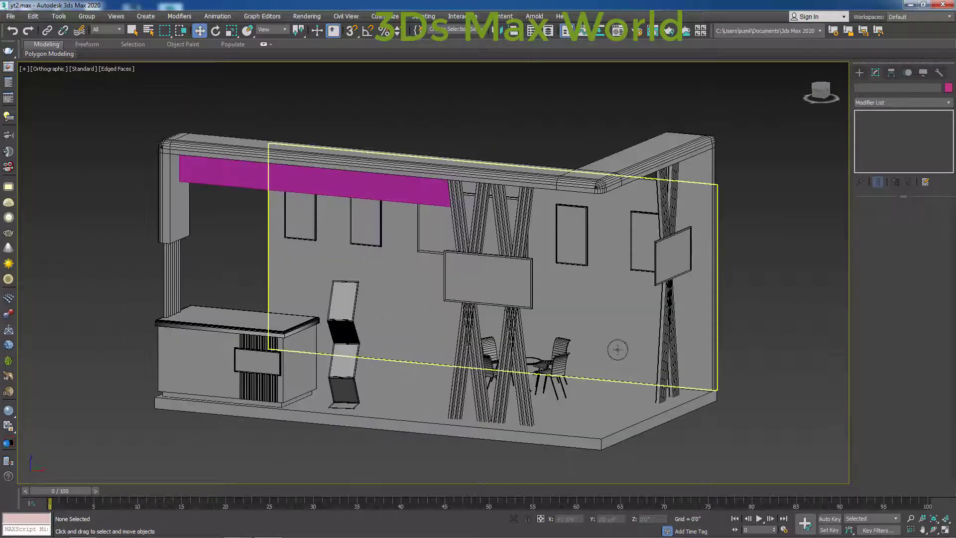
scroll(739, 406, "up", 5)
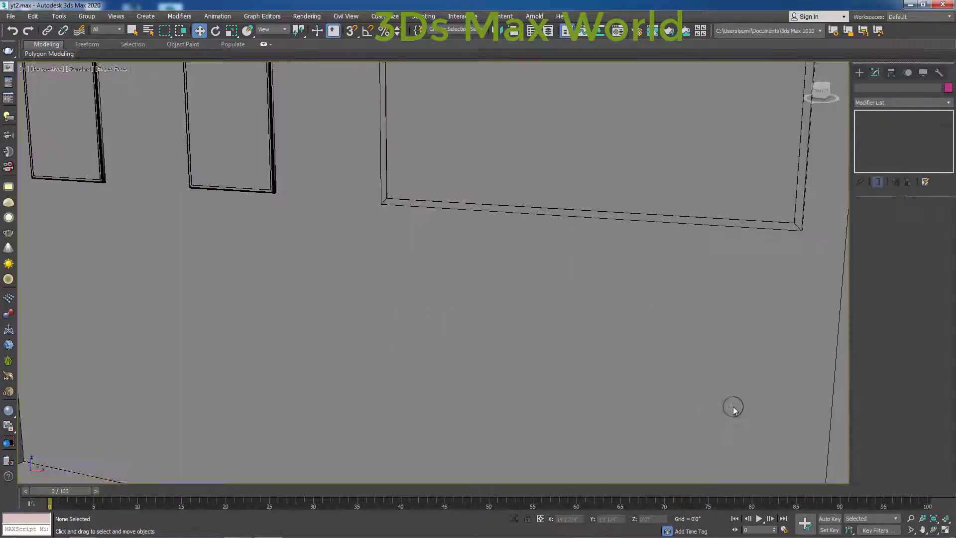
key("p")
middle_click_drag(435, 326, 104, 211)
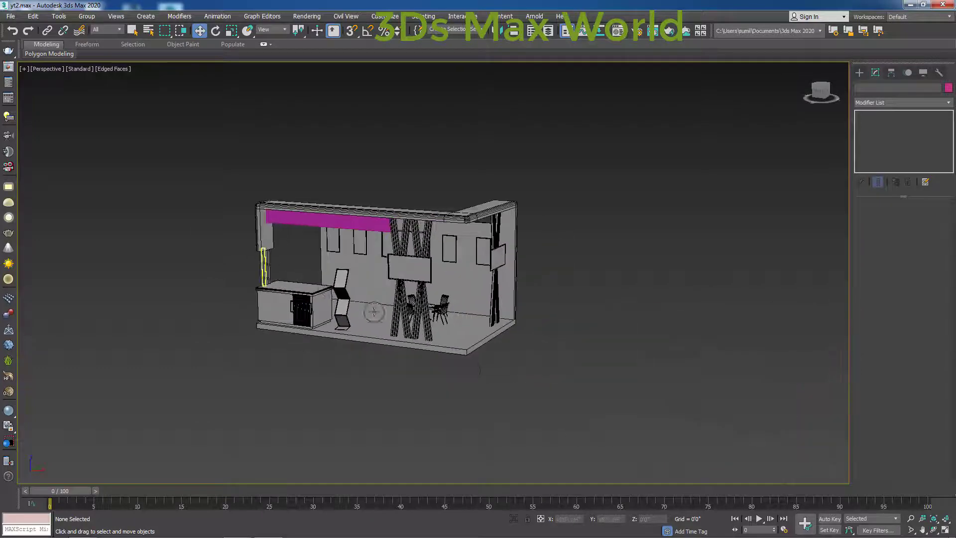
middle_click_drag(527, 403, 503, 405, "alt")
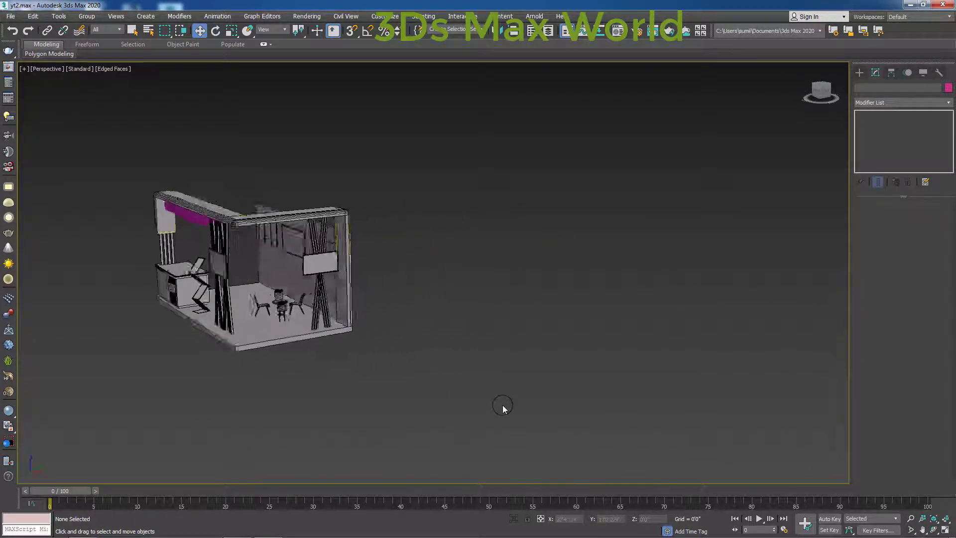
scroll(245, 181, "up", 5)
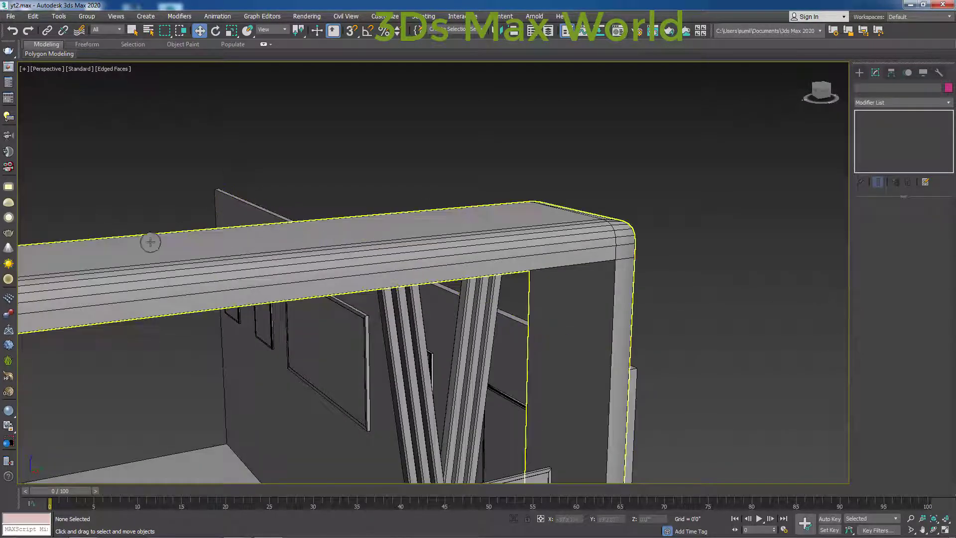
Step: Reopen the cb1.png reference render via View Image File and close it again
left_click(12, 17)
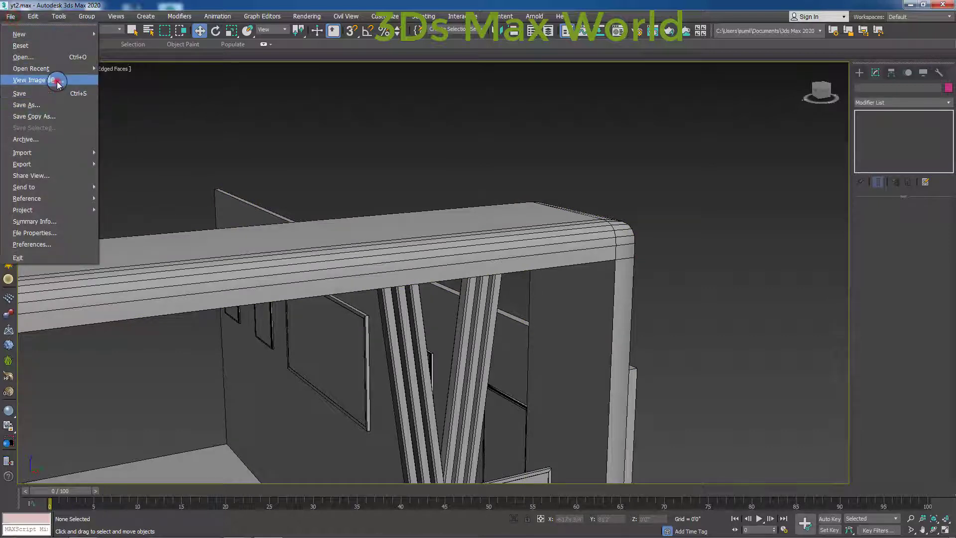
left_click(56, 81)
double_click(354, 94)
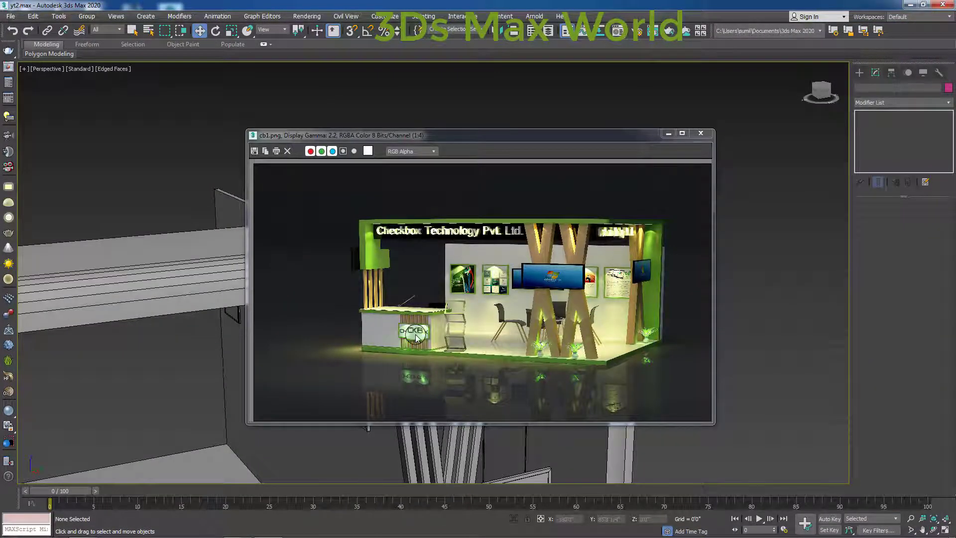
left_click(699, 134)
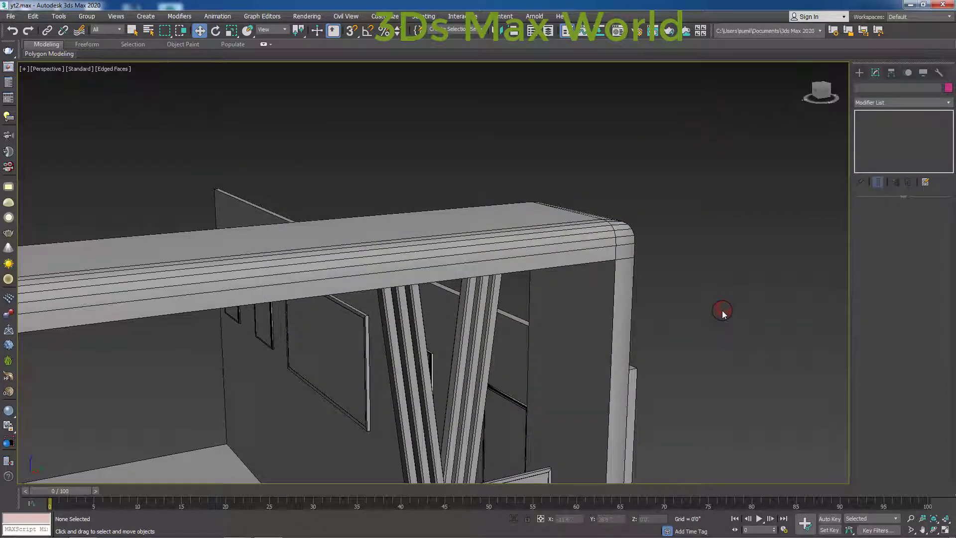
Step: Frame the whole booth in Front view
key("f")
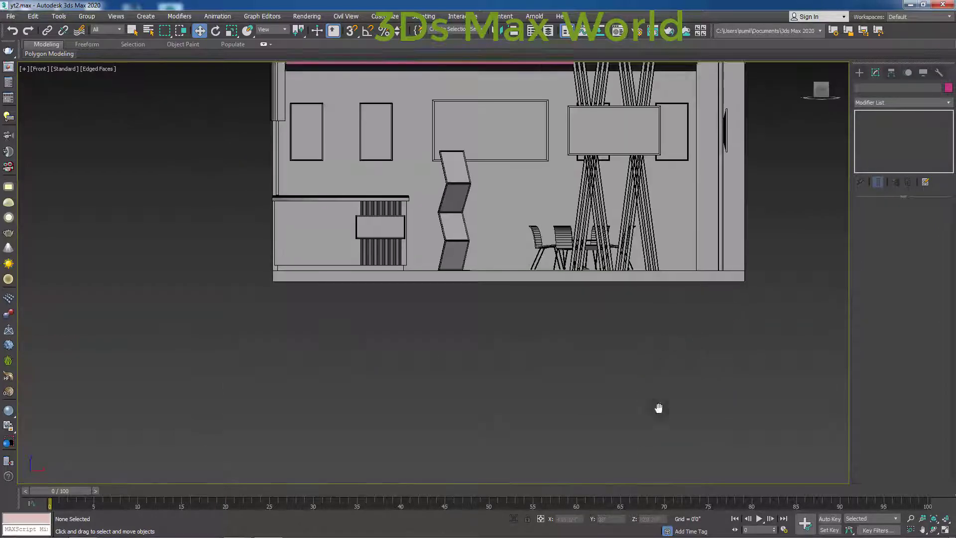
mouse_move(657, 405)
middle_mouse_down()
mouse_move(617, 482)
mouse_move(586, 441)
mouse_move(613, 441)
mouse_move(531, 444)
middle_mouse_up()
scroll(585, 441, "down", 2)
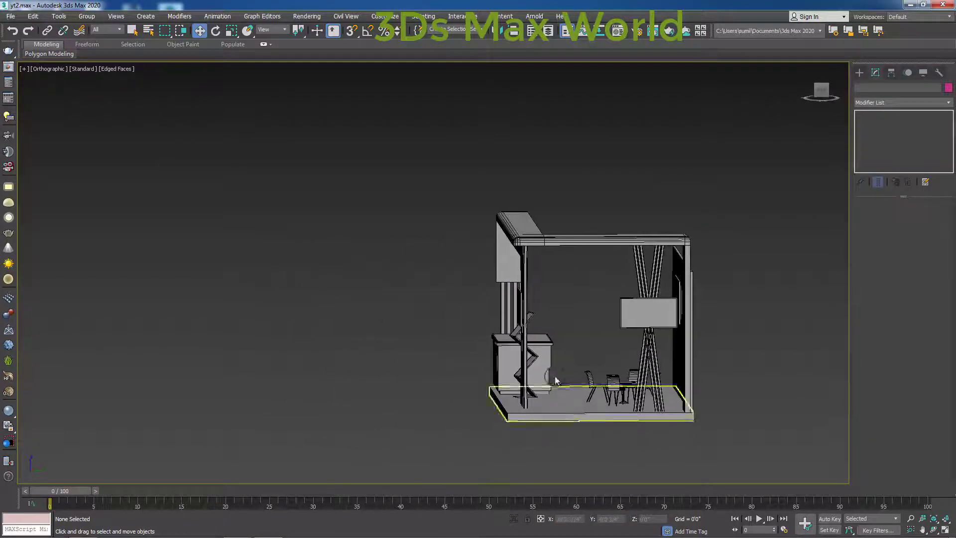
scroll(538, 279, "up", 4)
scroll(542, 282, "up", 2)
scroll(550, 290, "up", 1)
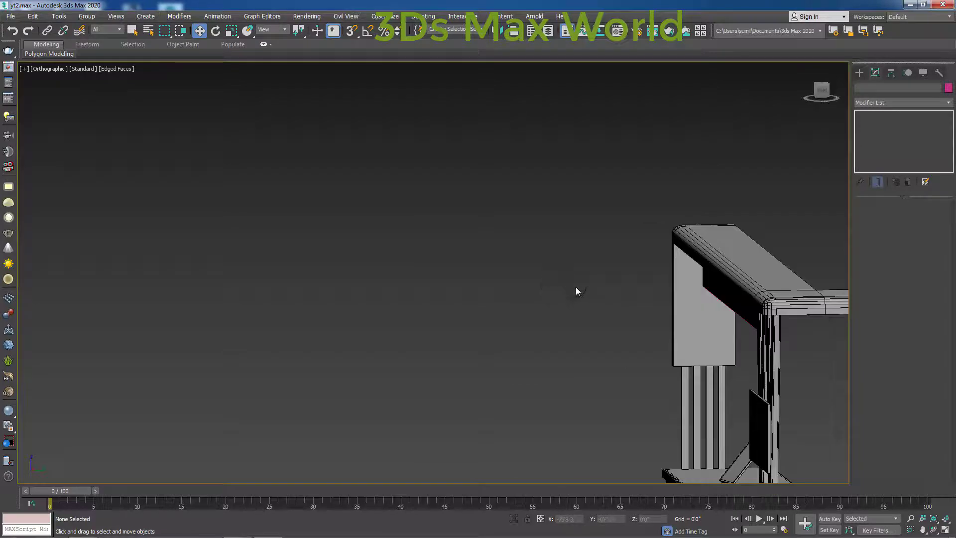
scroll(576, 290, "down", 3)
mouse_move(290, 144)
middle_mouse_down()
mouse_move(300, 166)
mouse_move(385, 231)
middle_mouse_up()
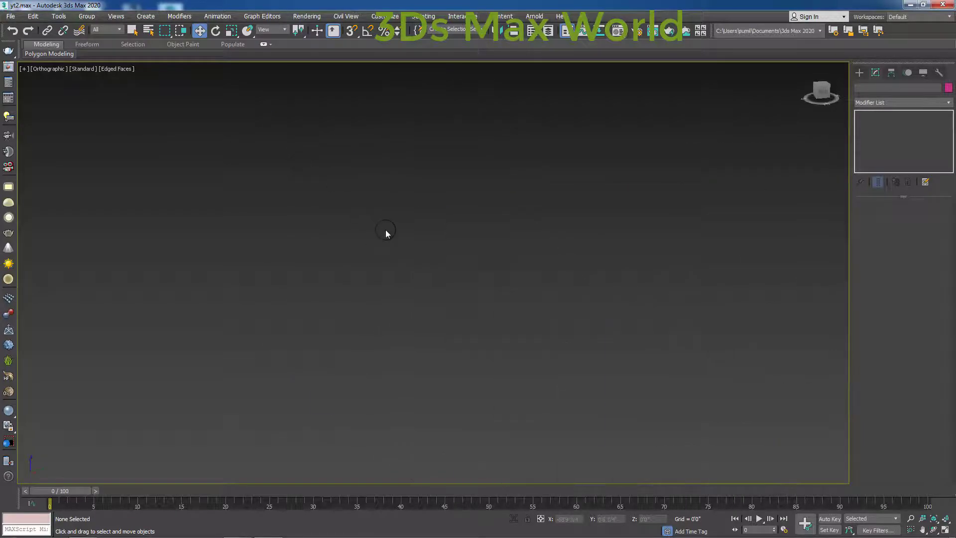
key("z")
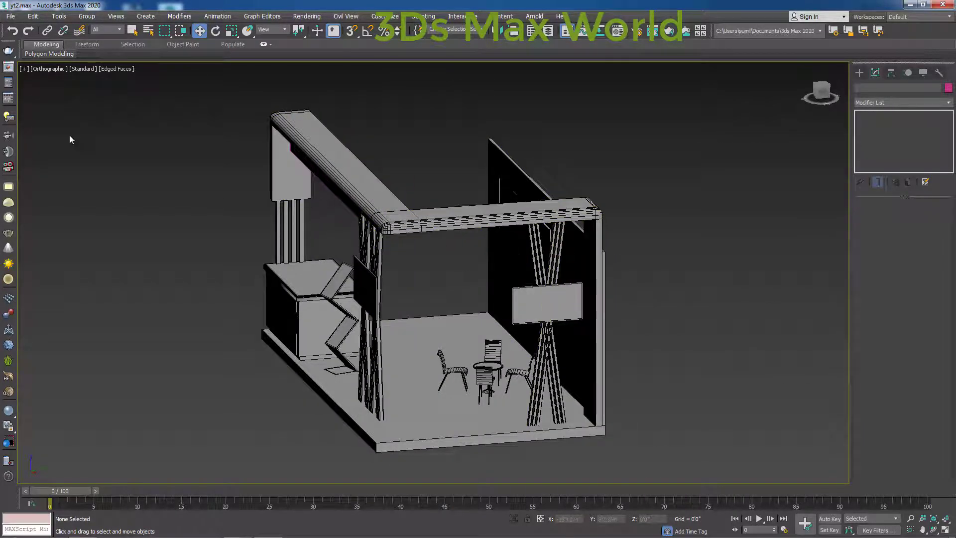
Step: Change the viewport to Right view and recentre the booth
left_click(53, 70)
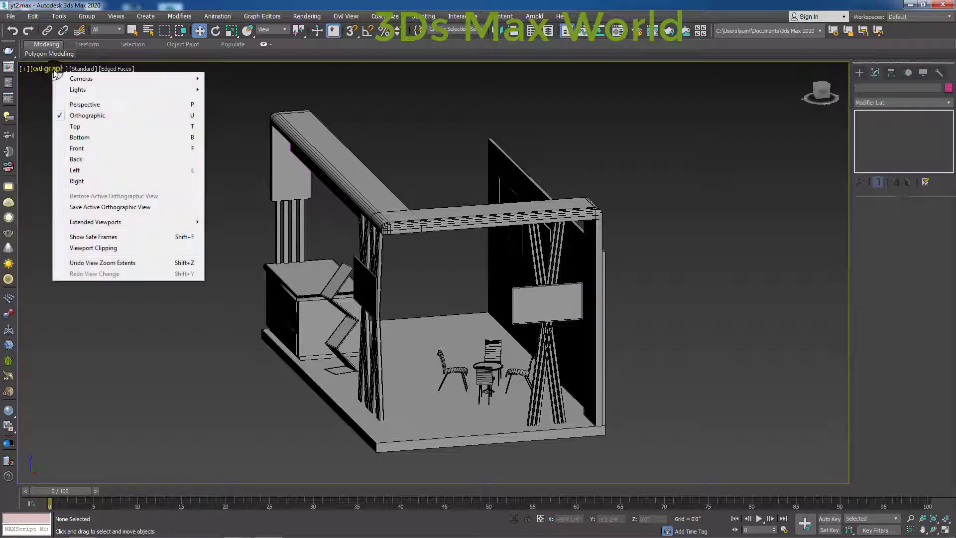
left_click(85, 181)
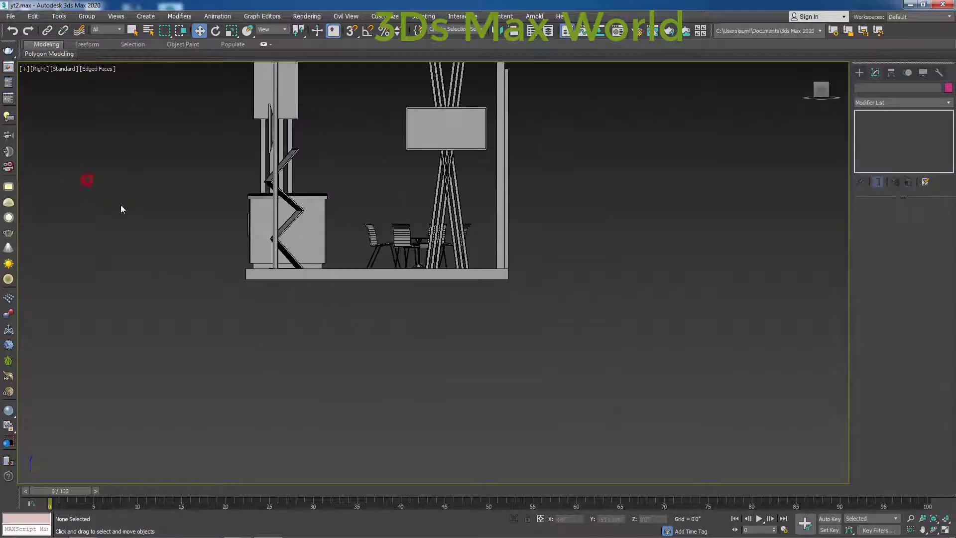
middle_click_drag(121, 206, 154, 392)
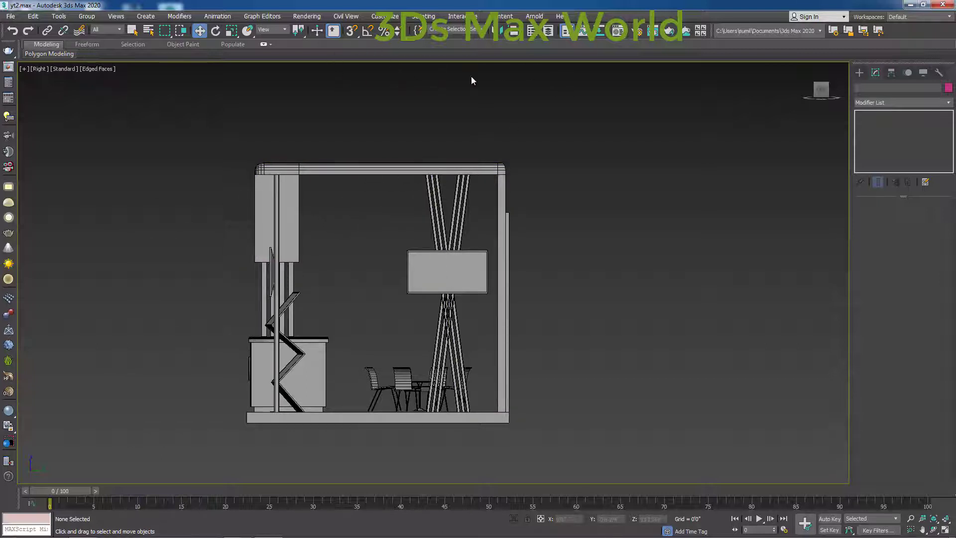
Step: Trace a closed rectangular Line under the side header, between wall and crossed legs
left_click(876, 74)
left_click(860, 74)
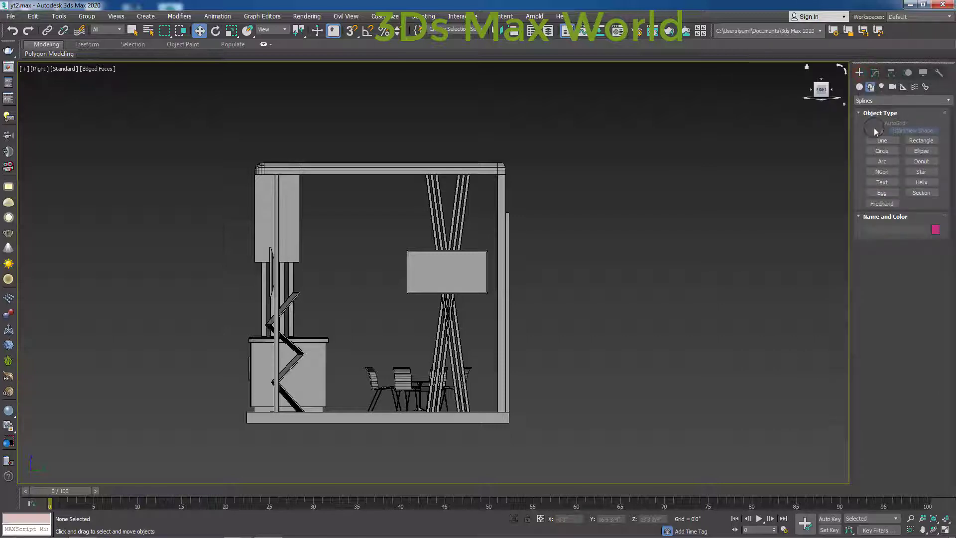
left_click(875, 145)
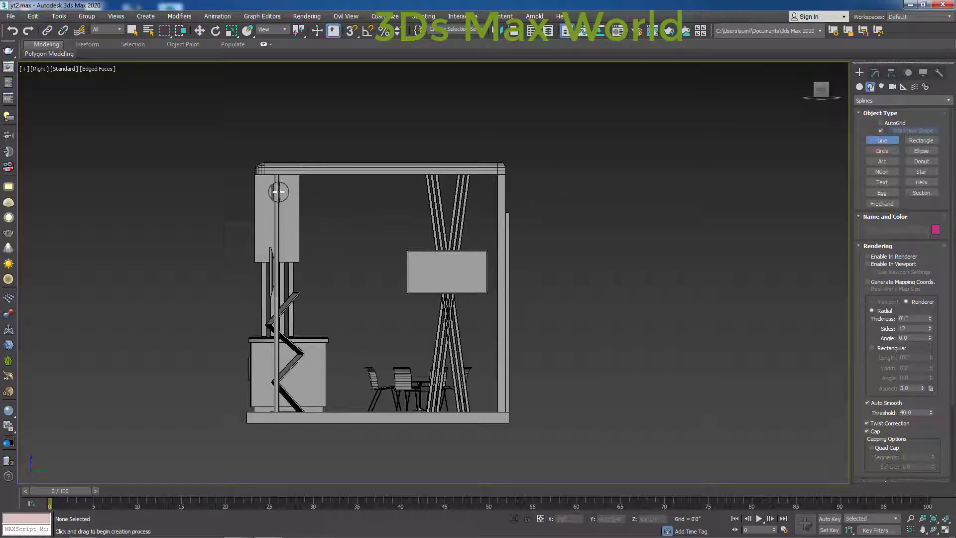
left_click(279, 176)
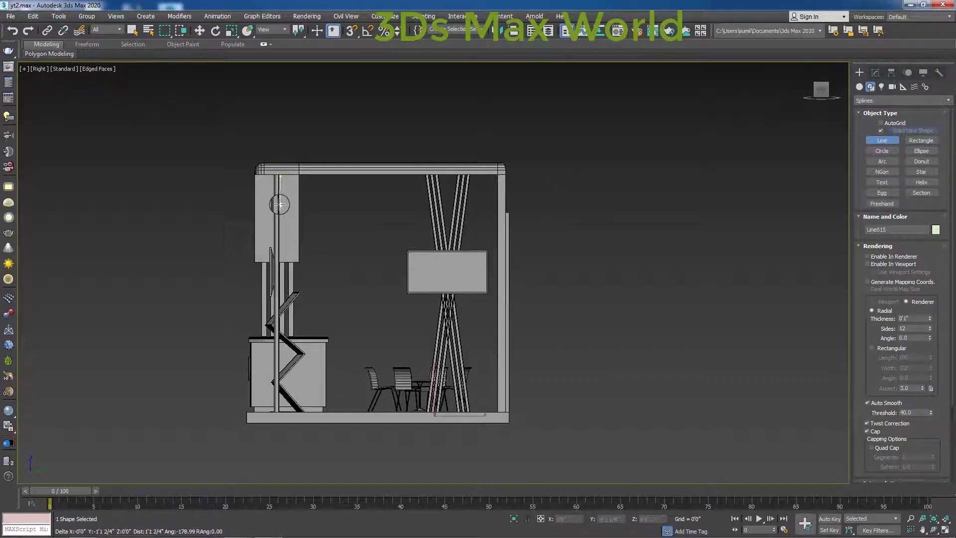
left_click(280, 204)
key("F3")
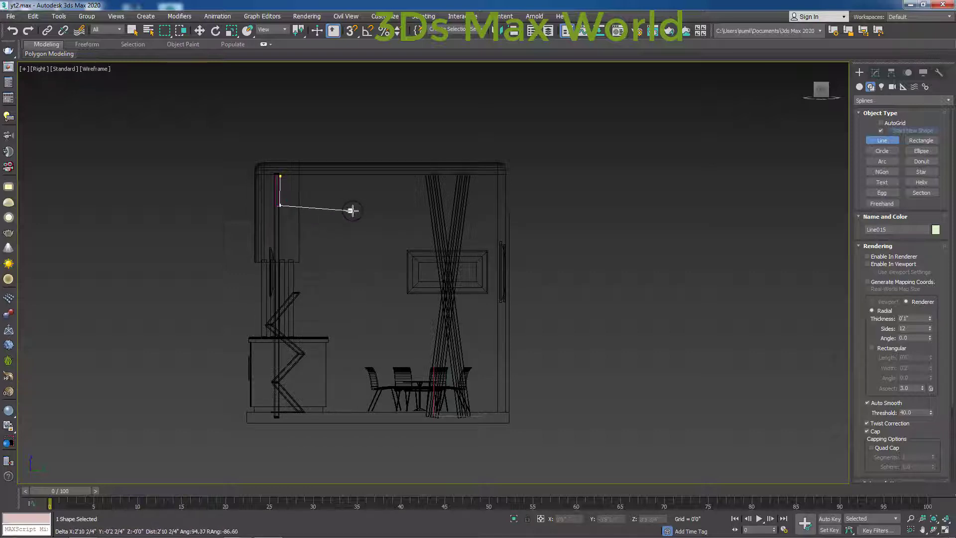
key("F3")
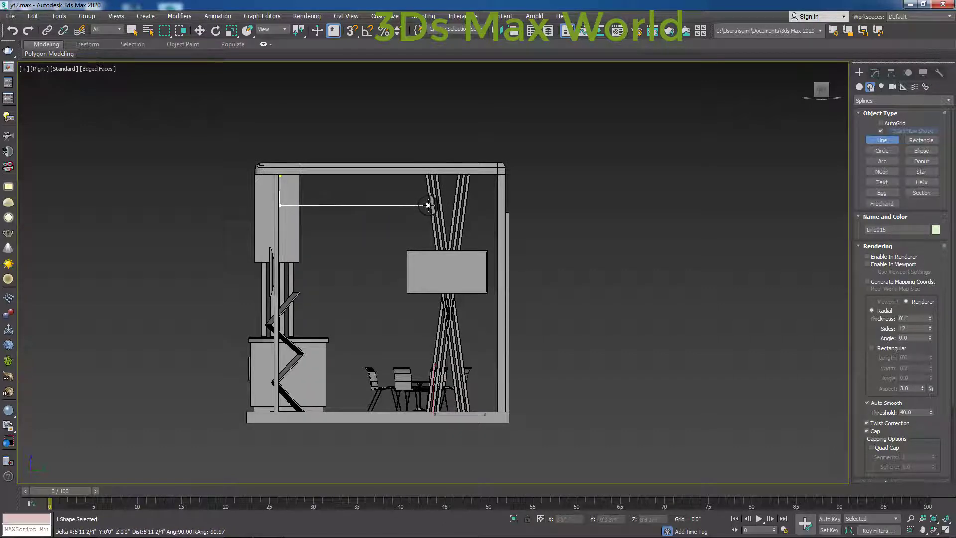
left_click(429, 205)
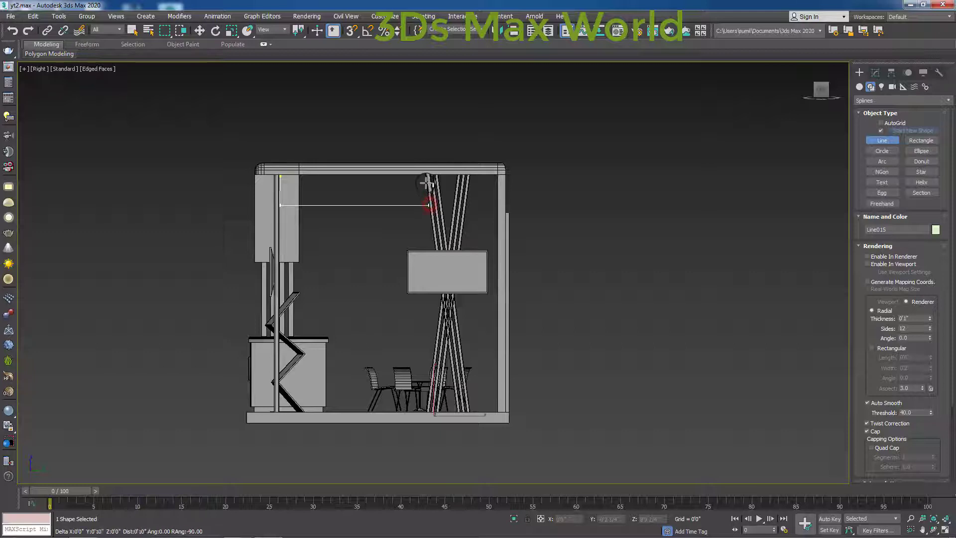
left_click(427, 175)
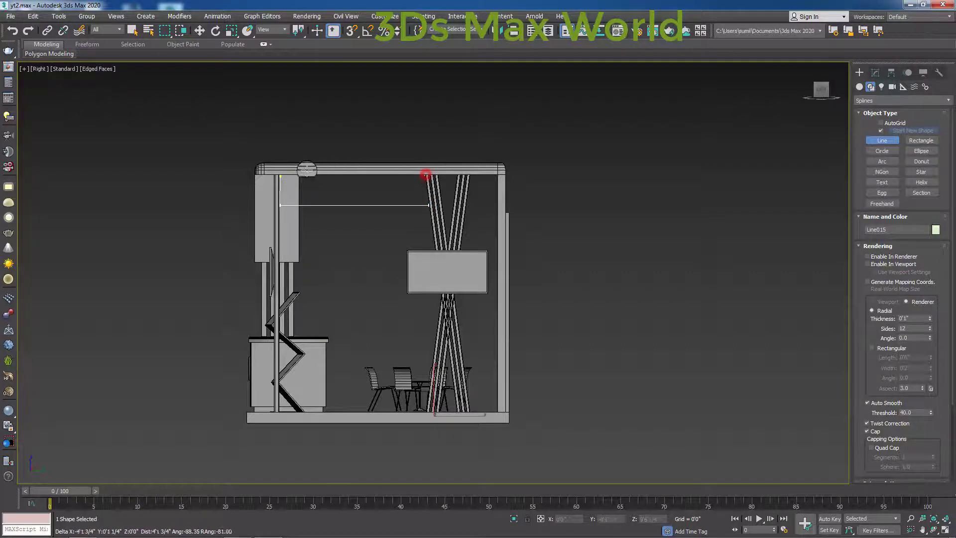
left_click(281, 175)
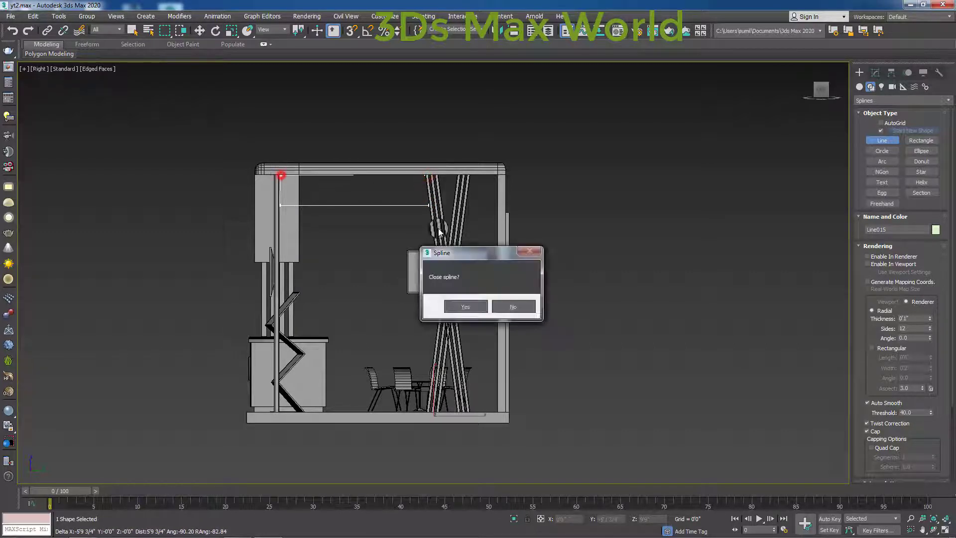
left_click(465, 305)
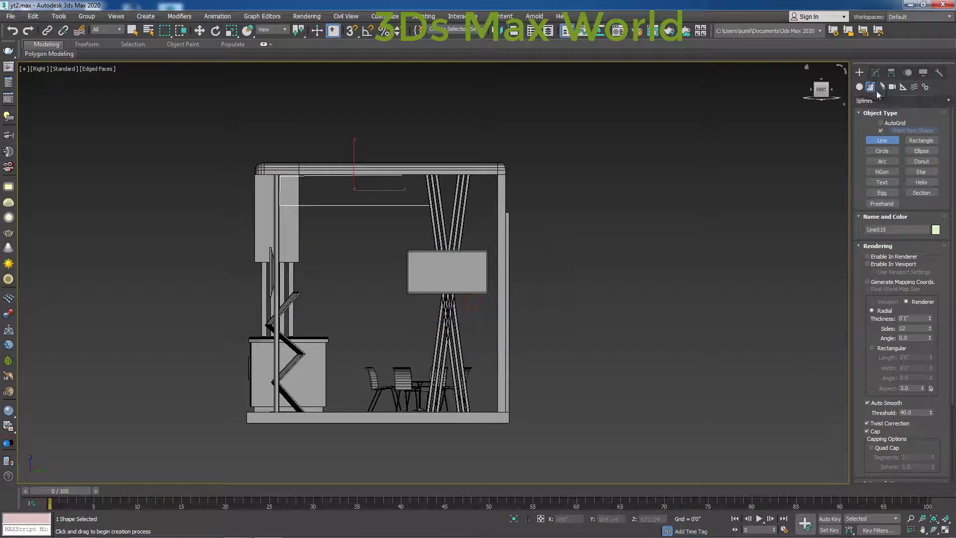
Step: Add an Extrude modifier to turn the outline into a thin panel
left_click(875, 72)
left_click(881, 102)
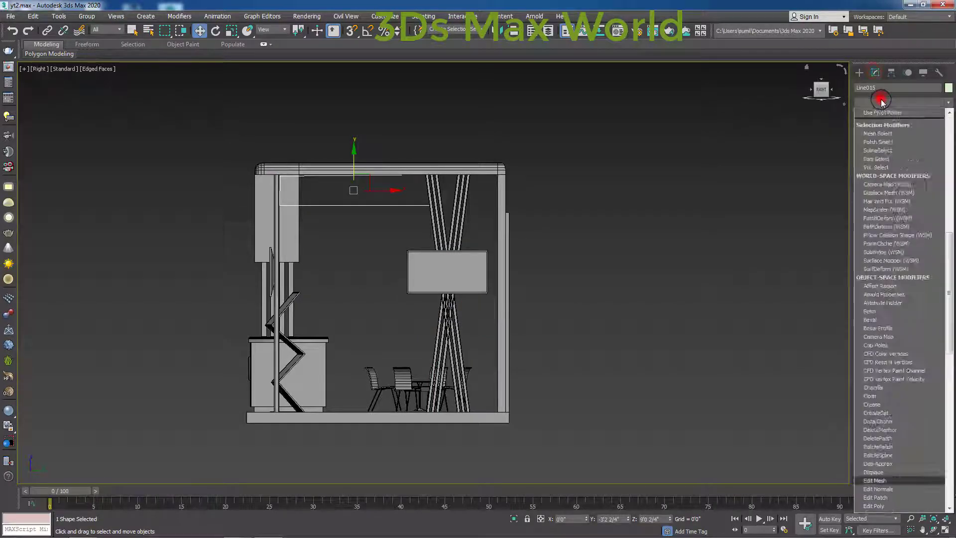
type("Extru")
left_click(885, 109)
left_click(752, 174)
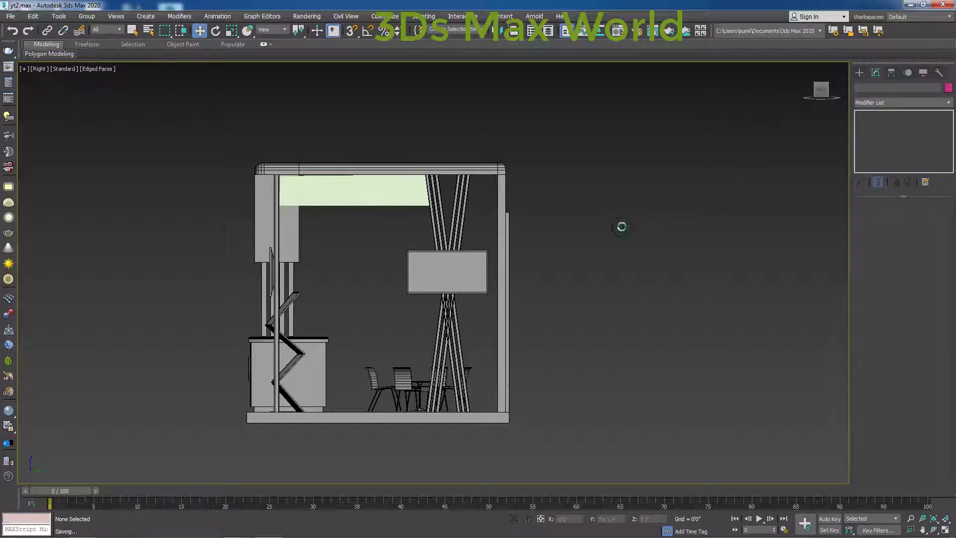
Step: In wireframe Top view, move Line015 along X against the right wall
middle_click_drag(636, 273, 578, 260, "alt")
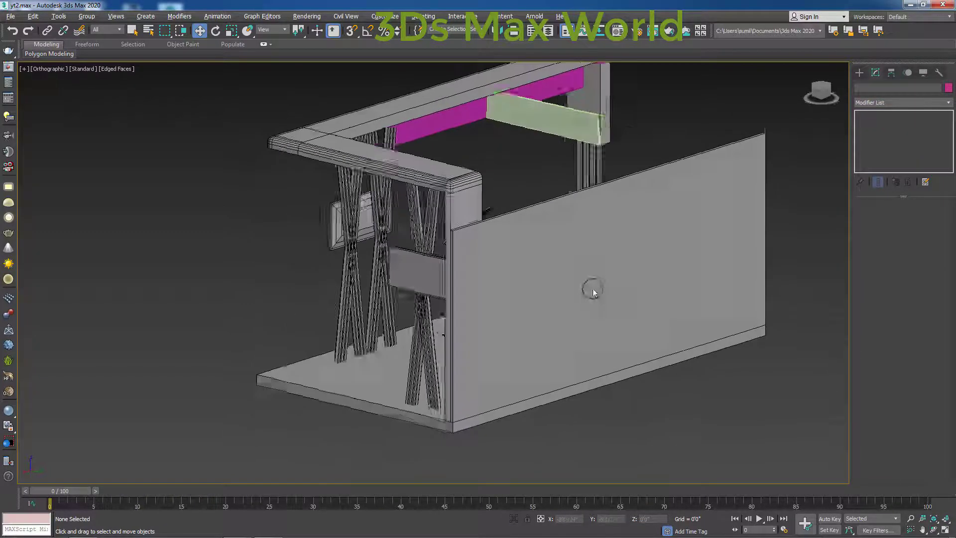
key("t")
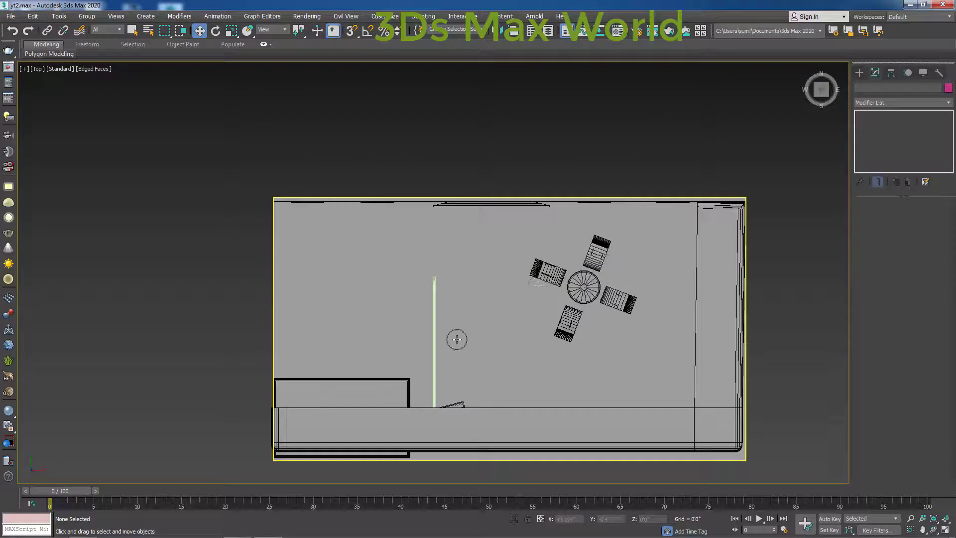
left_click(434, 343)
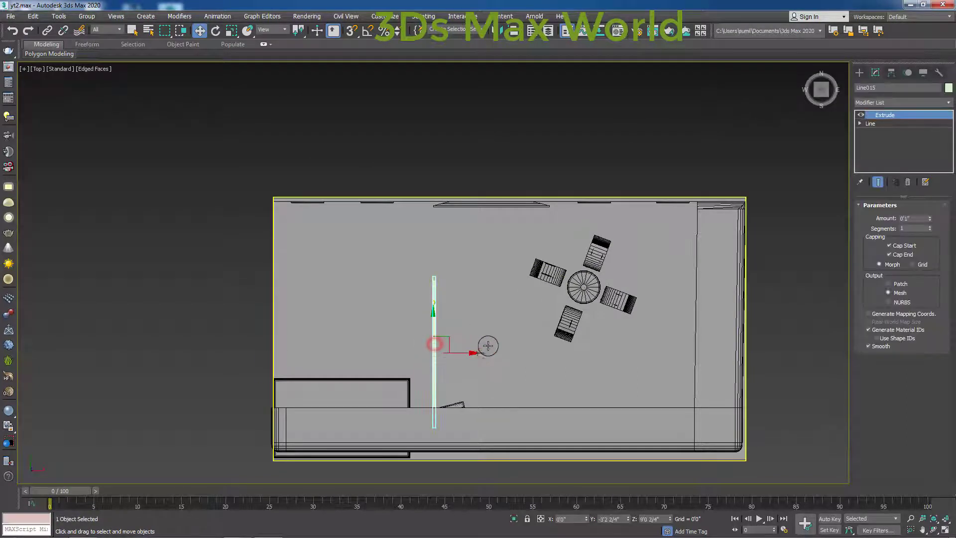
key("F3")
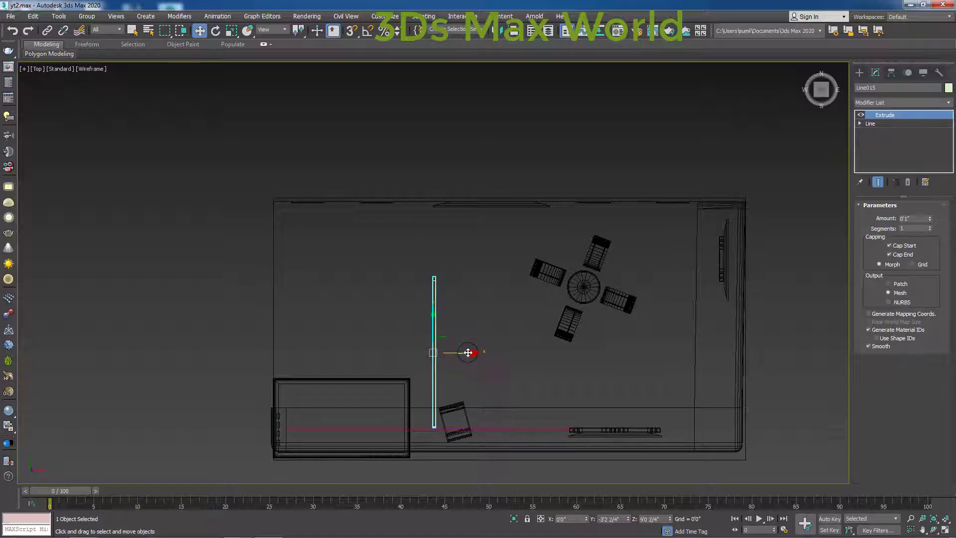
left_click_drag(469, 352, 761, 353)
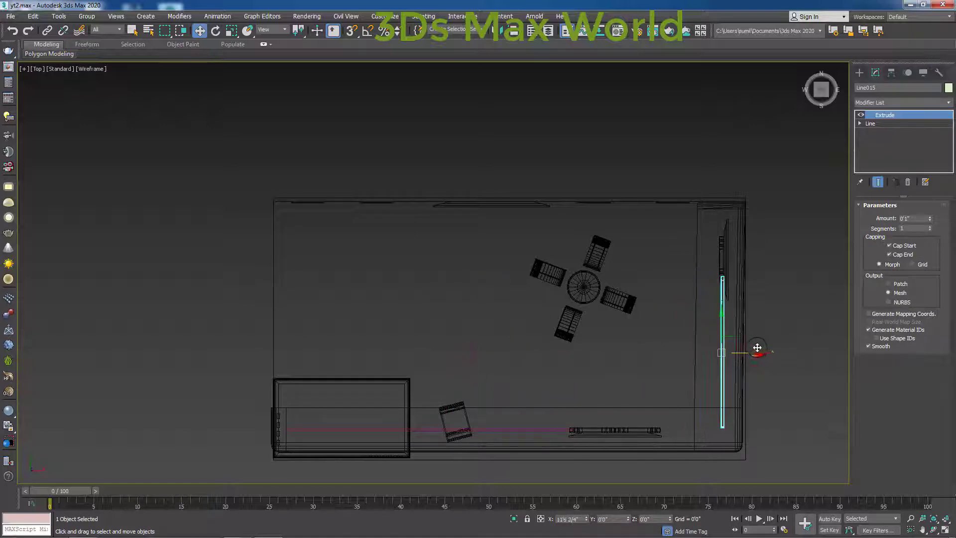
middle_click_drag(799, 374, 625, 347)
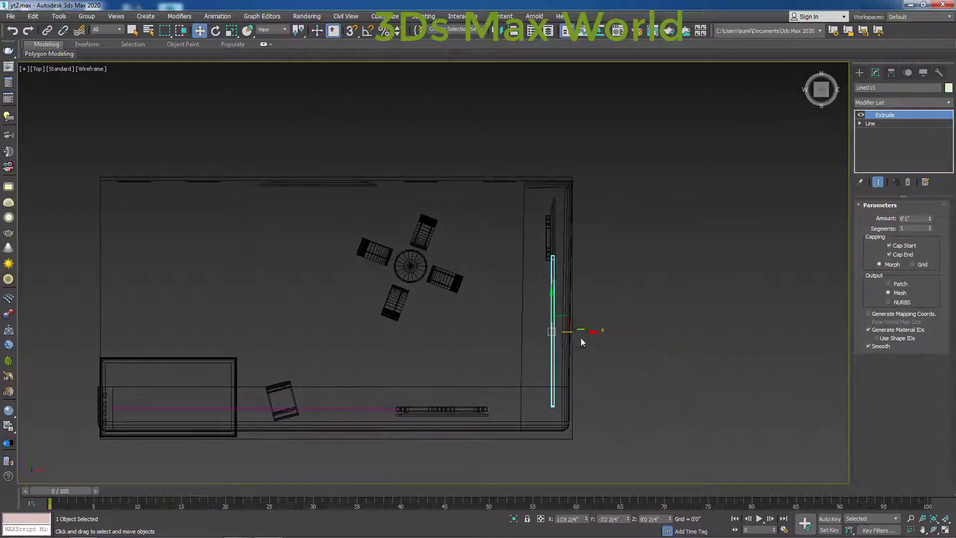
scroll(553, 295, "up", 4)
scroll(552, 295, "up", 2)
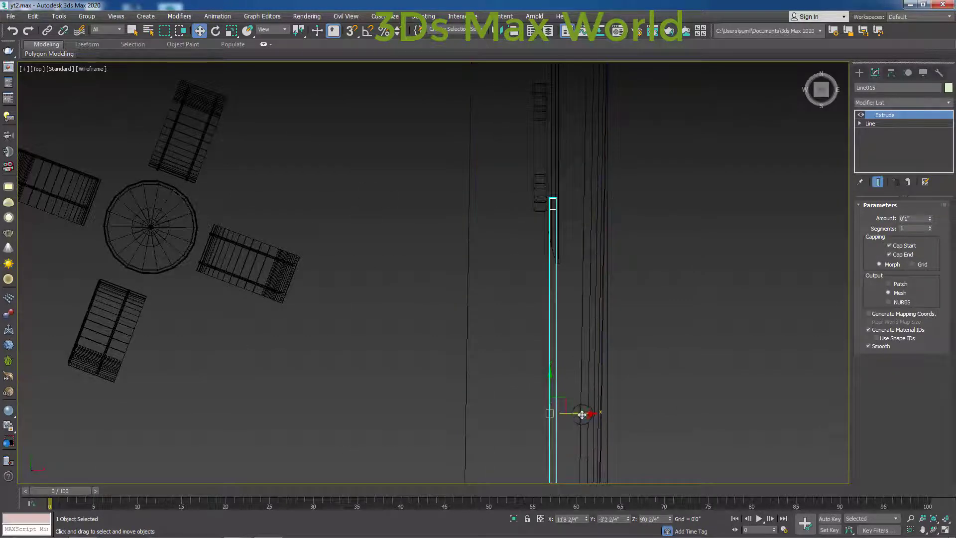
left_click_drag(574, 413, 562, 412)
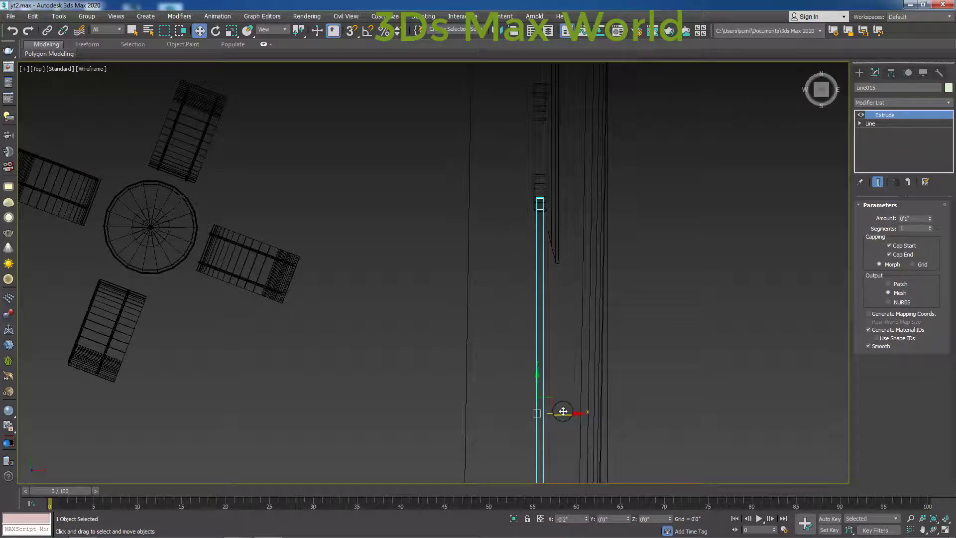
scroll(667, 421, "down", 6)
middle_click_drag(668, 420, 653, 286)
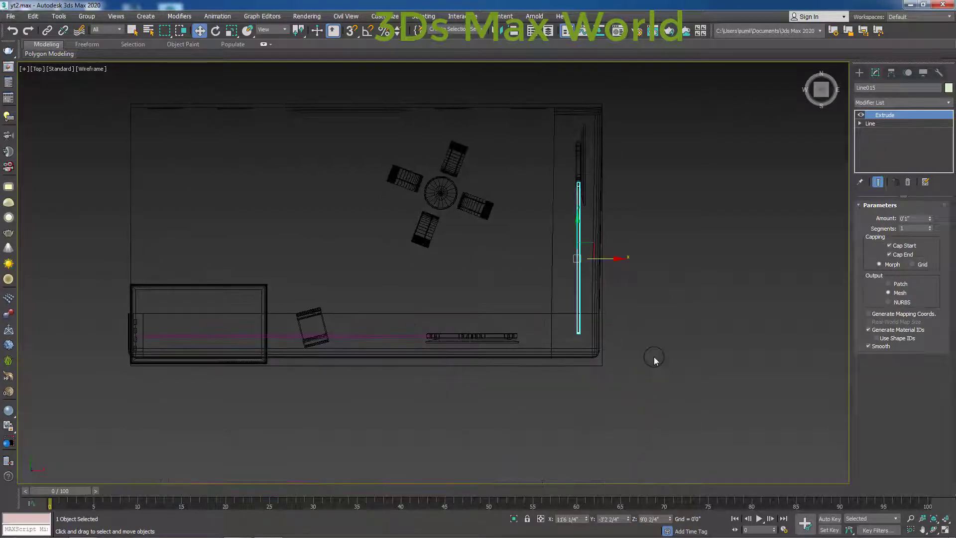
Step: Orbit to an angled shaded view to check the side panel's placement
mouse_move(653, 356)
middle_mouse_down("alt")
mouse_move(586, 354)
mouse_move(551, 299)
mouse_move(591, 269)
middle_mouse_up("alt")
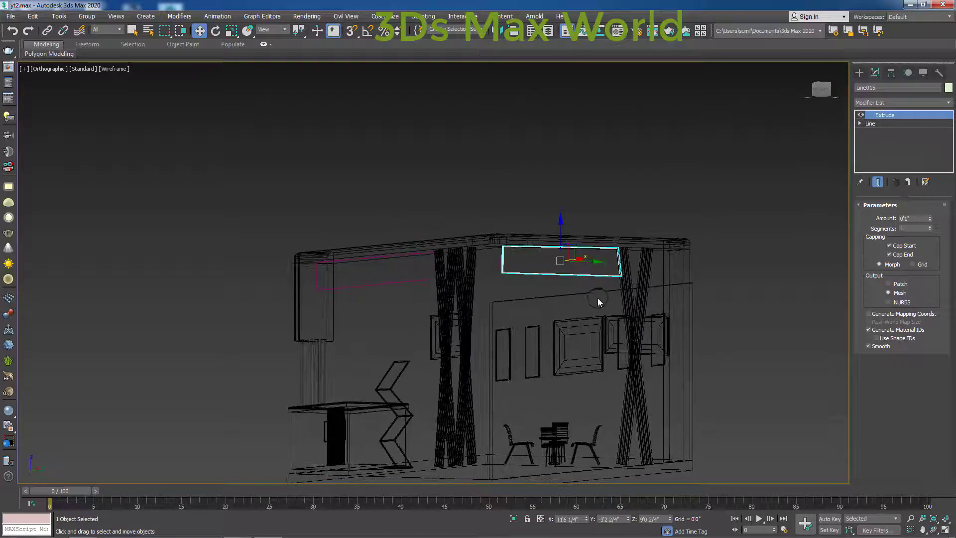
mouse_move(714, 403)
middle_mouse_down()
mouse_move(687, 404)
mouse_move(688, 413)
middle_mouse_up()
key("F3")
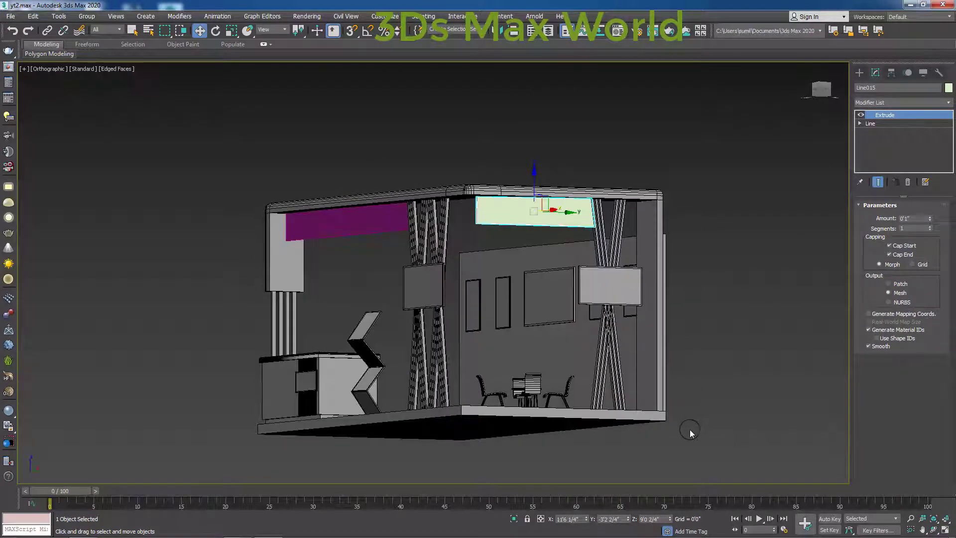
mouse_move(646, 466)
middle_mouse_down()
mouse_move(544, 391)
mouse_move(497, 405)
mouse_move(535, 423)
mouse_move(519, 421)
mouse_move(533, 405)
mouse_move(549, 407)
middle_mouse_up()
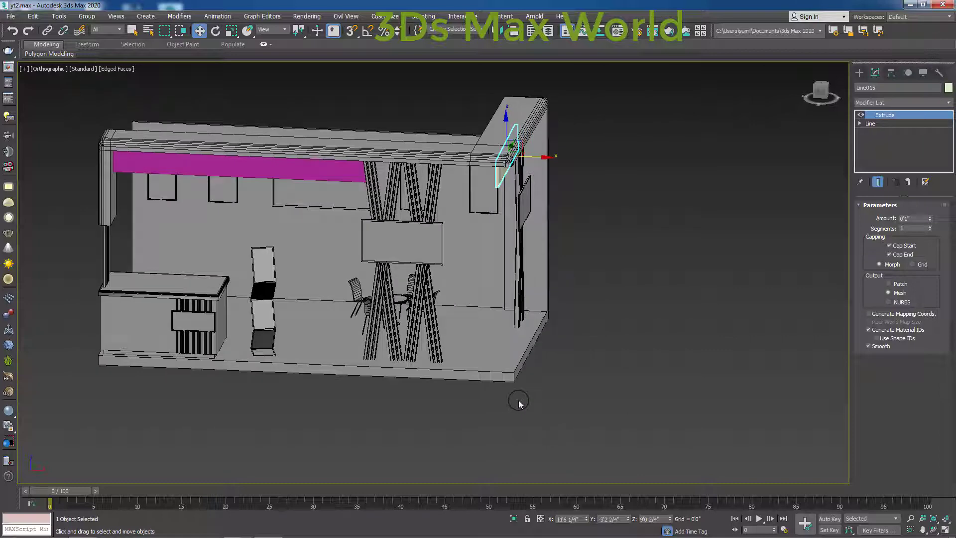
left_click(11, 16)
Step: Open cb1.png and drag its window to the bottom of the screen
left_click(75, 77)
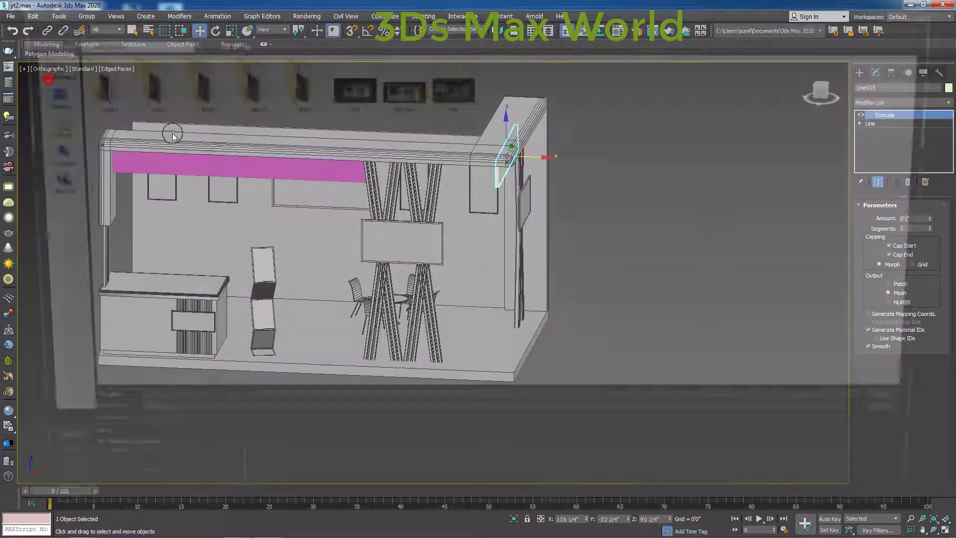
double_click(337, 92)
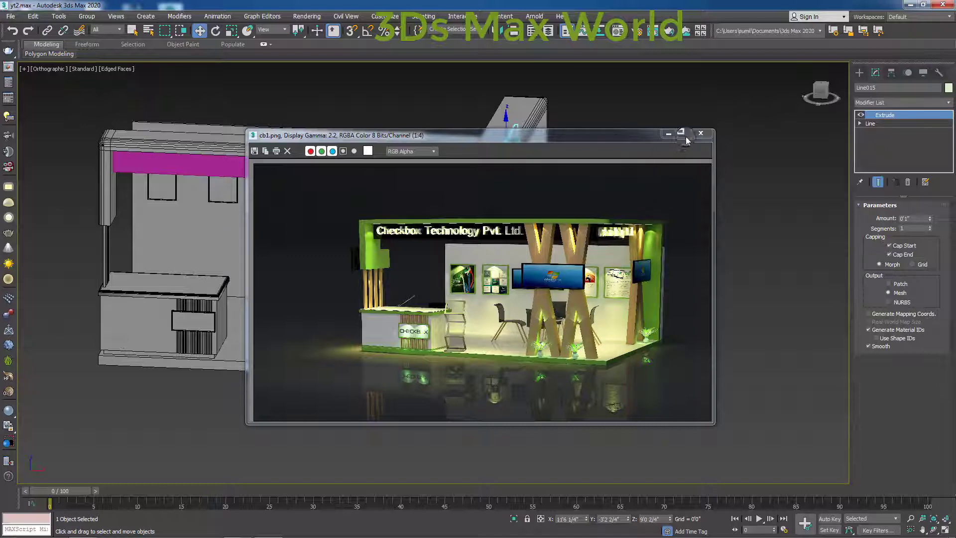
mouse_move(617, 141)
left_mouse_down()
mouse_move(569, 428)
mouse_move(515, 457)
left_mouse_up()
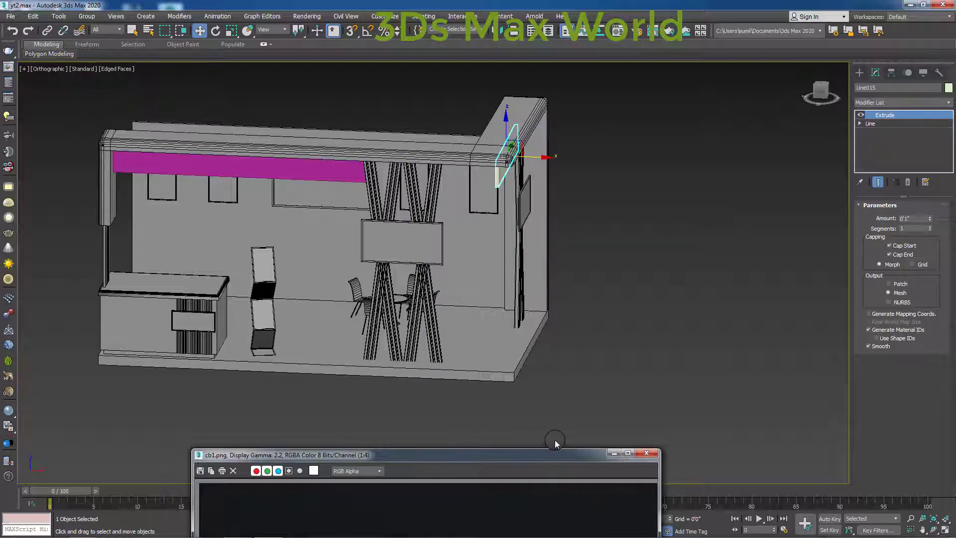
Step: Clear the selection and show the booth in a fitted front wireframe view
left_click(541, 420)
key("f")
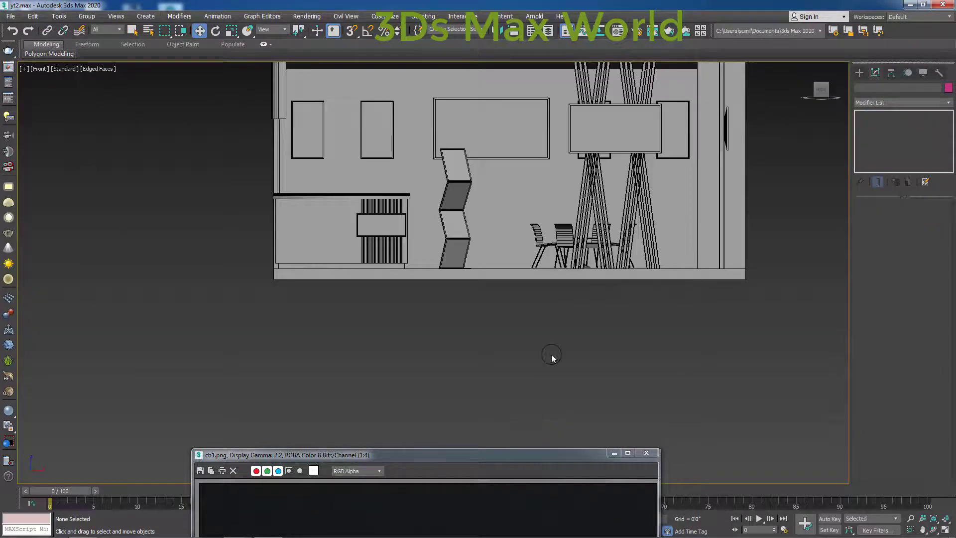
key("z")
key("F3")
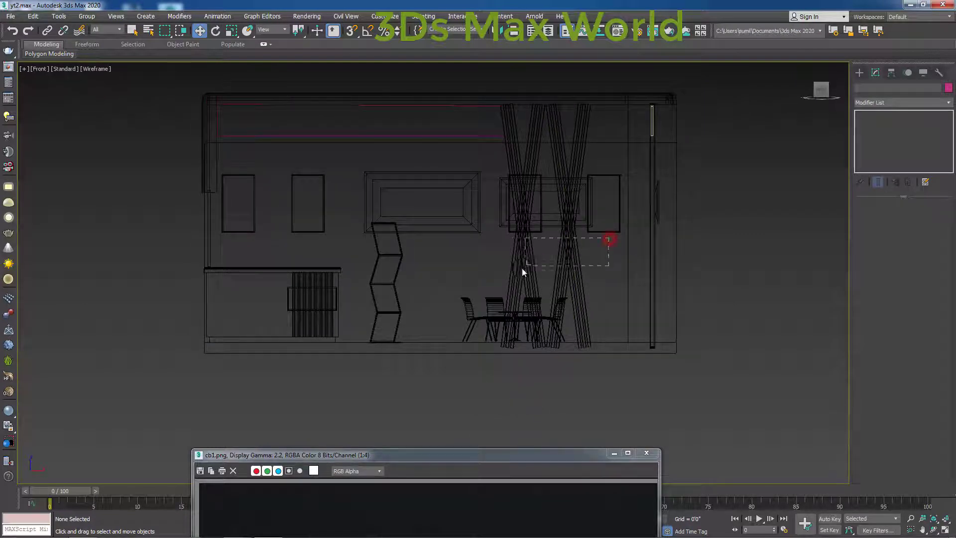
Step: Move the crossed curtain strands and the framed panel Box047 further right along X
left_click_drag(523, 272, 483, 277)
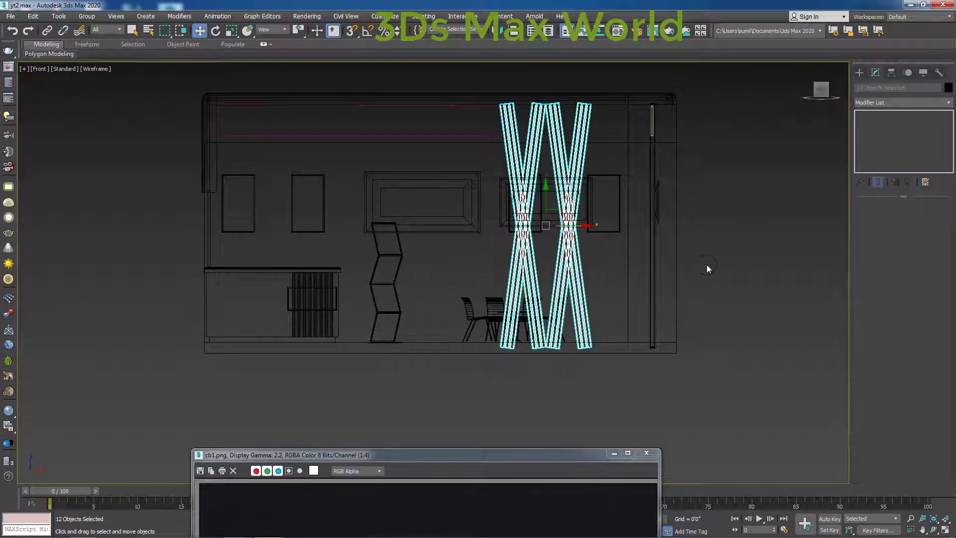
mouse_move(708, 269)
middle_mouse_down()
mouse_move(700, 322)
mouse_move(685, 332)
middle_mouse_up()
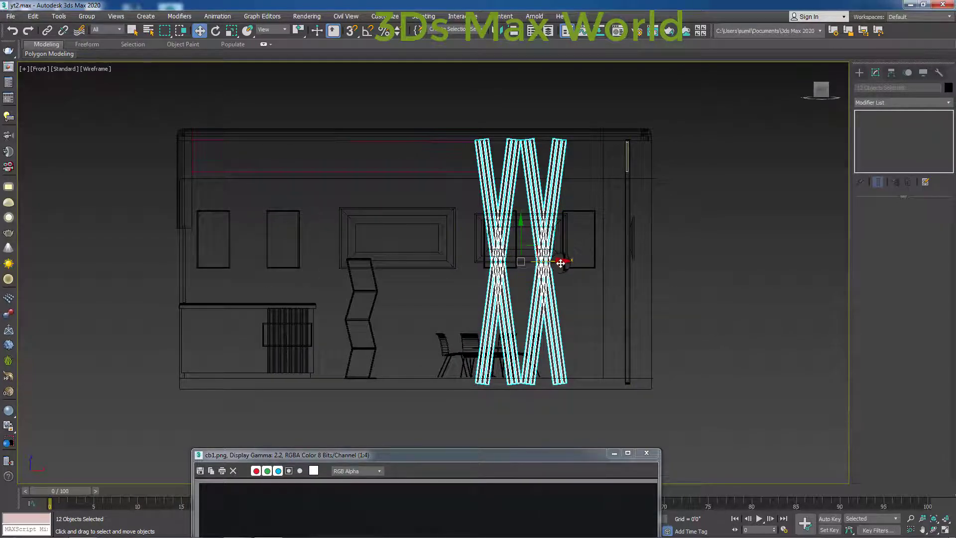
left_click_drag(561, 263, 628, 266)
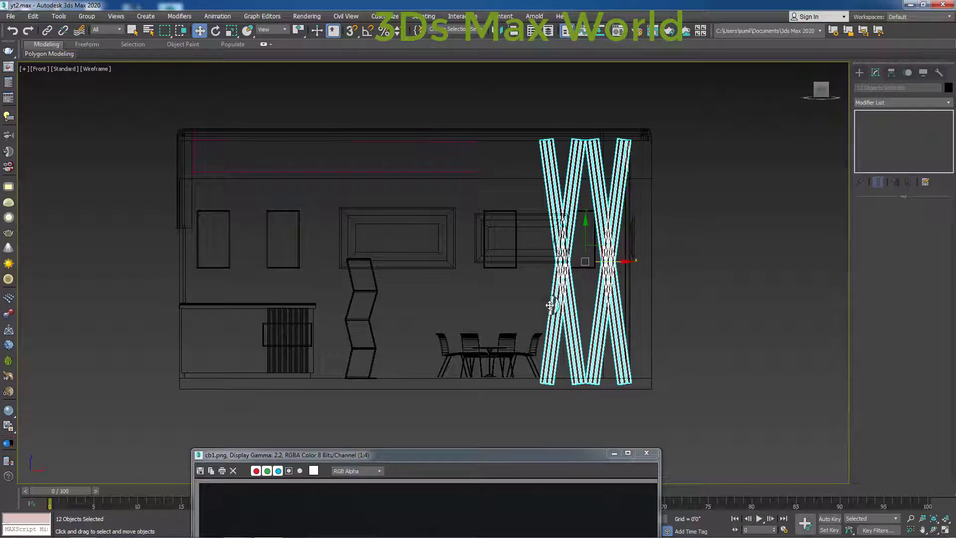
left_click(538, 250)
left_click_drag(554, 238, 616, 243)
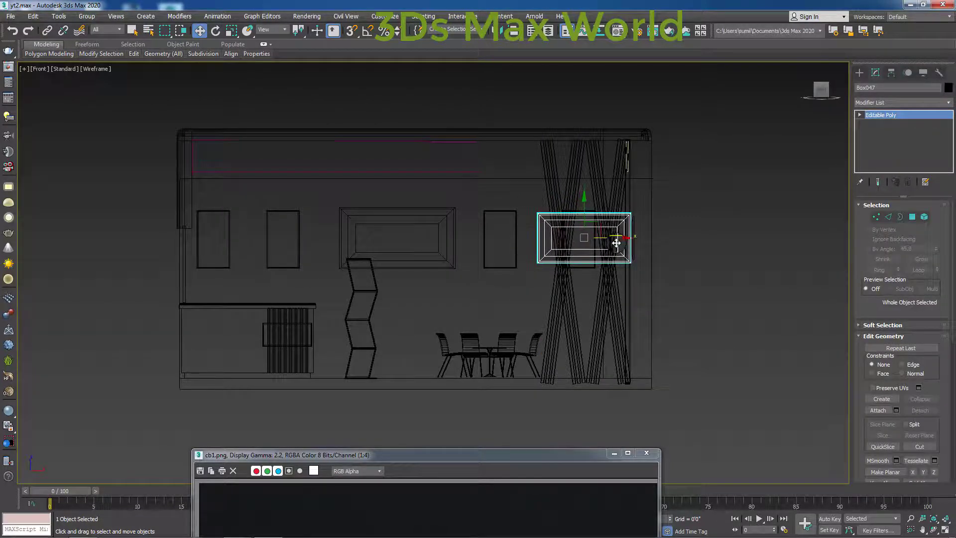
Step: Convert the purple header to Editable Poly and drag its right-end vertices to the strands
left_click(481, 165)
right_click(480, 165)
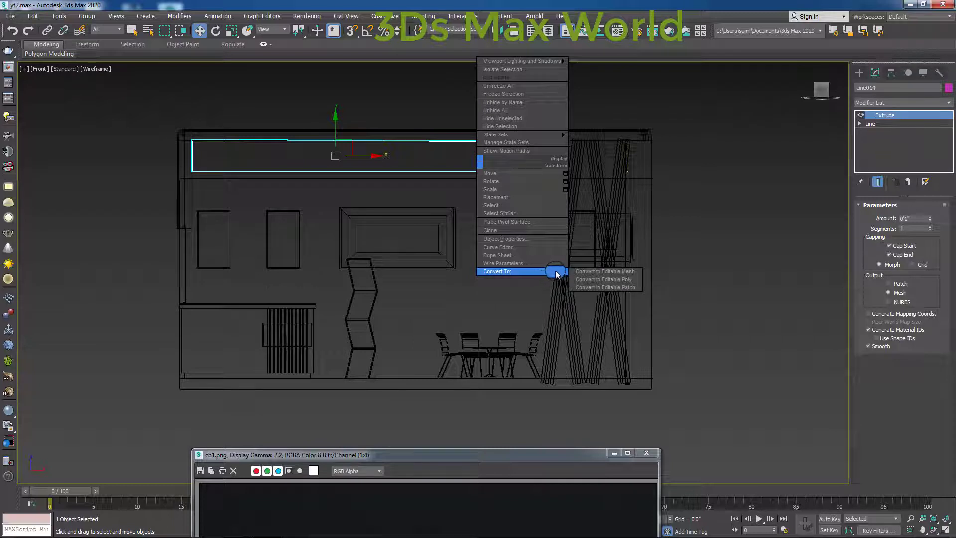
left_click(590, 279)
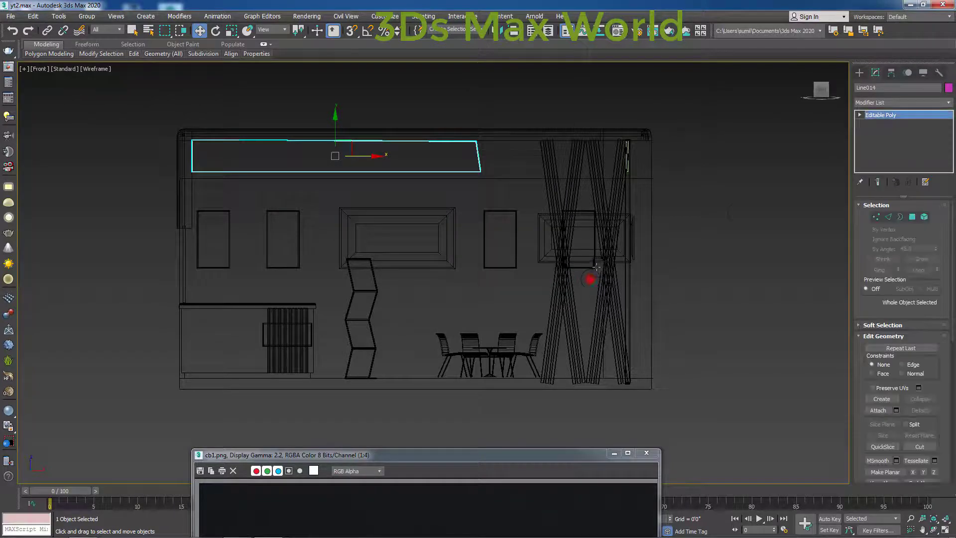
left_click(878, 218)
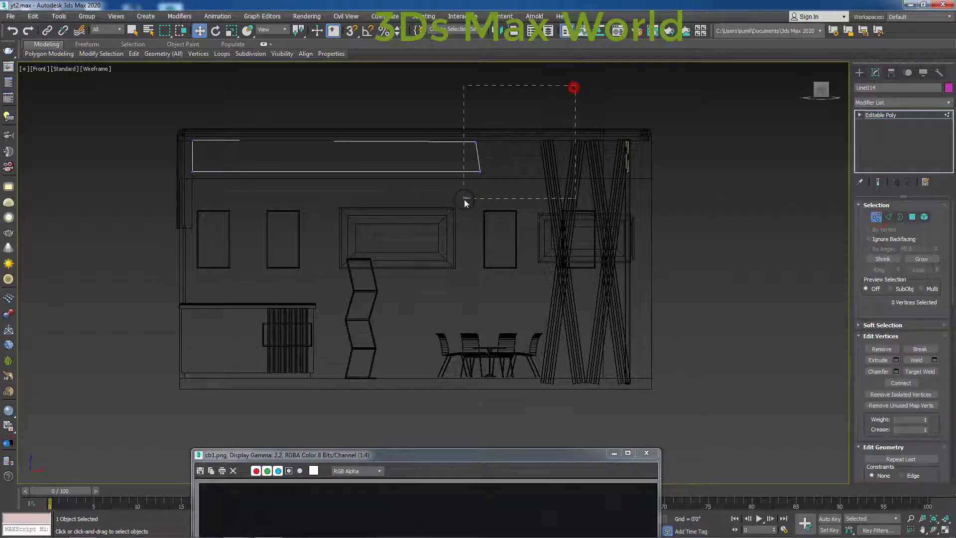
left_click_drag(465, 199, 464, 199)
left_click_drag(516, 157, 580, 154)
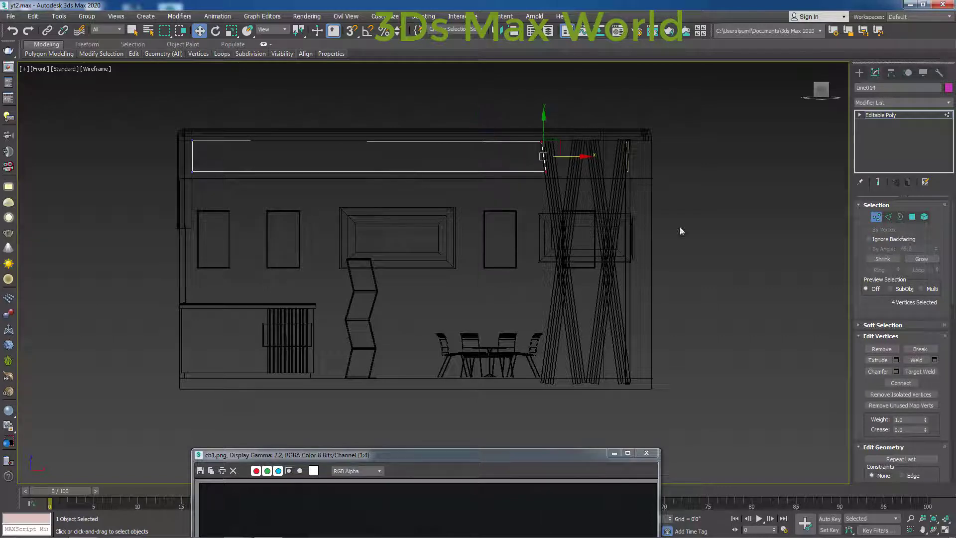
left_click(700, 245)
Step: Return to shaded display and orbit to an angled view with the green panel in front
key("F3")
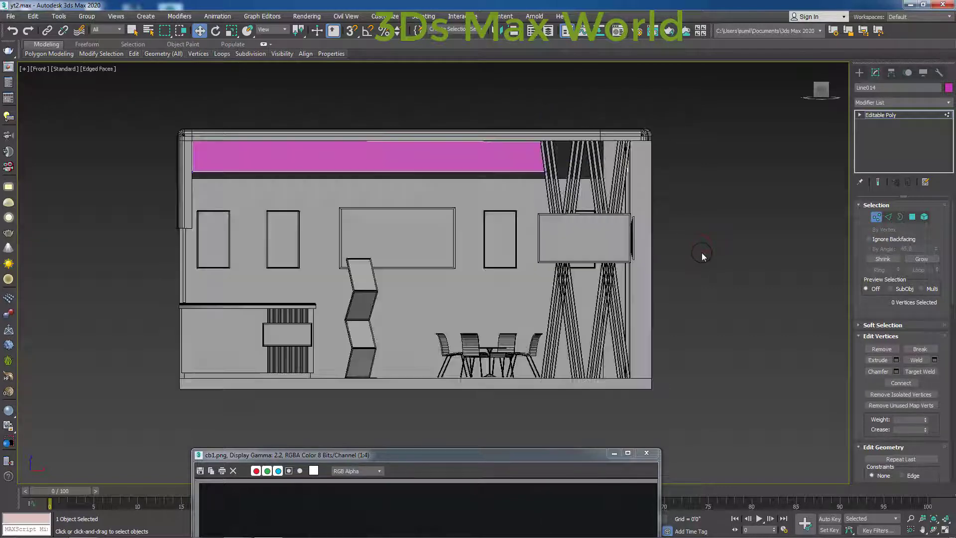
scroll(731, 343, "down", 2)
scroll(636, 333, "down", 2)
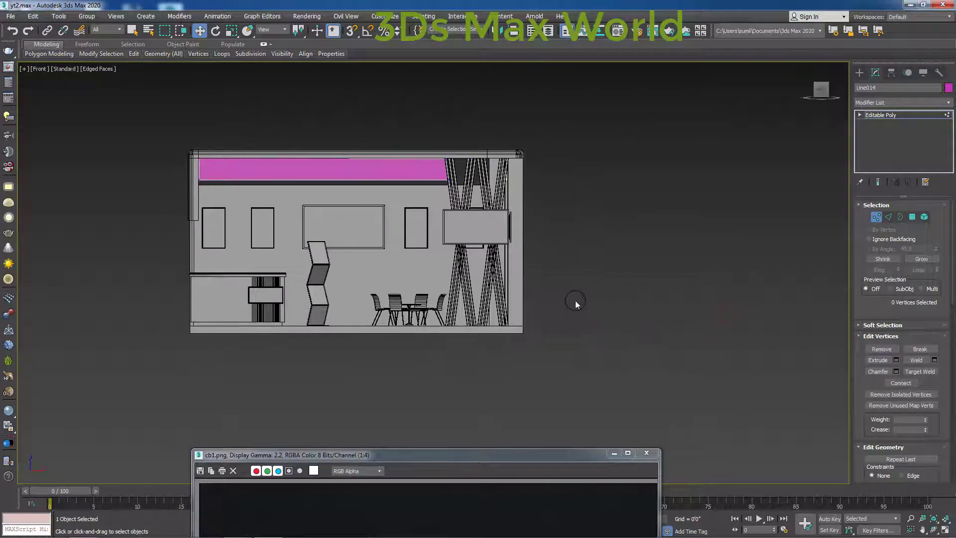
middle_click_drag(574, 301, 481, 300, "alt")
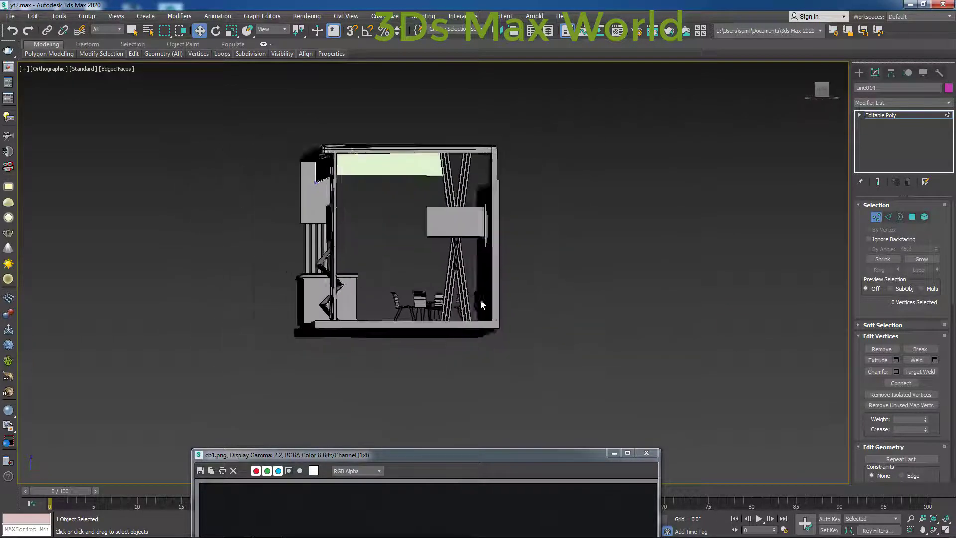
scroll(389, 186, "up", 5)
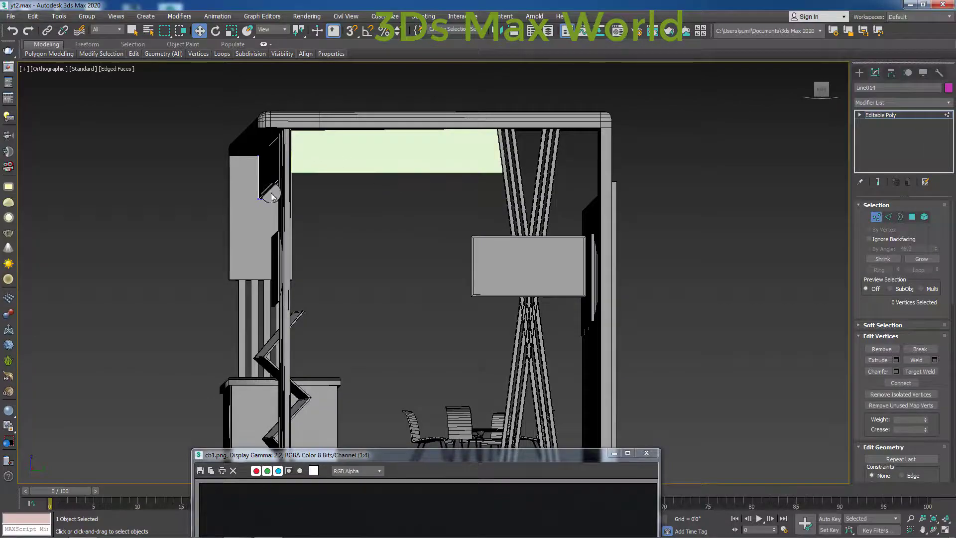
middle_click_drag(314, 227, 647, 224, "alt")
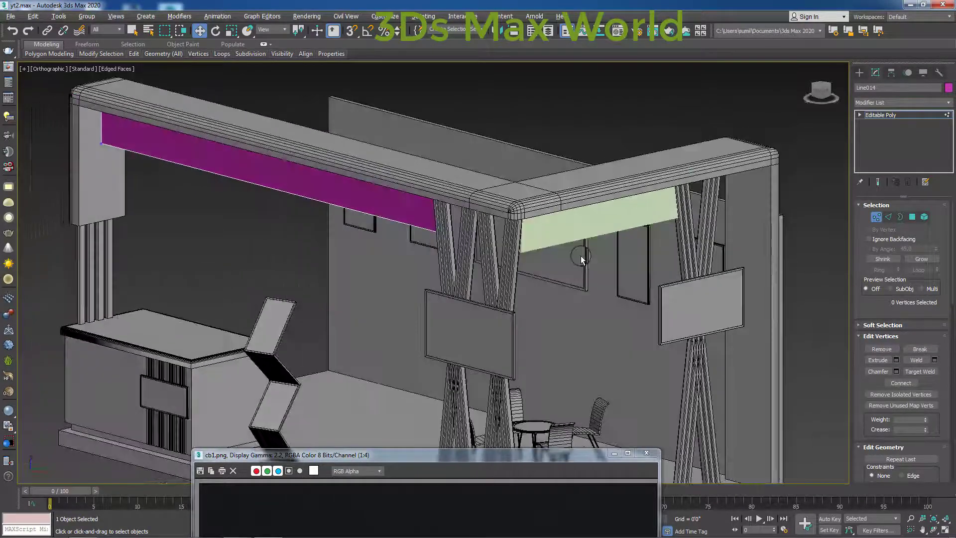
mouse_move(571, 245)
middle_mouse_down("alt")
mouse_move(542, 222)
mouse_move(488, 230)
middle_mouse_up("alt")
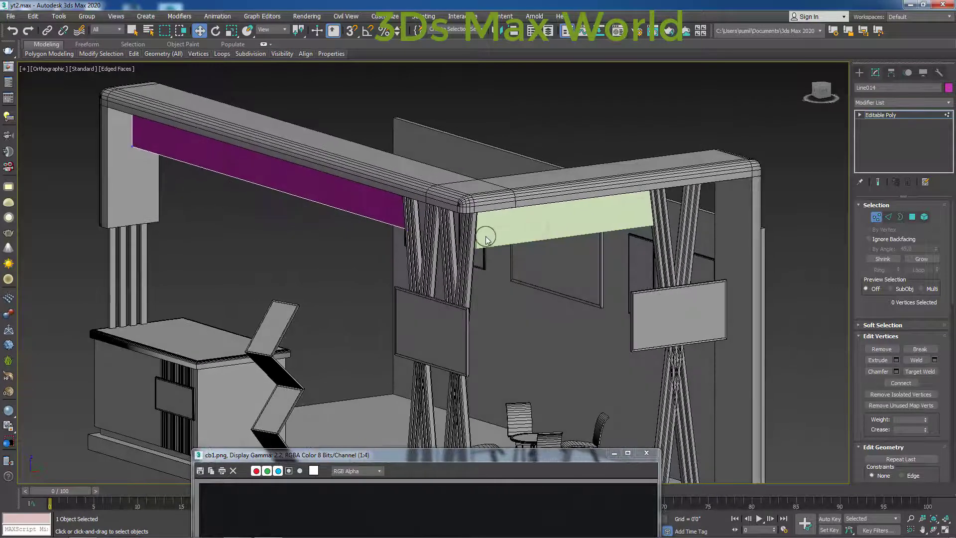
Step: Leave vertex mode and select both the purple front and green side header panels
left_click(876, 217)
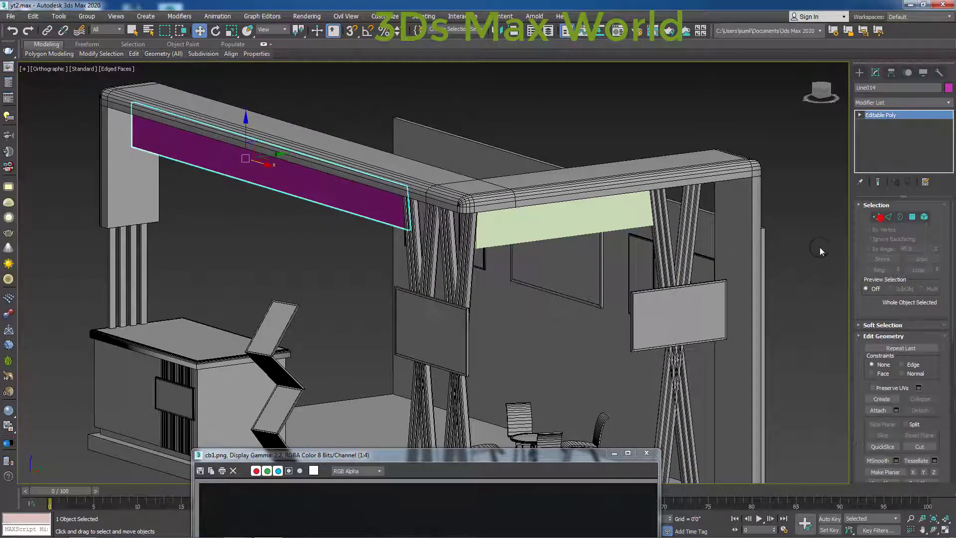
left_click(820, 248)
left_click(504, 231)
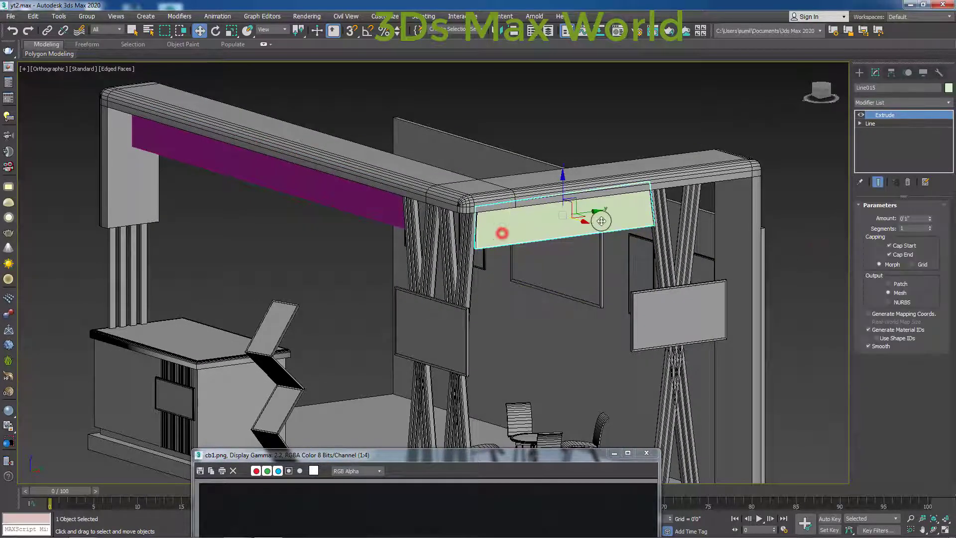
left_click(608, 126)
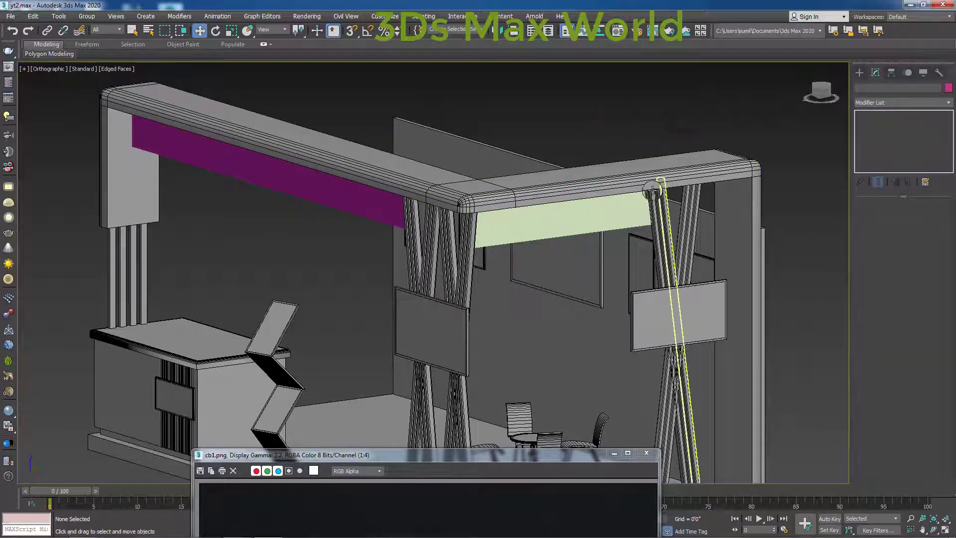
left_click(603, 217)
left_click(393, 211, "ctrl")
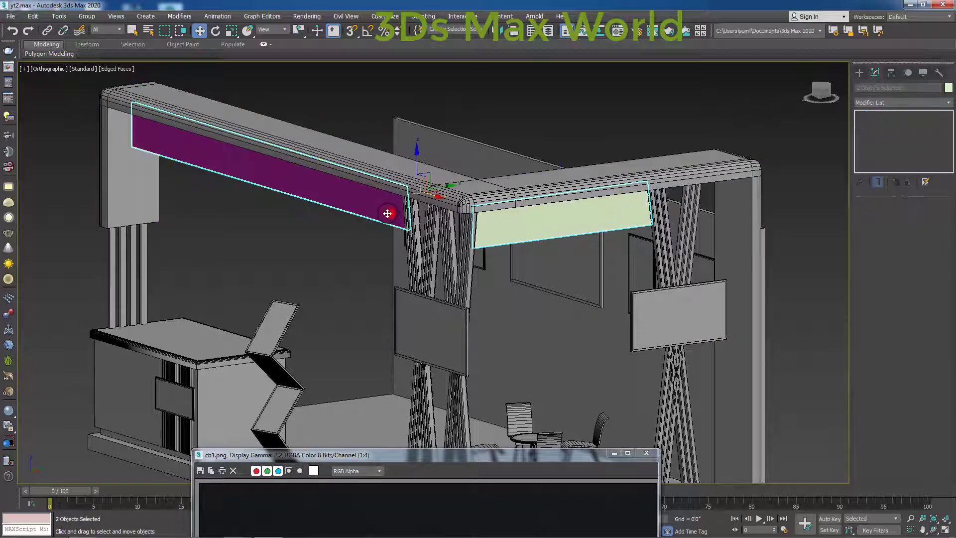
Step: Assign the grey booth material to both header panels
key("m")
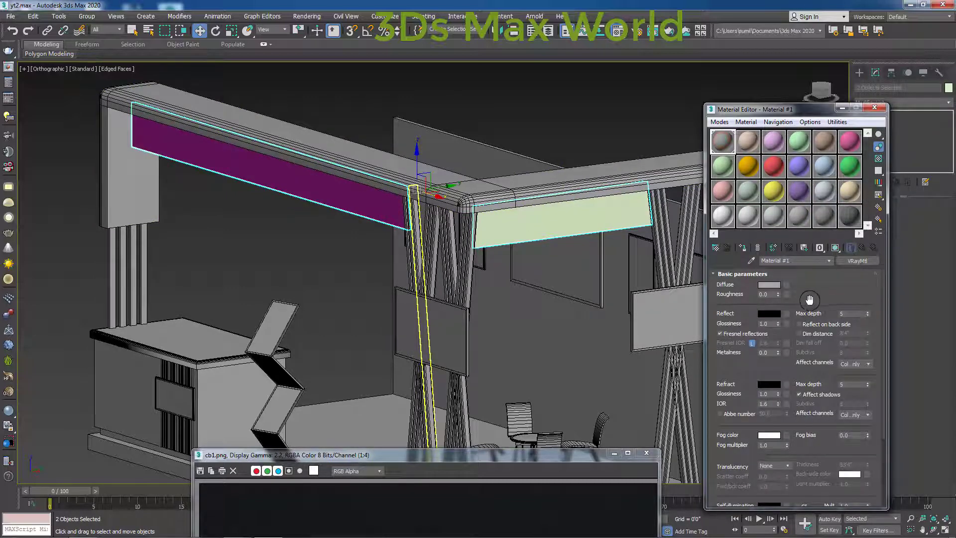
left_click(742, 247)
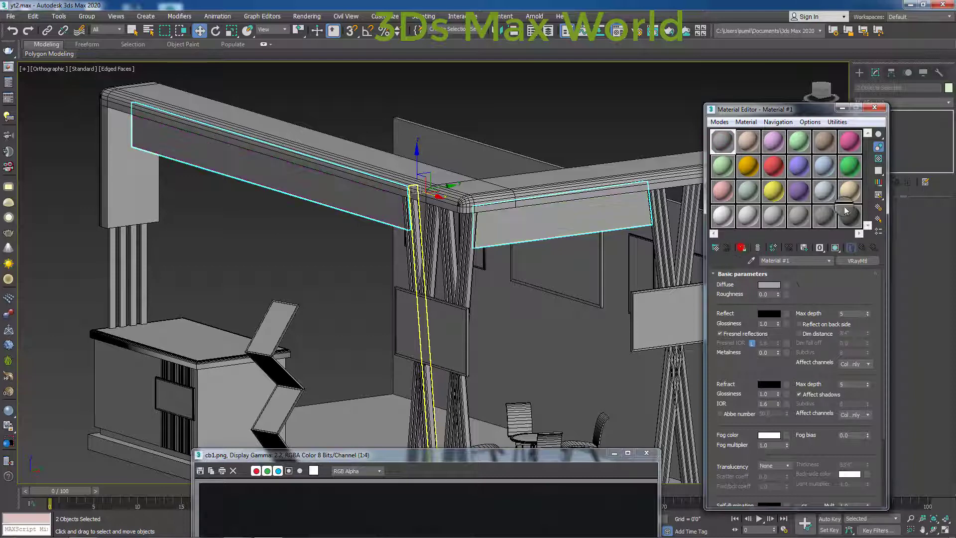
left_click(875, 114)
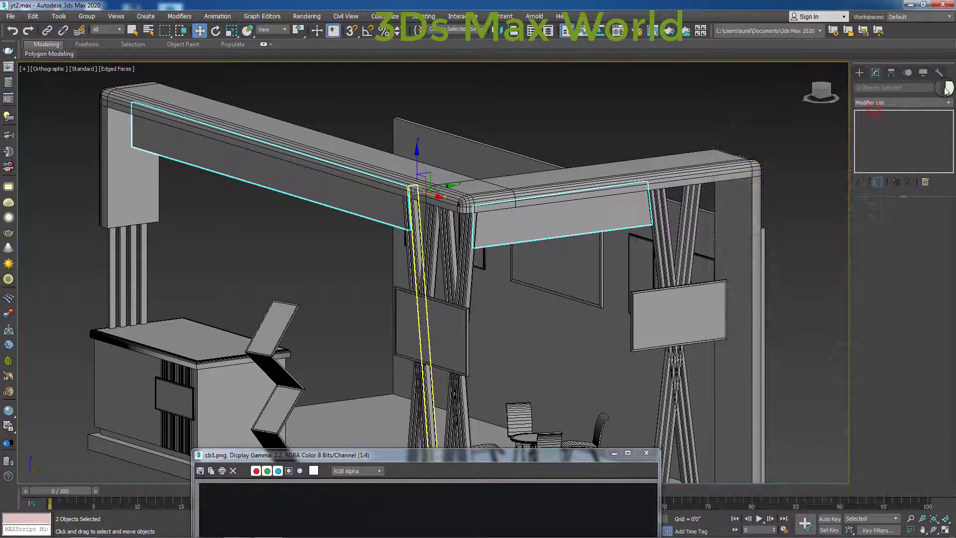
Step: Set both header panels' object colour to black, then deselect them
left_click(947, 88)
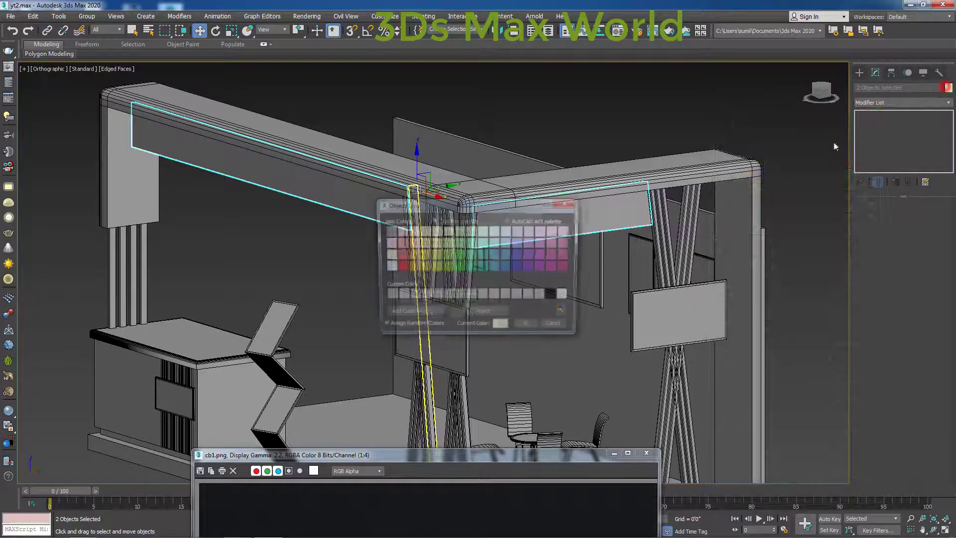
left_click(554, 295)
left_click(528, 328)
left_click(592, 110)
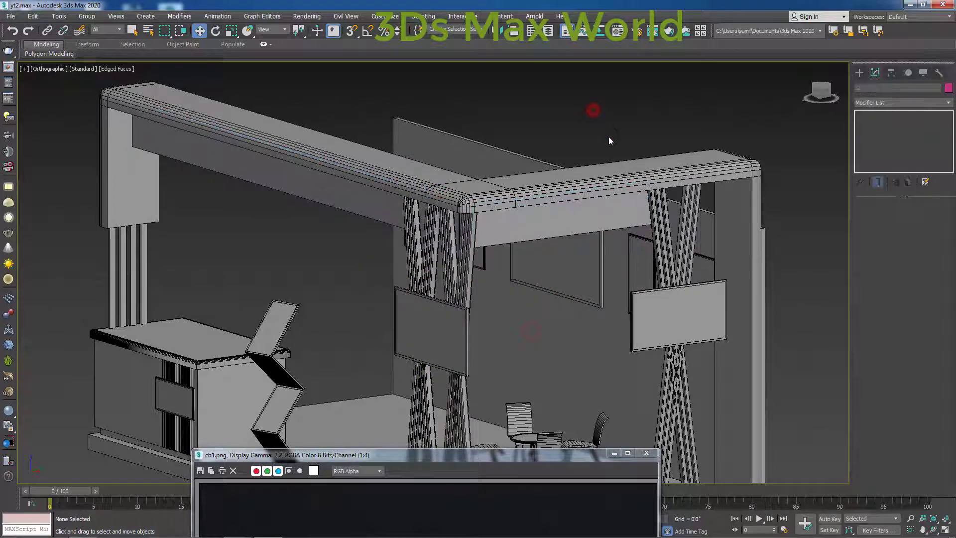
scroll(783, 271, "down", 2)
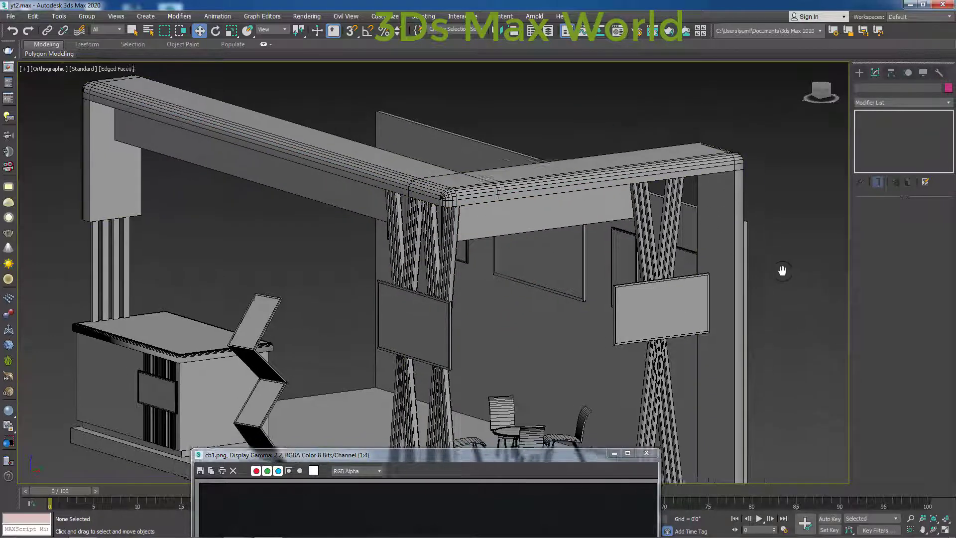
scroll(770, 257, "down", 3)
scroll(770, 257, "down", 2)
mouse_move(772, 277)
middle_mouse_down("alt")
mouse_move(717, 341)
mouse_move(743, 346)
mouse_move(648, 323)
middle_mouse_up("alt")
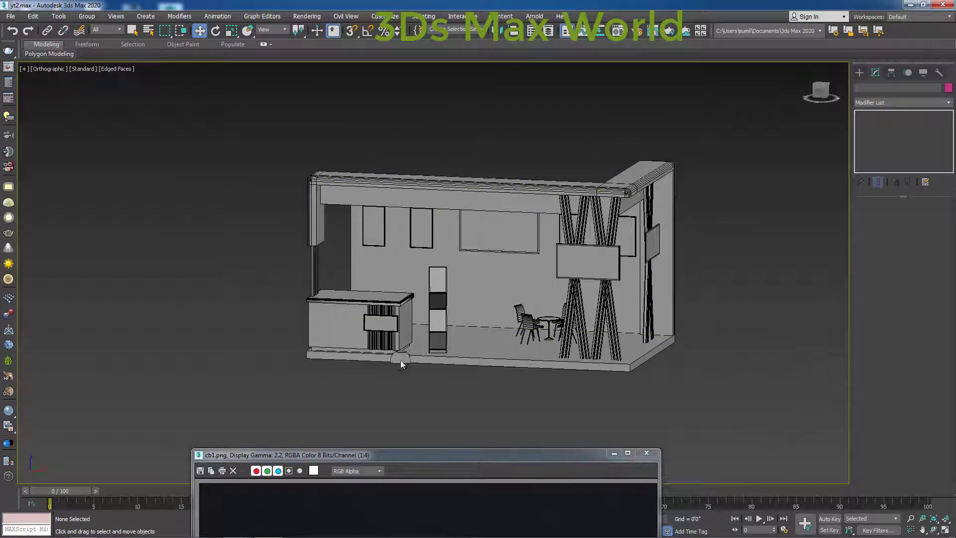
middle_click_drag(715, 315, 690, 302)
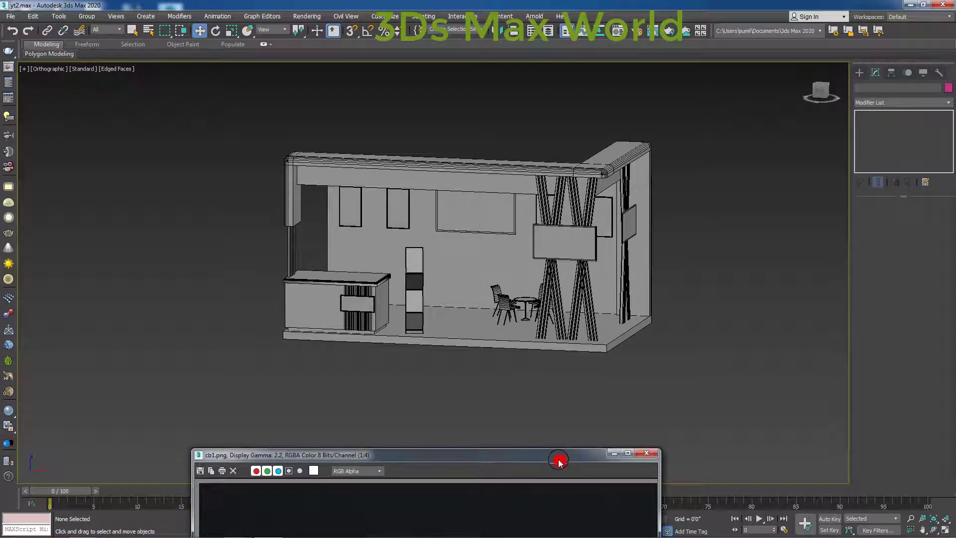
left_click_drag(560, 459, 585, 162)
scroll(455, 219, "up", 2)
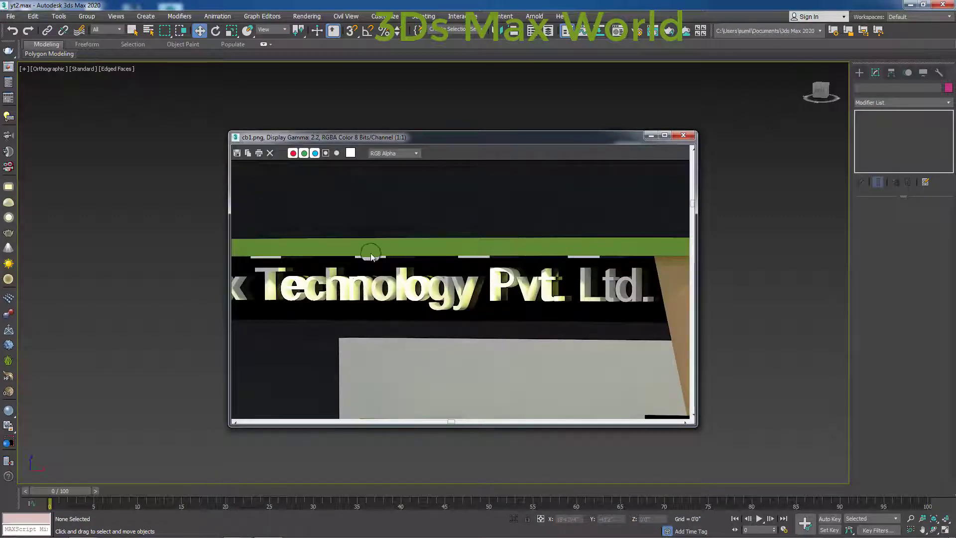
left_click(685, 136)
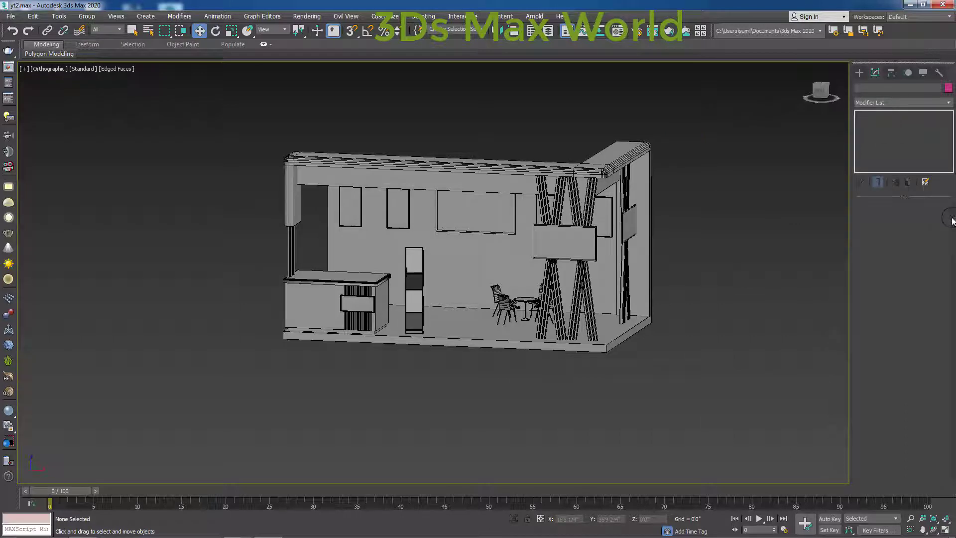
Step: Start a Text spline and replace the default 'MAX Text' with '3Ds Max World'
left_click(859, 73)
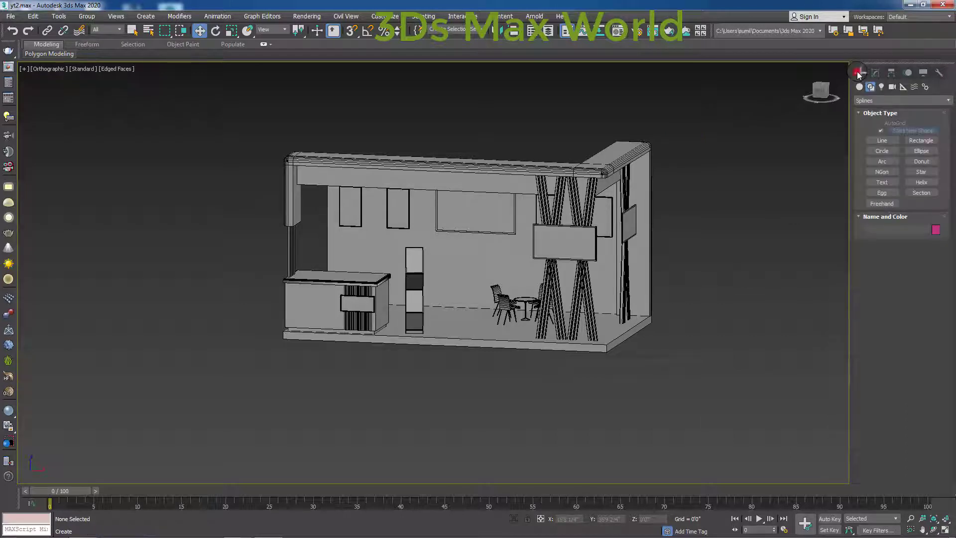
left_click(885, 184)
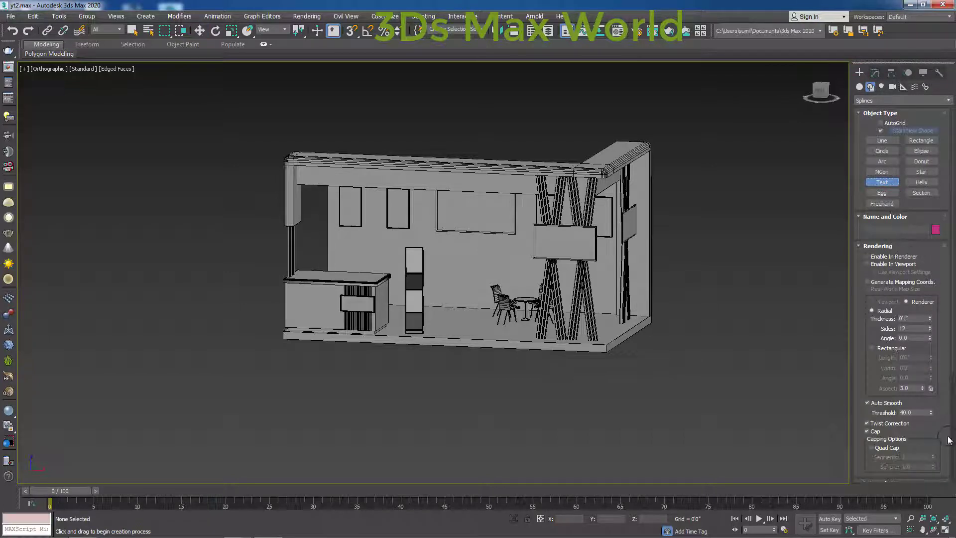
scroll(931, 428, "down", 2)
scroll(936, 424, "down", 2)
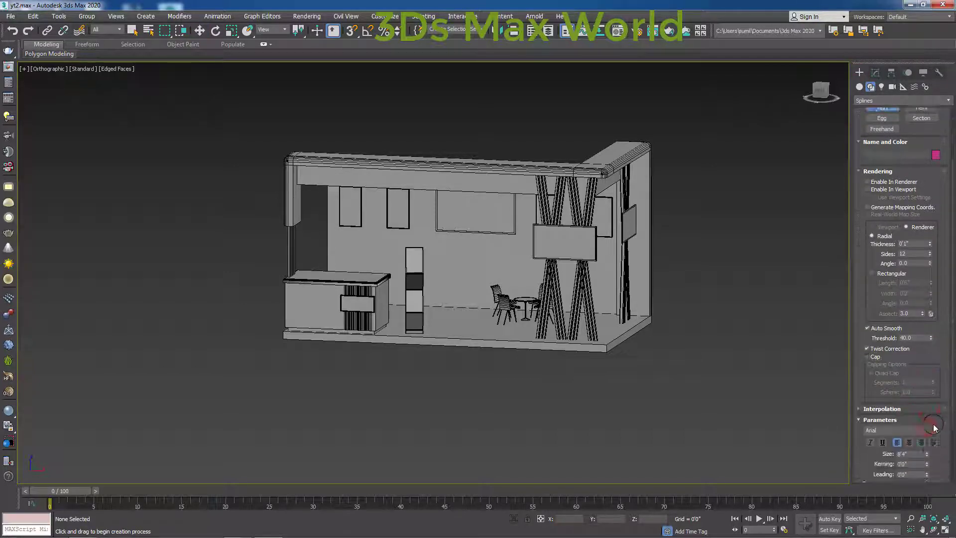
scroll(938, 423, "down", 2)
scroll(939, 423, "down", 2)
left_click_drag(867, 410, 896, 410)
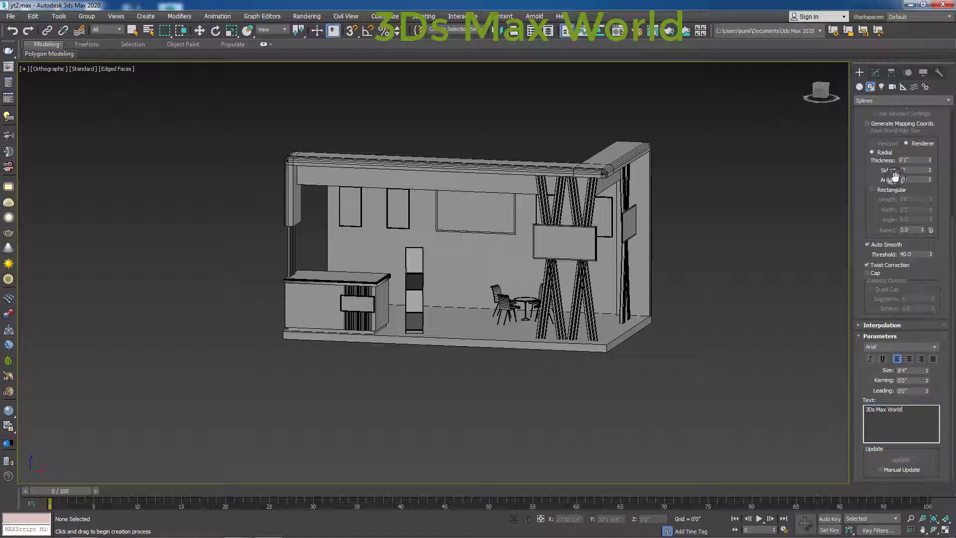
Step: Place the text in front of the booth and reduce its Size to 3'1"
scroll(872, 175, "up", 2)
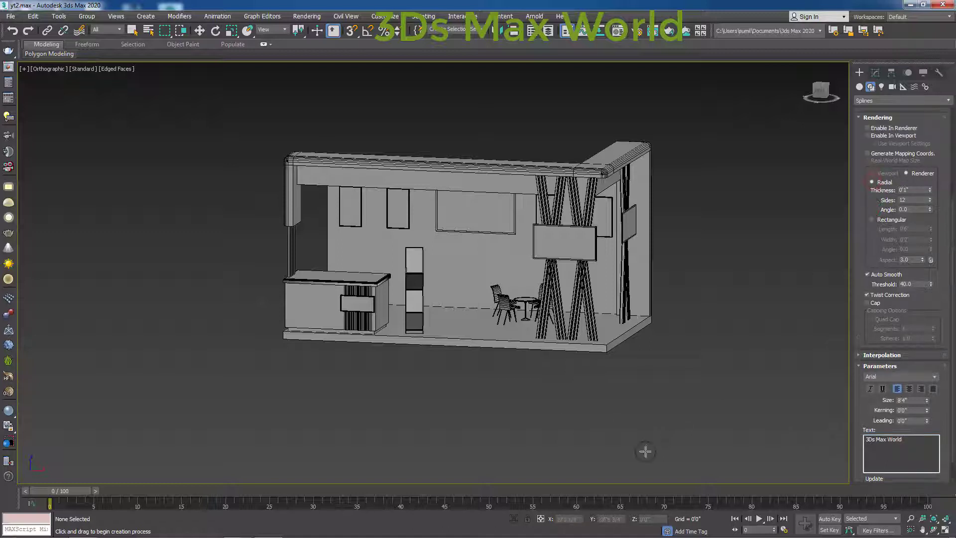
left_click(588, 431)
scroll(669, 421, "down", 5)
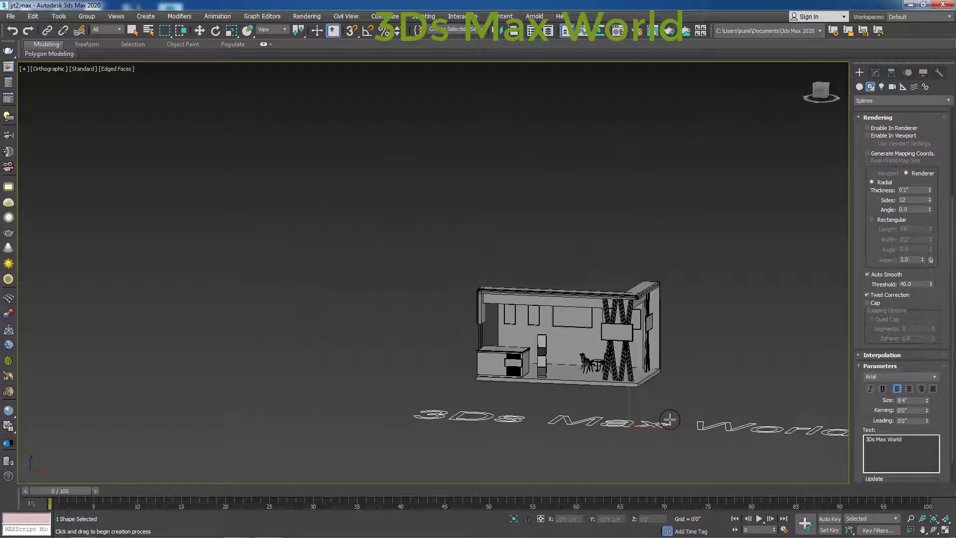
scroll(715, 453, "down", 2)
middle_click_drag(716, 453, 634, 438)
scroll(643, 428, "up", 2)
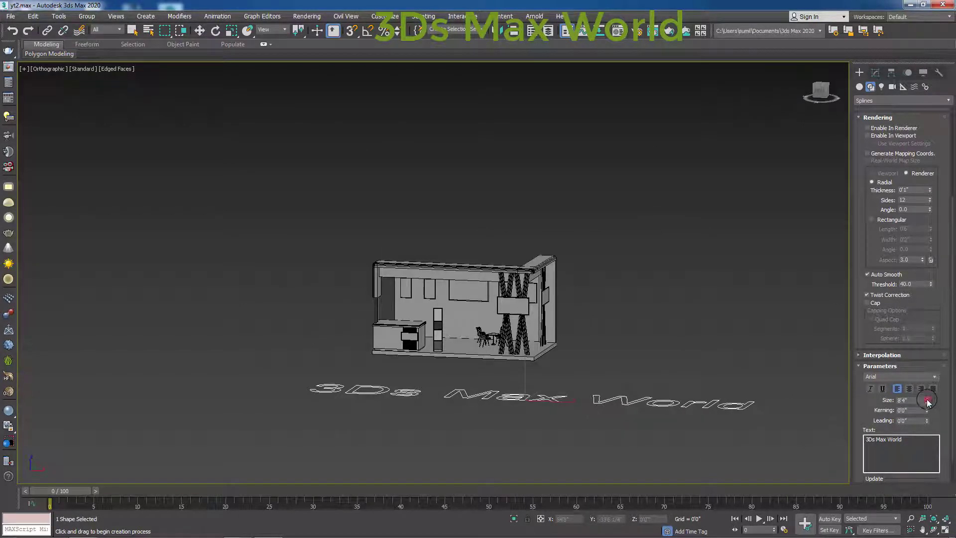
left_click_drag(928, 401, 929, 430)
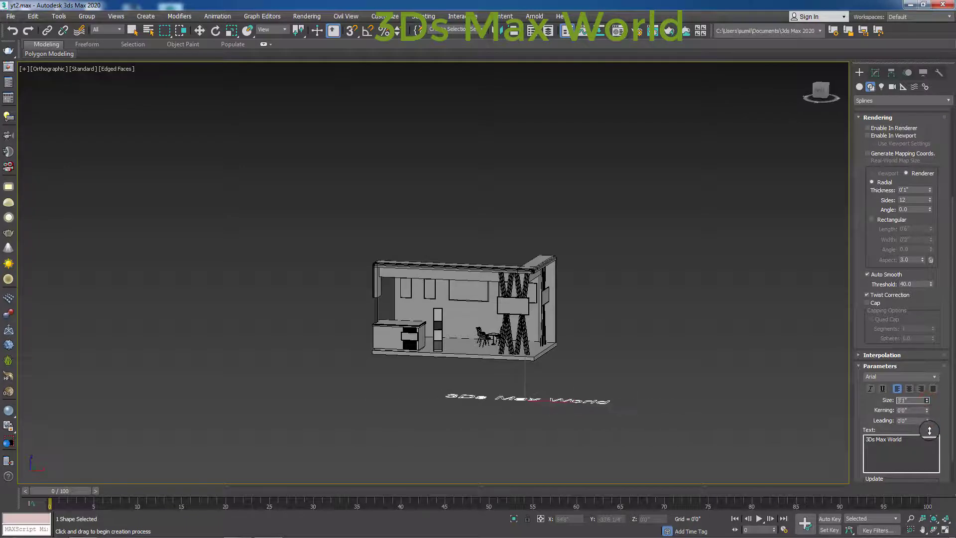
Step: Add an Extrude modifier with Amount 0'2" to the text and check the snap angle settings
left_click(875, 72)
left_click(905, 104)
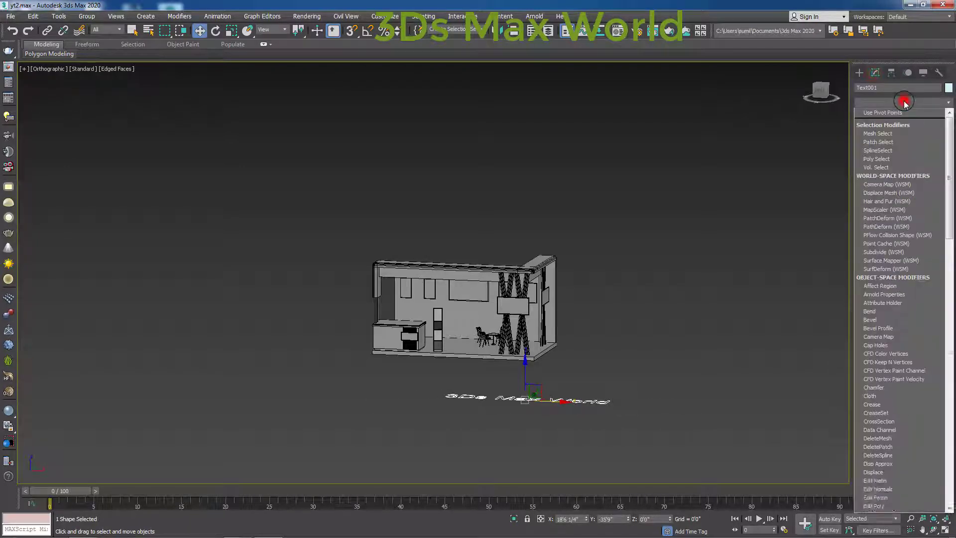
type("ex")
left_click(903, 114)
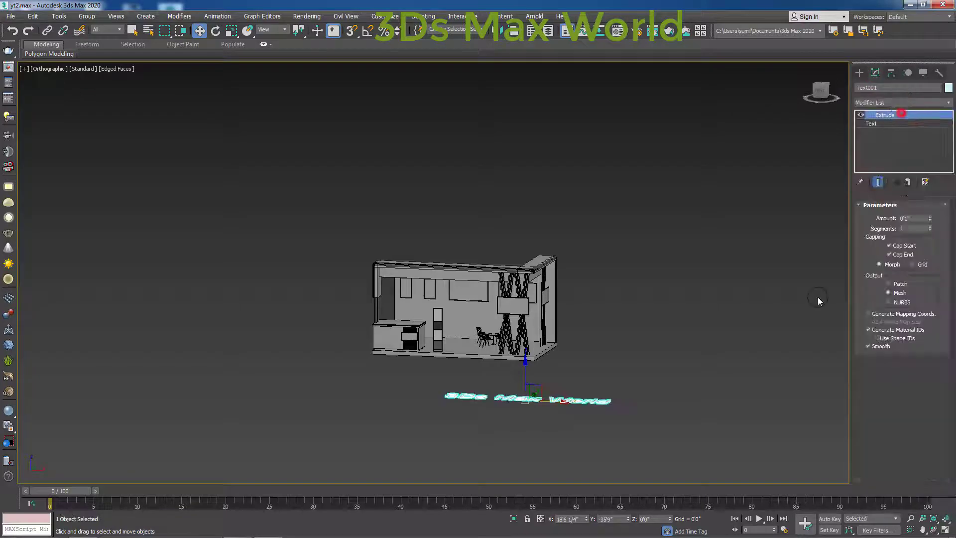
left_click(588, 409)
scroll(589, 402, "up", 4)
scroll(589, 395, "up", 2)
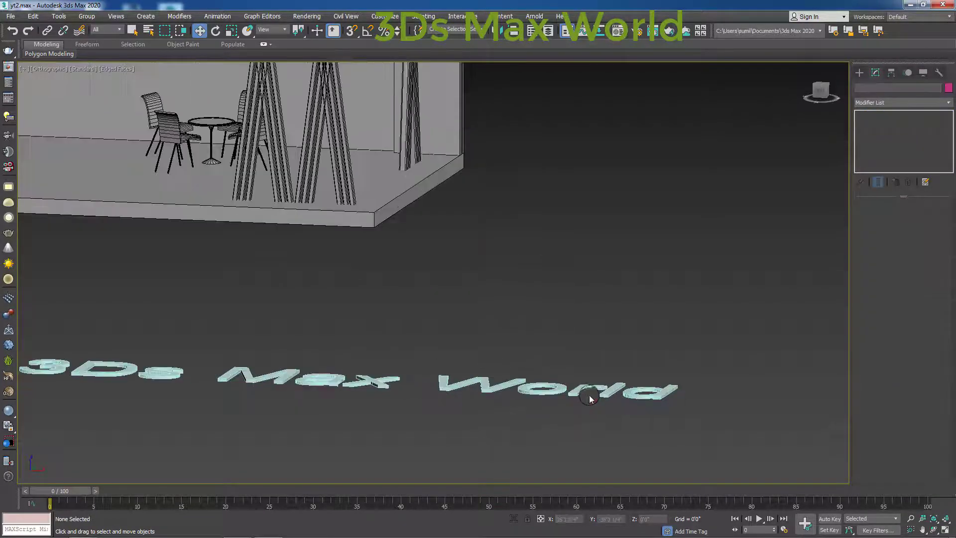
left_click(596, 393)
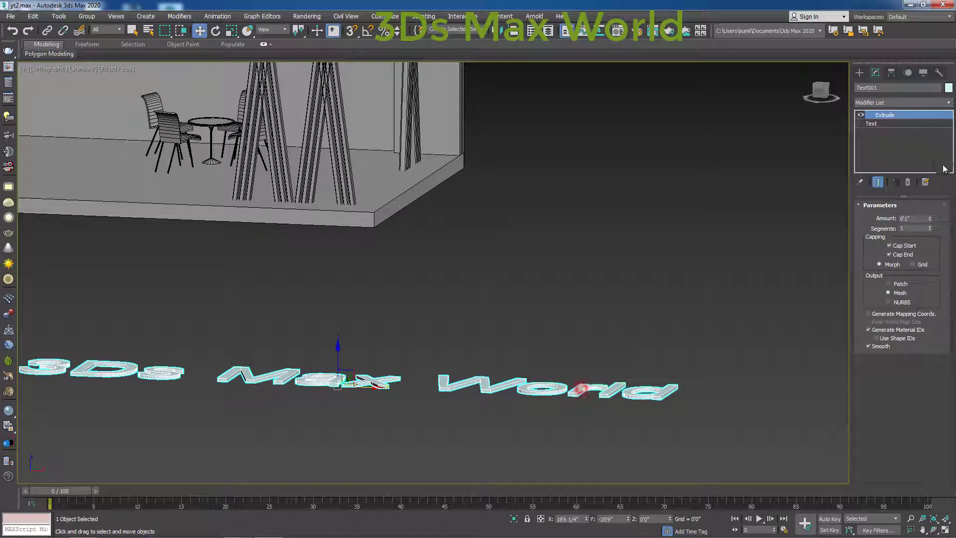
left_click(931, 217)
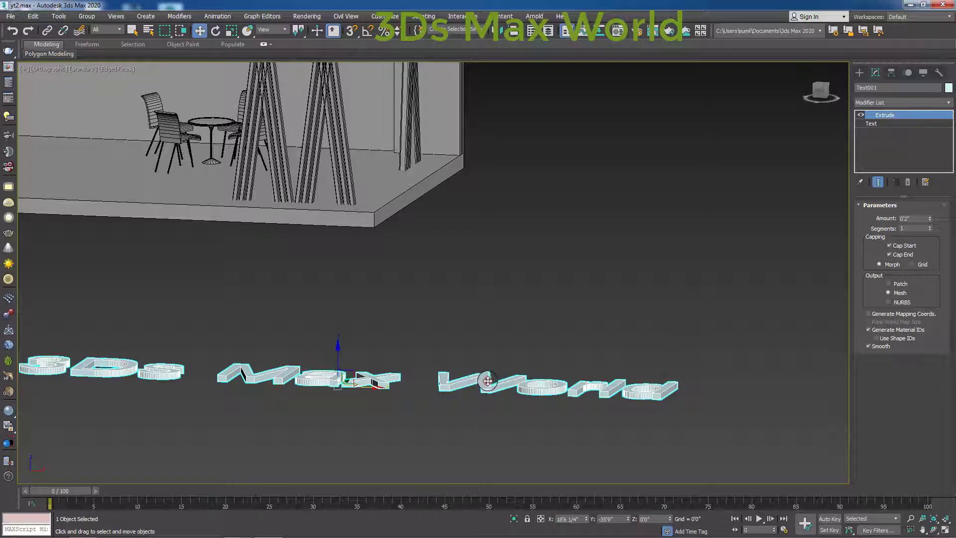
left_click(487, 381)
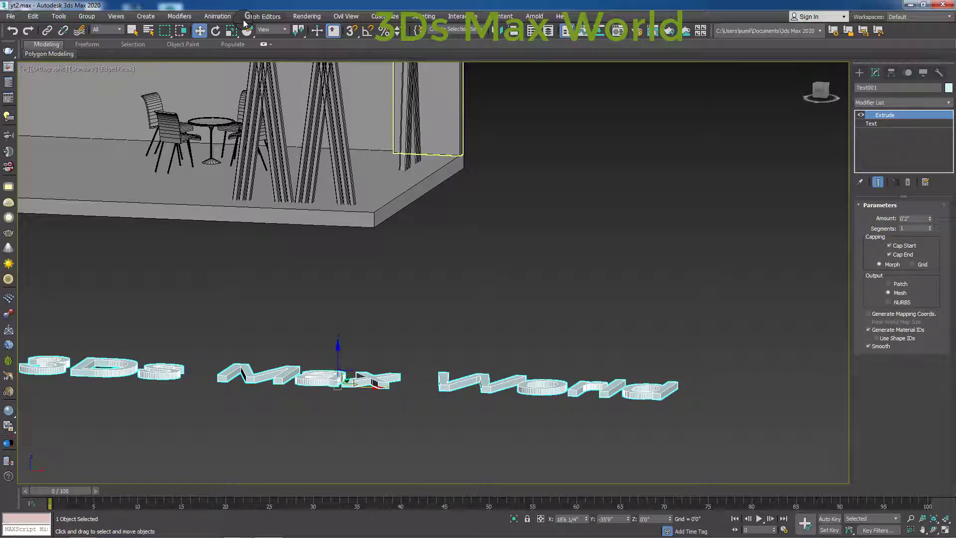
right_click(365, 33)
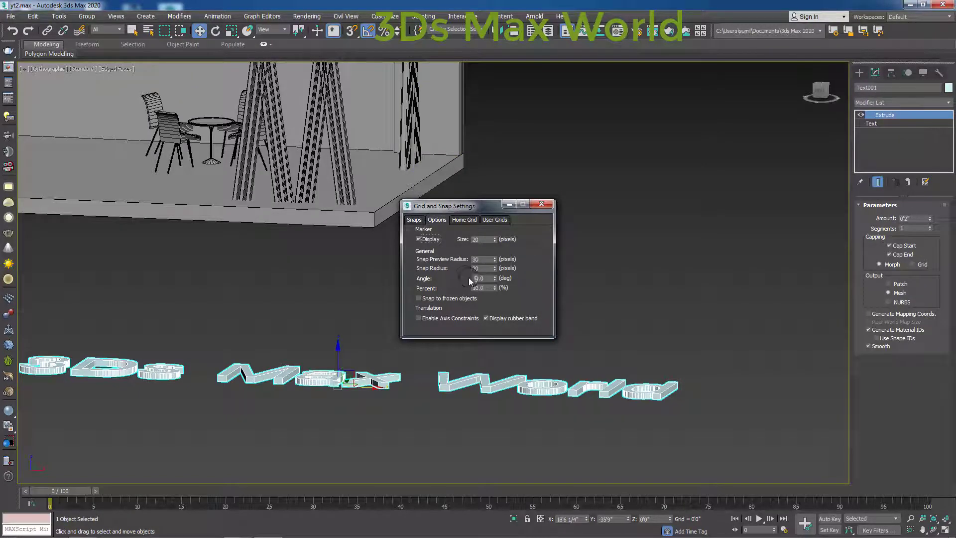
Step: Stand the extruded text upright by rotating it 90° on X
left_click(546, 204)
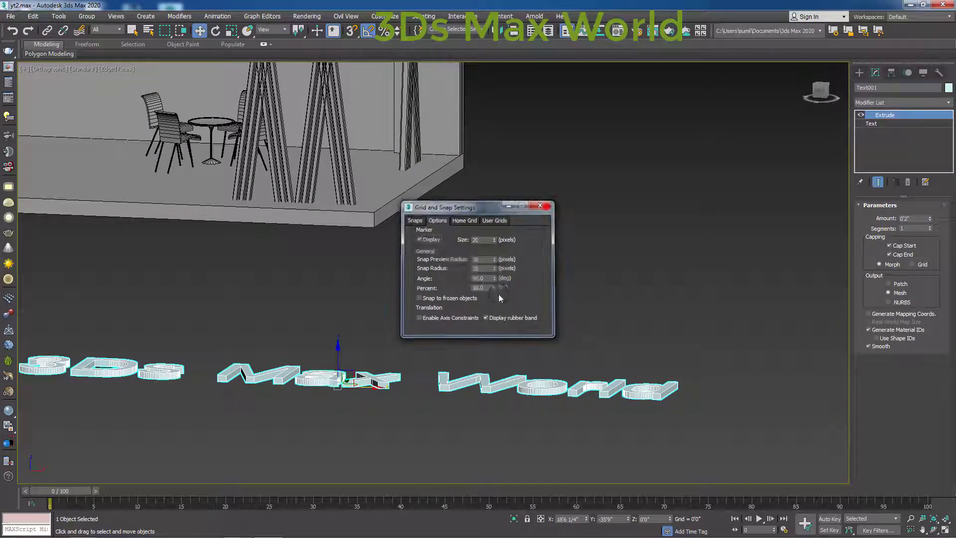
key("e")
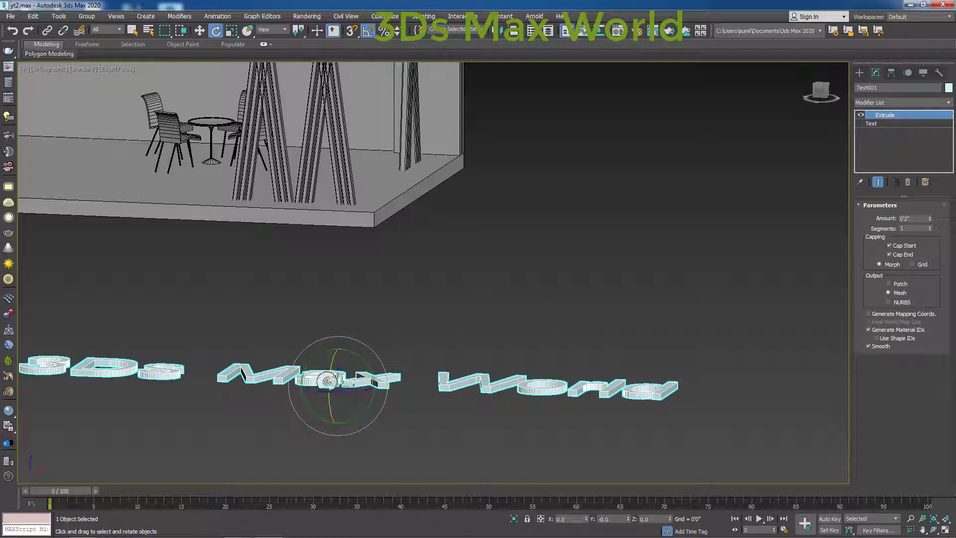
left_click_drag(337, 365, 337, 378)
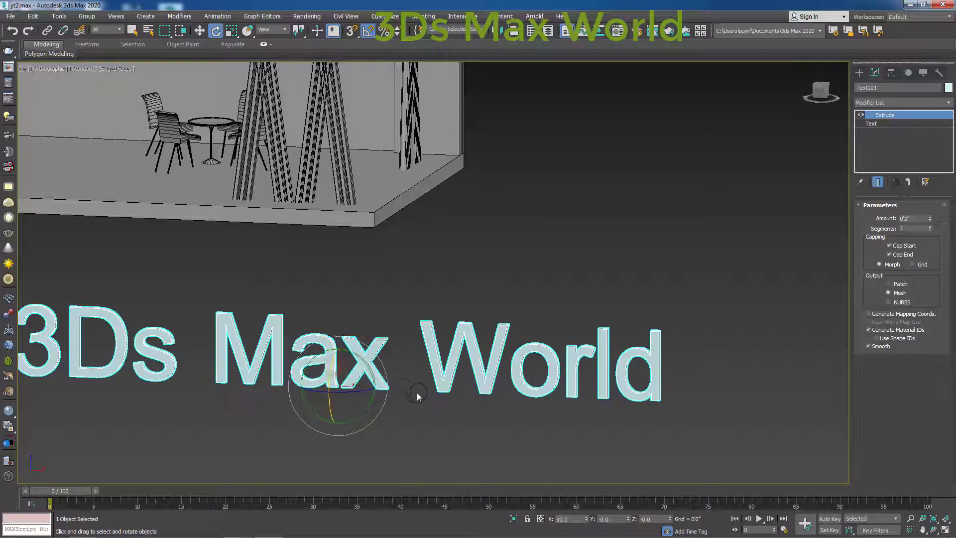
left_click(448, 403)
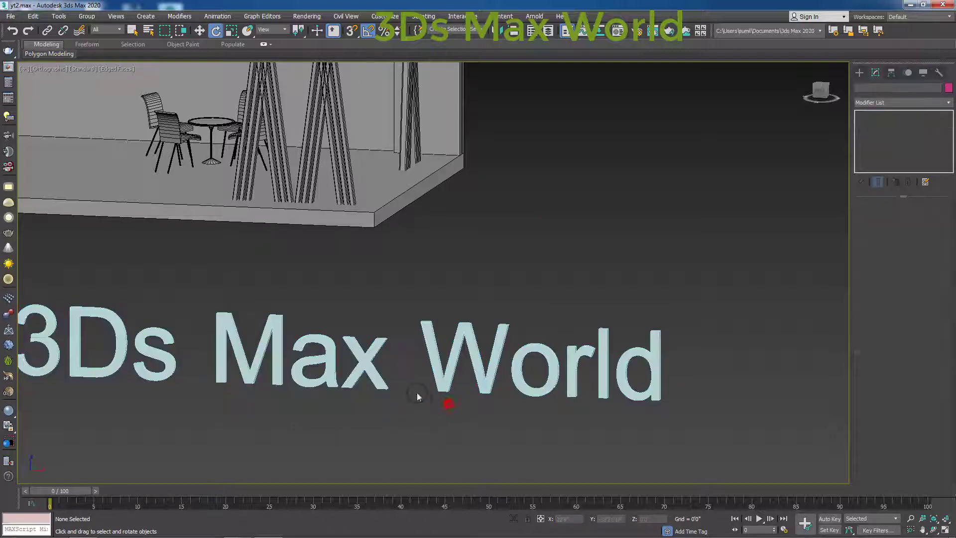
left_click(371, 373)
Step: In Top view, move the text up toward the booth
scroll(371, 373, "down", 5)
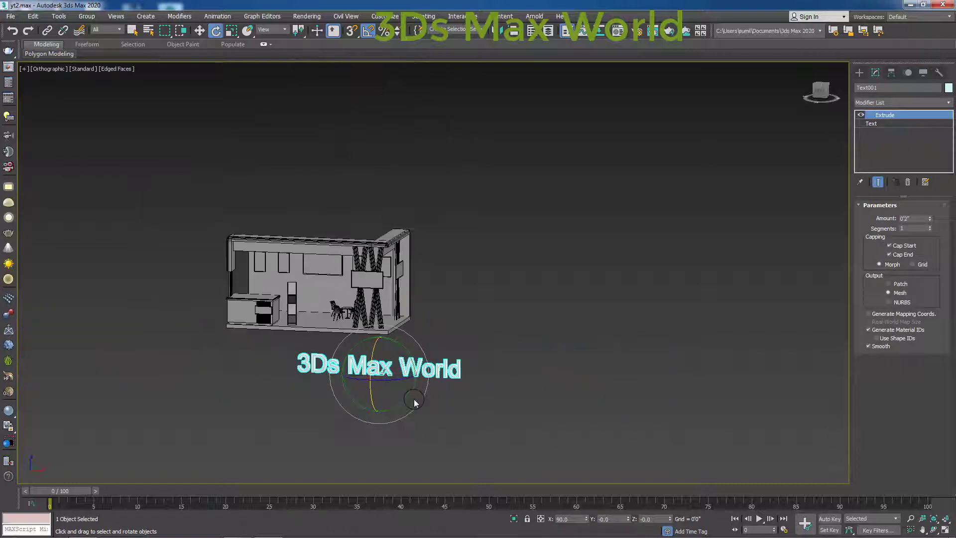
key("t")
scroll(476, 410, "down", 3)
scroll(468, 383, "down", 1)
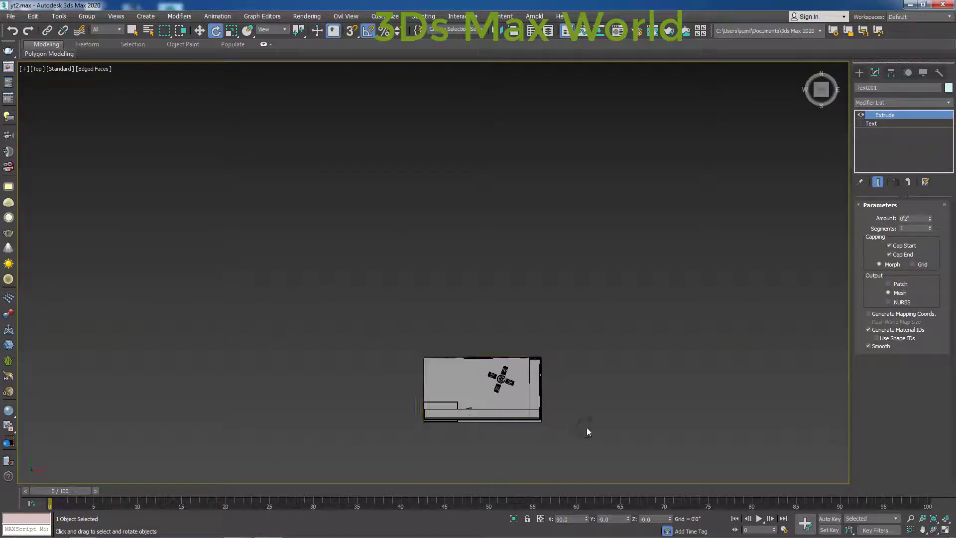
scroll(586, 427, "down", 3)
middle_click_drag(670, 436, 557, 334)
key("w")
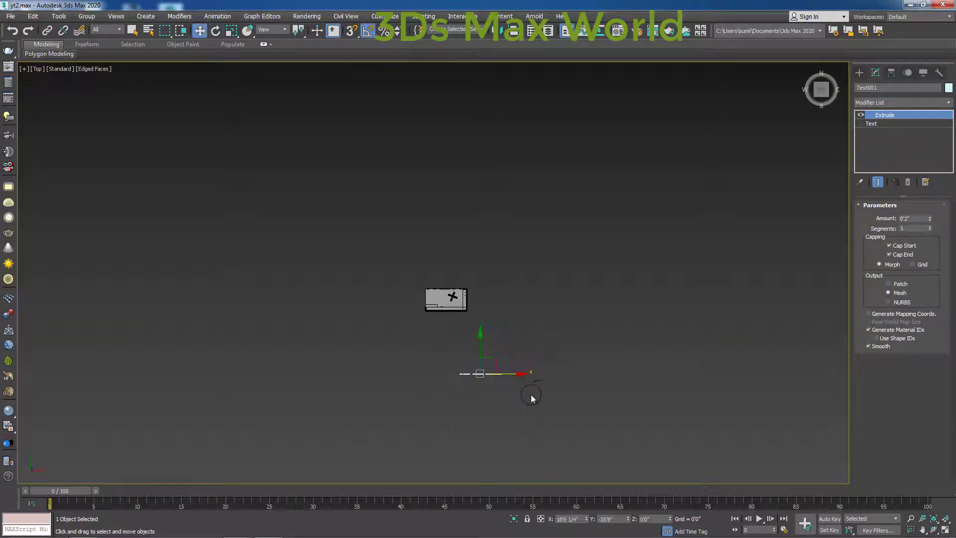
left_click_drag(486, 374, 469, 293)
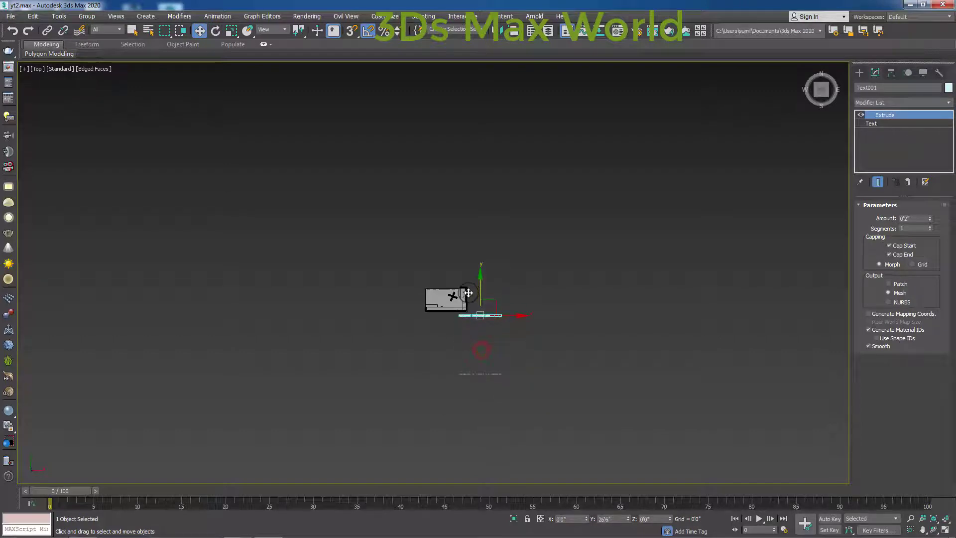
Step: In wireframe, slide the text left to align with the booth's front edge
scroll(470, 316, "up", 5)
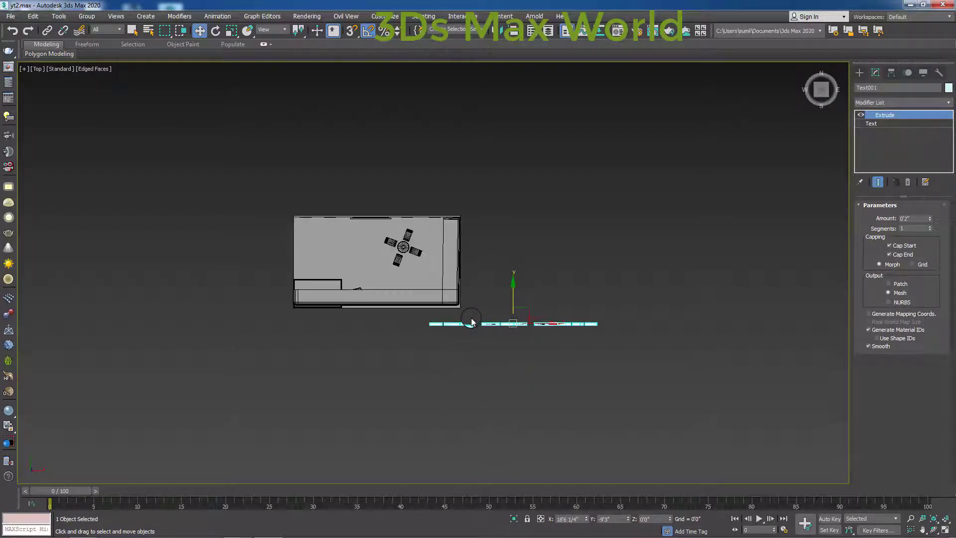
key("F3")
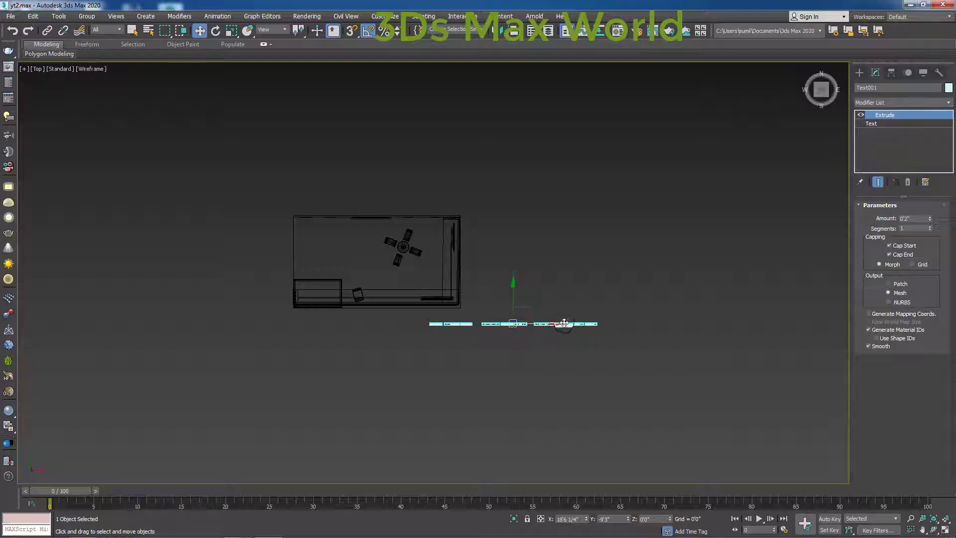
left_click_drag(562, 324, 412, 317)
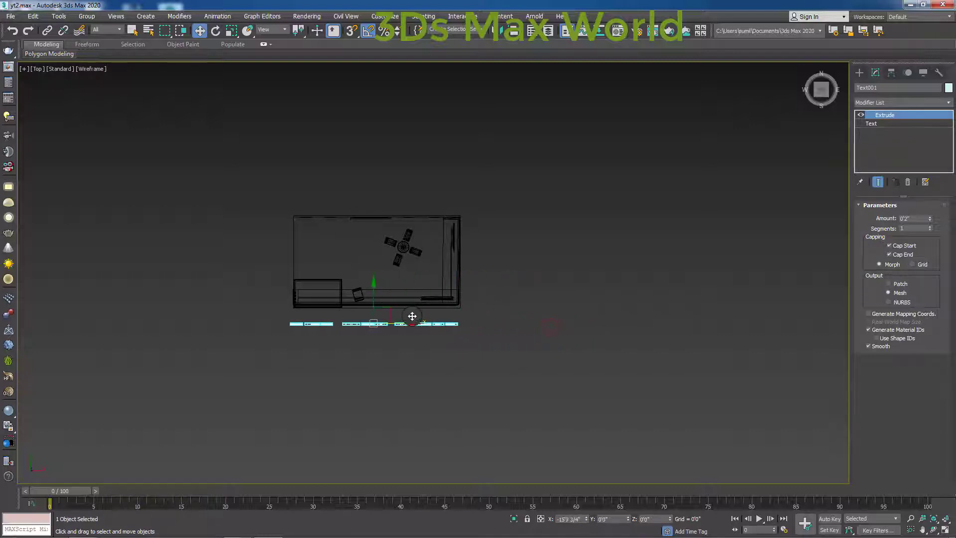
mouse_move(373, 297)
left_mouse_down()
mouse_move(371, 282)
mouse_move(374, 292)
left_mouse_up()
middle_click_drag(389, 344, 402, 282, "alt")
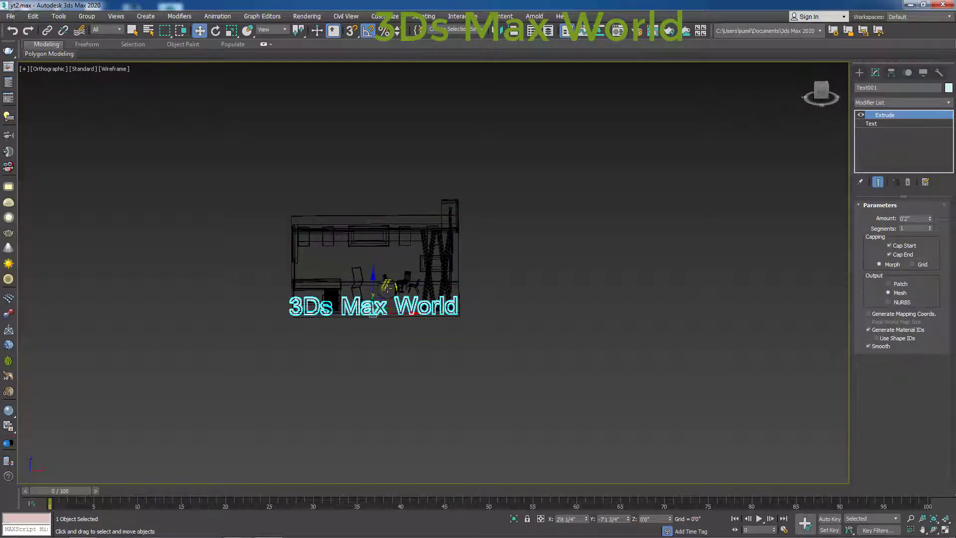
Step: In a shaded front view, lift the text up to the booth's top edge
key("f")
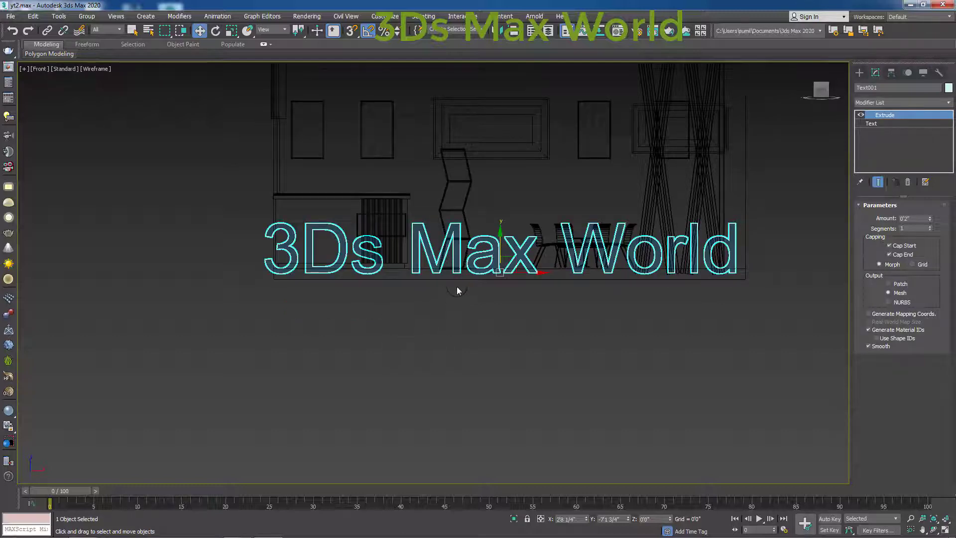
scroll(456, 289, "down", 5)
key("F3")
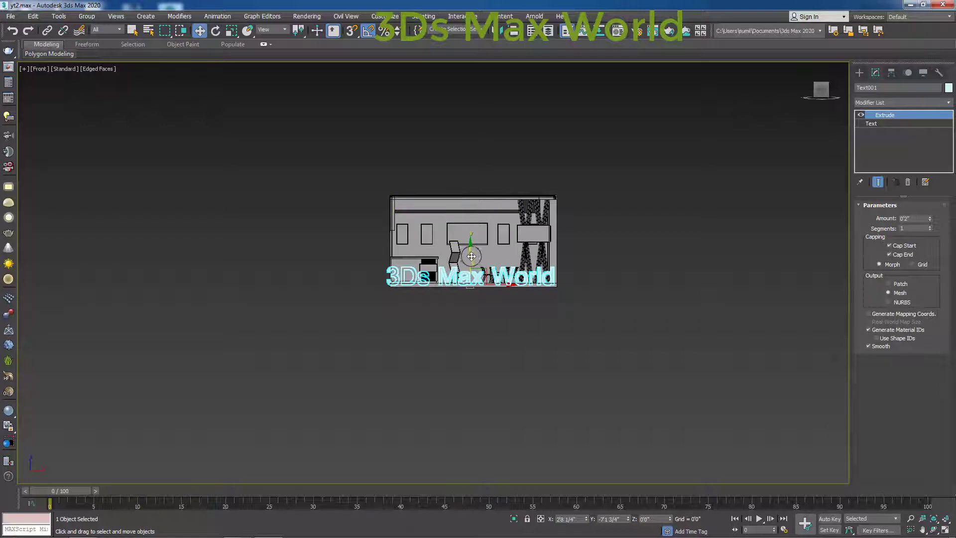
left_click_drag(469, 255, 469, 186)
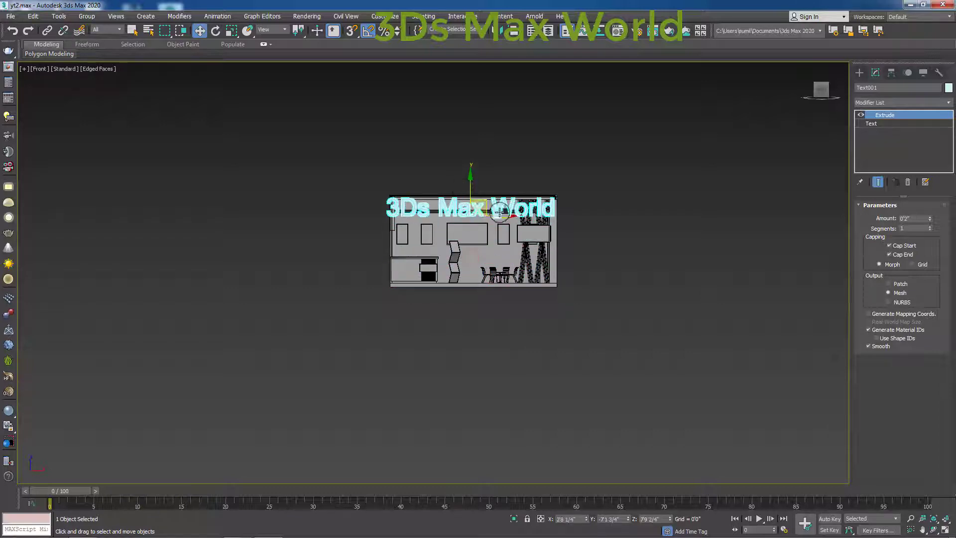
Step: Shrink the text Size toward two feet and centre it on the front header
left_click(869, 124)
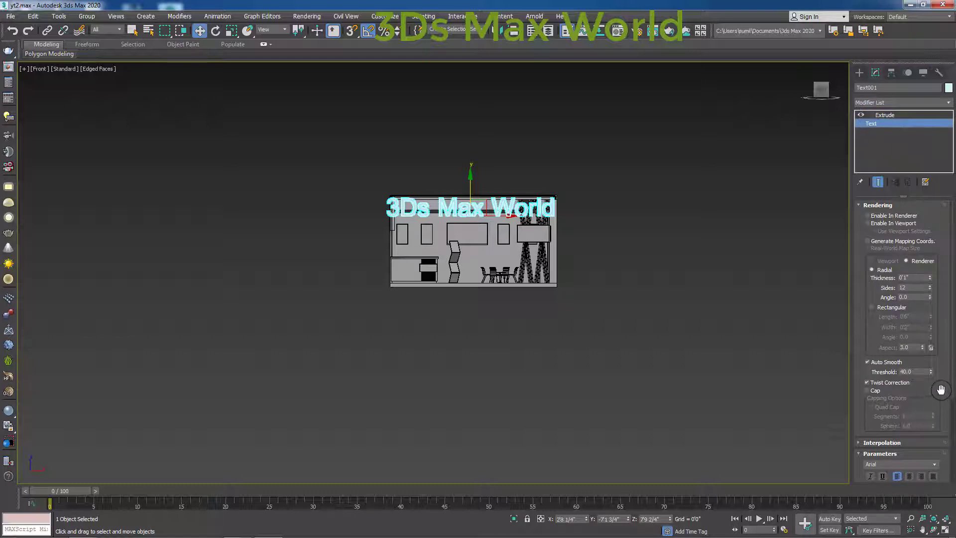
scroll(939, 390, "down", 2)
scroll(945, 395, "down", 3)
scroll(945, 395, "down", 1)
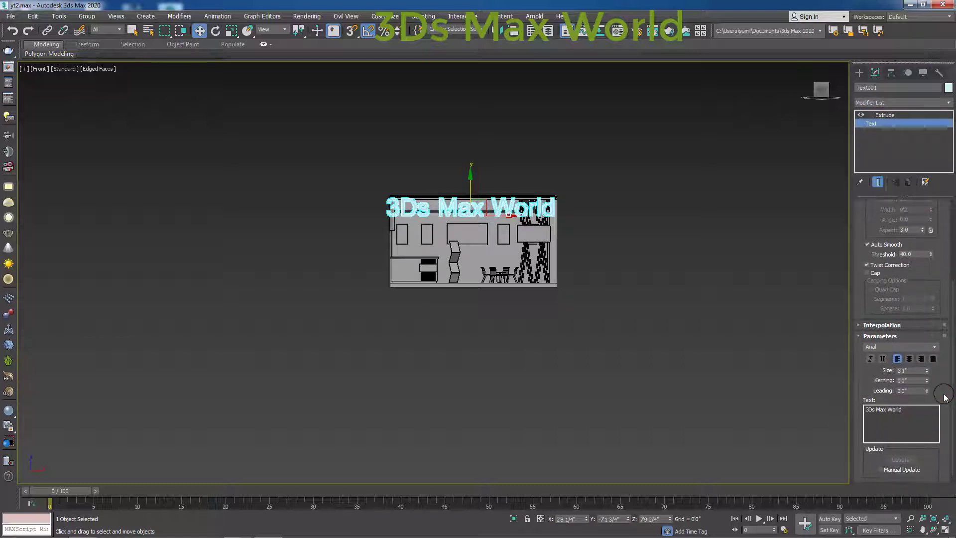
left_click(927, 373)
left_click_drag(927, 374, 927, 381)
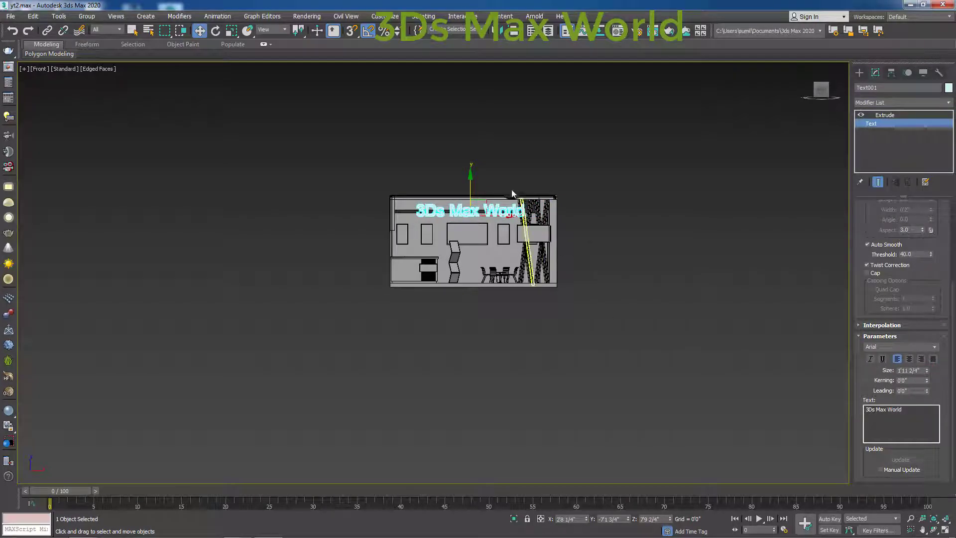
left_click_drag(470, 183, 470, 178)
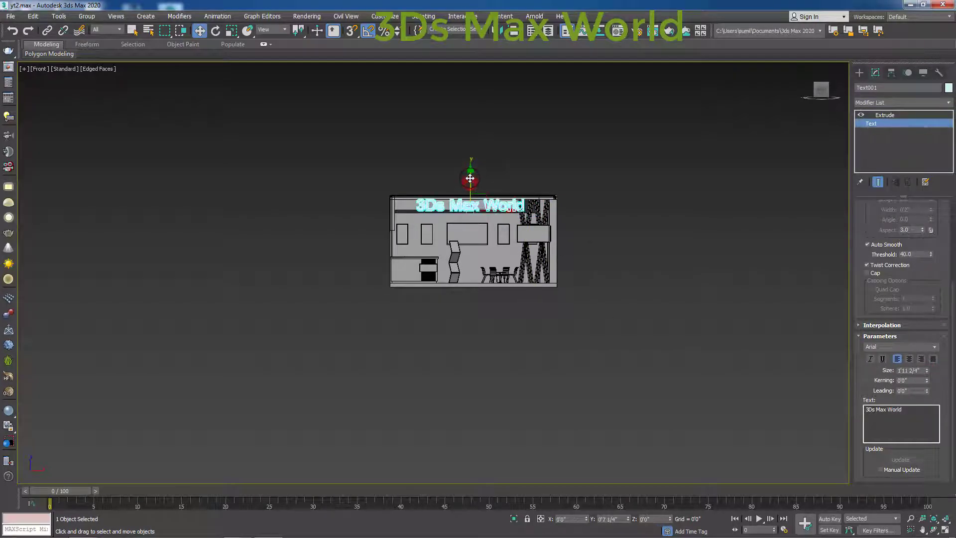
left_click_drag(502, 211, 492, 212)
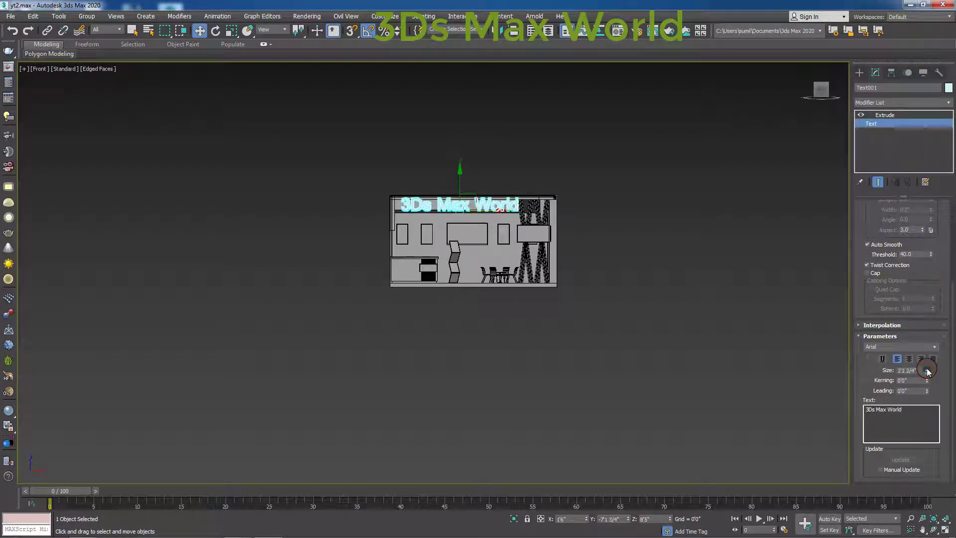
Step: Reduce the text Size a little more, to about 1'10", and reselect it
left_click_drag(928, 371, 929, 373)
left_click(453, 206)
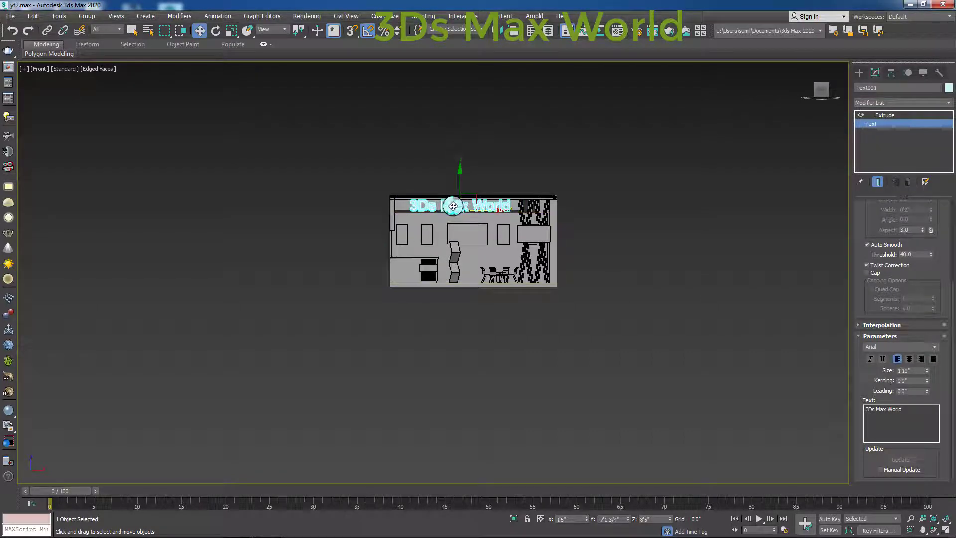
left_click(608, 256)
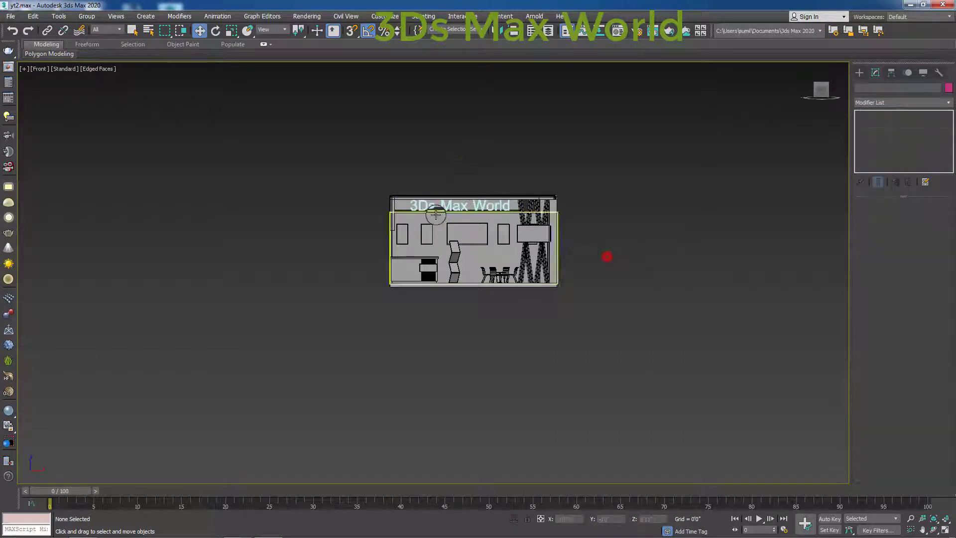
scroll(463, 206, "up", 3)
scroll(463, 207, "up", 2)
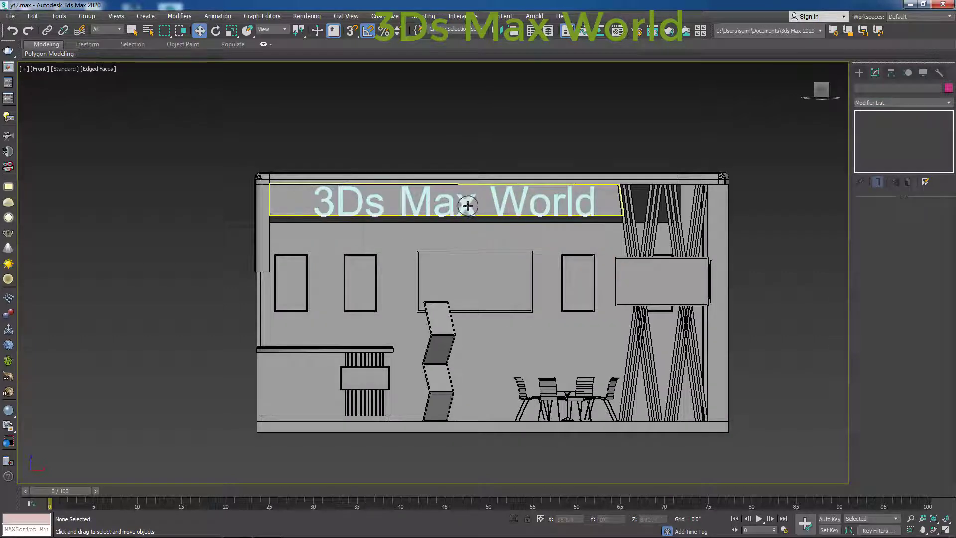
left_click(463, 206)
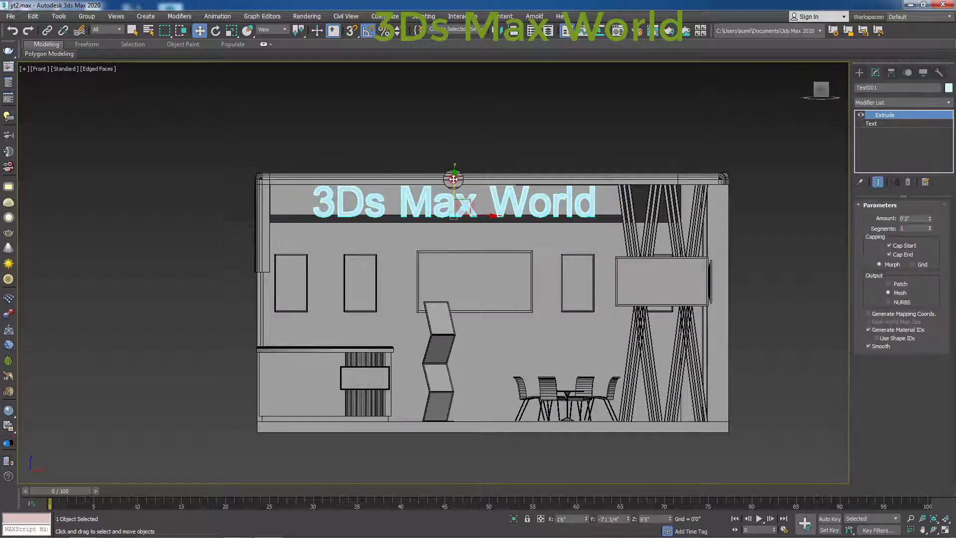
Step: Scale the header text to about 76% on Y and nudge it slightly up
left_click_drag(453, 179, 454, 175)
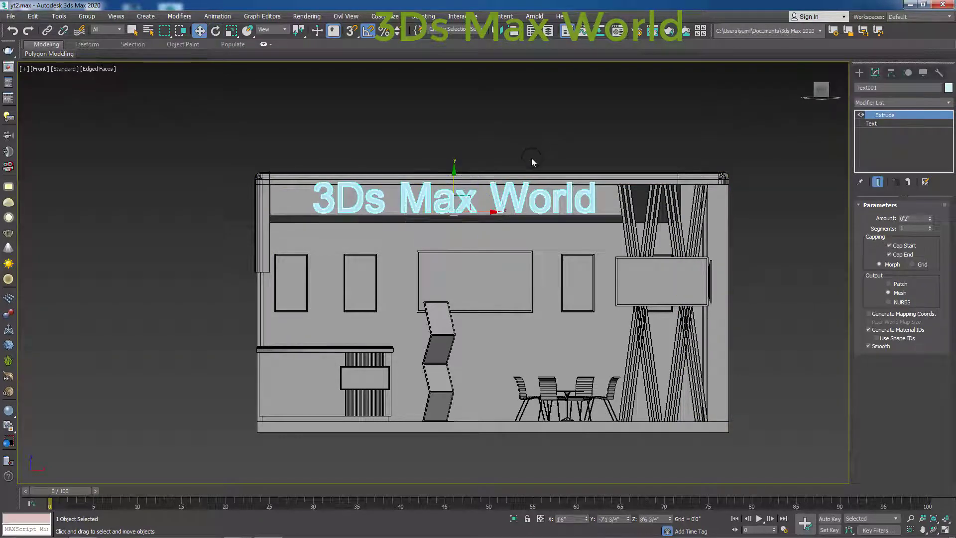
key("r")
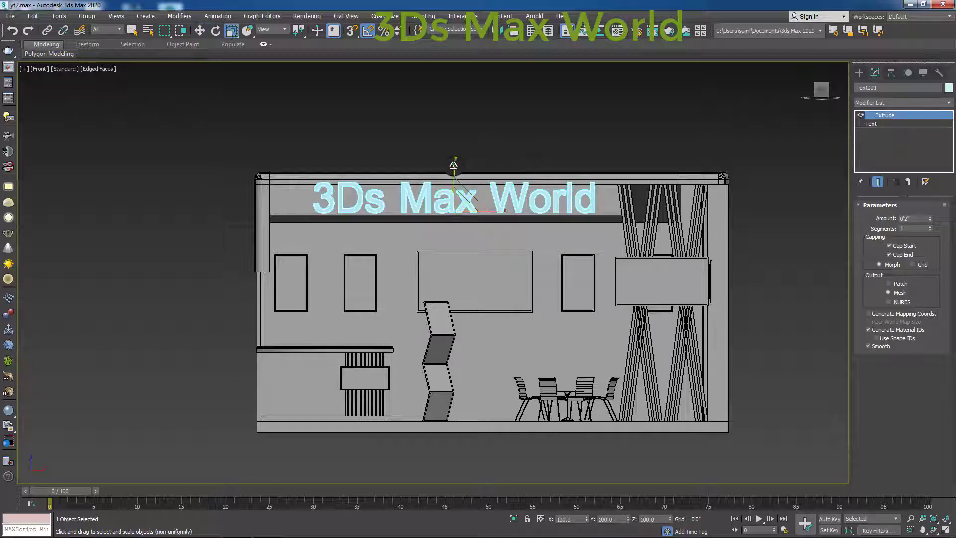
left_click_drag(453, 166, 453, 167)
left_click_drag(454, 167, 456, 176)
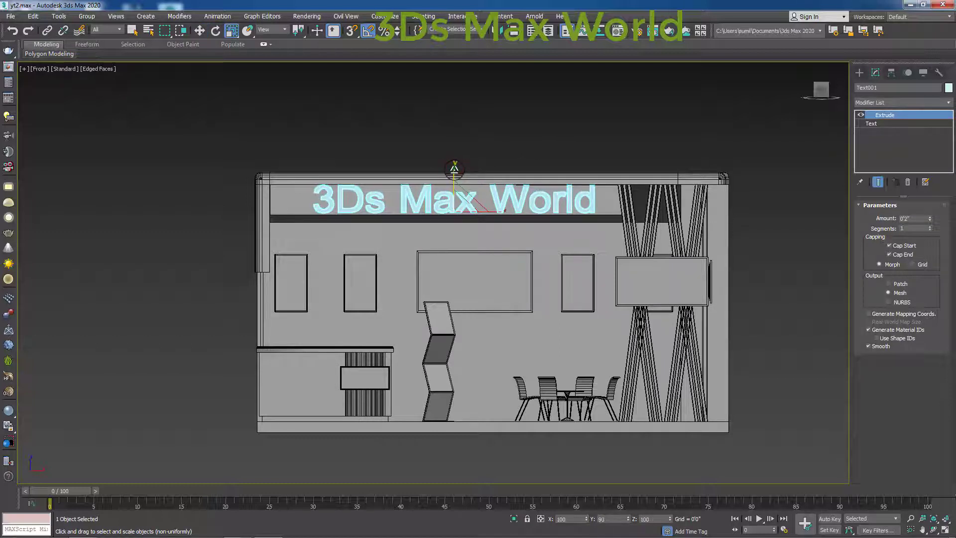
key("w")
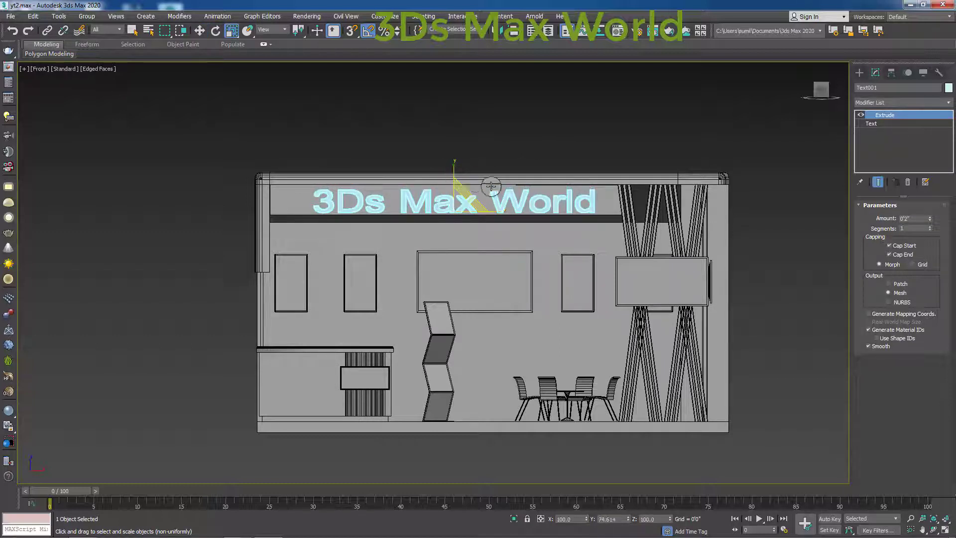
left_click_drag(455, 183, 455, 182)
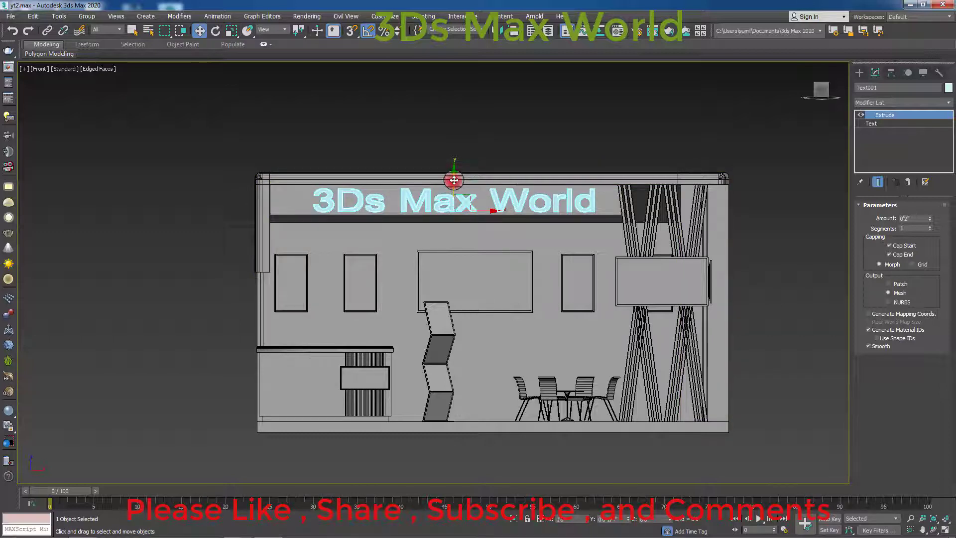
Step: Try Arial Bold and Artifakt Element Bold Italic fonts on the header text
left_click(871, 124)
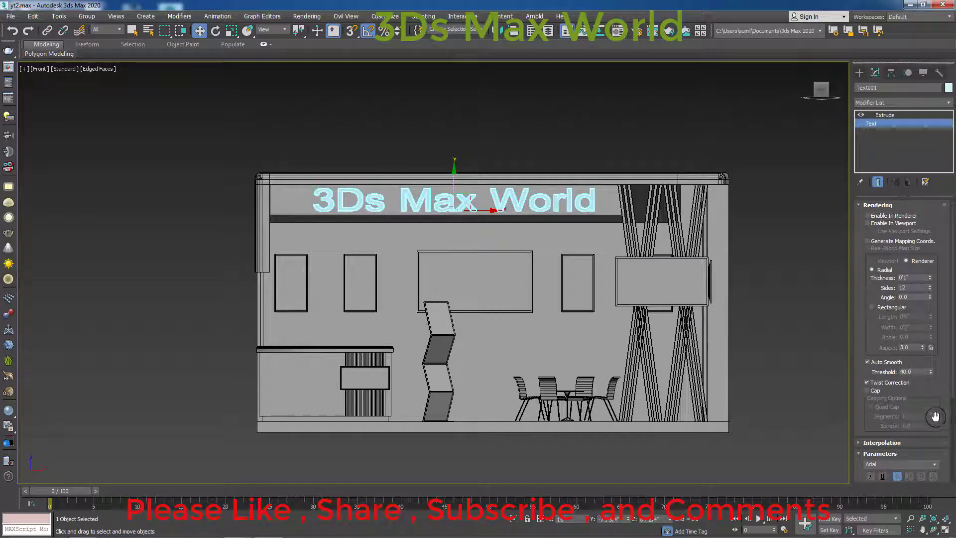
scroll(938, 399, "down", 2)
scroll(939, 396, "down", 2)
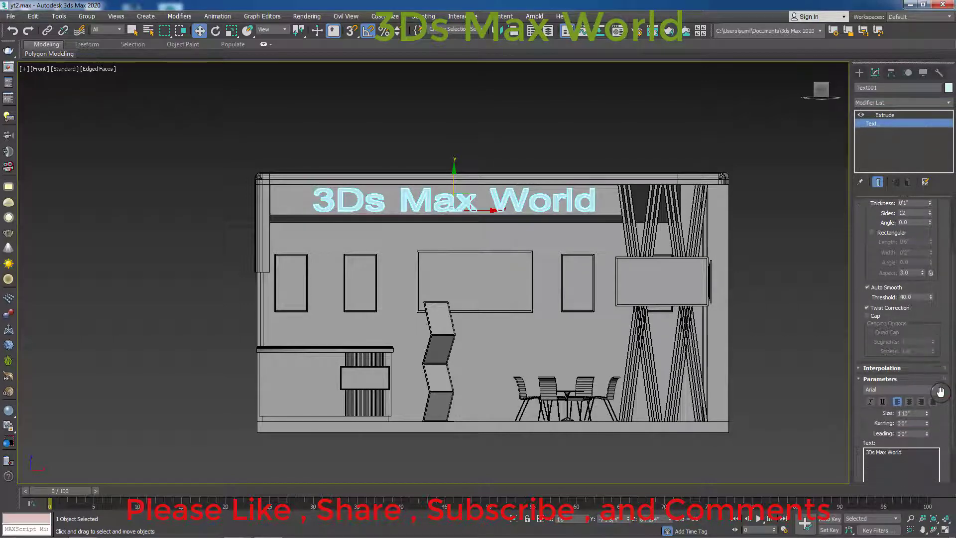
scroll(940, 393, "down", 2)
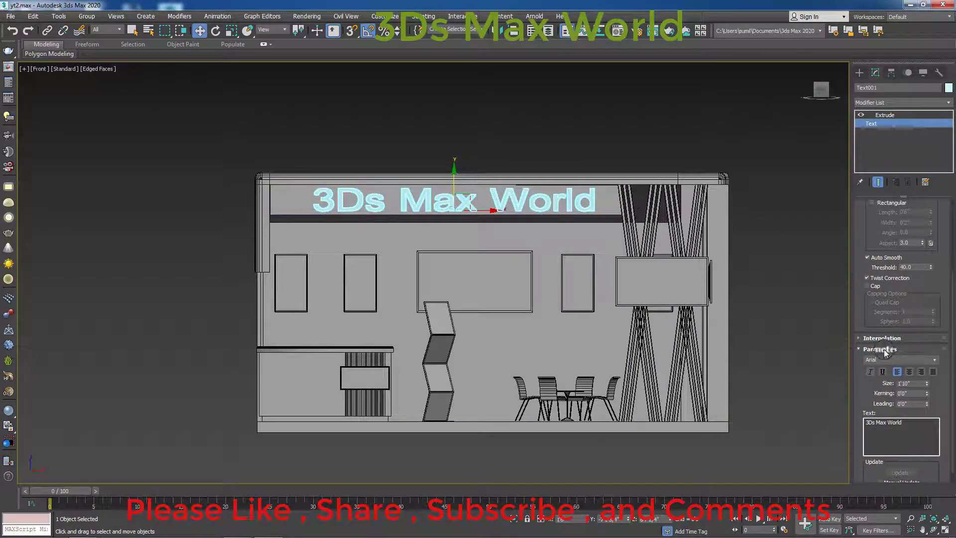
left_click(940, 362)
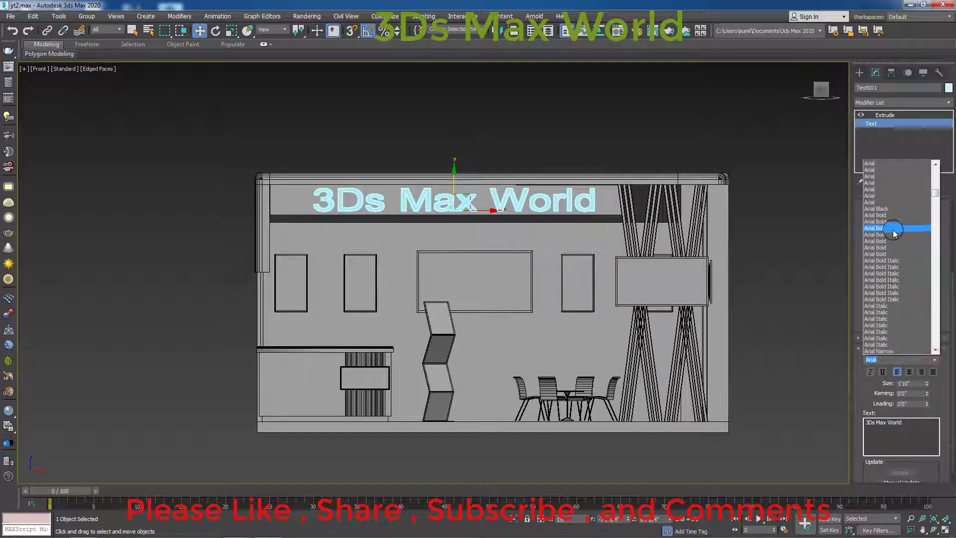
left_click(893, 230)
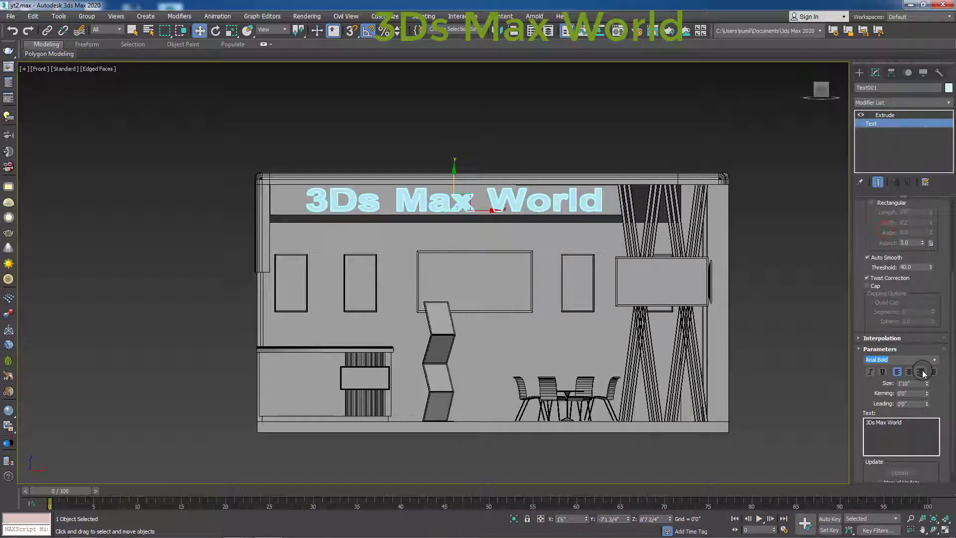
left_click(935, 361)
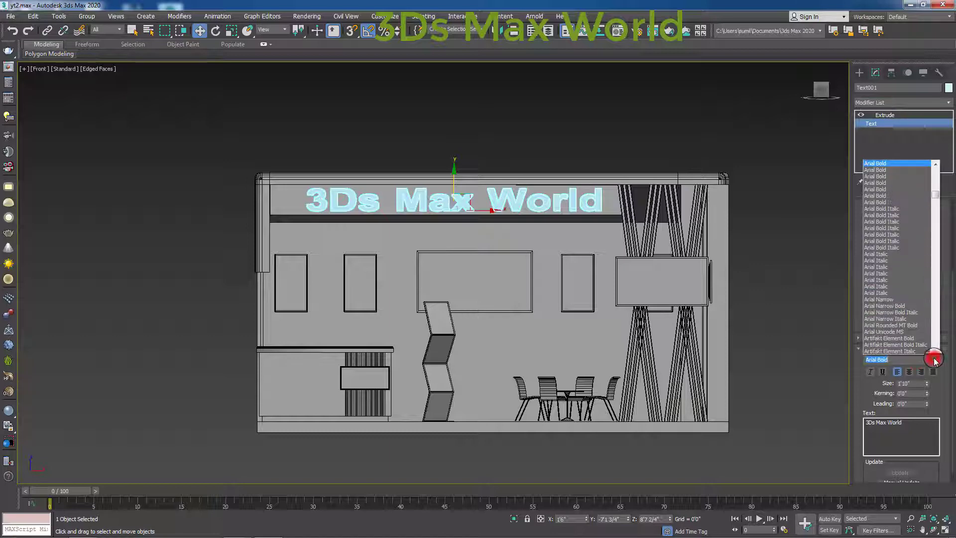
left_click(914, 345)
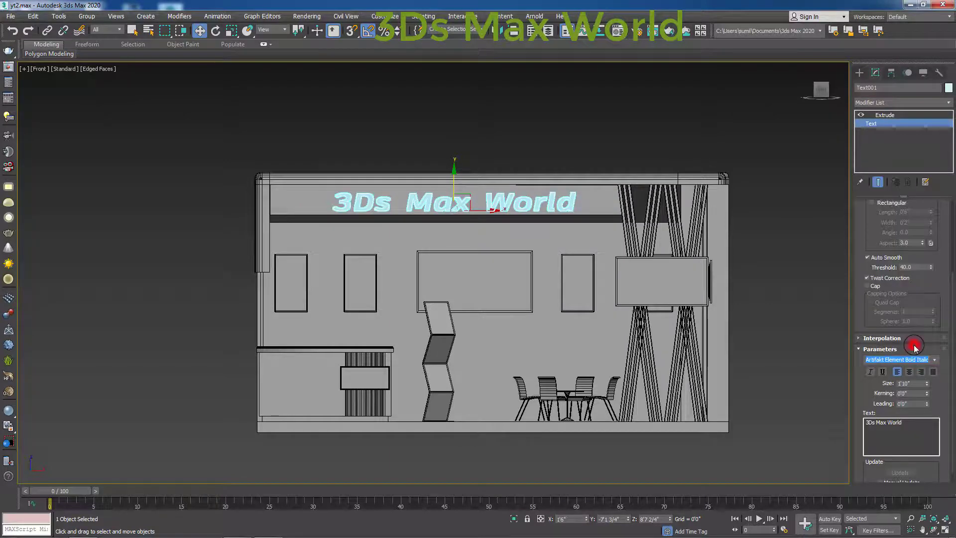
Step: Settle on Cambria Bold Italic after trying Bookshelf Symbol 7 and Cambria Italic
left_click(934, 361)
scroll(916, 334, "down", 5)
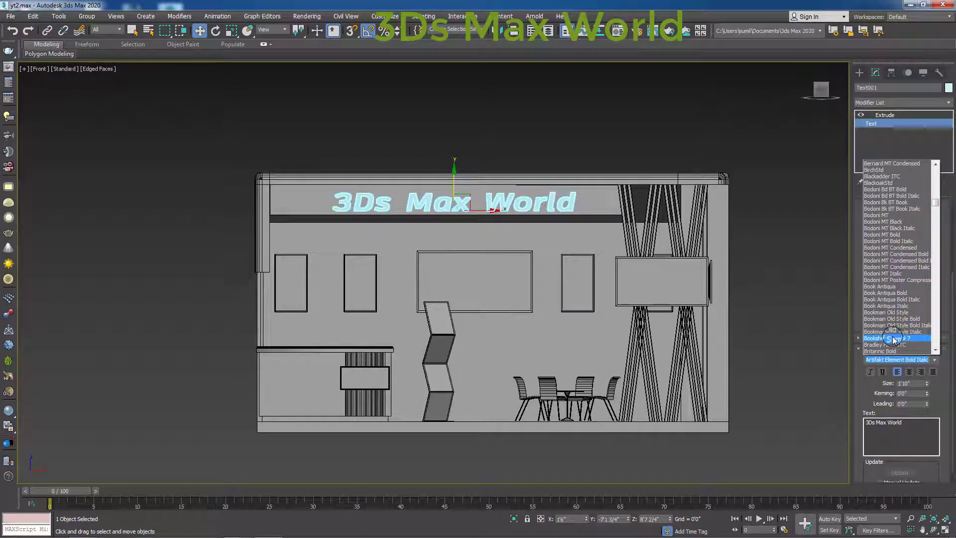
left_click(894, 338)
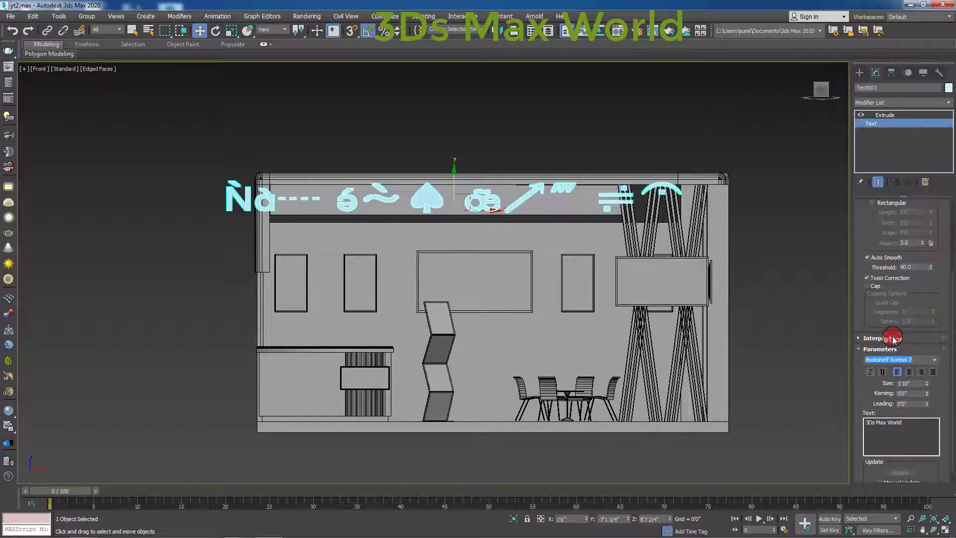
left_click(933, 360)
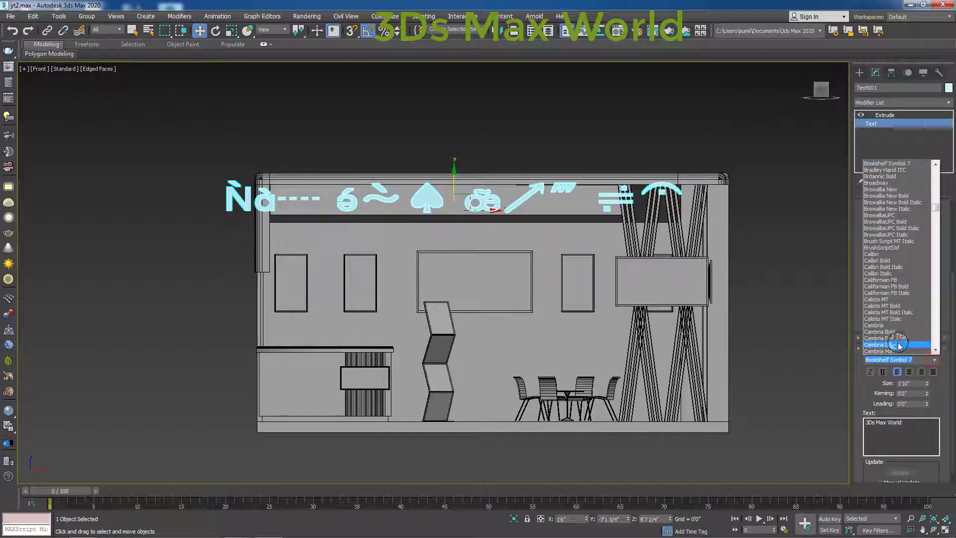
left_click(895, 344)
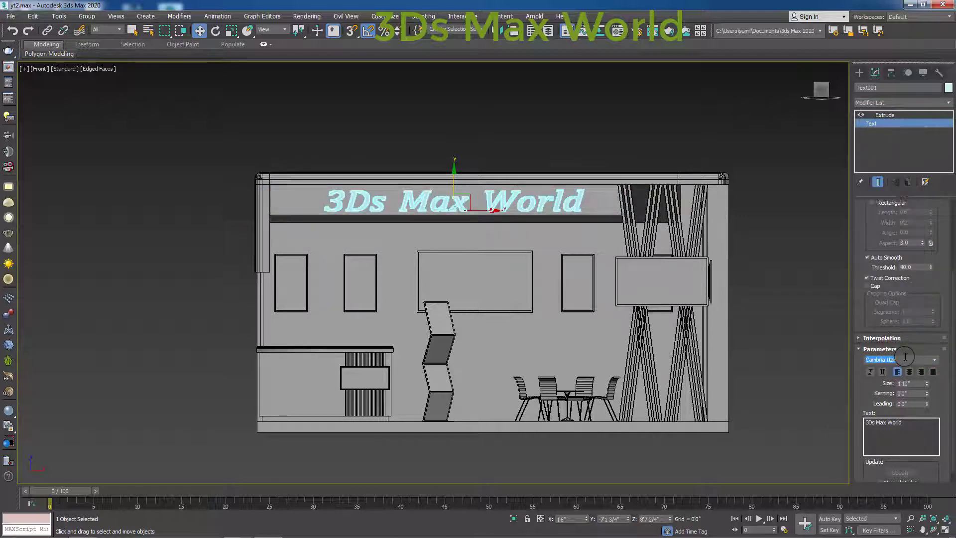
key("Up")
key("Up")
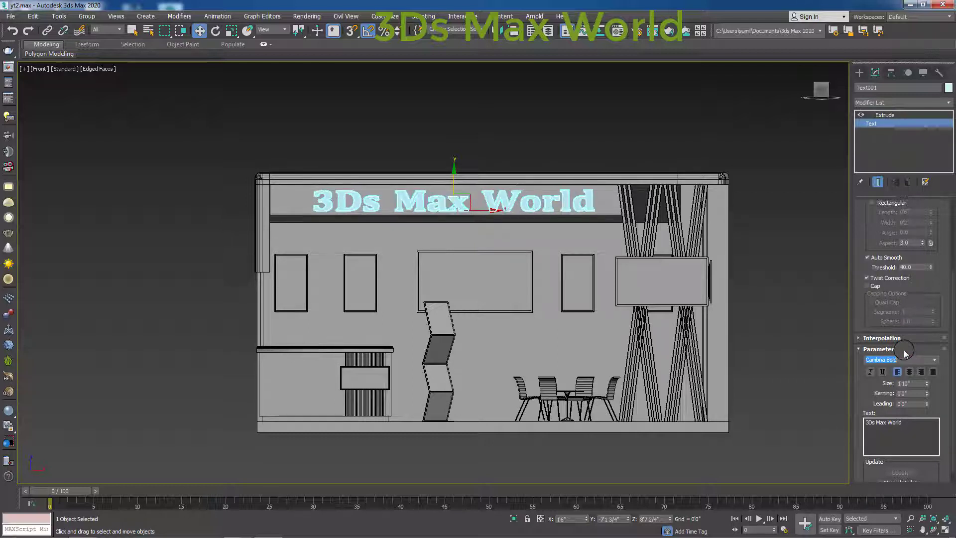
key("Down")
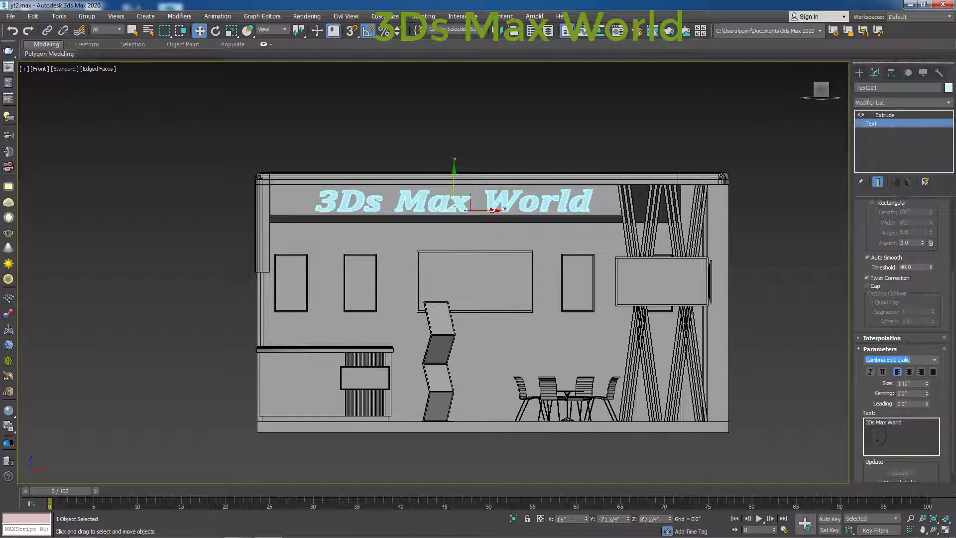
Step: Enlarge the text to about 2'0", nudge it up and deselect
left_click_drag(928, 388, 928, 381)
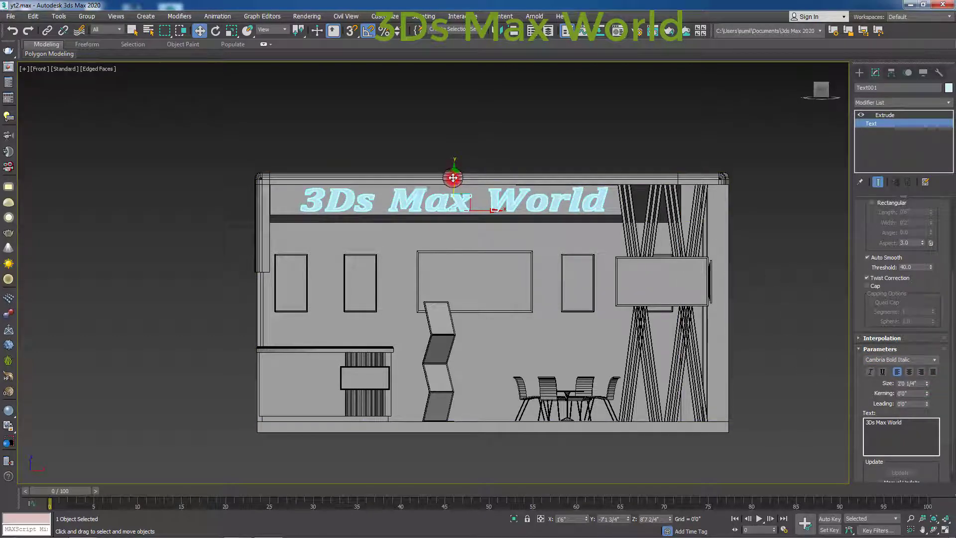
left_click_drag(452, 178, 451, 176)
left_click(495, 145)
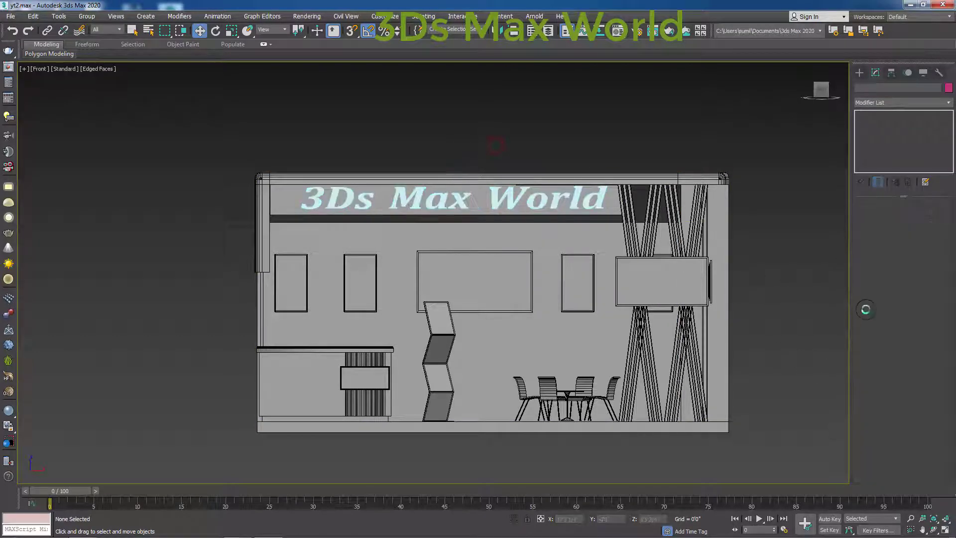
Step: In wireframe Top view, move the header text back against the front header fascia
scroll(803, 324, "down", 3)
mouse_move(803, 324)
middle_mouse_down()
mouse_move(726, 348)
mouse_move(715, 384)
middle_mouse_up()
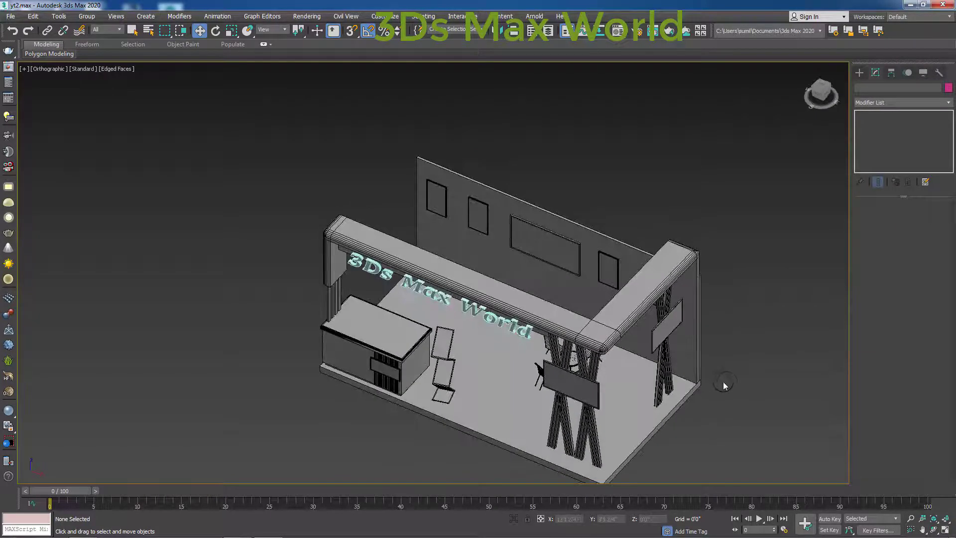
key("t")
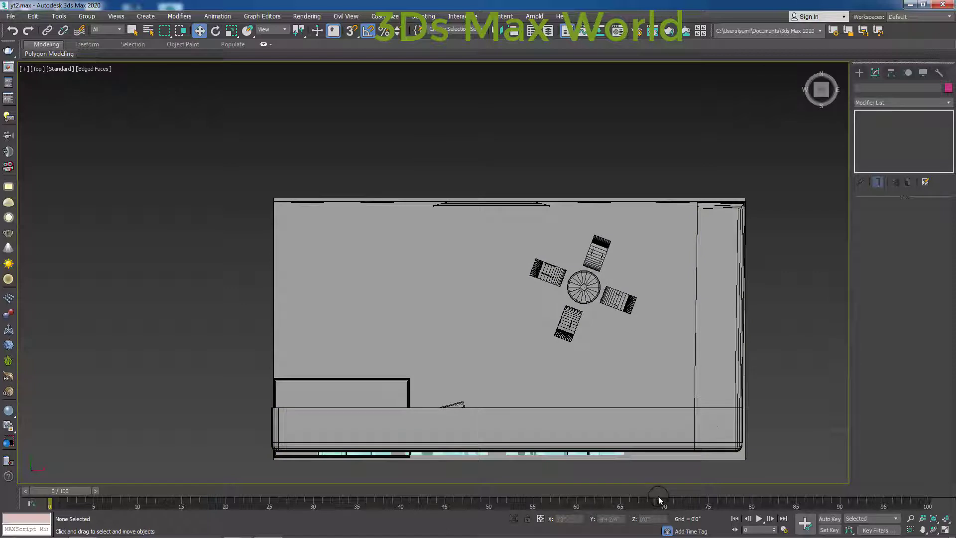
key("F3")
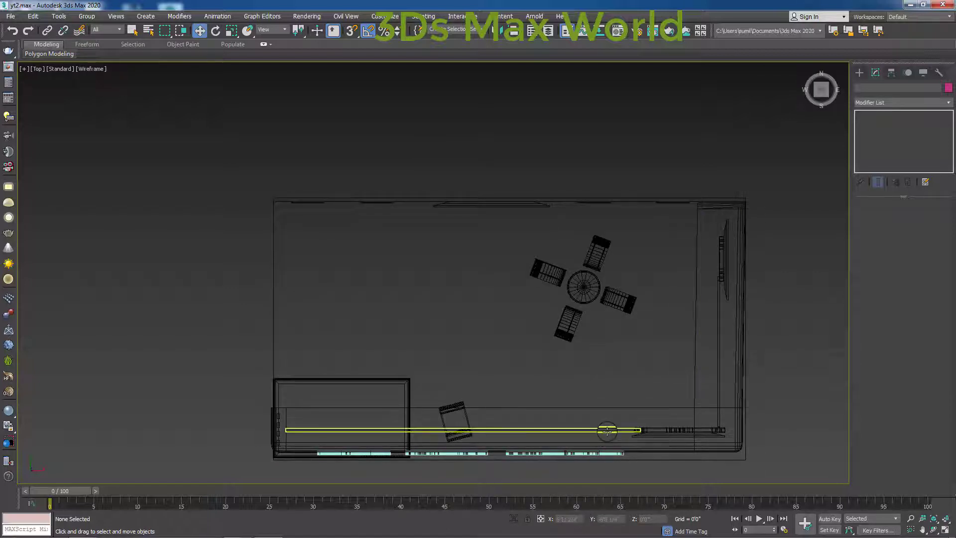
left_click(593, 453)
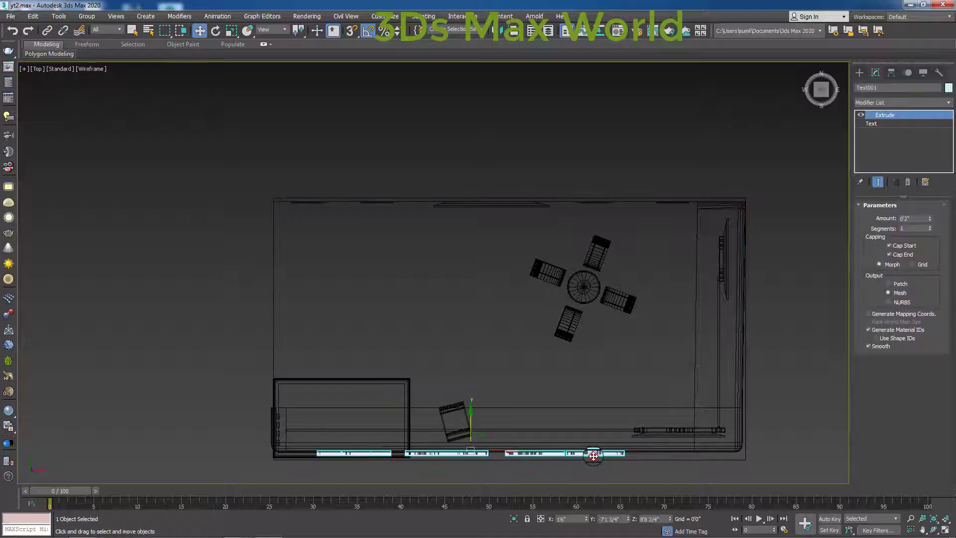
left_click_drag(471, 429, 474, 411)
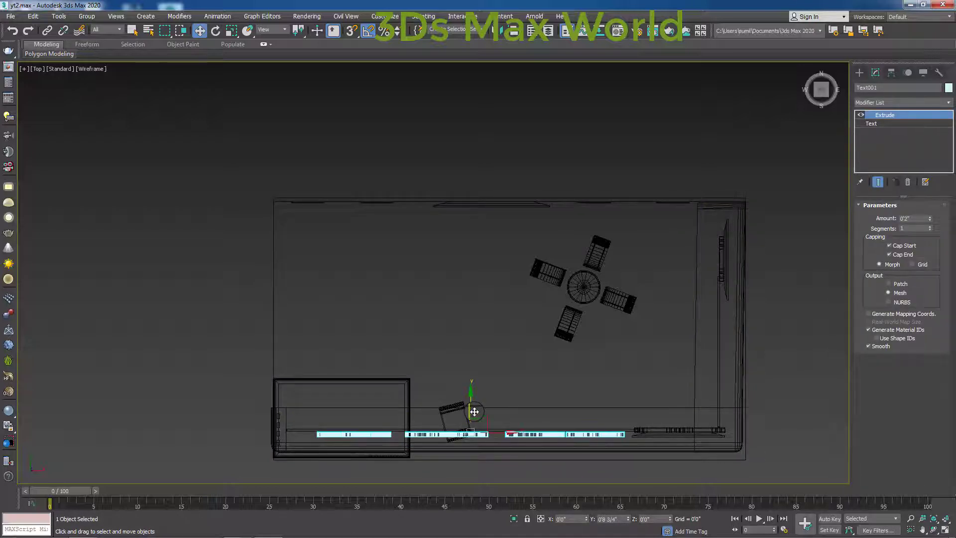
left_click(787, 423)
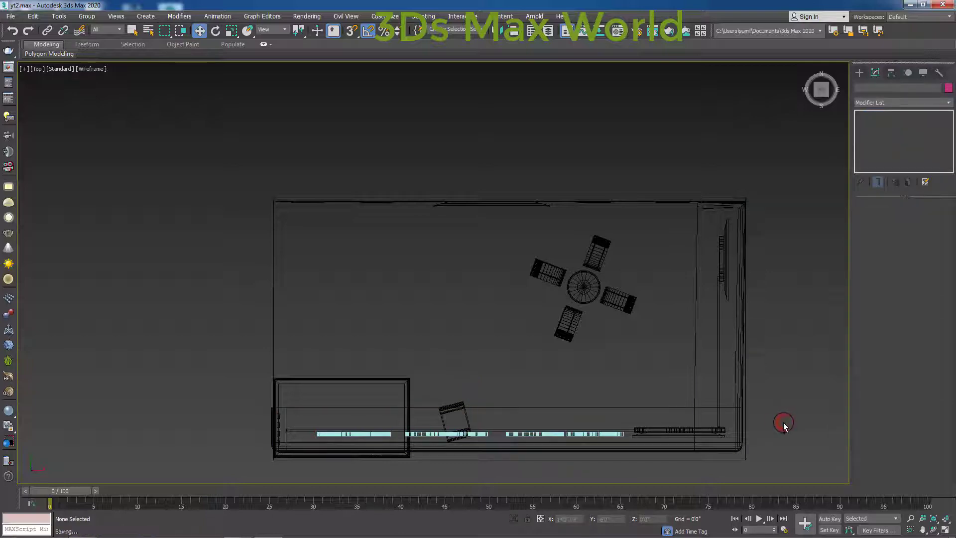
Step: Orbit into a low perspective view looking up at the booth from below
key("f")
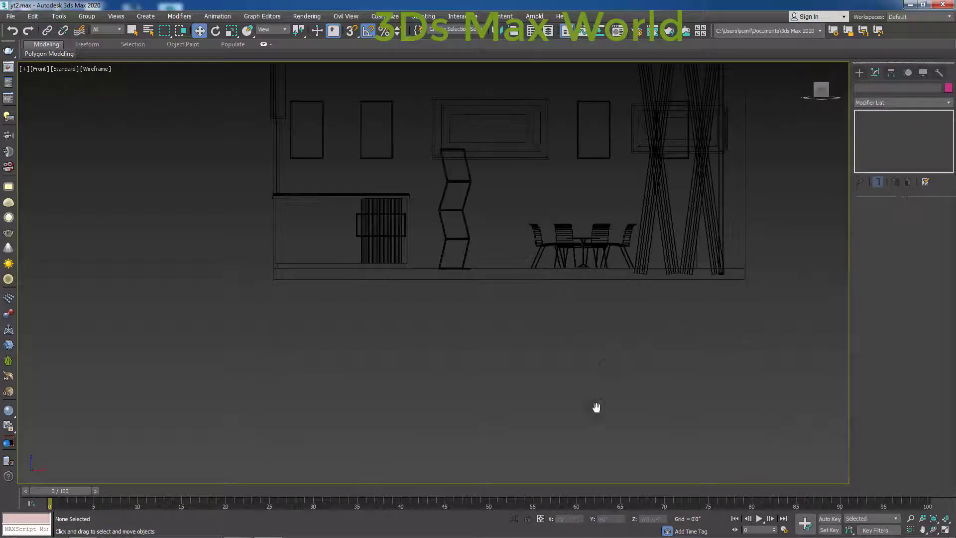
middle_click_drag(596, 408, 547, 436)
key("F3")
mouse_move(496, 414)
middle_mouse_down("alt")
mouse_move(519, 444)
mouse_move(503, 437)
mouse_move(579, 290)
middle_mouse_up("alt")
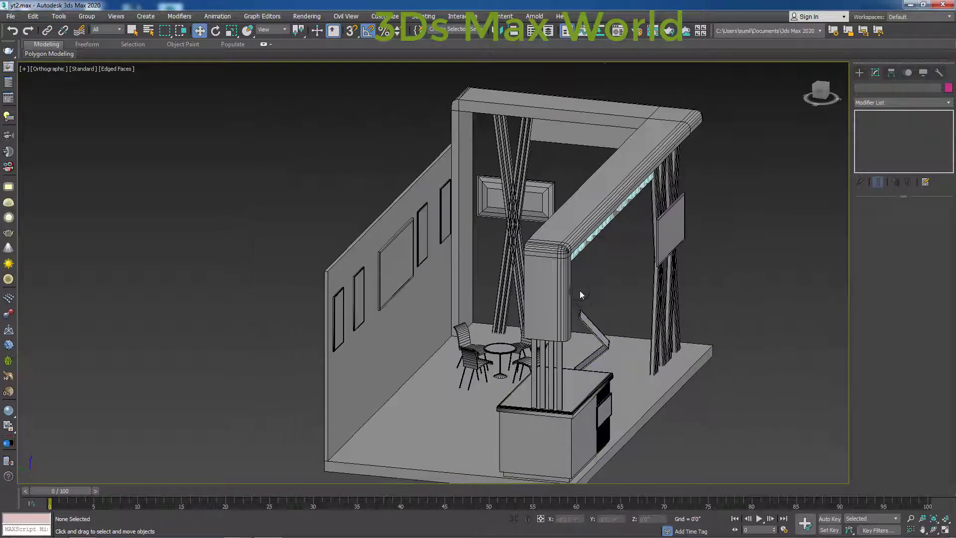
scroll(578, 279, "up", 3)
scroll(572, 261, "up", 3)
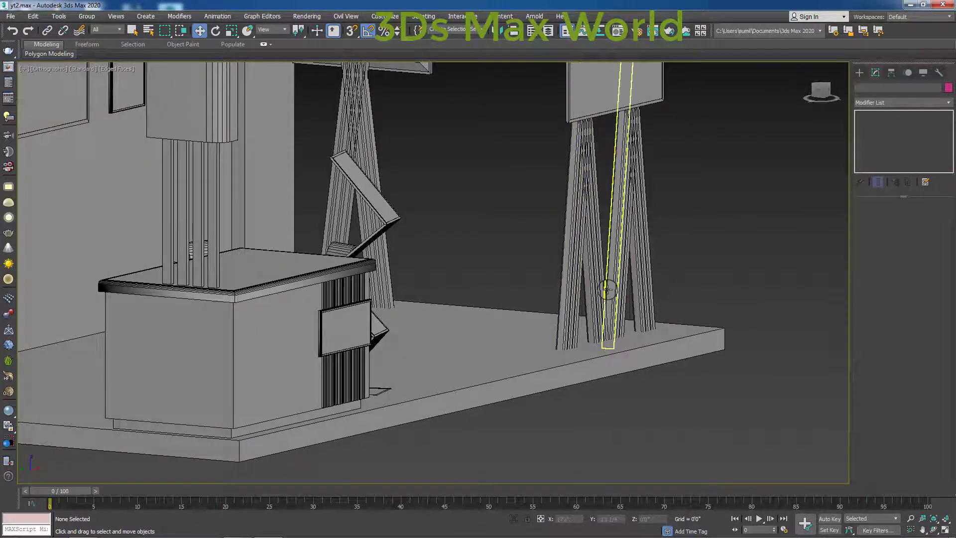
key("p")
scroll(574, 274, "down", 5)
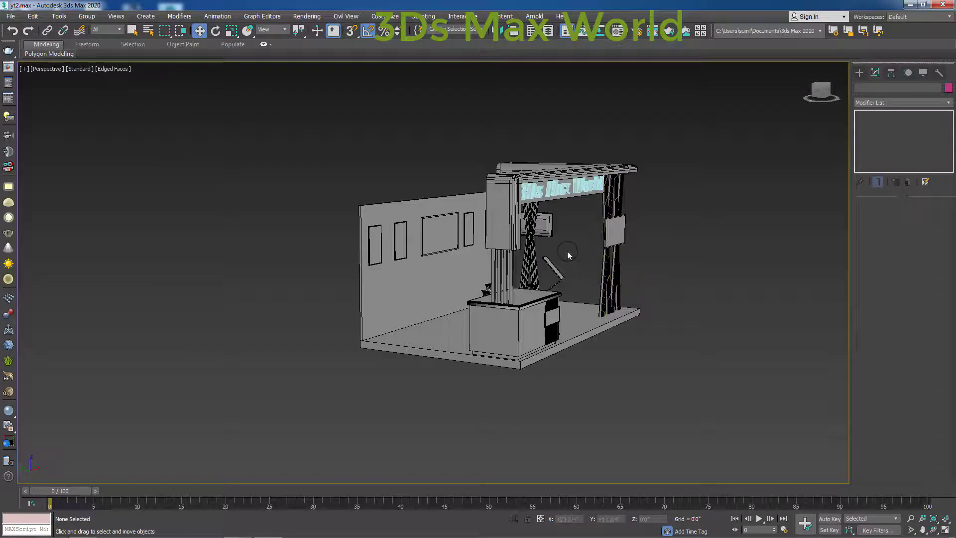
middle_click_drag(569, 256, 549, 215, "alt")
Step: Nudge the 3Ds Max World header text slightly into place along the front header
scroll(549, 163, "up", 5)
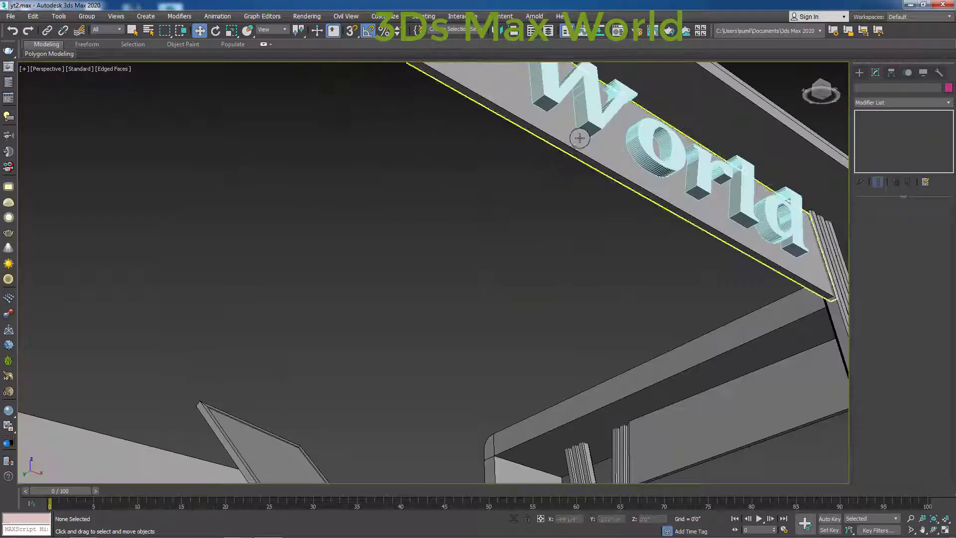
left_click(599, 128)
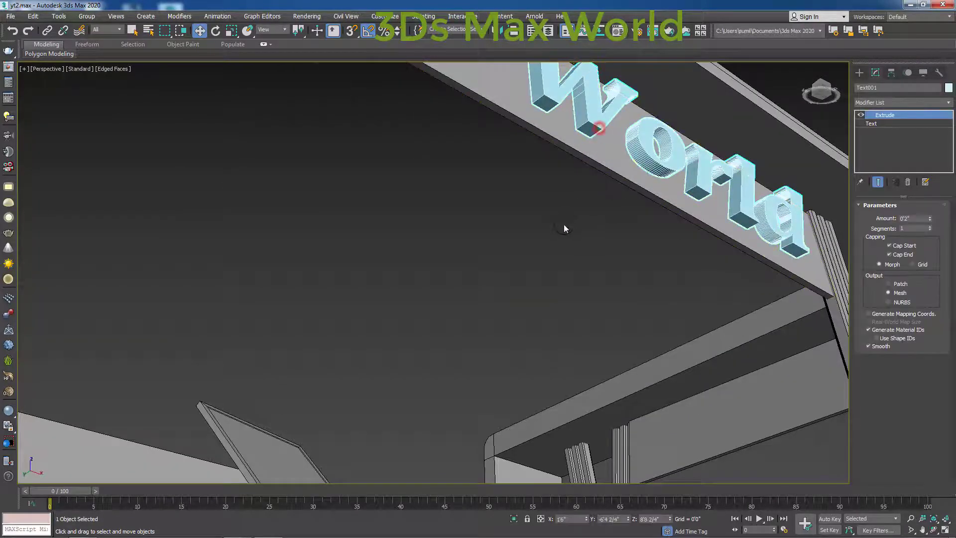
scroll(565, 229, "down", 5)
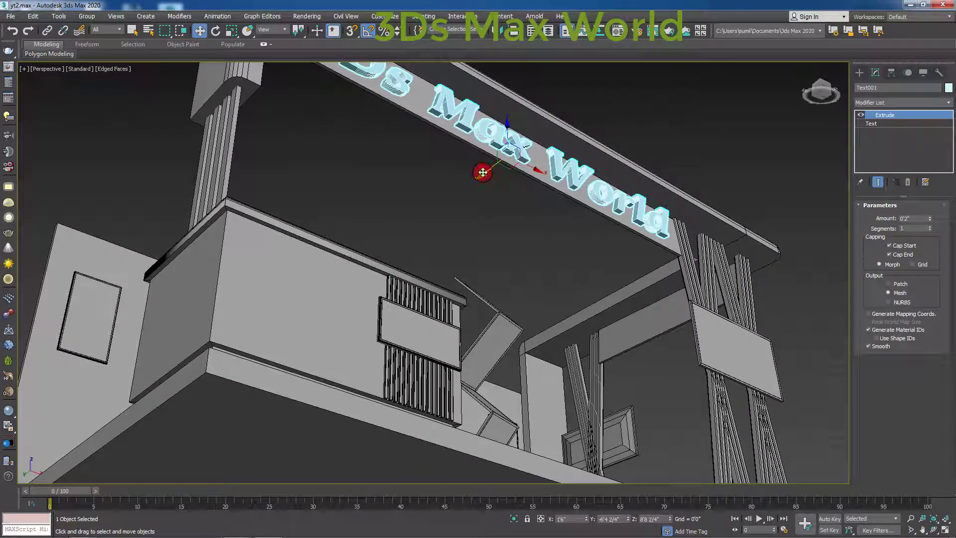
left_click_drag(482, 172, 482, 174)
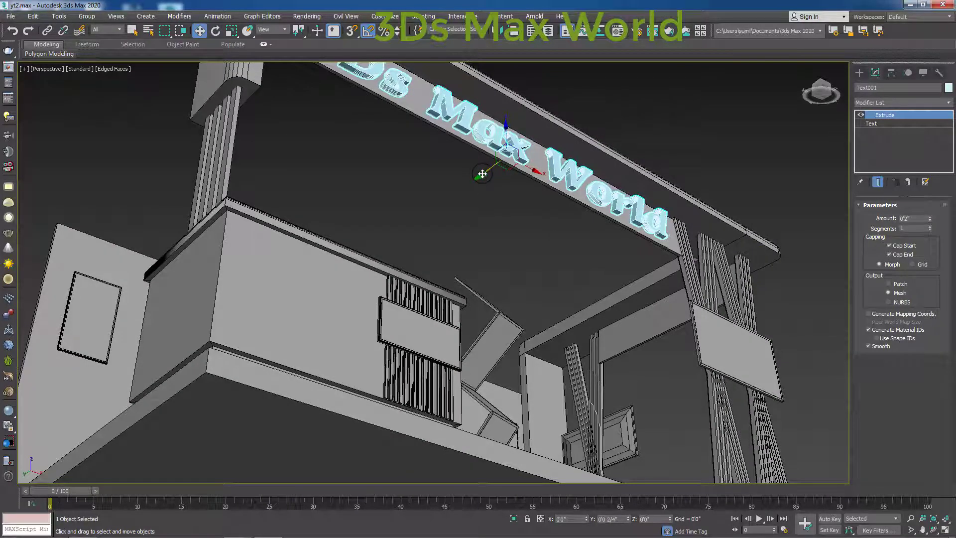
left_click(491, 197)
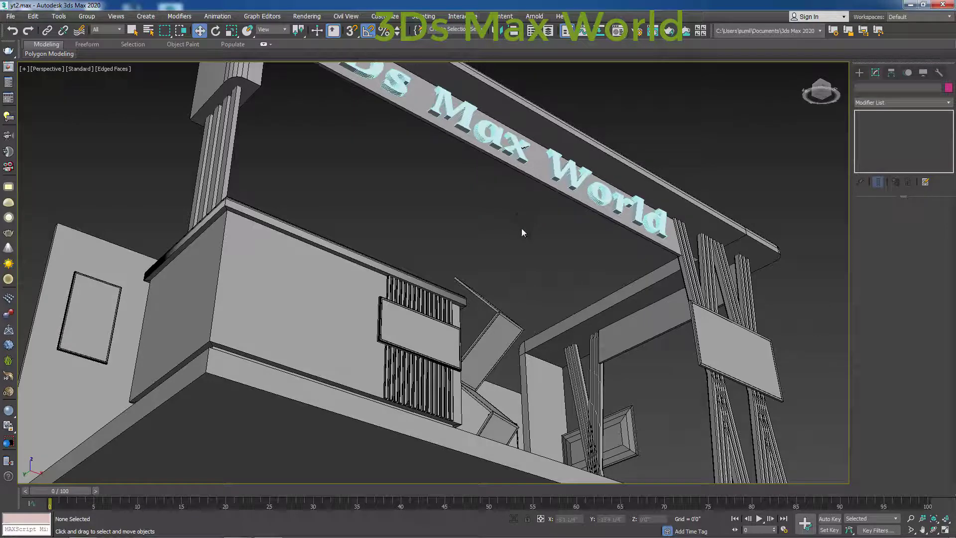
Step: Set the Text001 object colour to black in Object Color, then deselect it
left_click(559, 176)
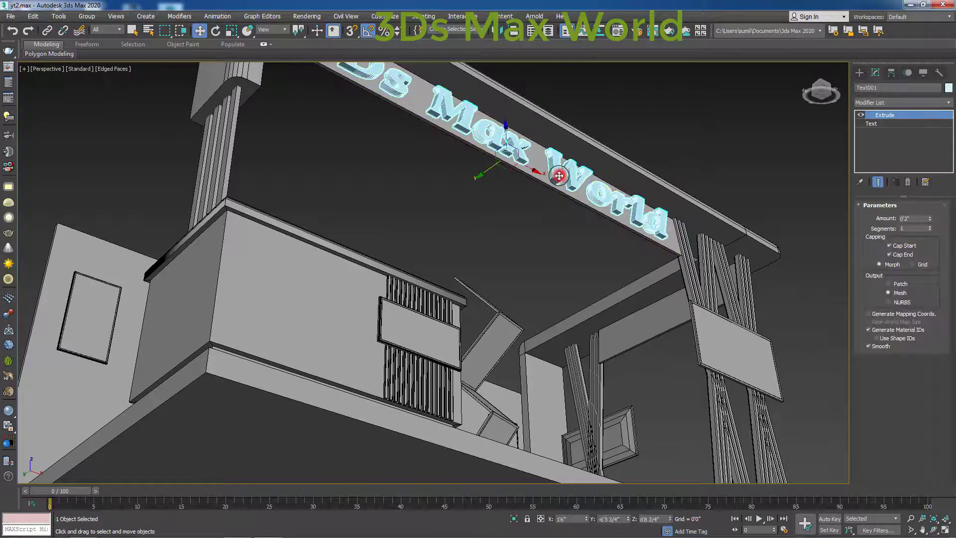
mouse_move(820, 93)
left_click(947, 87)
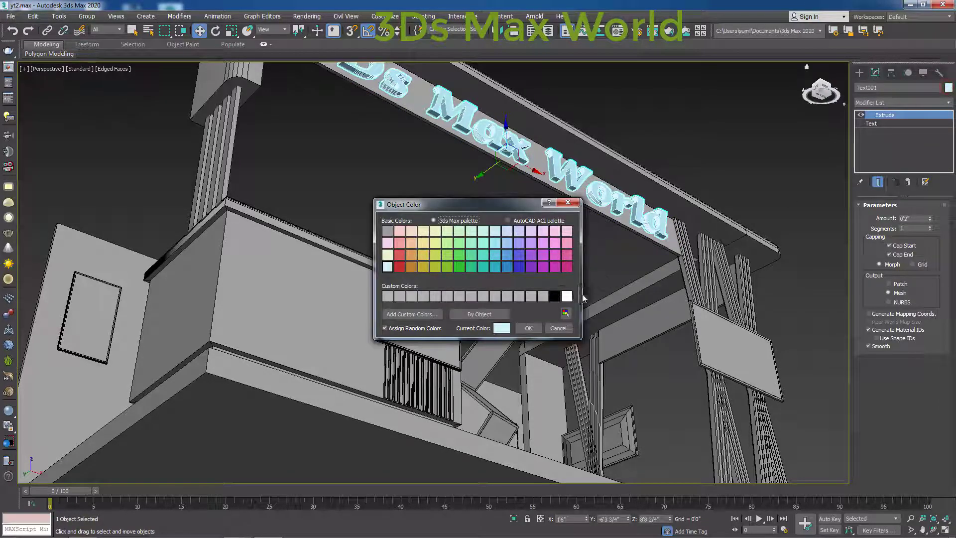
left_click(556, 297)
left_click(528, 328)
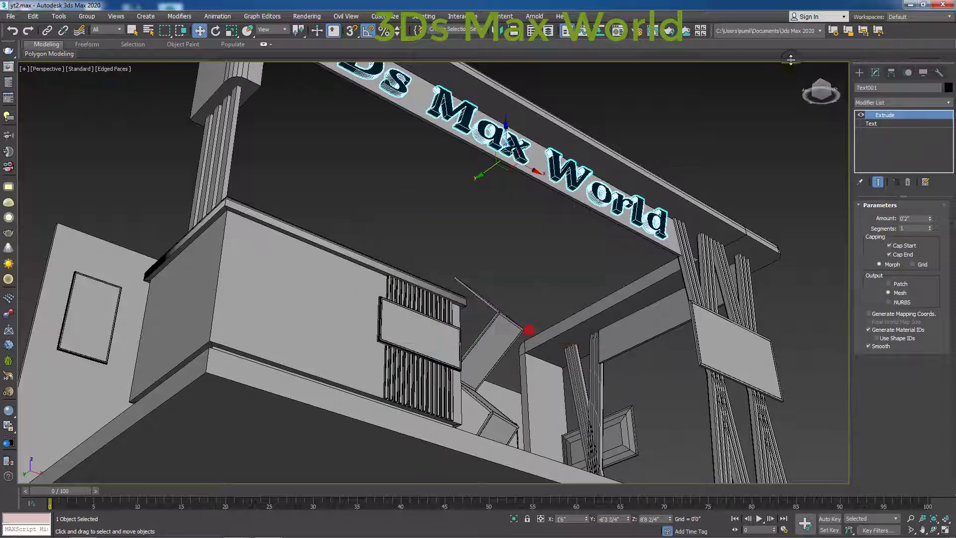
left_click(728, 125)
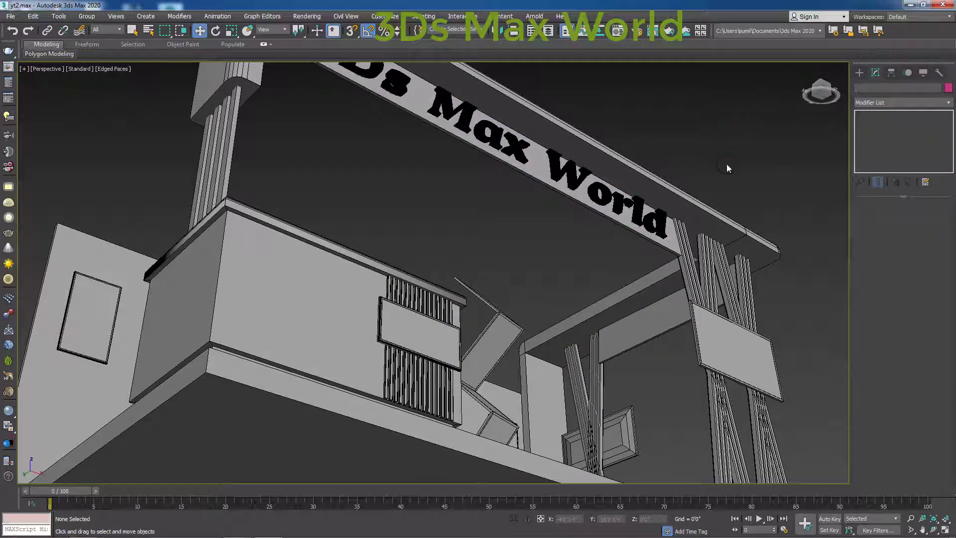
left_click(727, 163)
scroll(730, 166, "down", 10)
mouse_move(752, 226)
middle_mouse_down("alt")
mouse_move(577, 288)
mouse_move(520, 478)
middle_mouse_up("alt")
key("f")
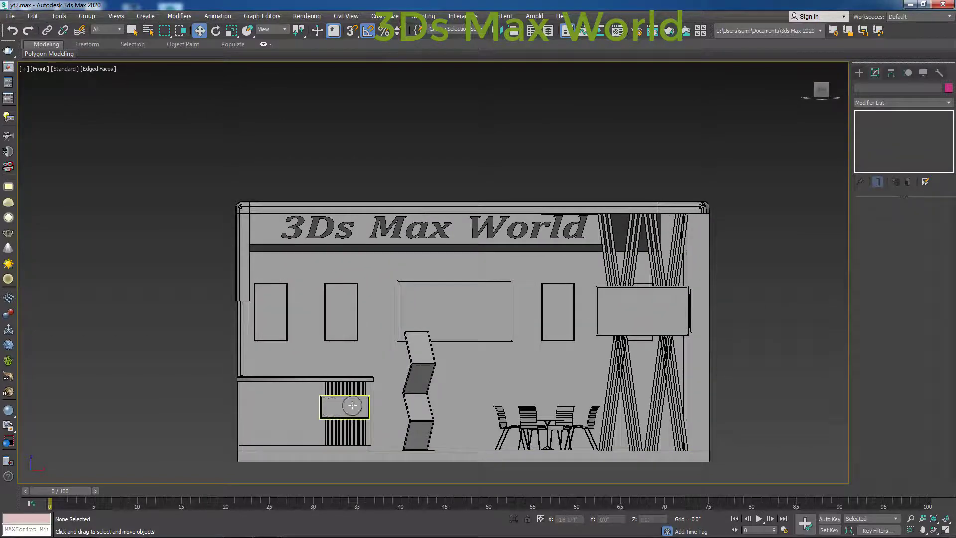
Step: Shift-drag Text001 down toward the counter to create a Copy clone
left_click(403, 239)
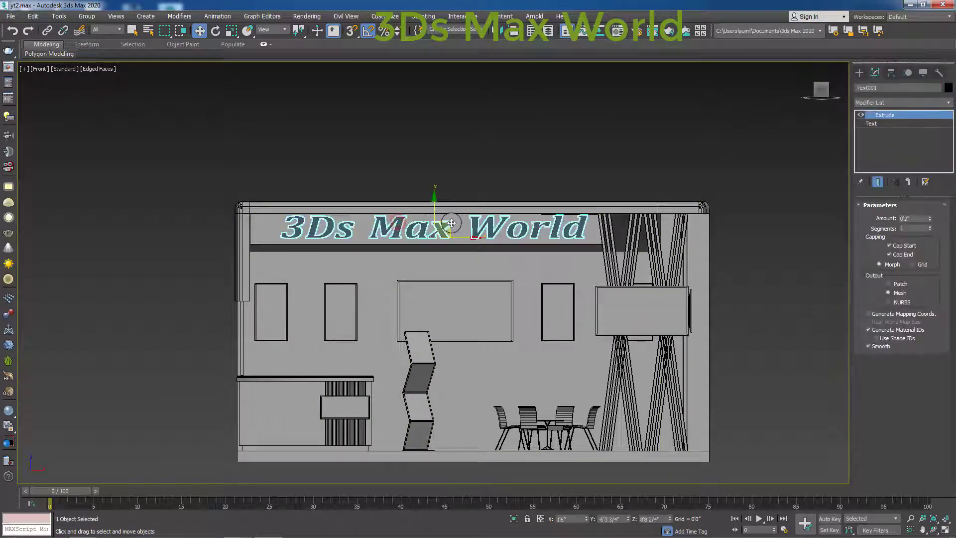
left_click_drag(438, 204, 437, 376, "shift")
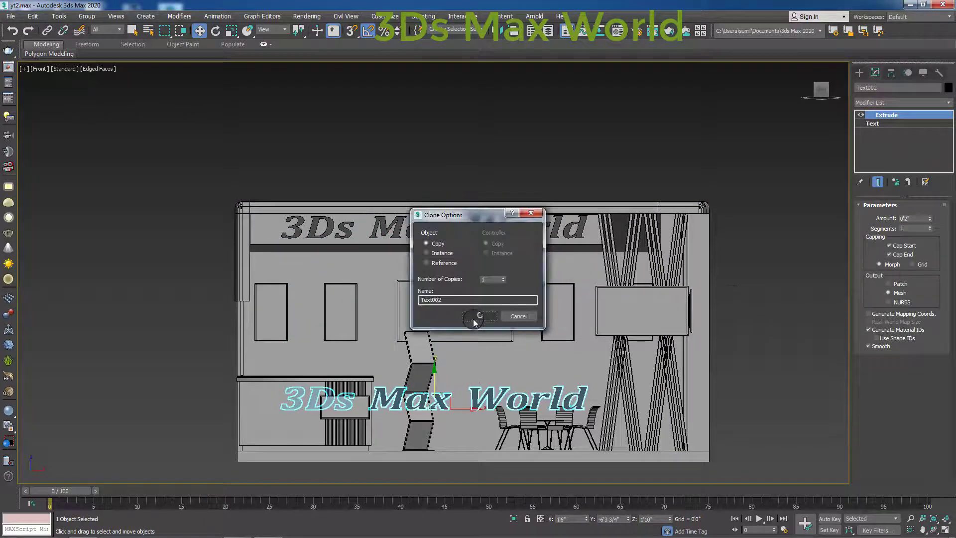
left_click(476, 315)
key("e")
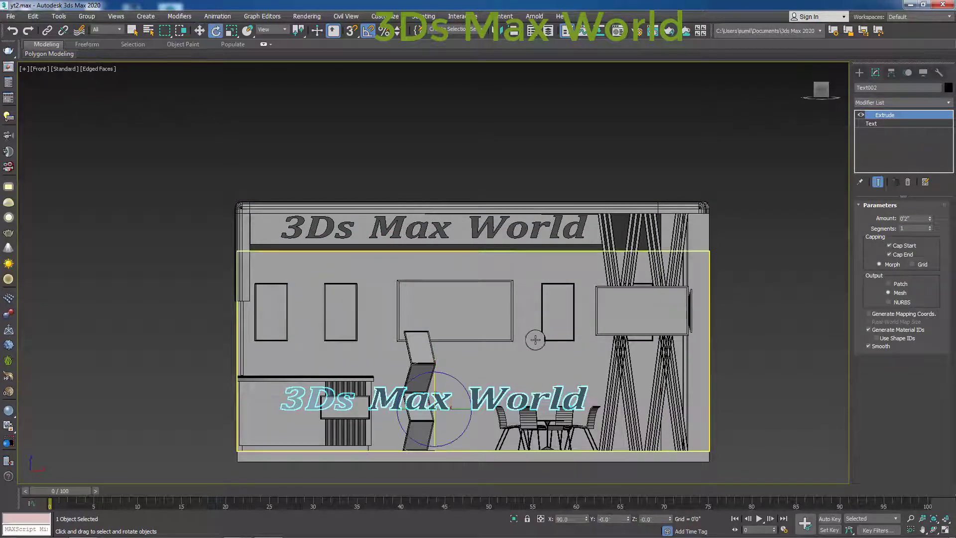
key("w")
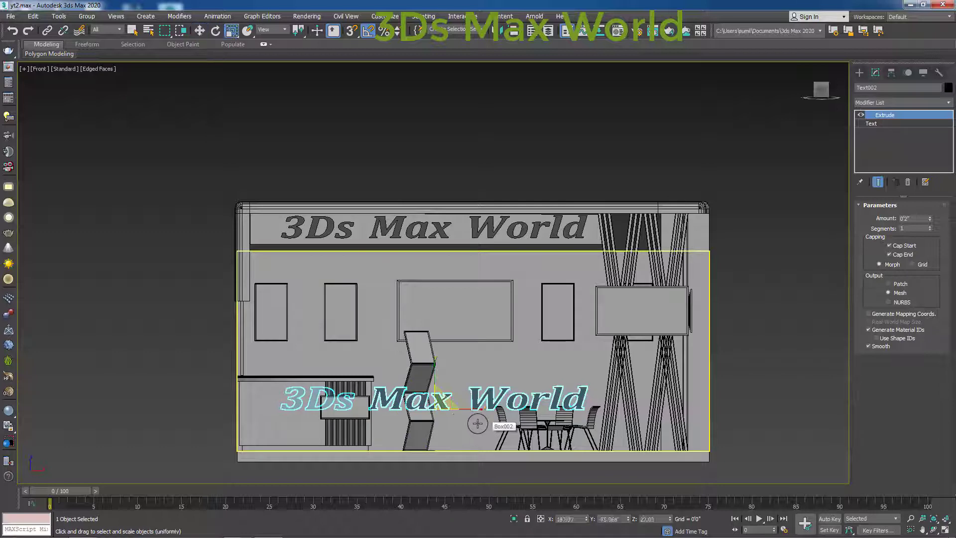
key("r")
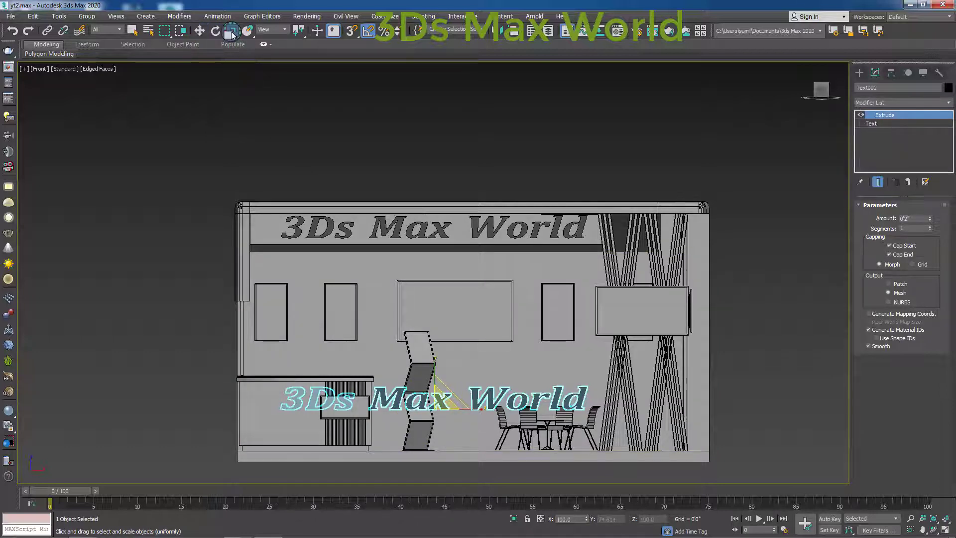
left_click(232, 30)
middle_click_drag(736, 372, 637, 344, "alt")
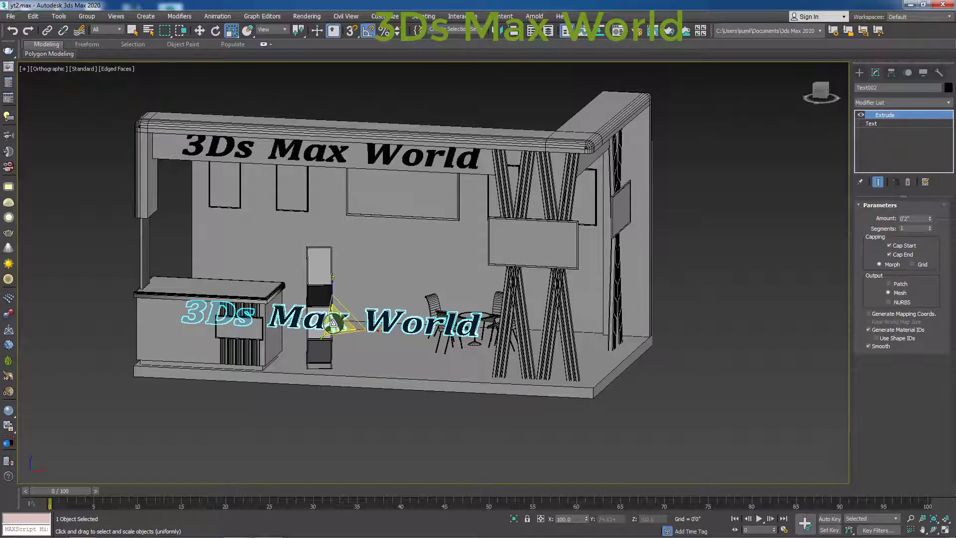
Step: Scale the copied text to under half size and place it on the counter's front panel
left_click_drag(333, 323, 380, 407)
middle_click_drag(404, 406, 429, 420)
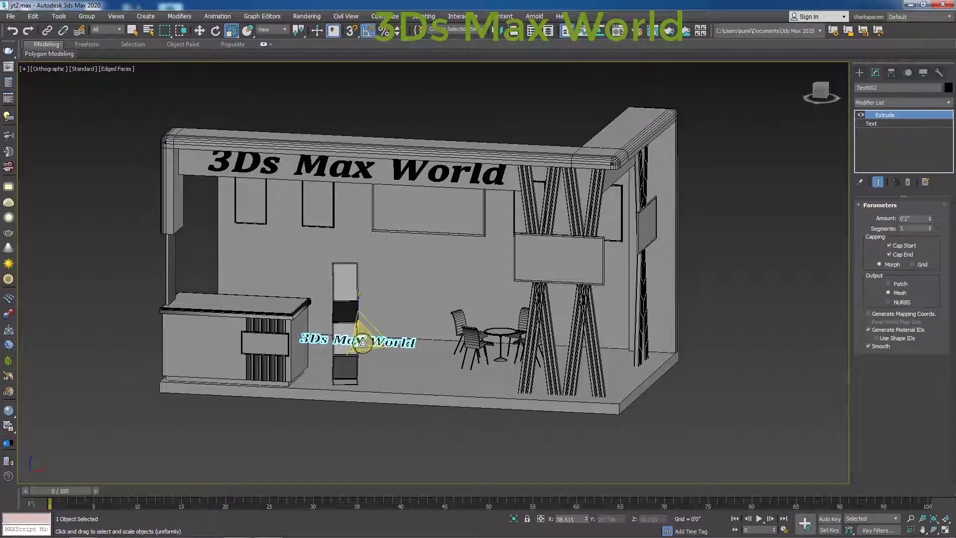
left_click_drag(356, 337, 368, 366)
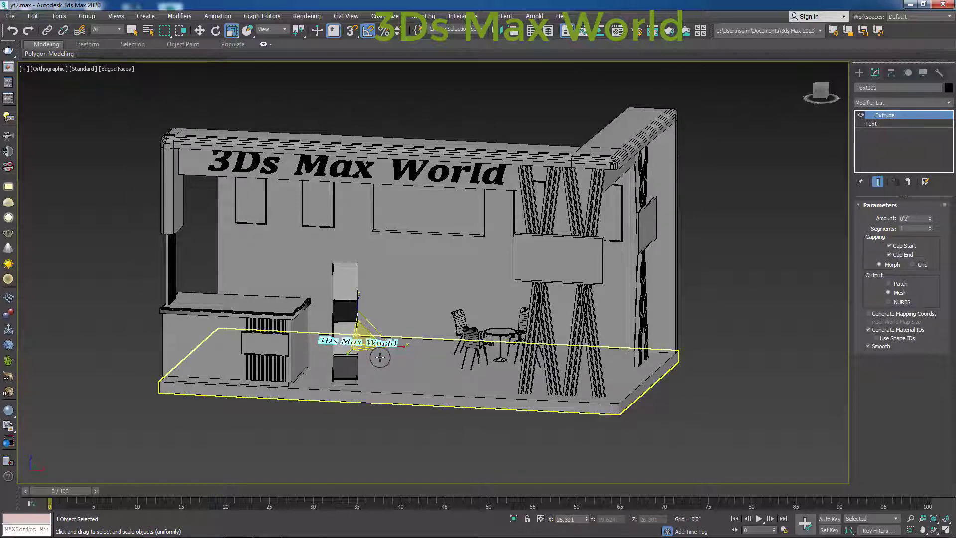
key("w")
left_click_drag(392, 346, 314, 337)
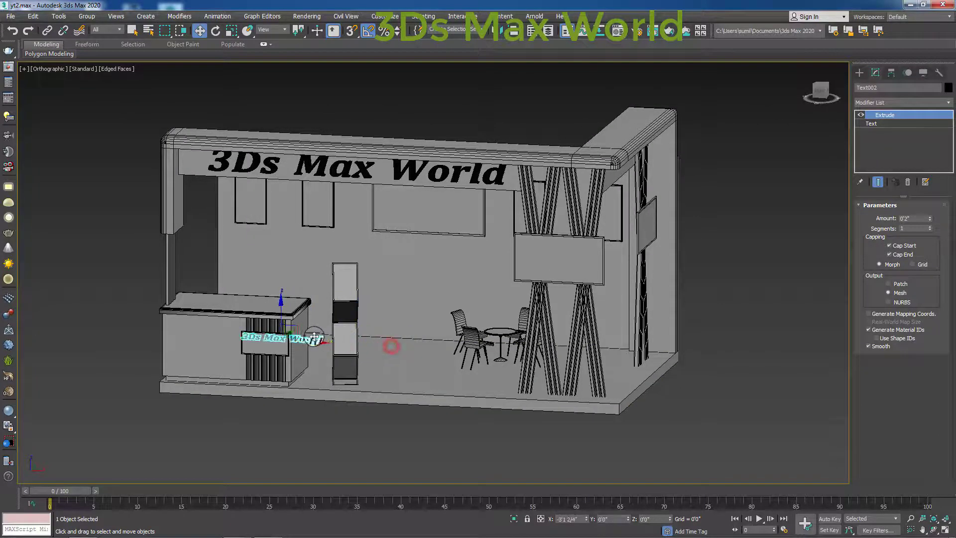
left_click_drag(274, 305, 272, 313)
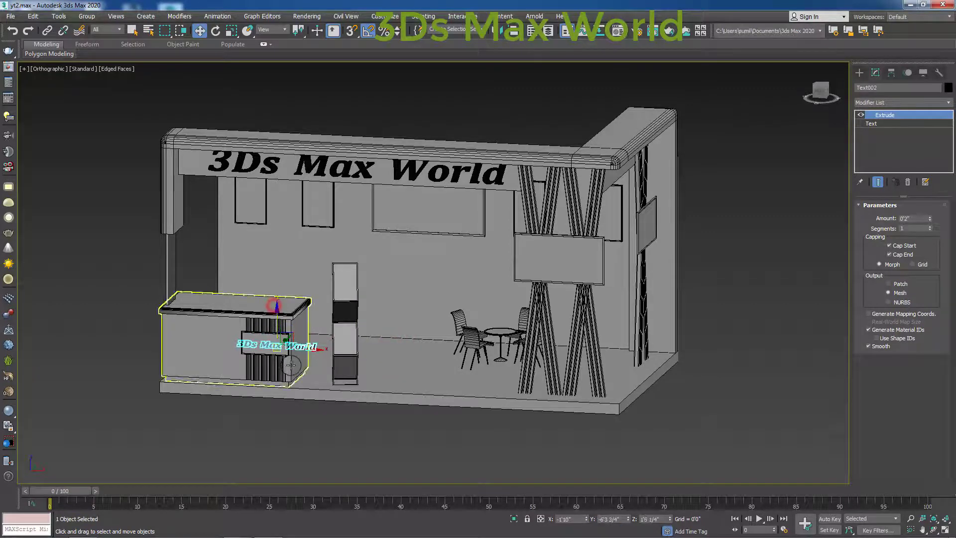
scroll(291, 365, "up", 5)
scroll(325, 380, "down", 2)
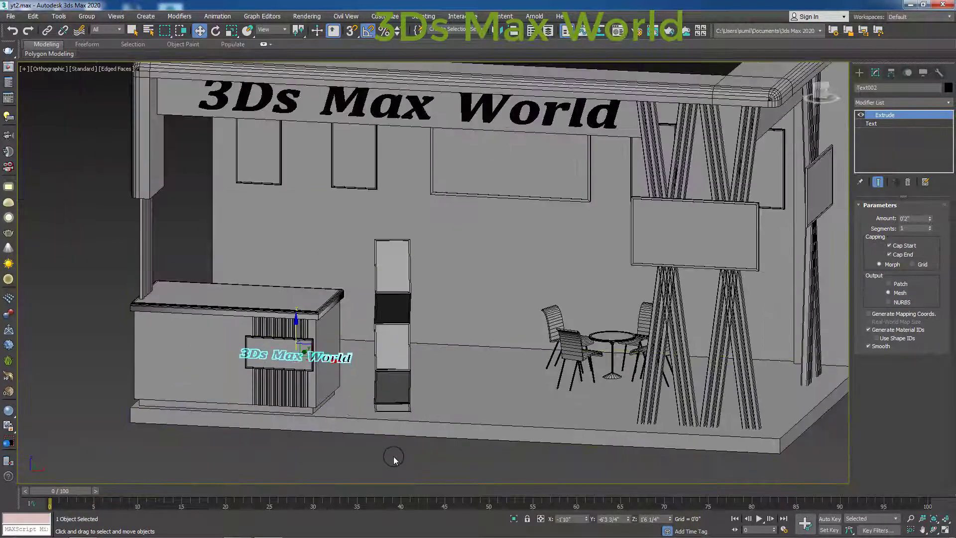
mouse_move(394, 458)
middle_mouse_down("alt")
mouse_move(382, 441)
mouse_move(341, 426)
mouse_move(308, 347)
middle_mouse_up("alt")
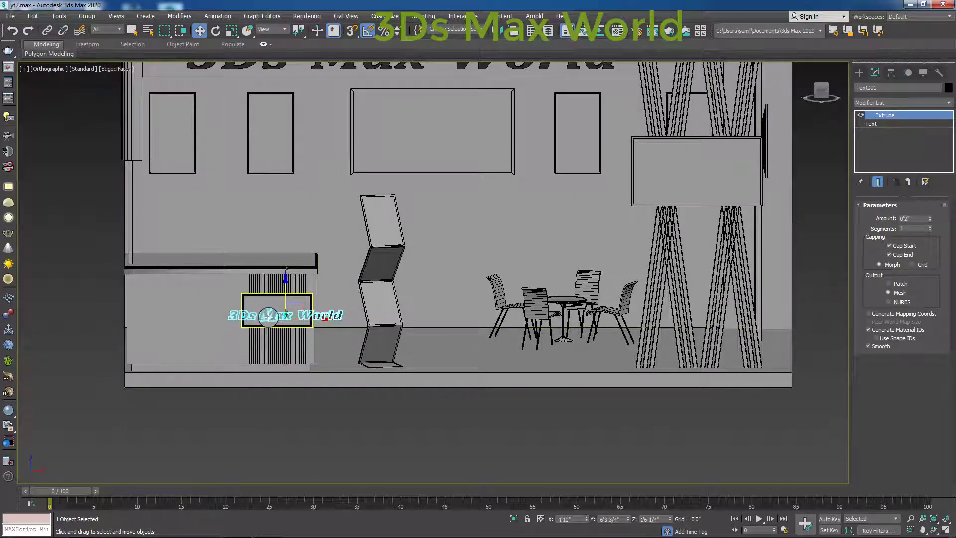
Step: Break the counter text onto two lines, then raise it and shift it left onto the plaque
left_click(871, 123)
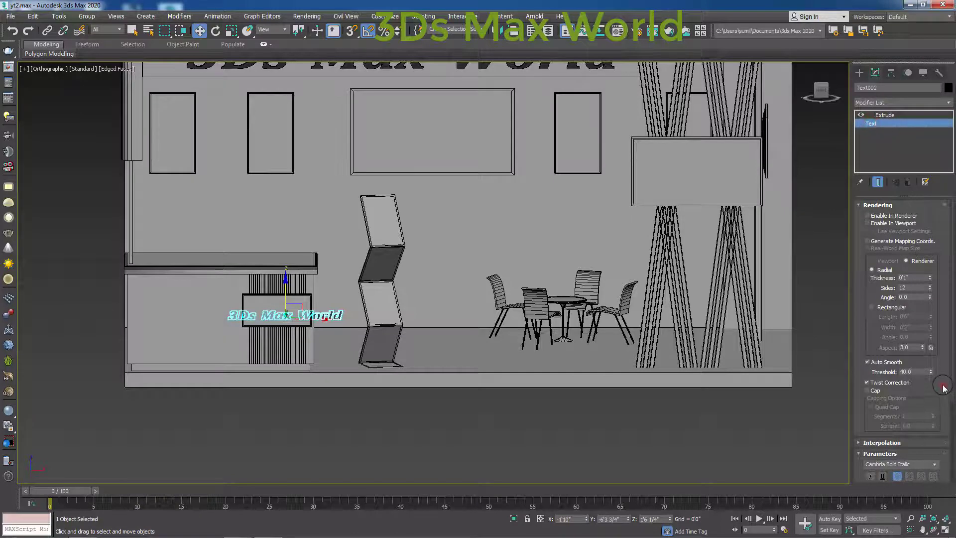
scroll(940, 386, "down", 3)
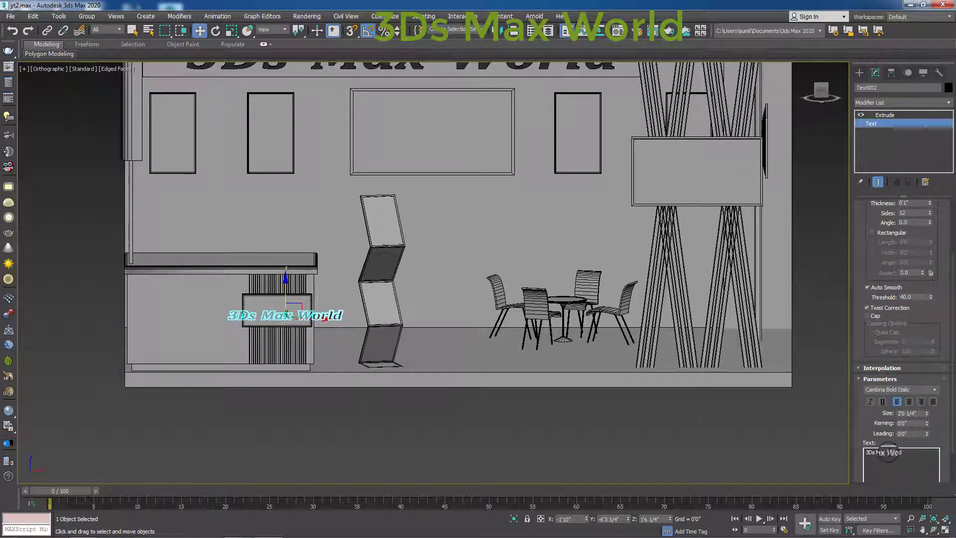
left_click(887, 453)
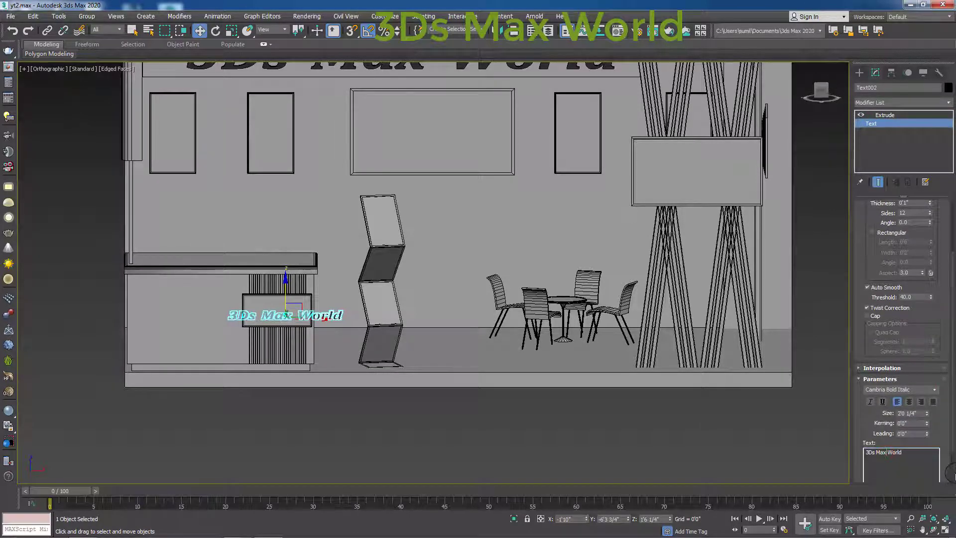
key("Return")
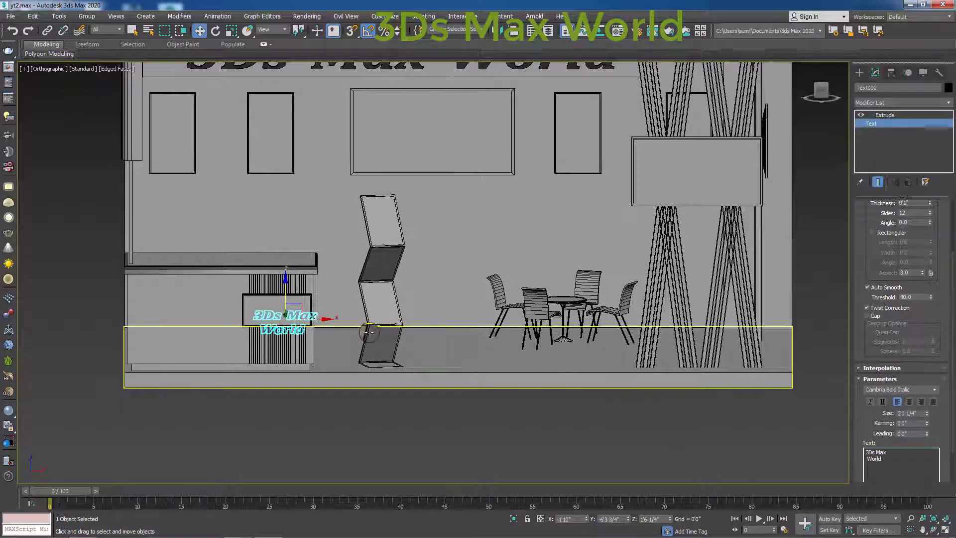
left_click_drag(283, 294, 279, 279)
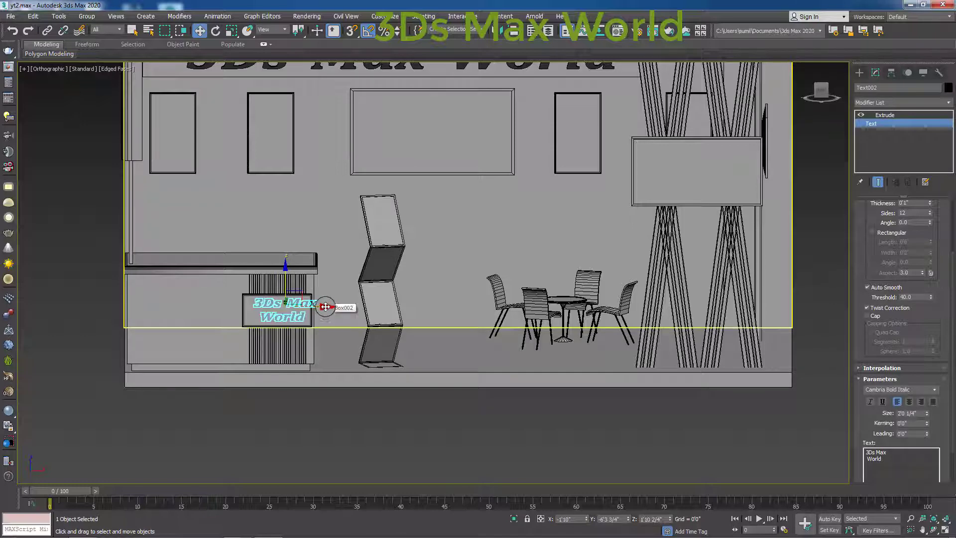
left_click_drag(324, 309, 317, 306)
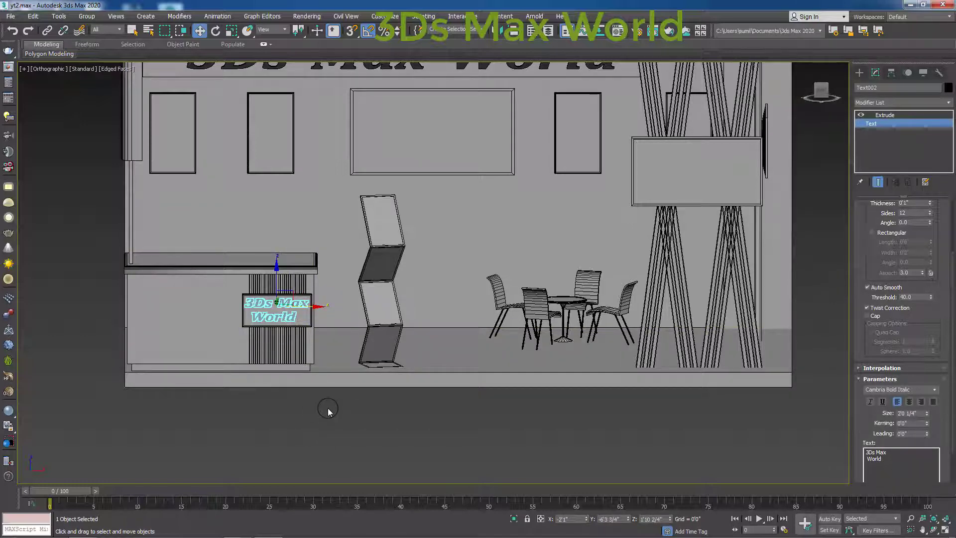
Step: In wireframe Top view, try moving the counter sign board forward, then undo it
key("t")
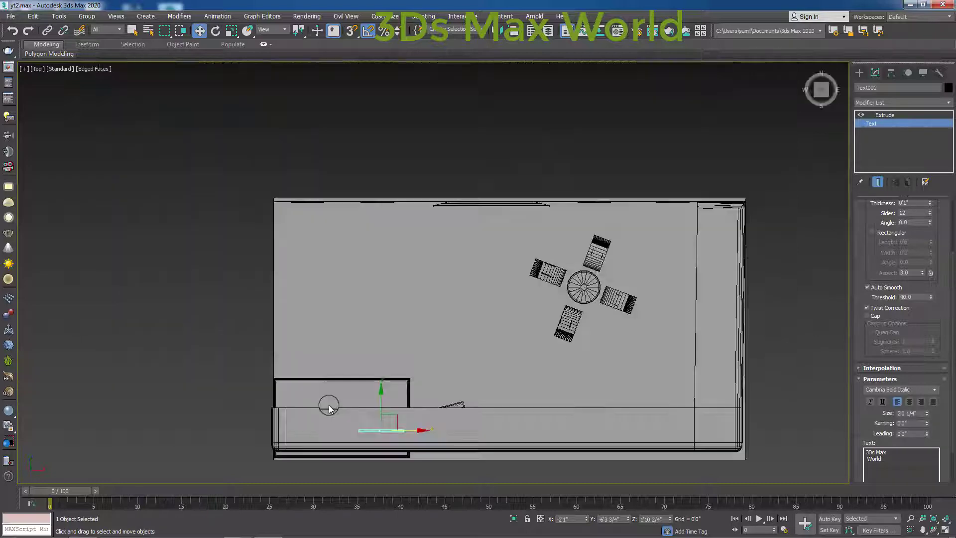
key("F3")
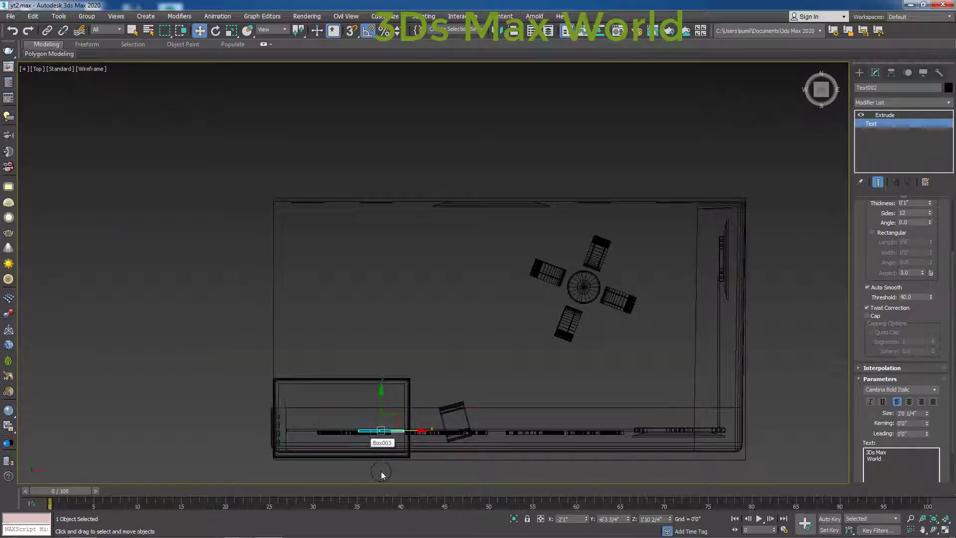
middle_click_drag(382, 453, 380, 335)
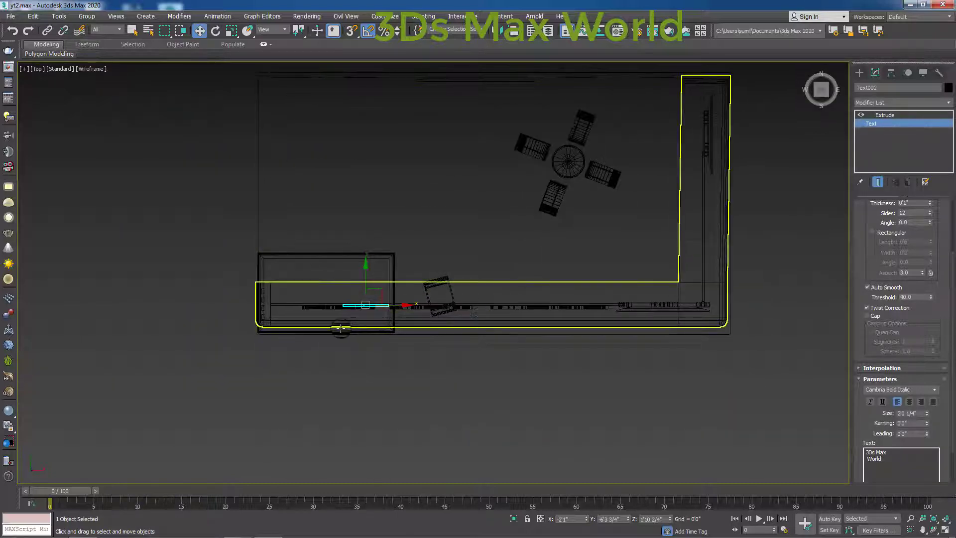
left_click(391, 265)
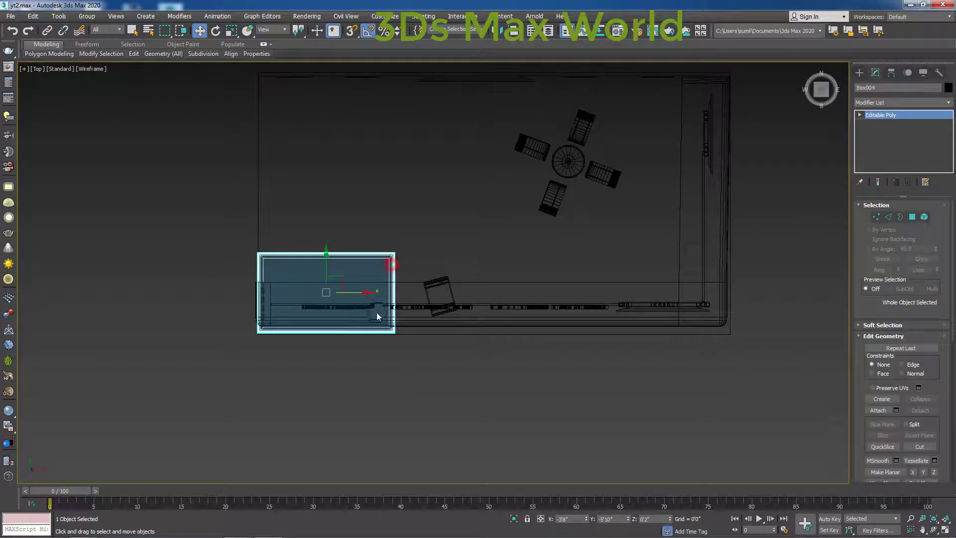
left_click_drag(326, 267, 324, 278)
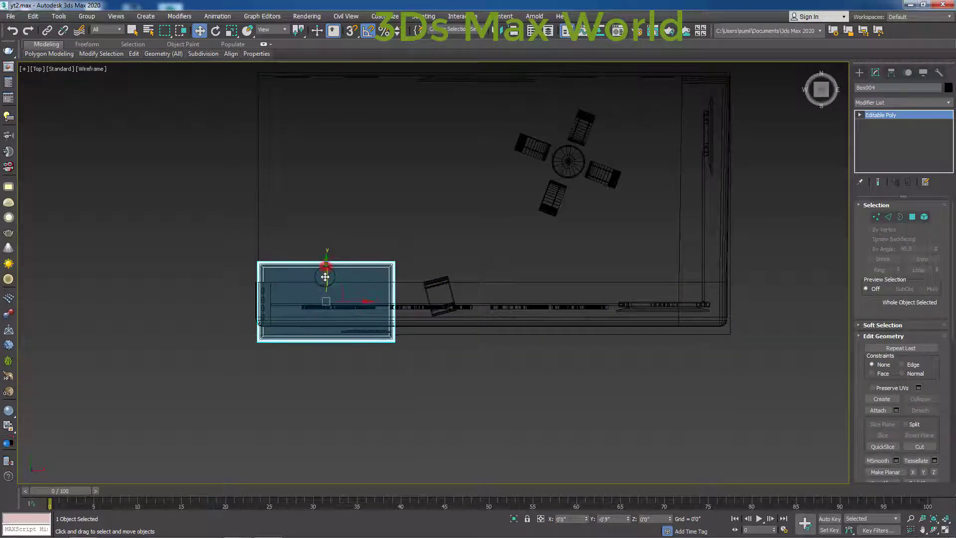
key("ctrl+z")
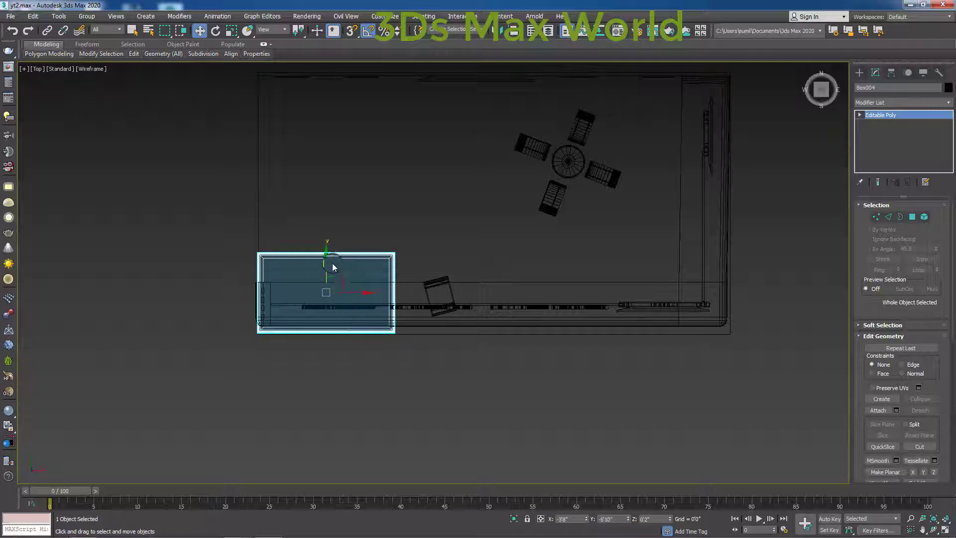
left_click(404, 246)
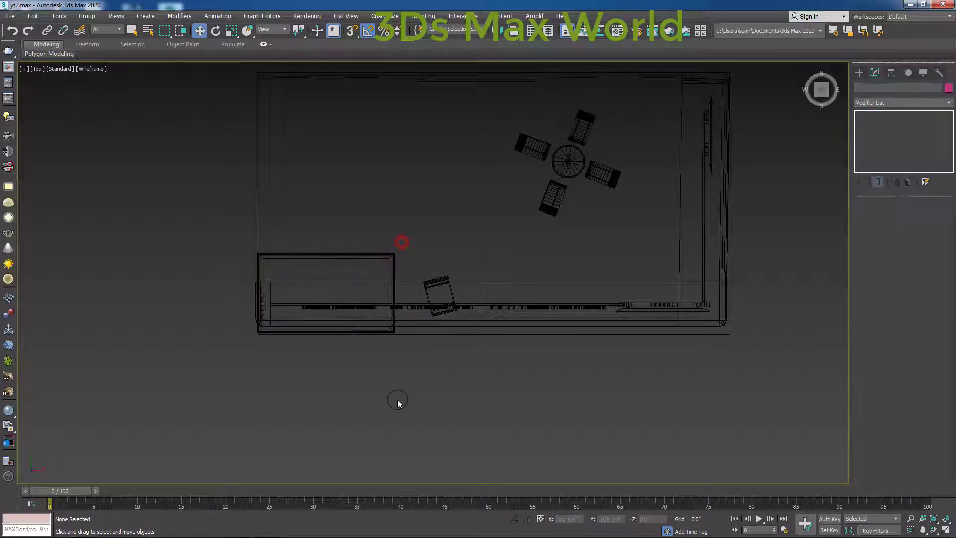
mouse_move(397, 398)
middle_mouse_down("alt")
mouse_move(395, 342)
mouse_move(378, 338)
mouse_move(437, 321)
middle_mouse_up("alt")
Step: Push the counter's 3Ds Max World text forward onto the sign board's front face
left_click(439, 322)
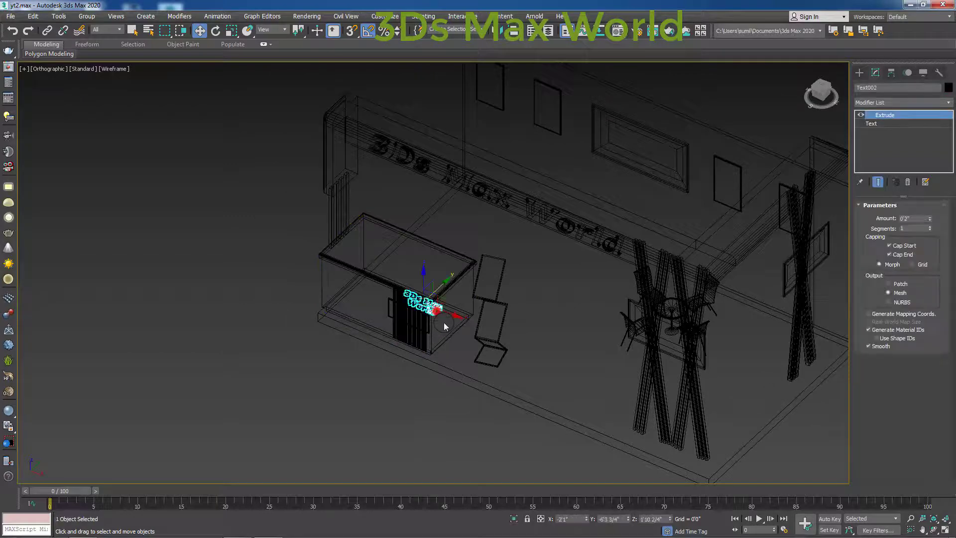
key("t")
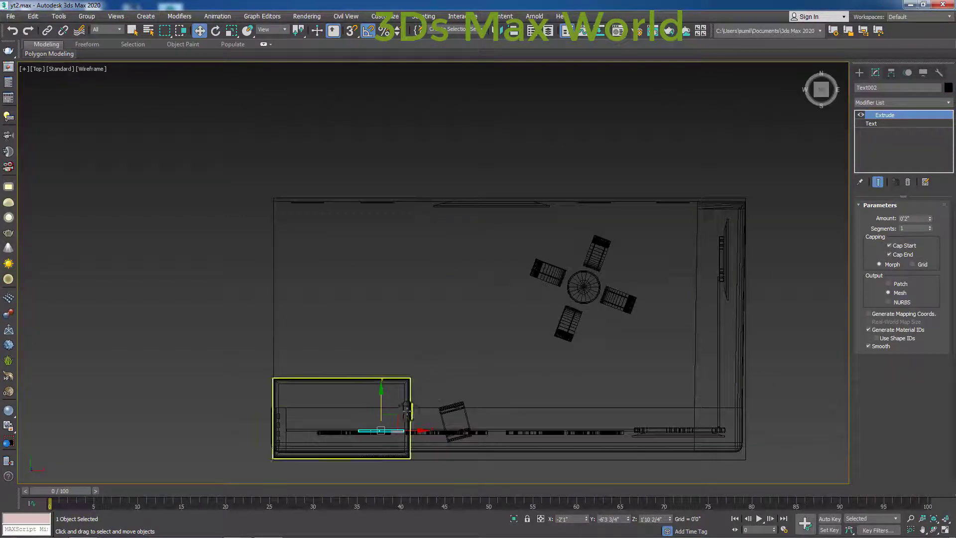
left_click_drag(380, 391, 382, 417)
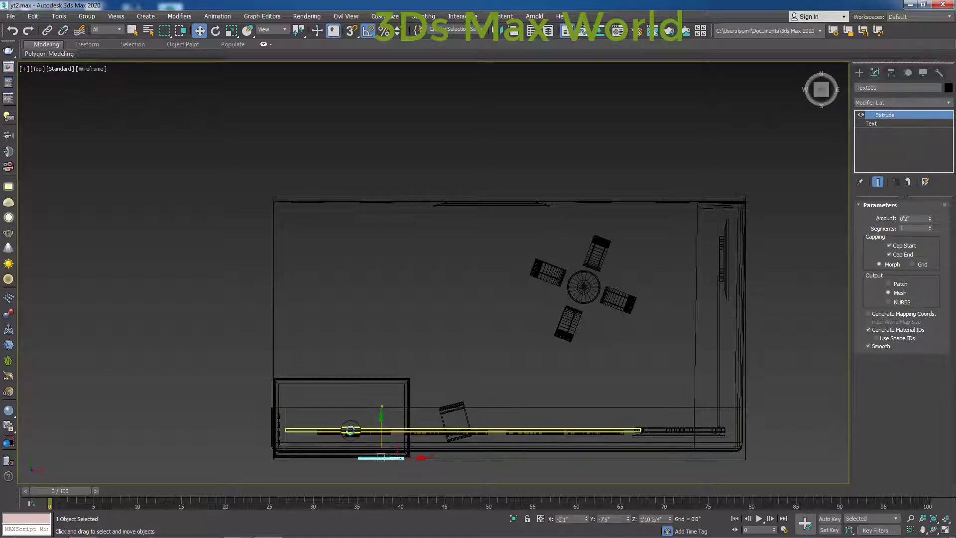
left_click(181, 390)
Step: Zoom onto the counter sign and raise Text002 higher on the board
key("f")
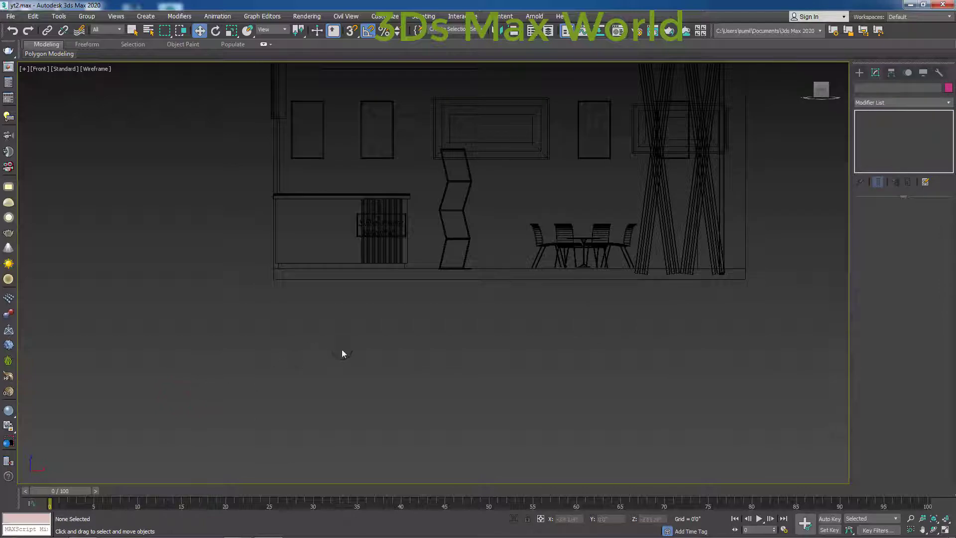
key("F3")
scroll(368, 349, "down", 3)
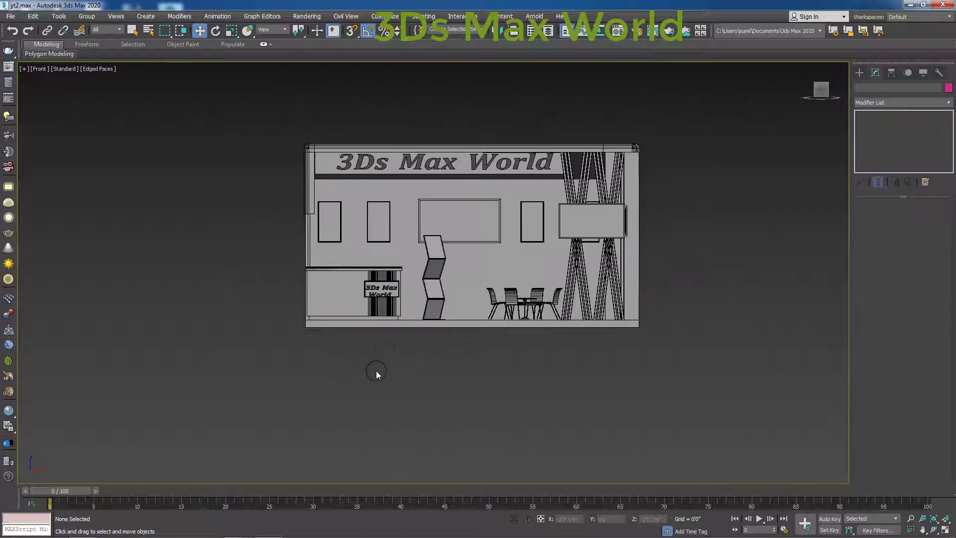
middle_click_drag(384, 354, 422, 357, "alt")
scroll(426, 329, "up", 4)
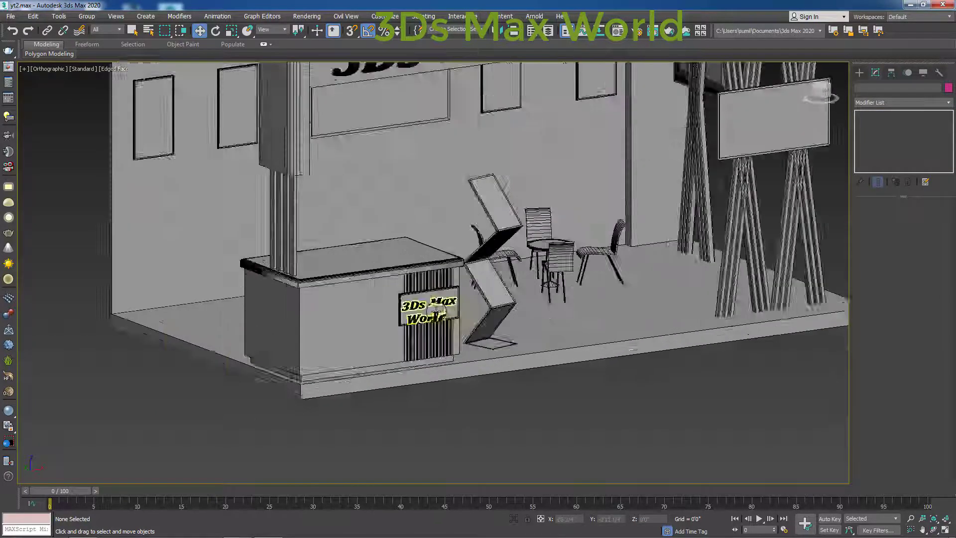
scroll(429, 309, "up", 2)
scroll(429, 309, "up", 3)
left_click(428, 292)
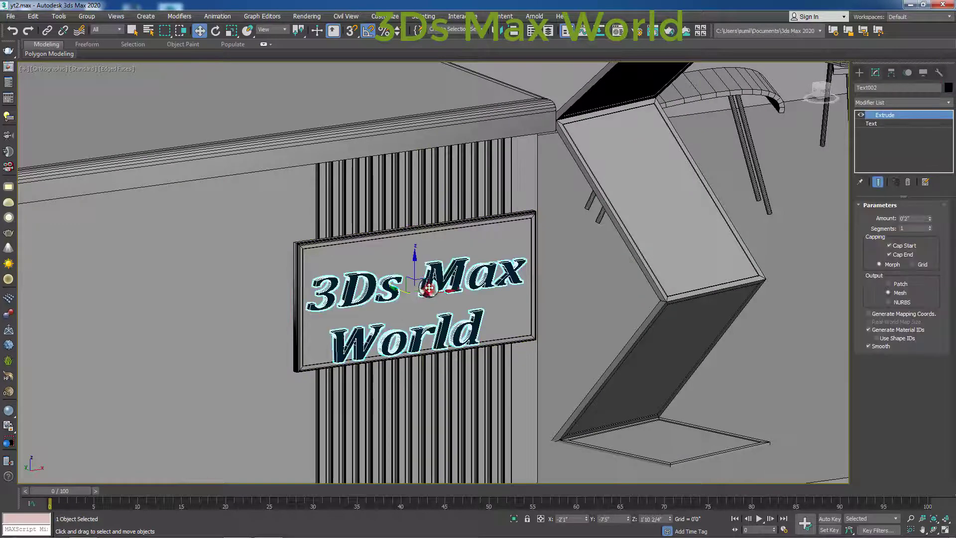
left_click_drag(413, 269, 414, 253)
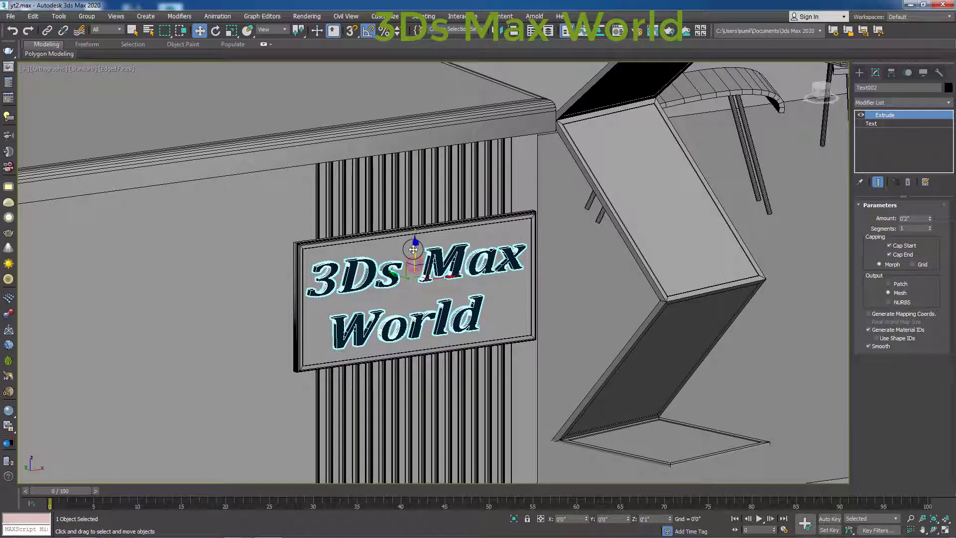
Step: Nudge the counter text slightly right, then zoom out and turn back toward the booth front
scroll(393, 279, "up", 3)
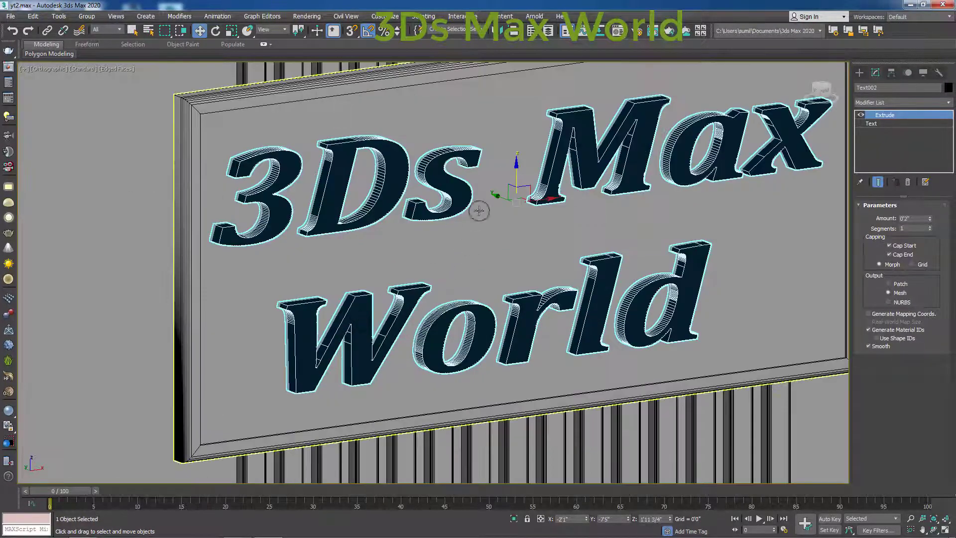
left_click_drag(493, 195, 496, 195)
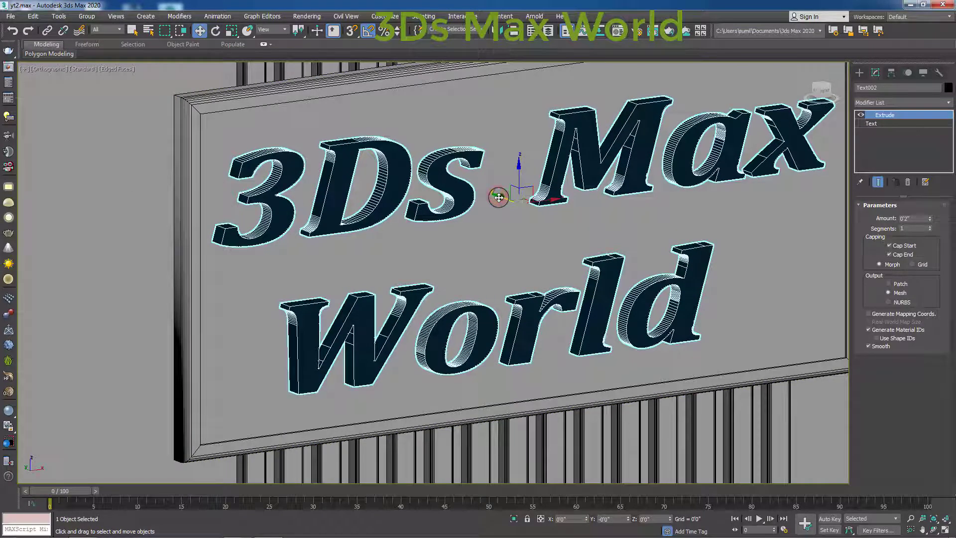
scroll(566, 326, "down", 5)
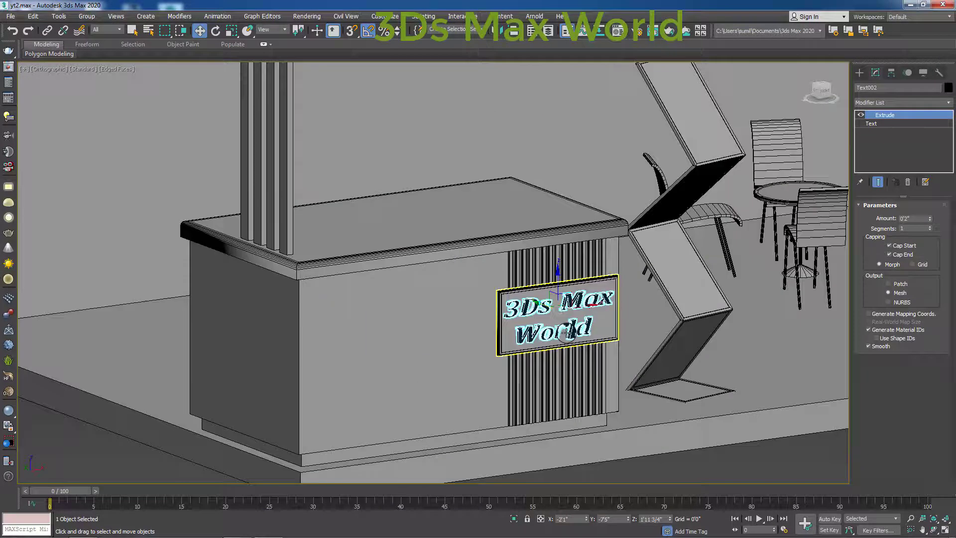
left_click(759, 468)
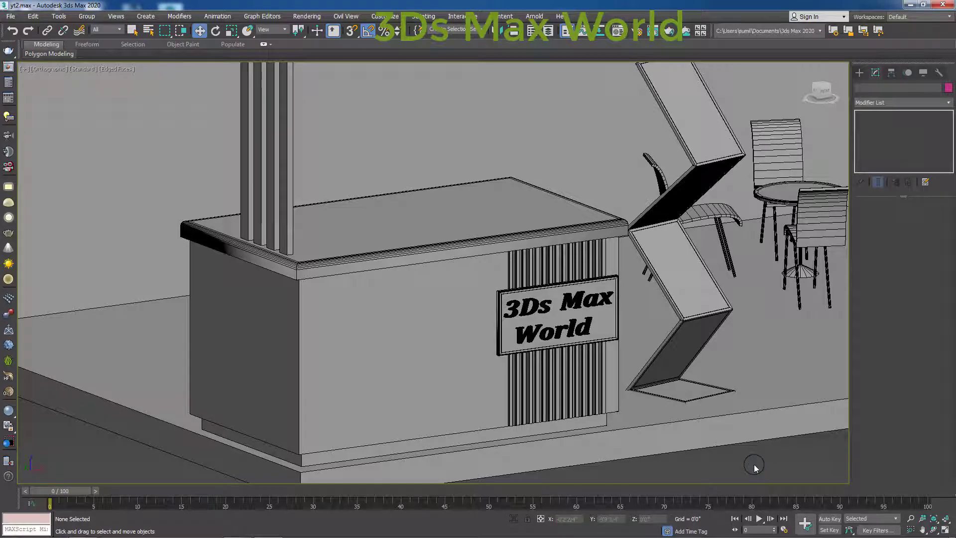
scroll(756, 471, "down", 5)
scroll(396, 389, "down", 3)
scroll(406, 327, "down", 2)
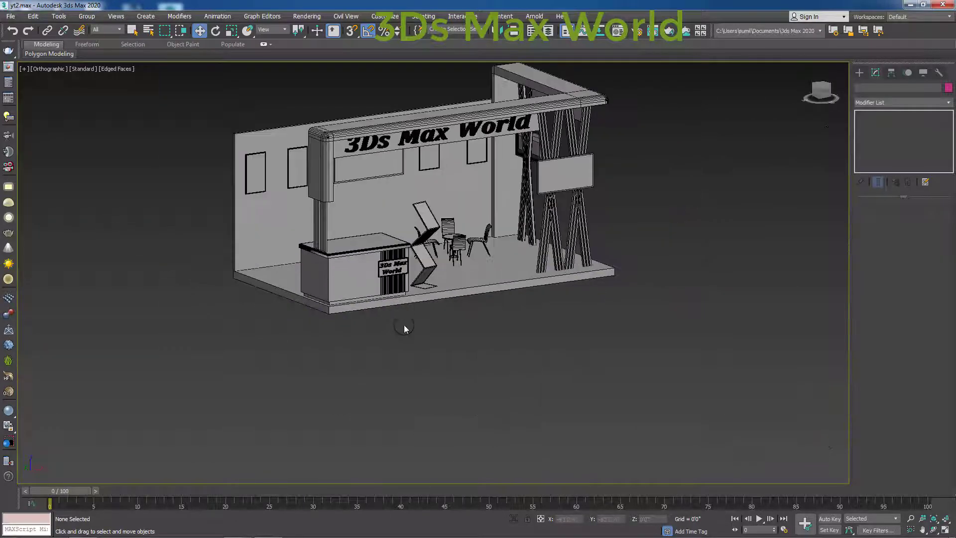
scroll(382, 411, "down", 2)
scroll(441, 420, "down", 1)
middle_click_drag(440, 420, 412, 410, "alt")
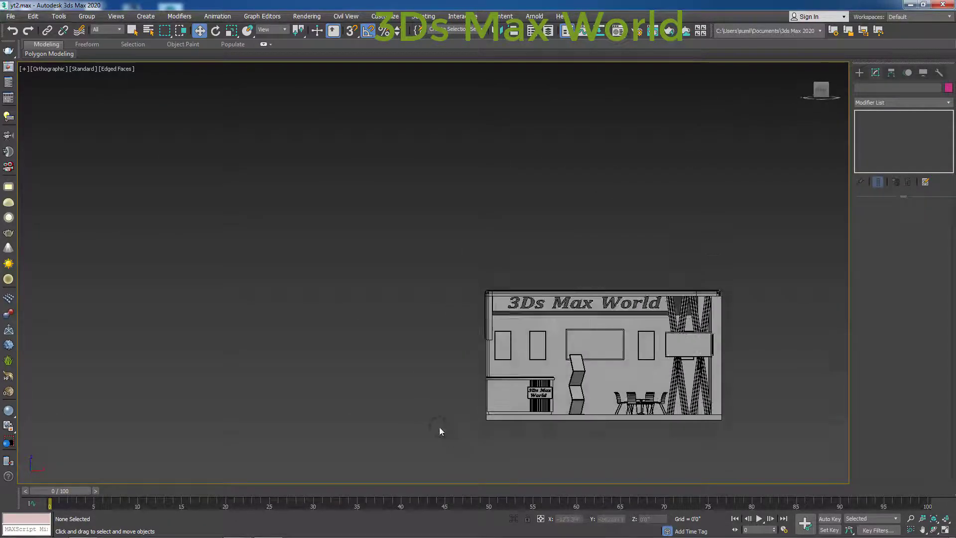
Step: Copy the header text beside the booth and rotate the copy 90 degrees edge-on
key("z")
left_click(460, 242)
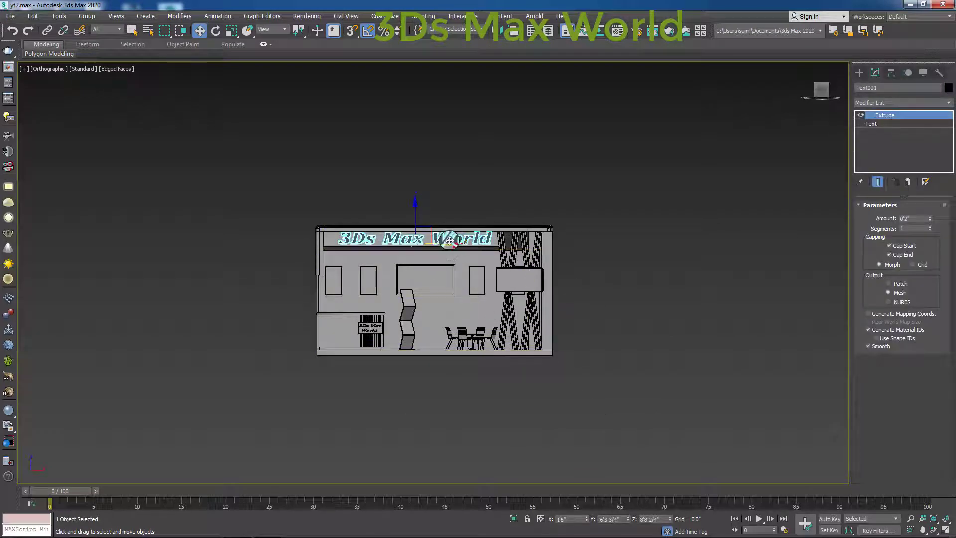
left_click(454, 243)
left_click_drag(455, 243, 691, 243, "shift")
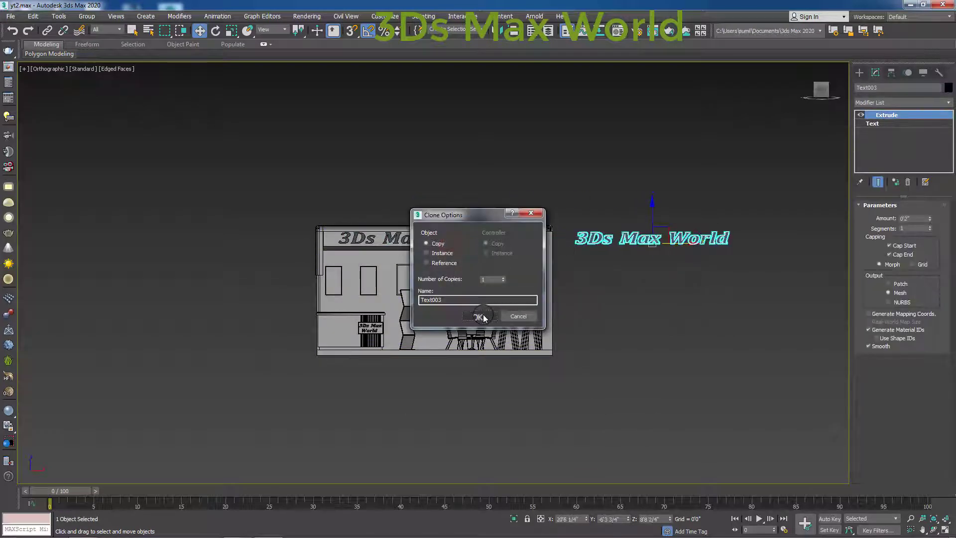
left_click(482, 315)
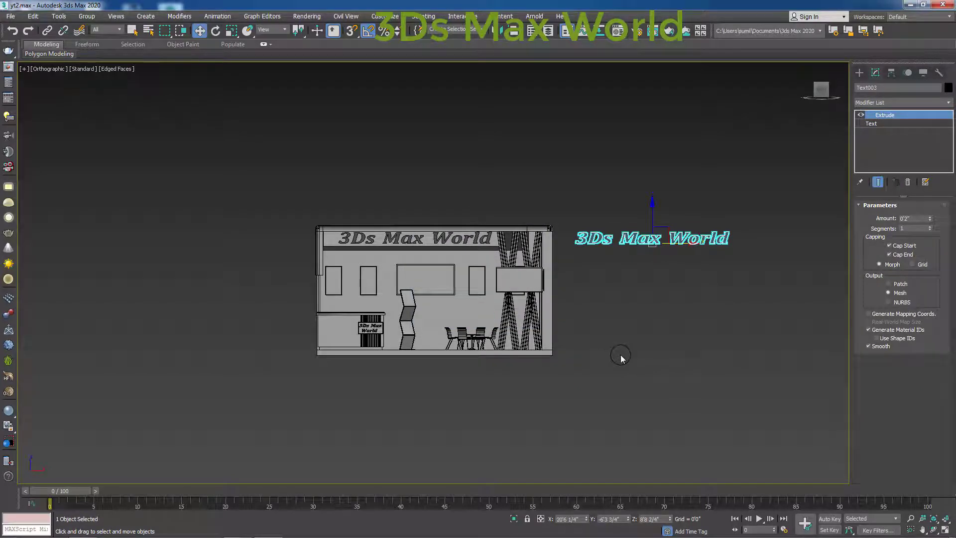
key("e")
left_click_drag(667, 252, 667, 242)
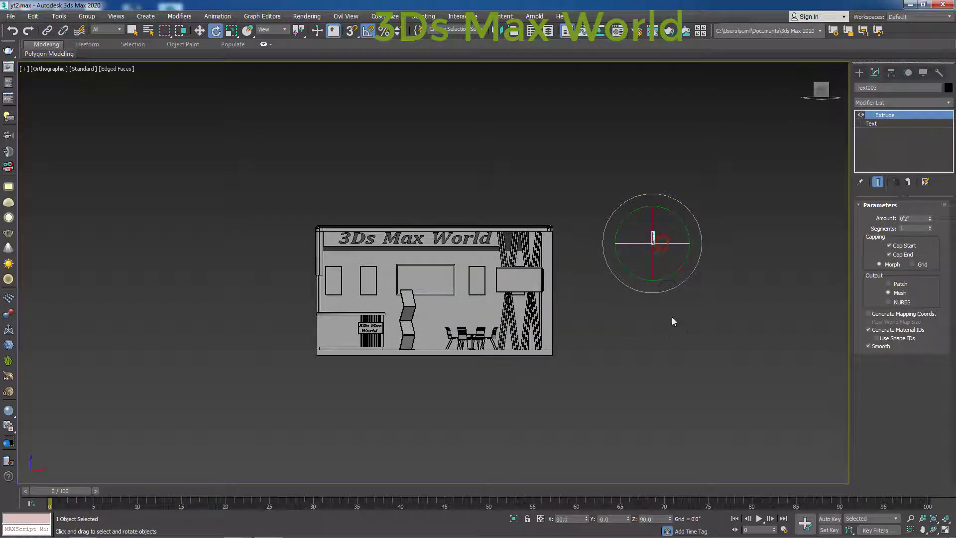
Step: In Top view, move the copied text up and slide it left against the booth's side wall
key("t")
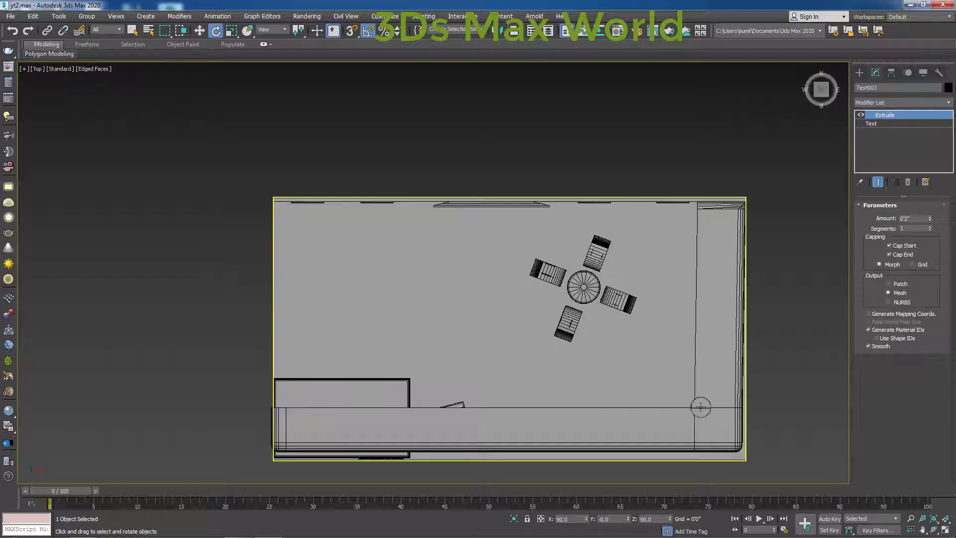
scroll(762, 420, "down", 5)
middle_click_drag(678, 395, 490, 319)
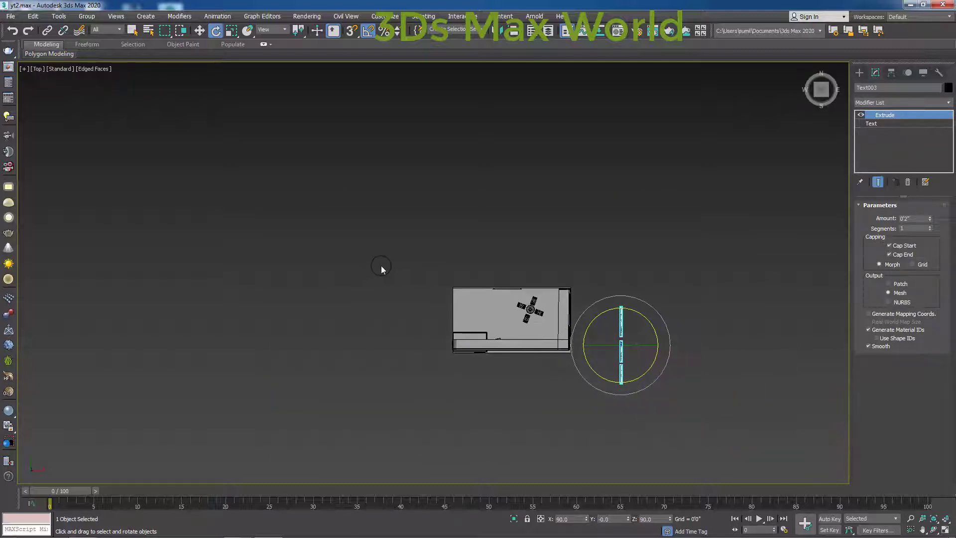
key("w")
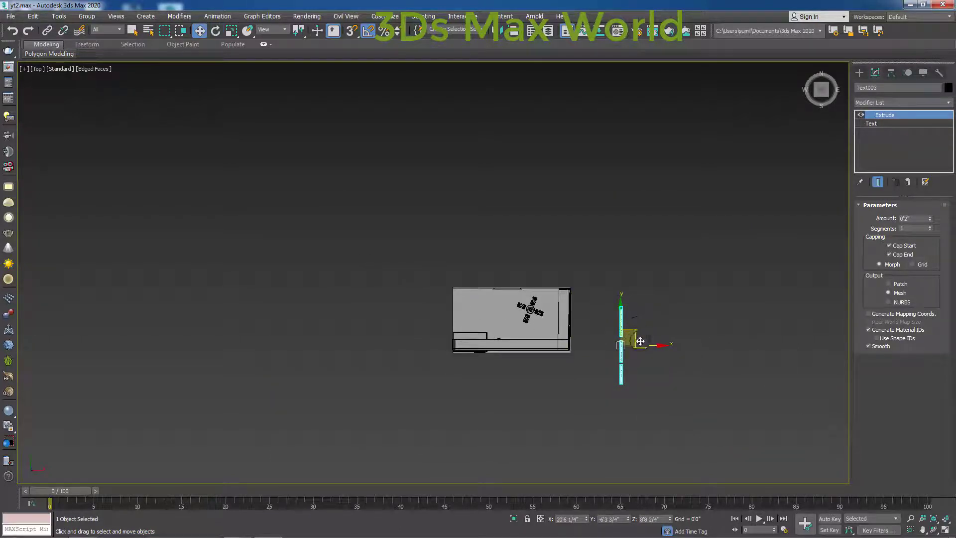
left_click_drag(619, 307, 620, 274)
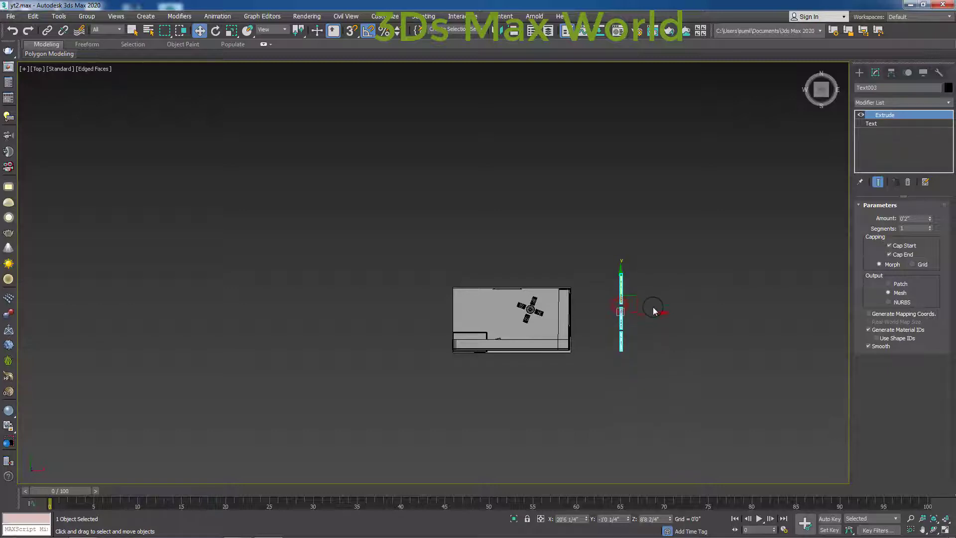
left_click_drag(654, 311, 605, 311)
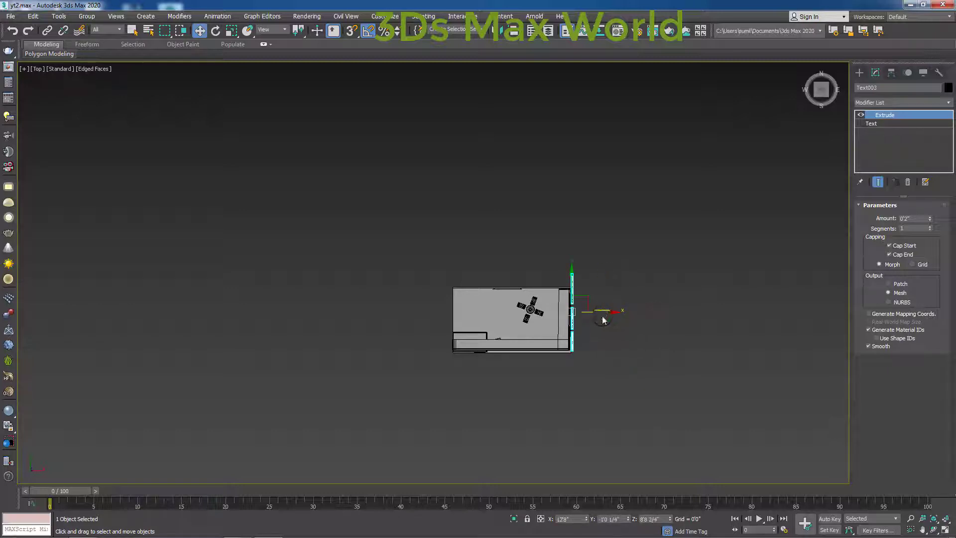
key("F3")
scroll(603, 319, "up", 4)
scroll(618, 318, "up", 2)
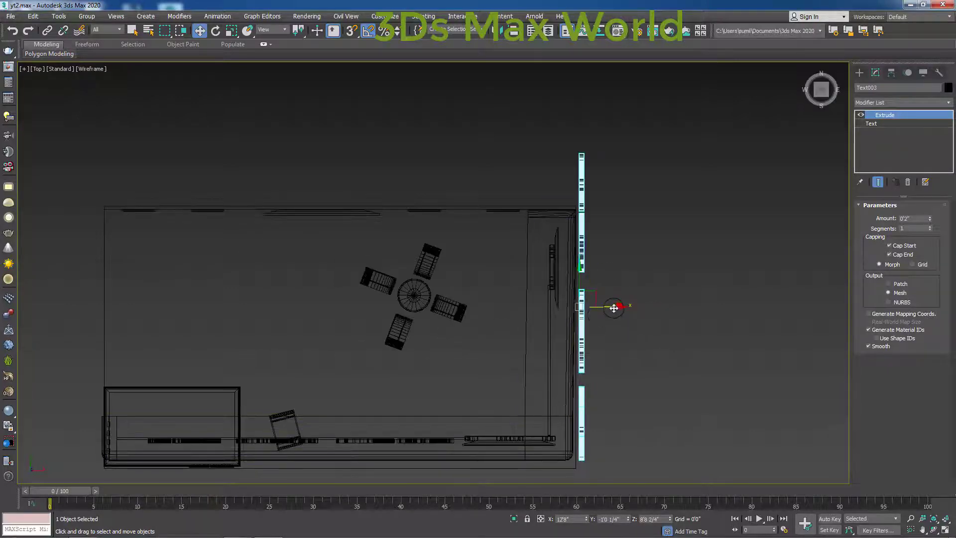
left_click_drag(614, 308, 585, 308)
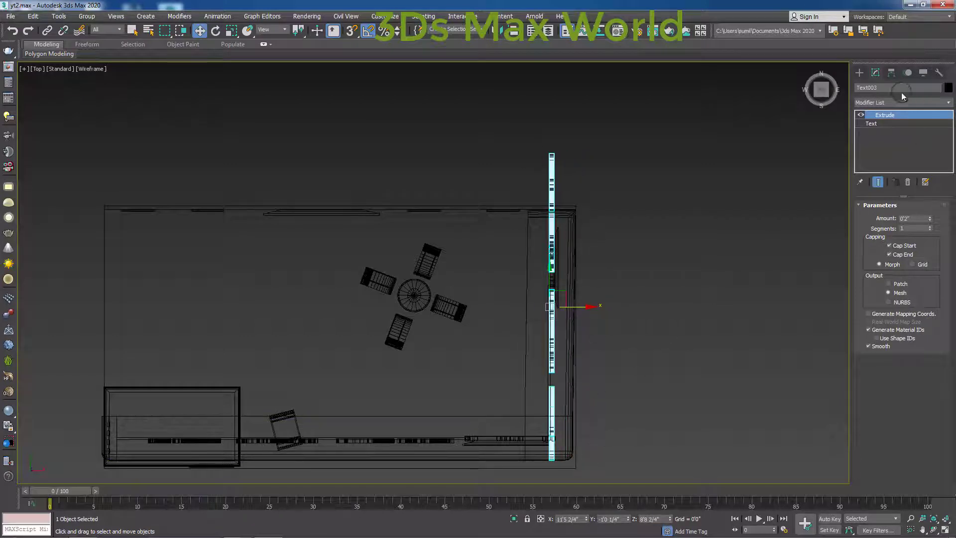
Step: Reduce the Text size from 1'3 1/4" to 0'11 1/4" and slide it along the side wall
left_click(871, 124)
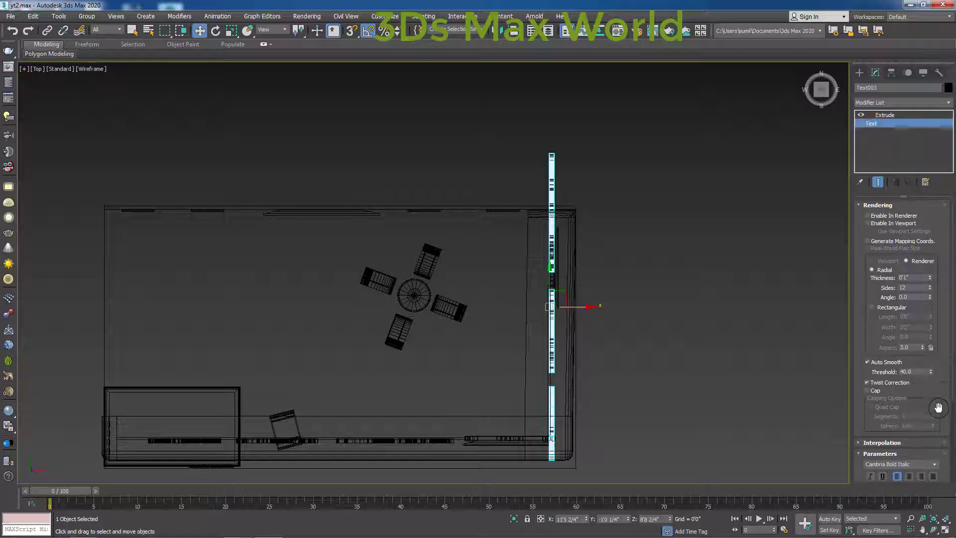
scroll(943, 389, "down", 2)
scroll(943, 388, "down", 2)
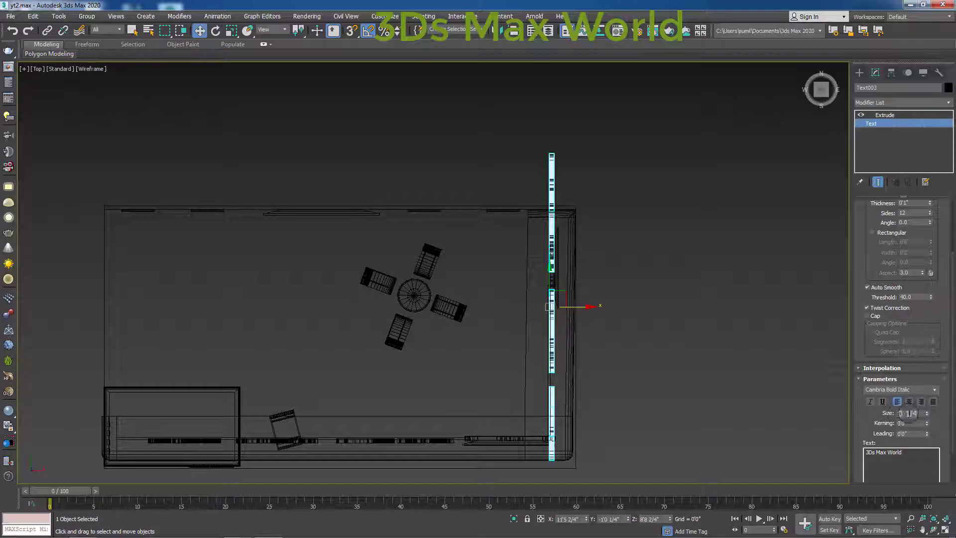
left_click_drag(927, 415, 927, 433)
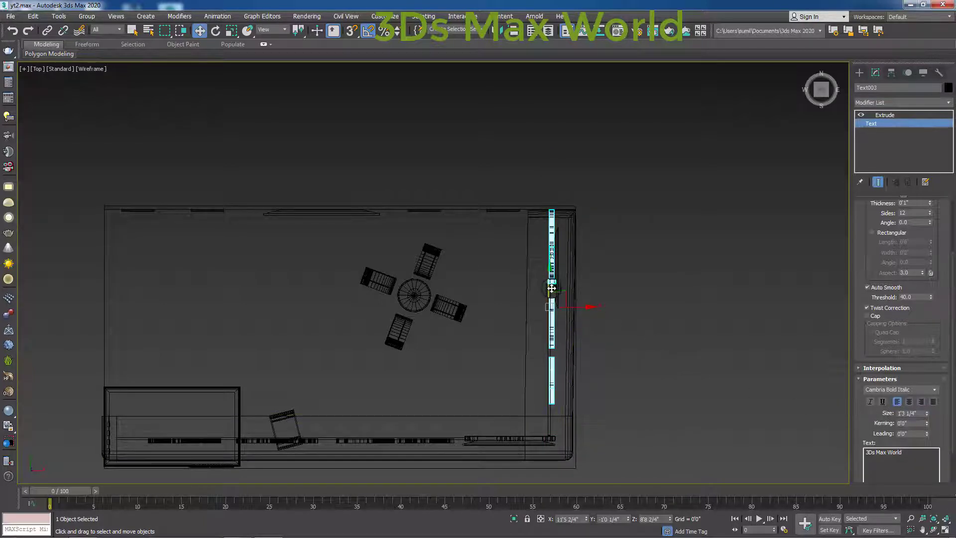
mouse_move(551, 288)
left_mouse_down()
mouse_move(553, 394)
mouse_move(551, 359)
left_mouse_up()
middle_click_drag(615, 423, 613, 299)
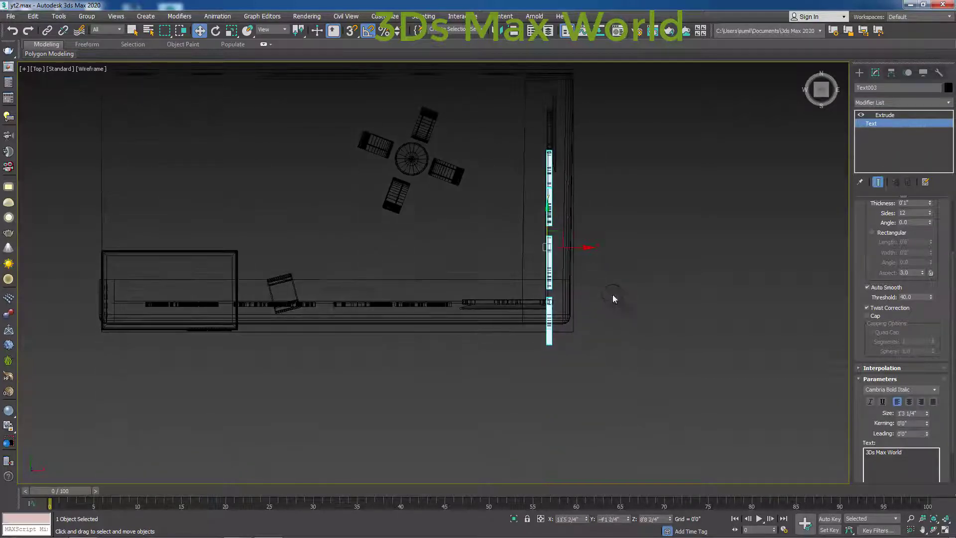
left_click_drag(928, 415, 927, 449)
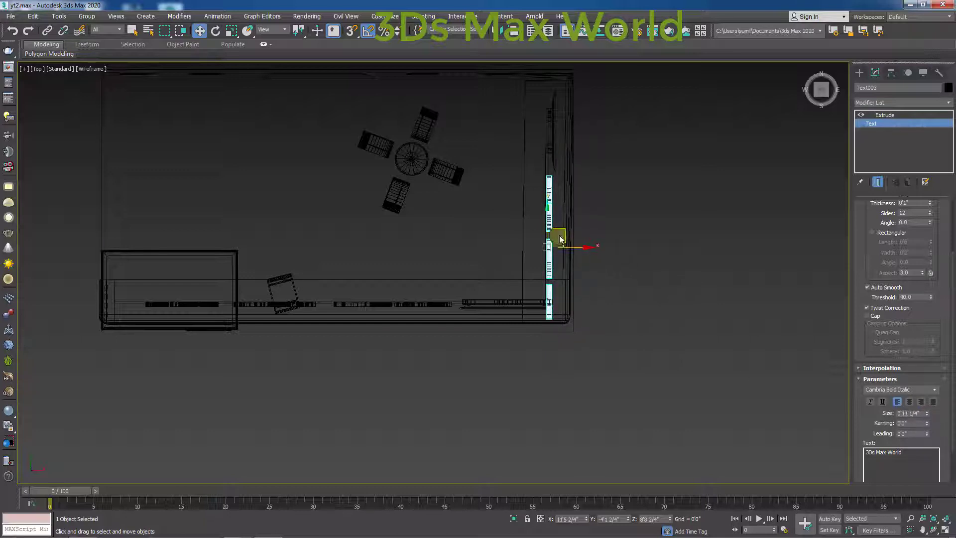
left_click_drag(560, 239, 548, 195)
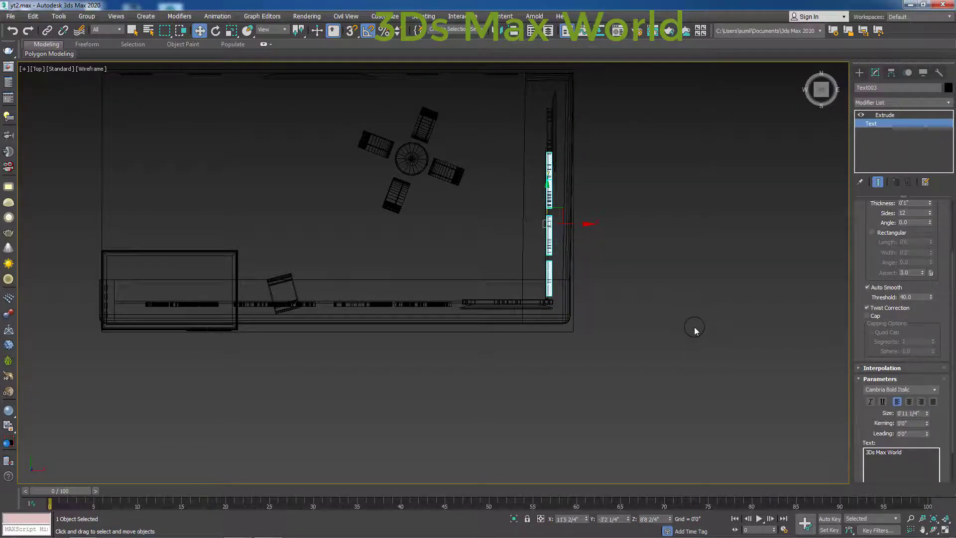
middle_click_drag(694, 330, 609, 272, "alt")
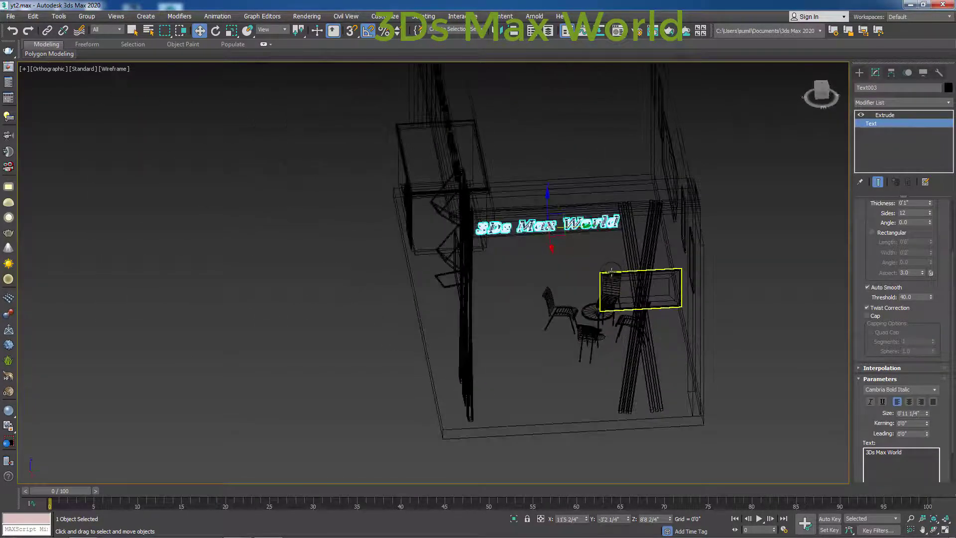
Step: In Right view, raise the side text slightly and nudge it left on the header
key("F3")
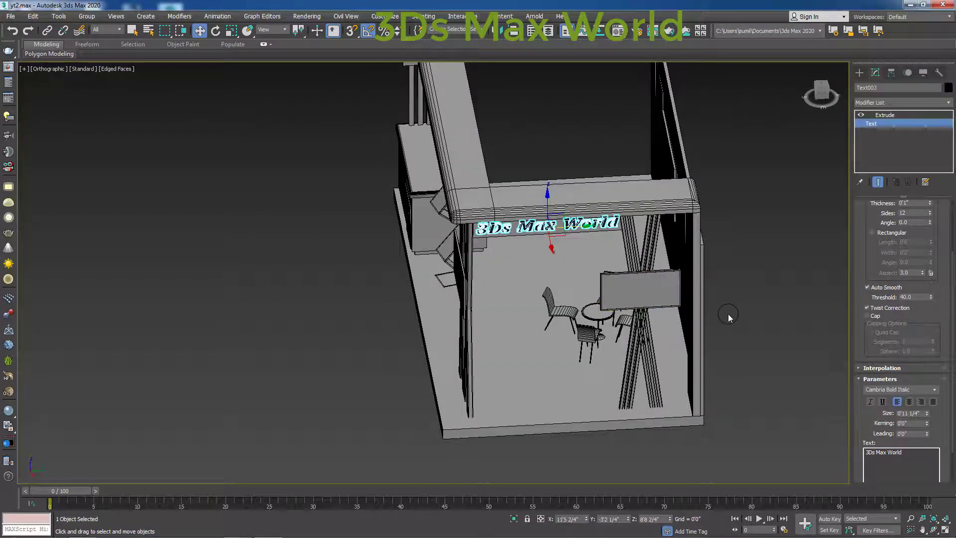
left_click(53, 69)
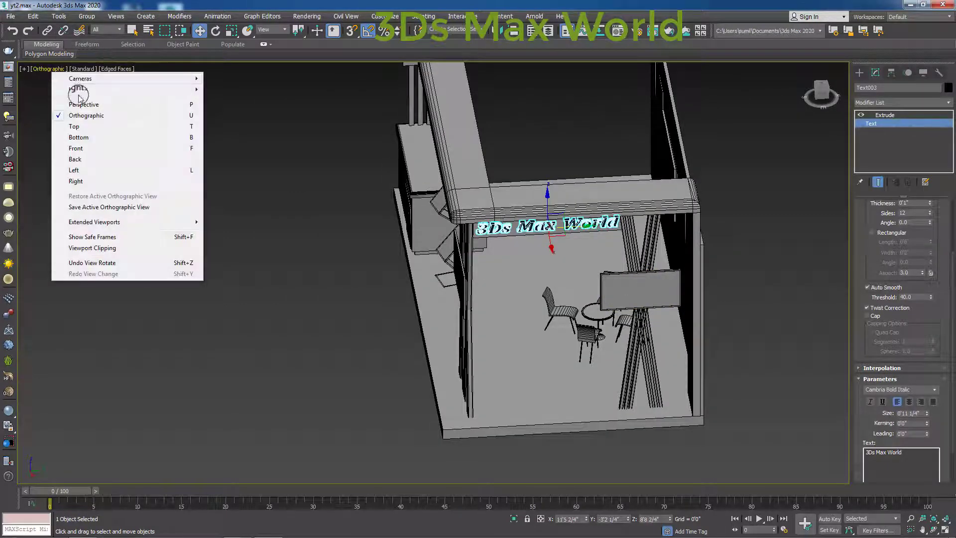
left_click(108, 180)
middle_click_drag(417, 347, 440, 505)
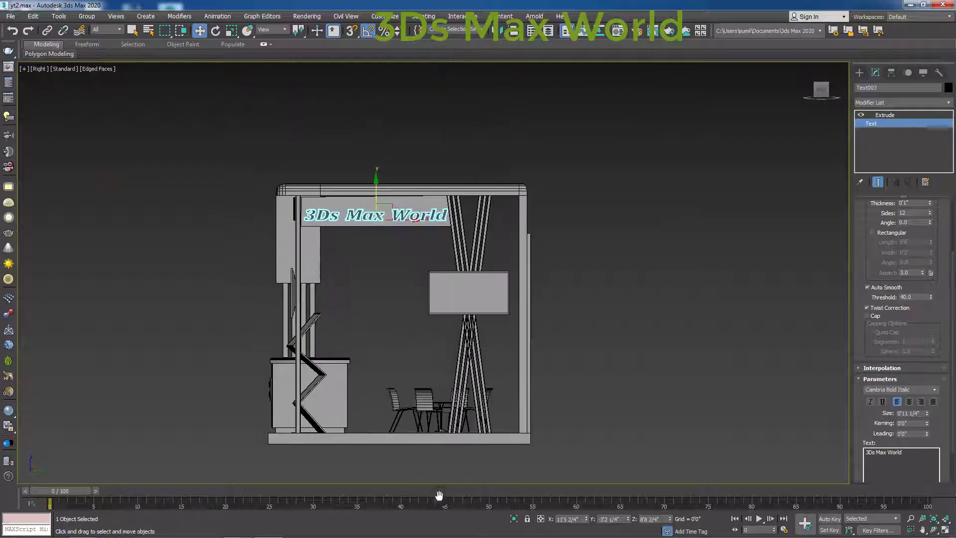
left_click_drag(374, 177, 374, 170)
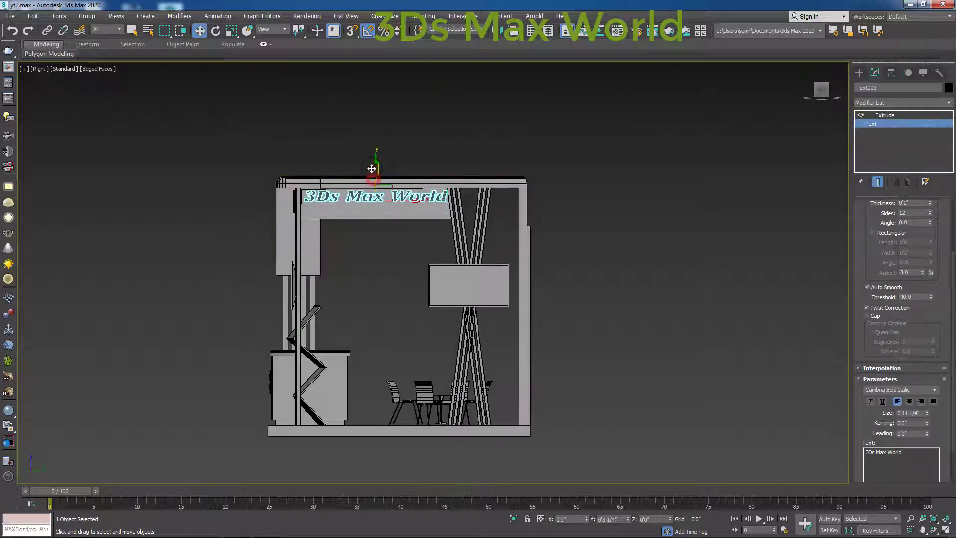
left_click_drag(398, 206, 396, 204)
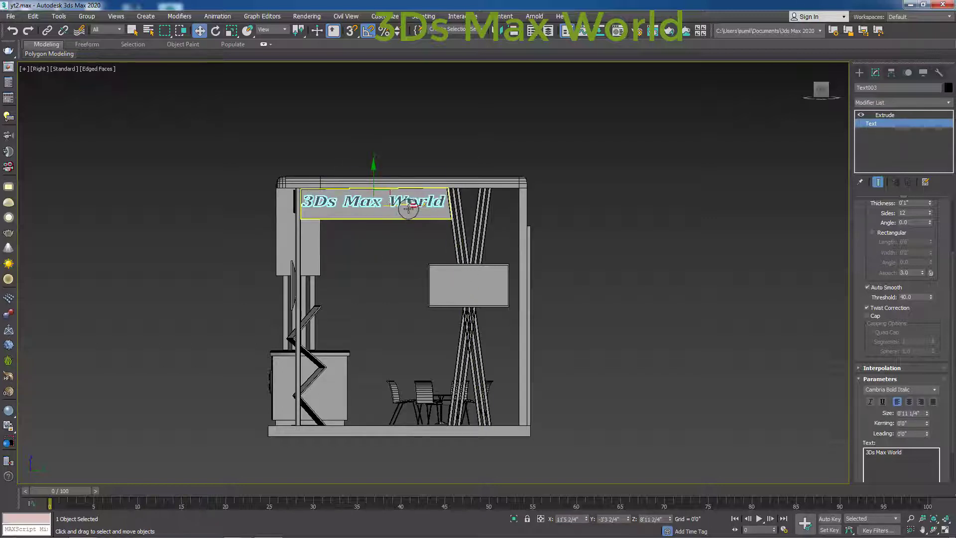
Step: Squash the side text's height slightly with Scale, then deselect it
key("r")
left_click_drag(373, 163, 375, 155)
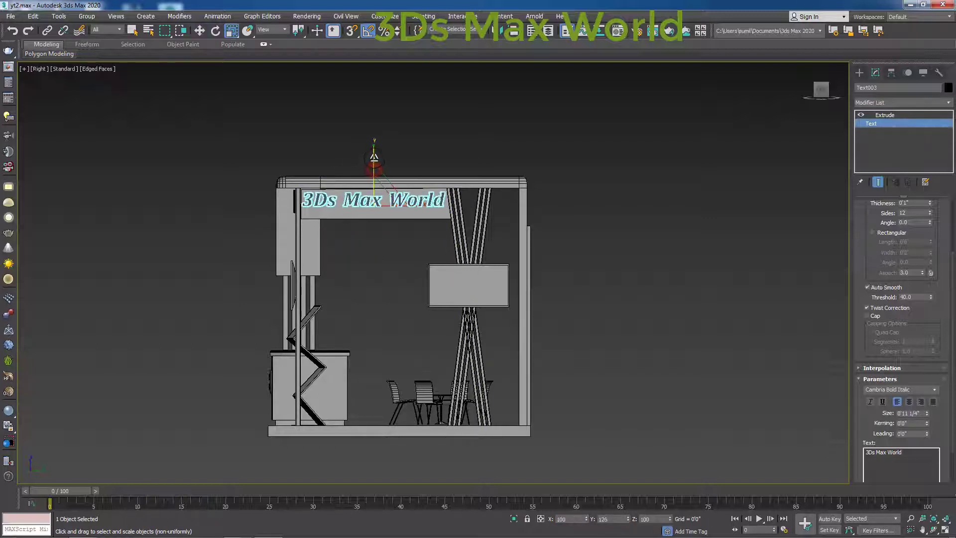
key("w")
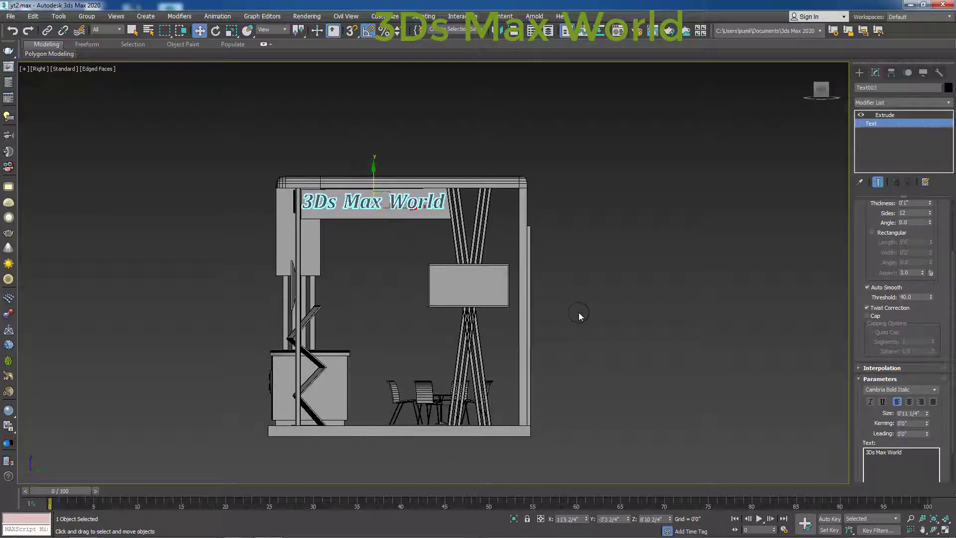
left_click(591, 291)
middle_click_drag(576, 295, 445, 257)
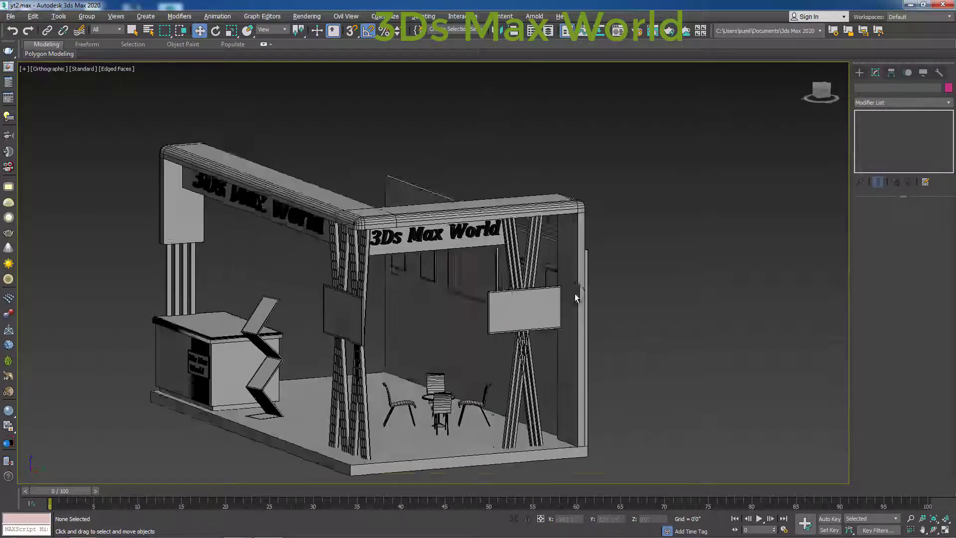
scroll(445, 257, "up", 5)
scroll(445, 256, "down", 2)
scroll(434, 271, "up", 3)
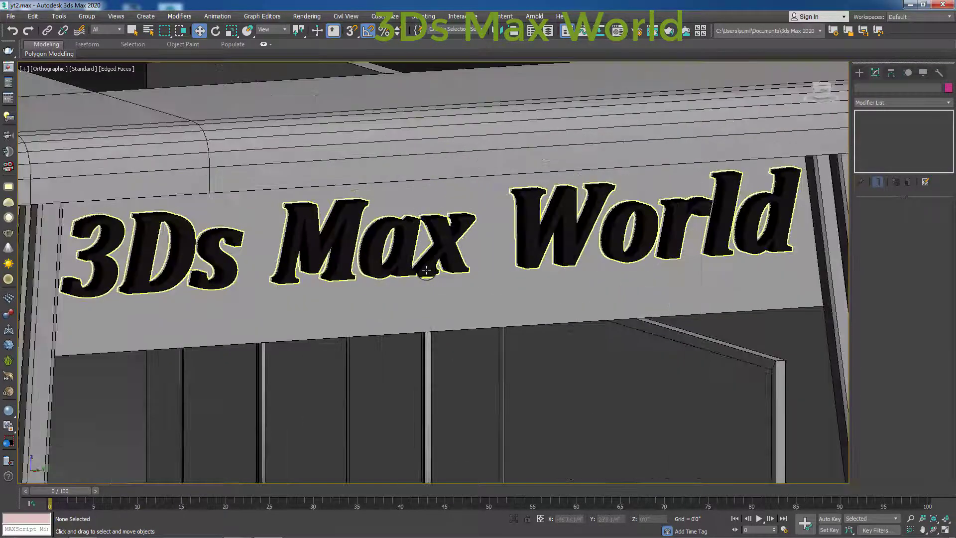
scroll(508, 242, "up", 2)
scroll(516, 241, "down", 6)
scroll(516, 242, "down", 2)
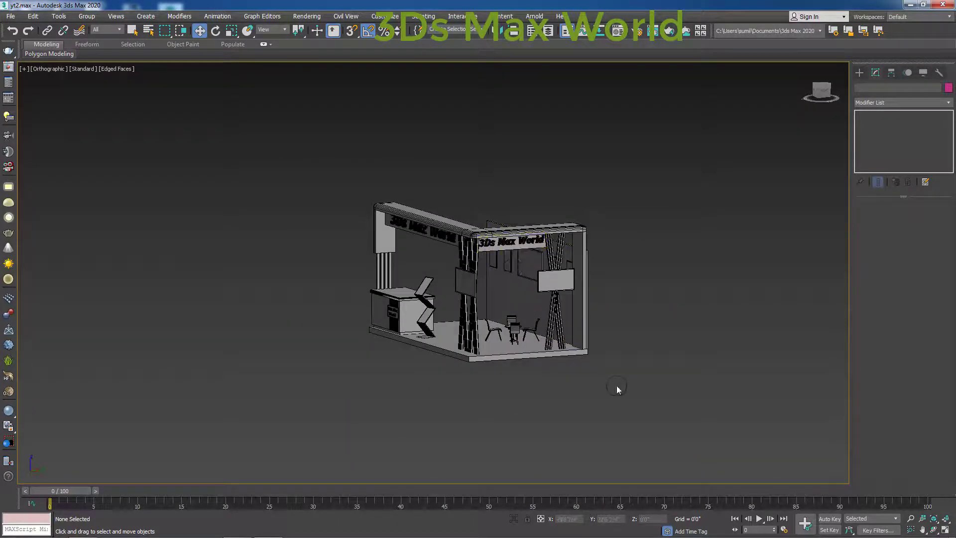
mouse_move(527, 408)
middle_mouse_down()
mouse_move(572, 405)
mouse_move(509, 367)
mouse_move(540, 416)
mouse_move(565, 399)
mouse_move(529, 394)
mouse_move(537, 428)
mouse_move(583, 445)
mouse_move(572, 403)
middle_mouse_up()
scroll(531, 395, "up", 2)
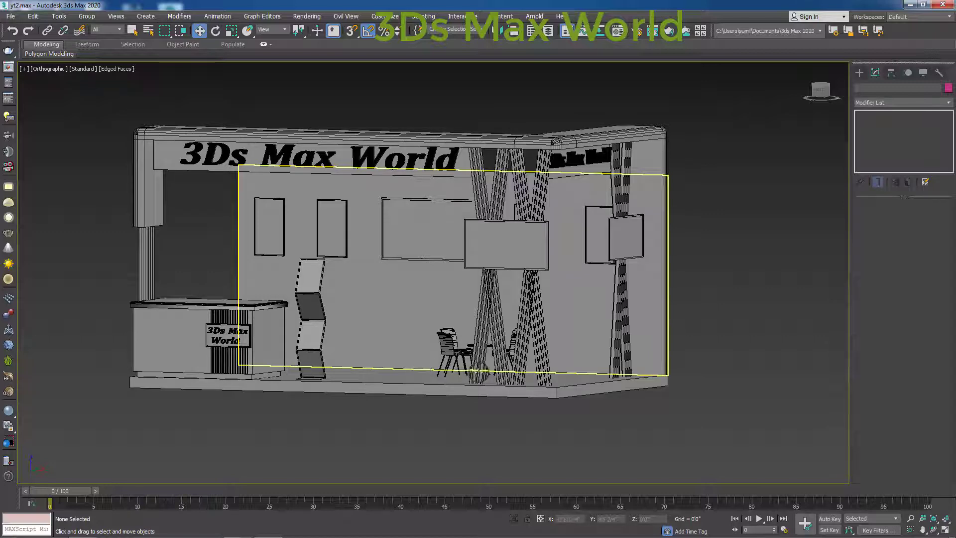
left_click(653, 366)
key("1")
key("s")
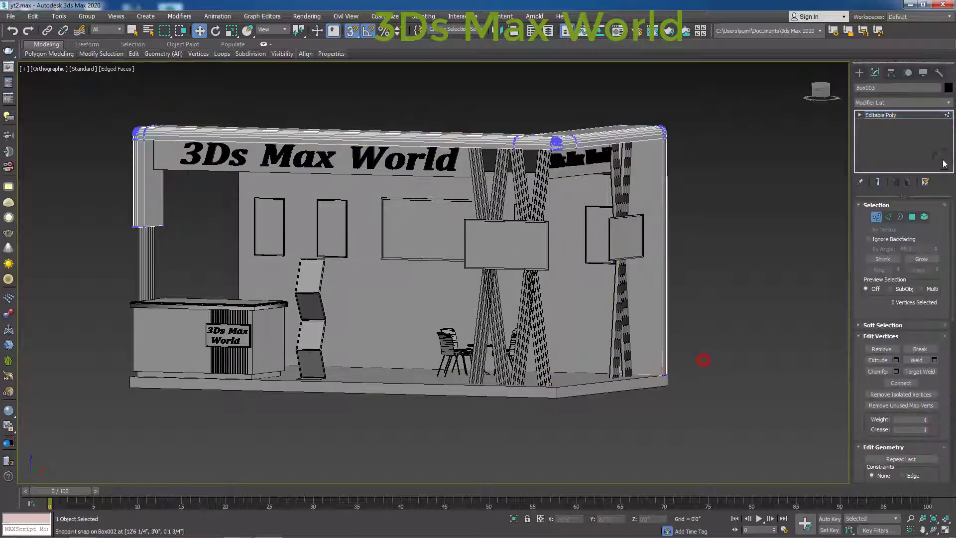
left_click(889, 215)
left_click(778, 345)
scroll(722, 336, "down", 4)
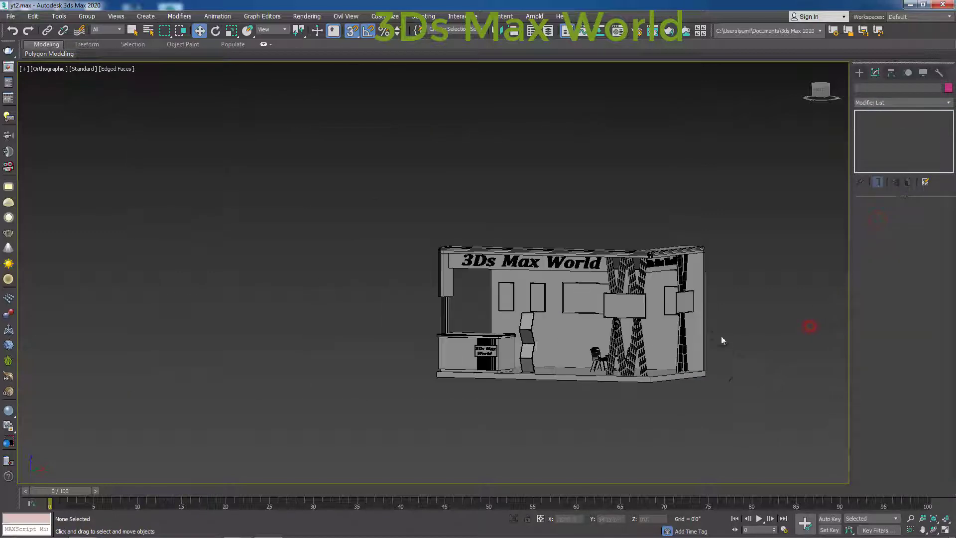
mouse_move(589, 329)
middle_mouse_down()
mouse_move(554, 304)
mouse_move(522, 301)
middle_mouse_up()
key("t")
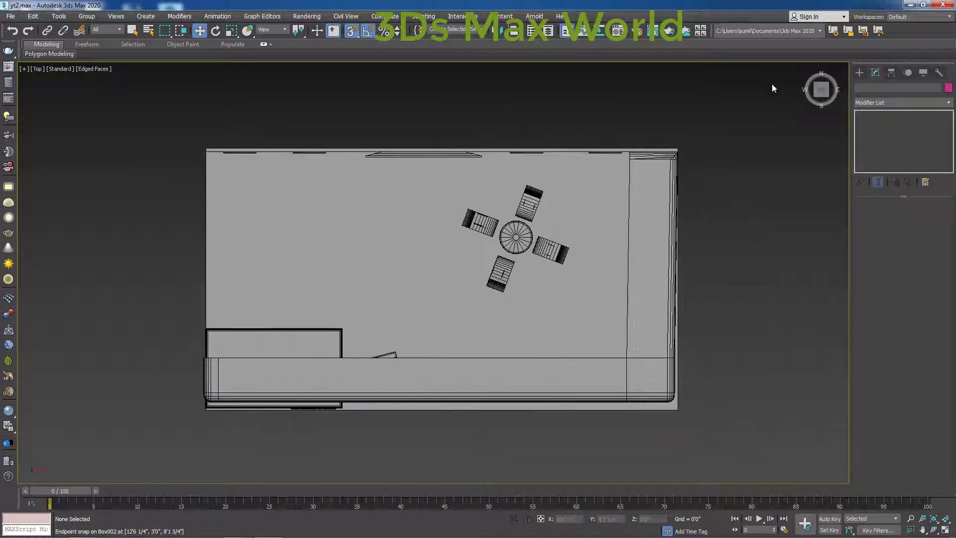
Step: Pick the Torus standard primitive and turn off snapping
left_click(859, 73)
left_click(882, 140)
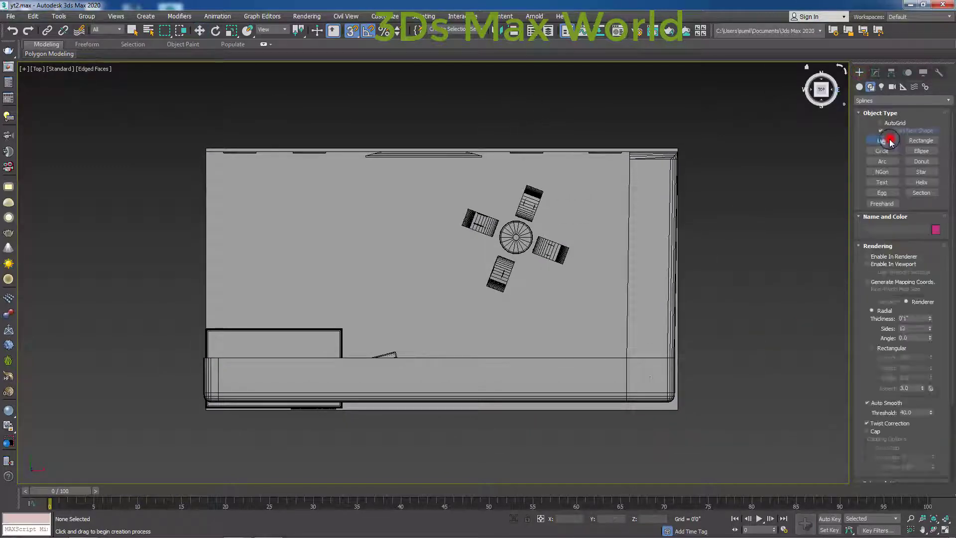
left_click(861, 88)
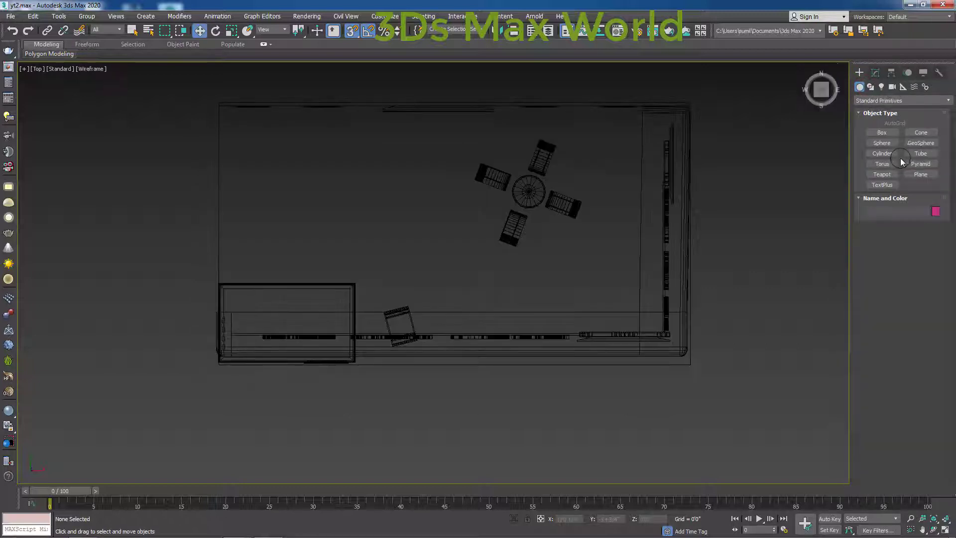
middle_click_drag(757, 267, 769, 294)
scroll(769, 294, "down", 3)
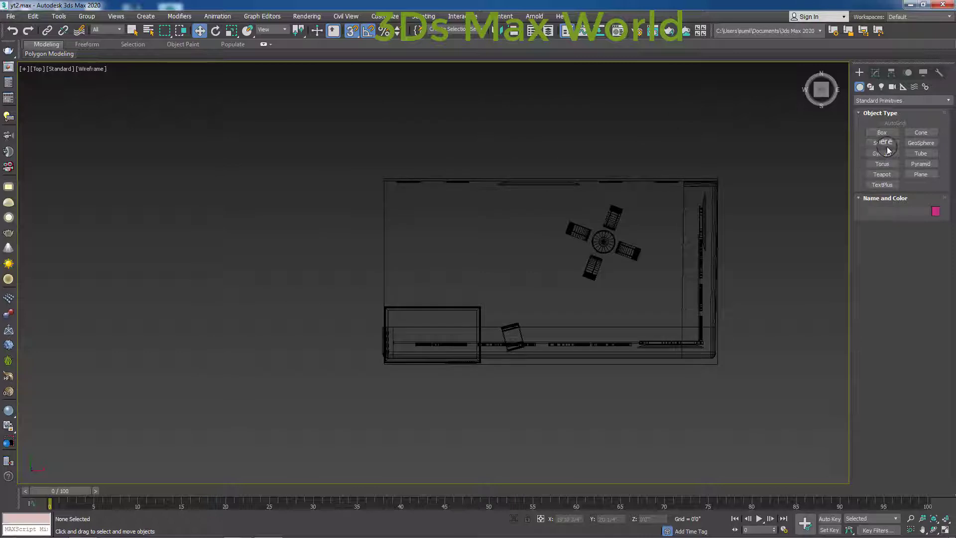
left_click(887, 164)
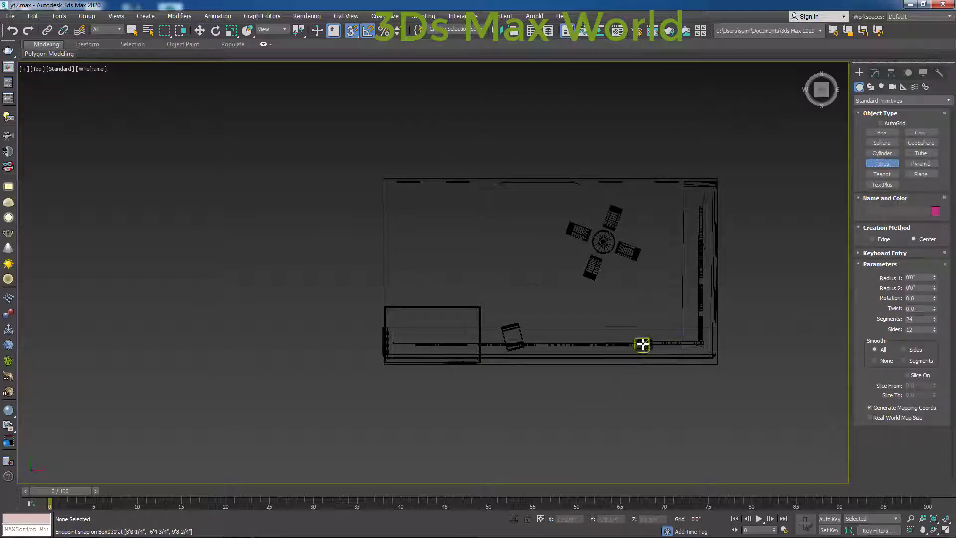
left_click(353, 32)
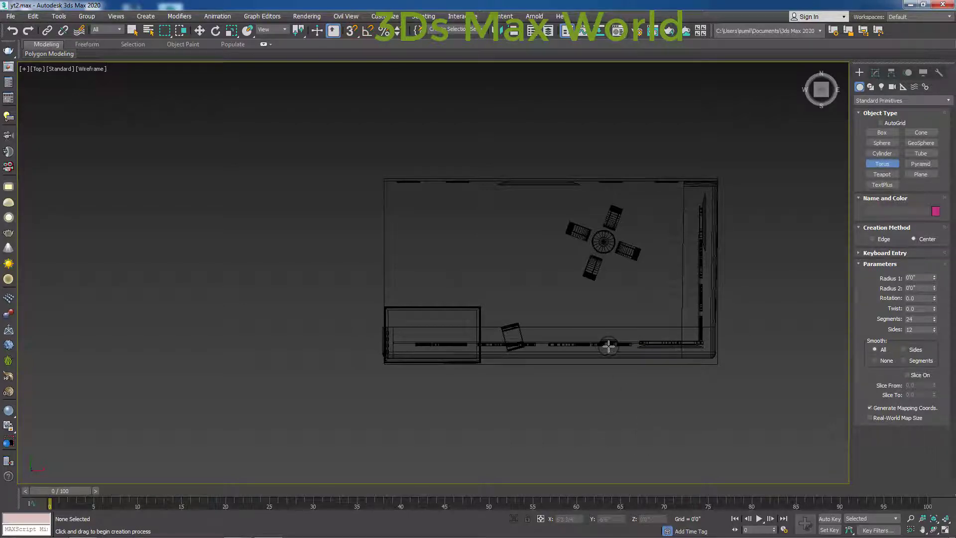
Step: Start drawing a small torus, Torus001, inside the front wall, right of the chair
key("w")
scroll(609, 347, "up", 3)
scroll(618, 351, "up", 2)
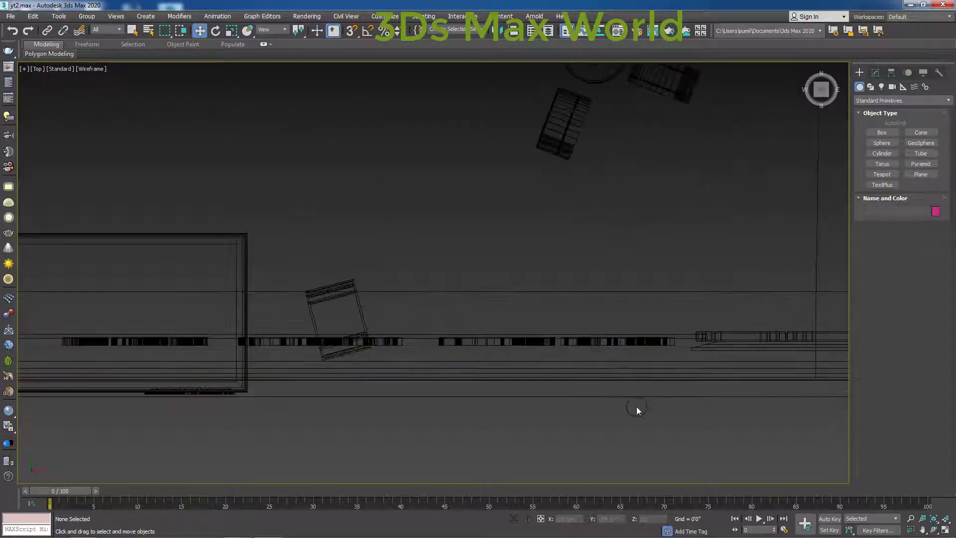
middle_click_drag(638, 410, 580, 400)
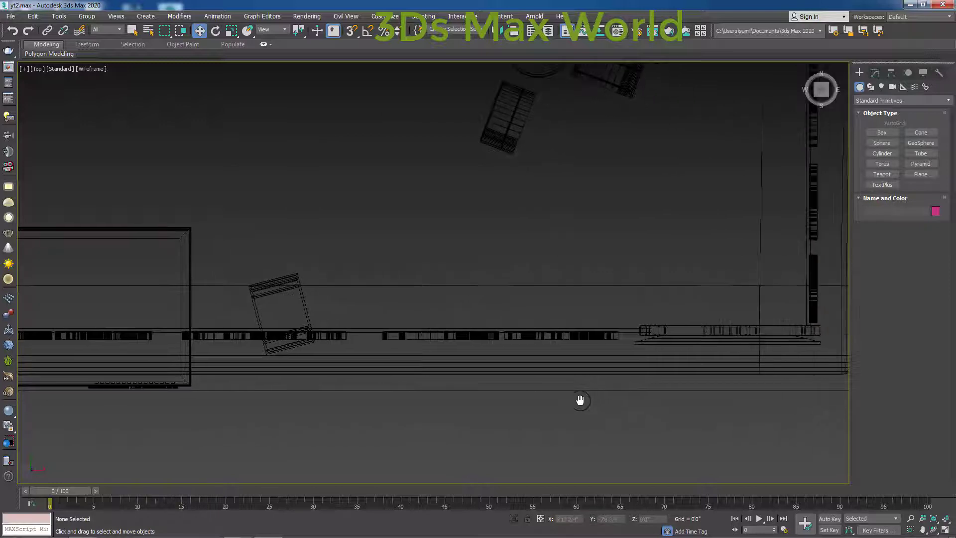
left_click(888, 165)
left_click_drag(610, 312, 618, 297)
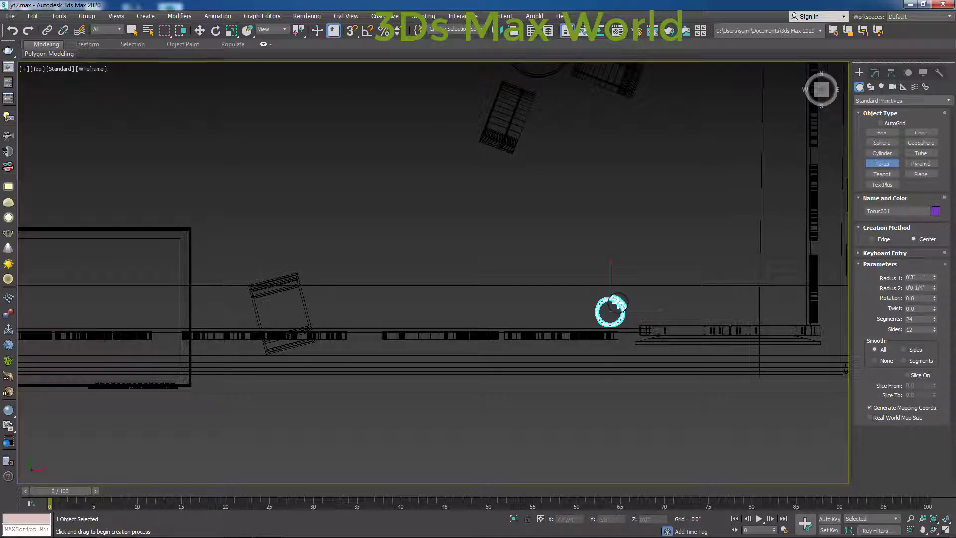
Step: Raise the torus from floor level toward the top of the booth in shaded Front view
key("w")
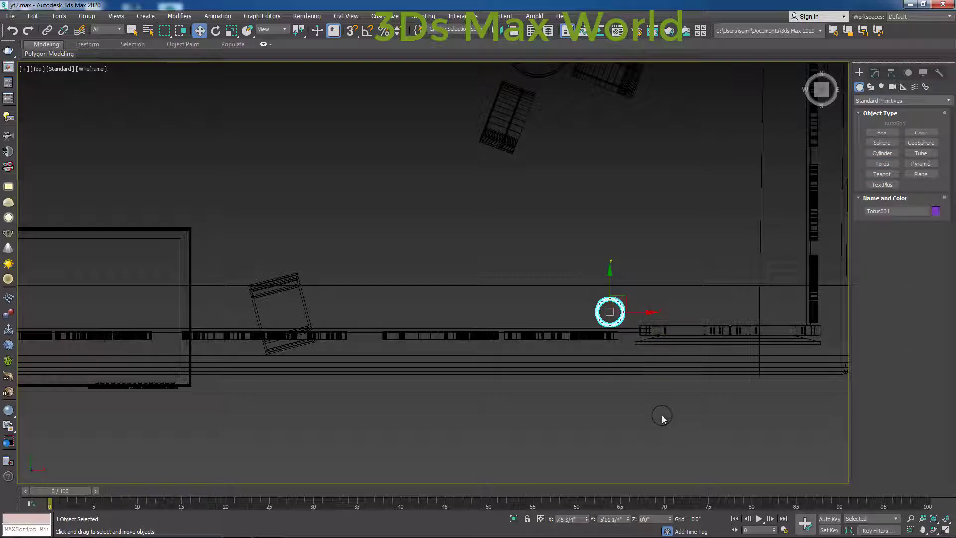
middle_click_drag(662, 416, 657, 364, "alt")
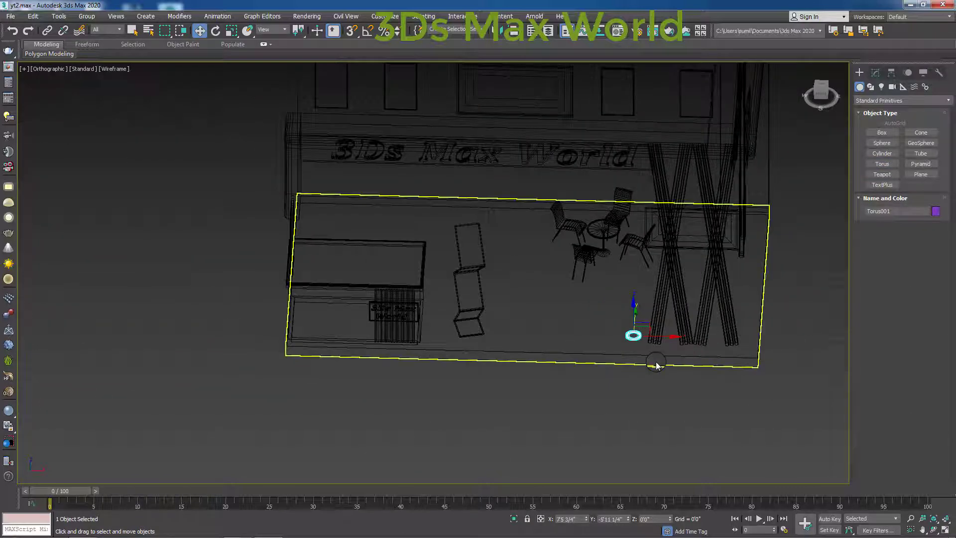
key("f")
scroll(626, 373, "up", 2)
scroll(619, 448, "up", 1)
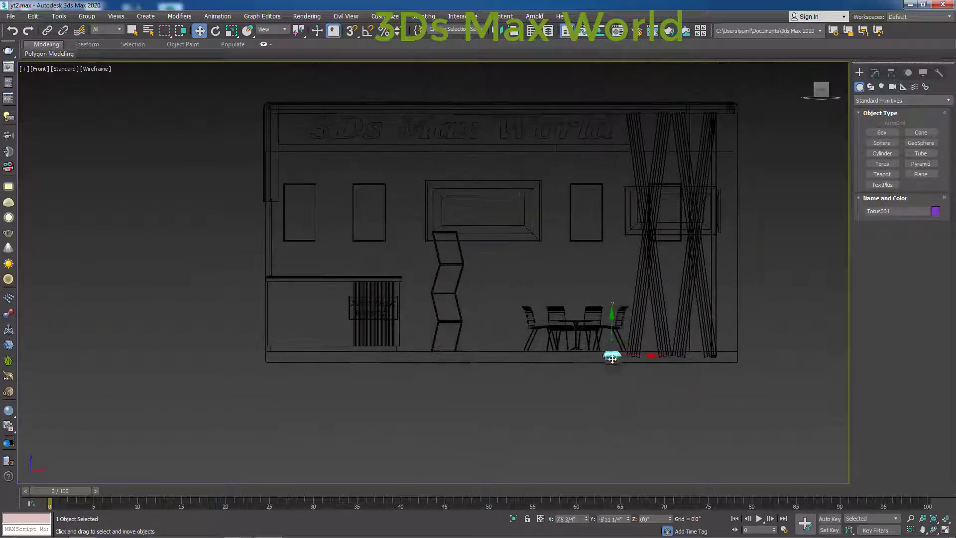
key("F3")
left_click_drag(614, 353, 598, 92)
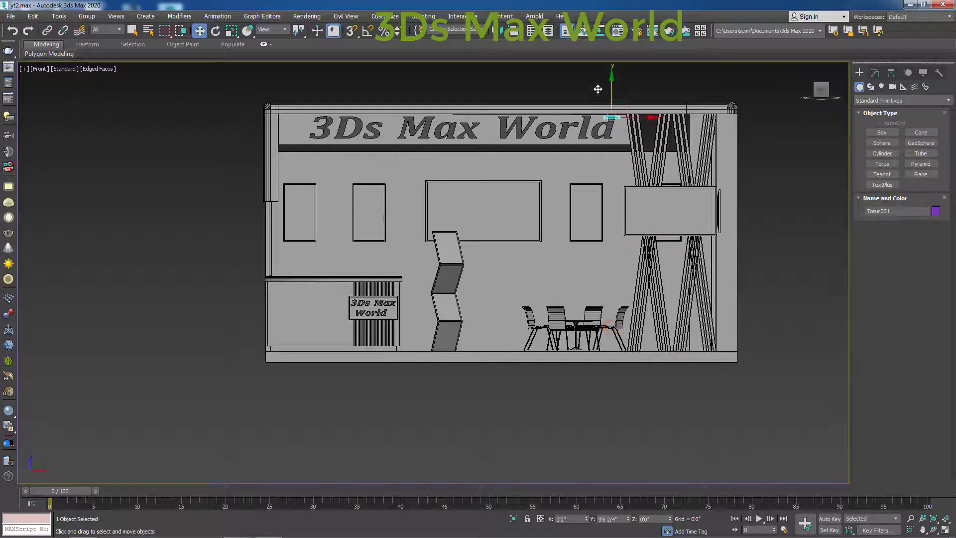
Step: Set the torus onto the sign's top edge above 'World'
scroll(625, 248, "up", 5)
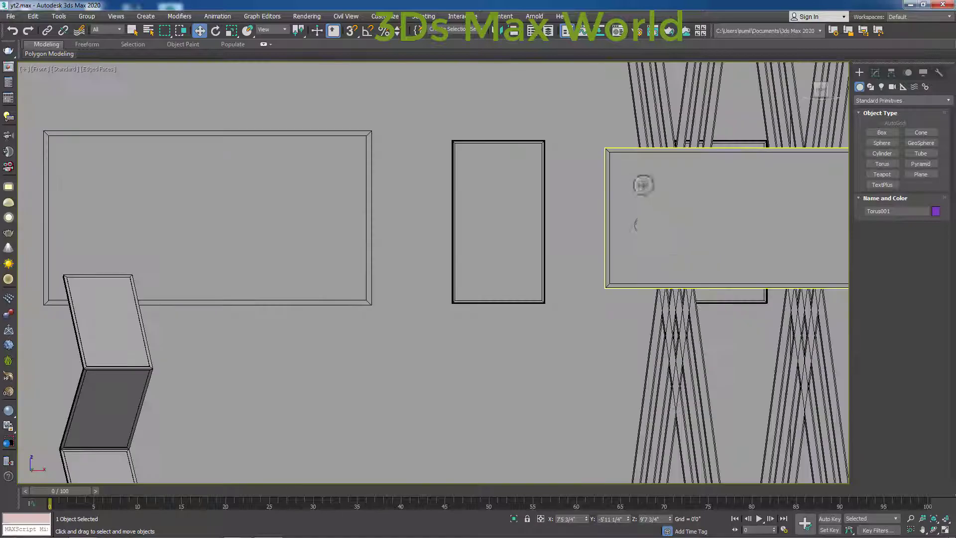
scroll(641, 186, "down", 2)
scroll(668, 265, "down", 2)
middle_click_drag(649, 267, 642, 227, "alt")
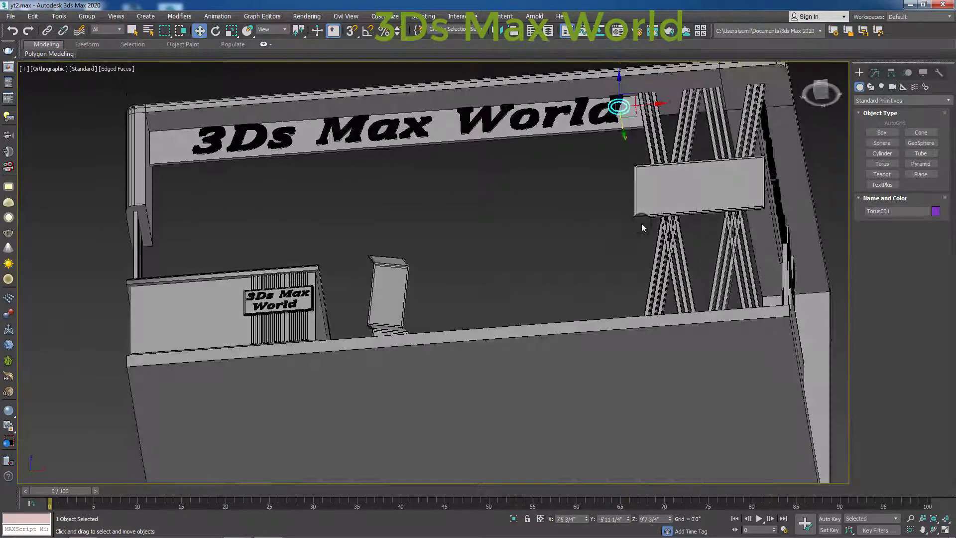
left_click_drag(621, 84, 617, 62)
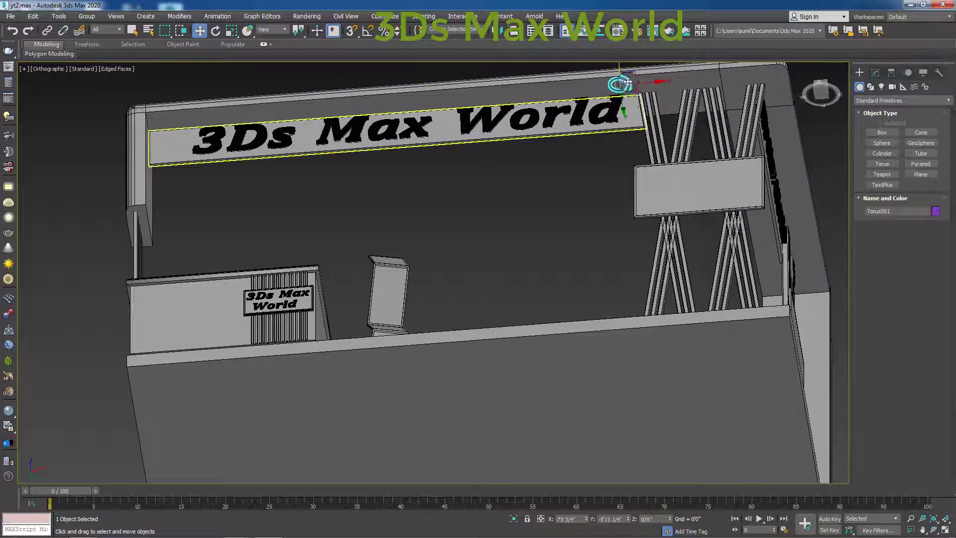
scroll(662, 220, "up", 2)
scroll(661, 219, "up", 3)
mouse_move(662, 220)
middle_mouse_down()
mouse_move(621, 284)
mouse_move(598, 209)
middle_mouse_up()
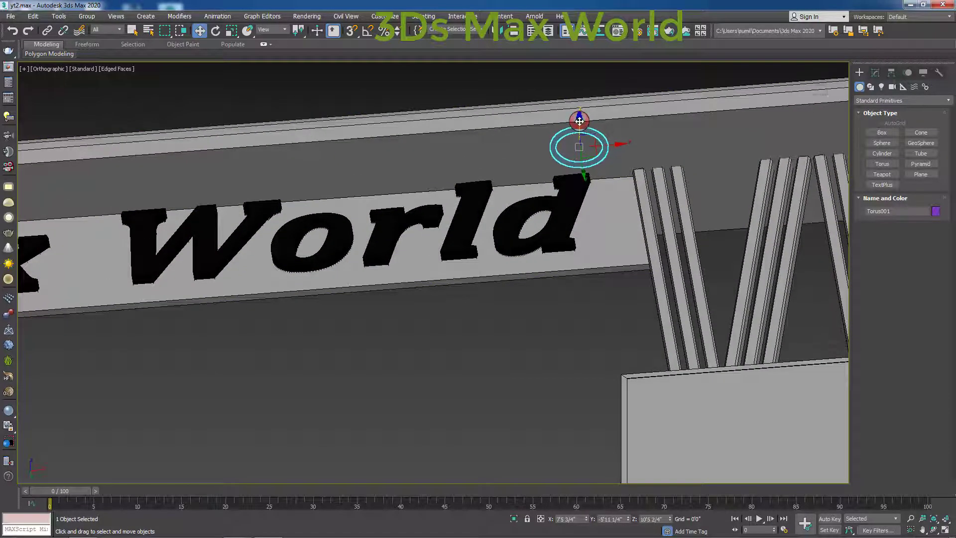
left_click(874, 73)
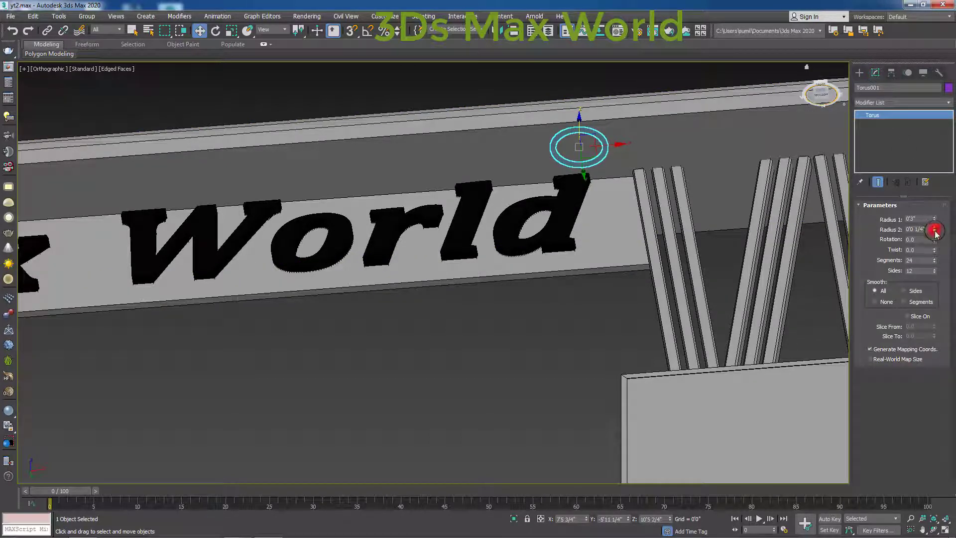
Step: Set the torus Radius 2 to 0 and nudge the ring slightly higher
left_click_drag(935, 230, 938, 243)
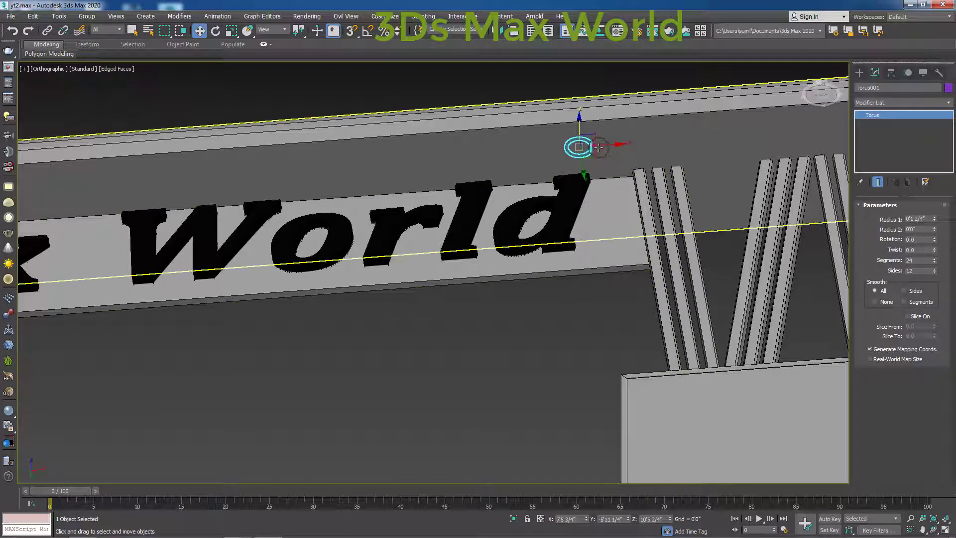
left_click_drag(577, 127, 576, 123)
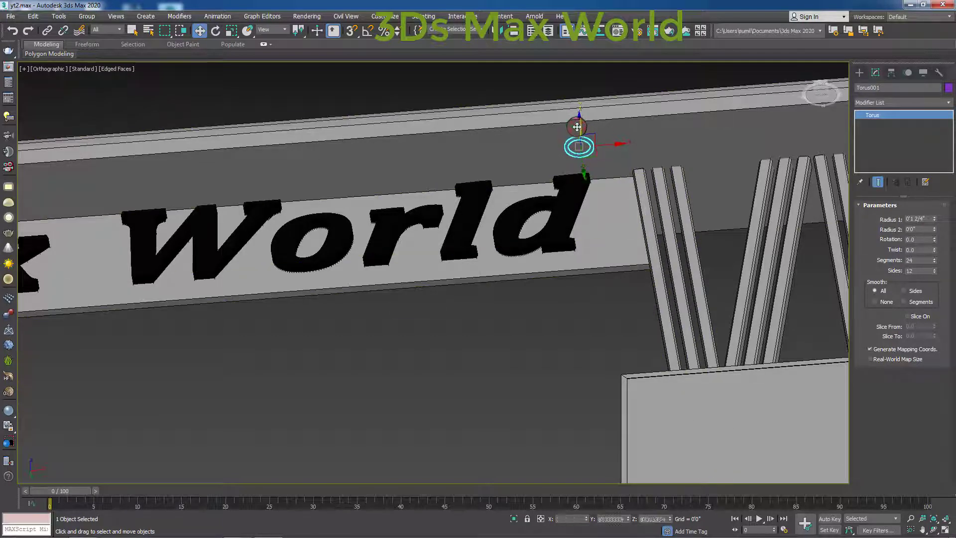
scroll(582, 143, "up", 5)
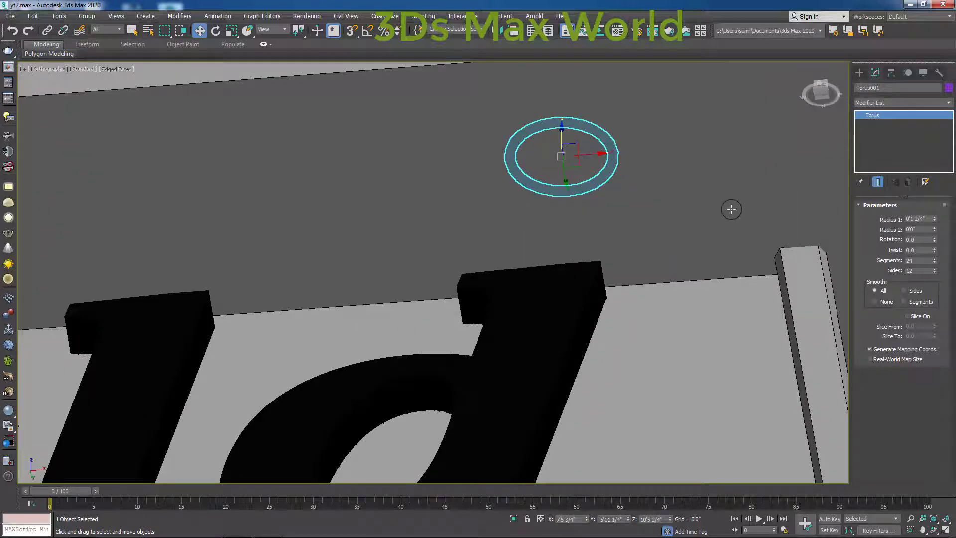
mouse_move(731, 207)
middle_mouse_down("alt")
mouse_move(705, 207)
mouse_move(701, 247)
middle_mouse_up("alt")
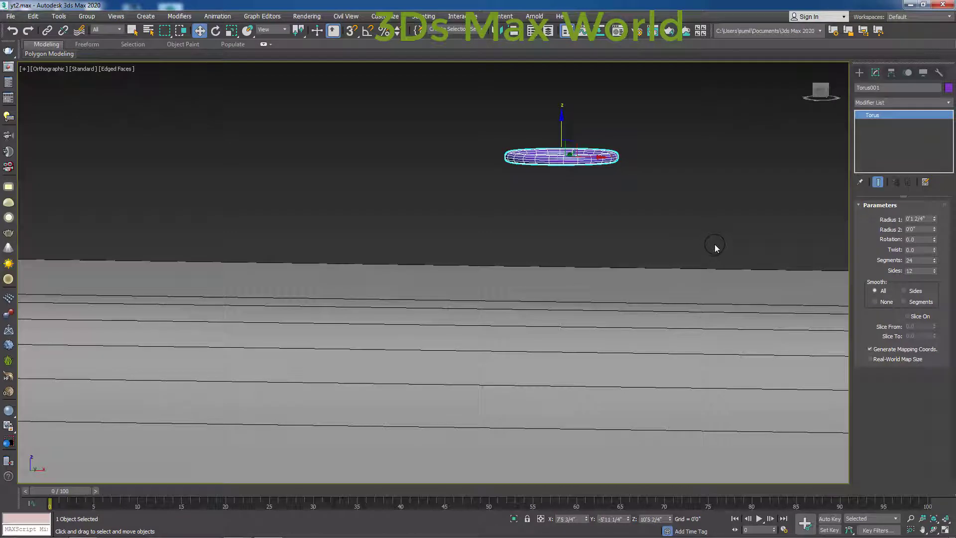
Step: In Front wireframe view, lower the torus onto the sign's top edge above the 'd', then deselect
key("f")
middle_click_drag(632, 307, 603, 426)
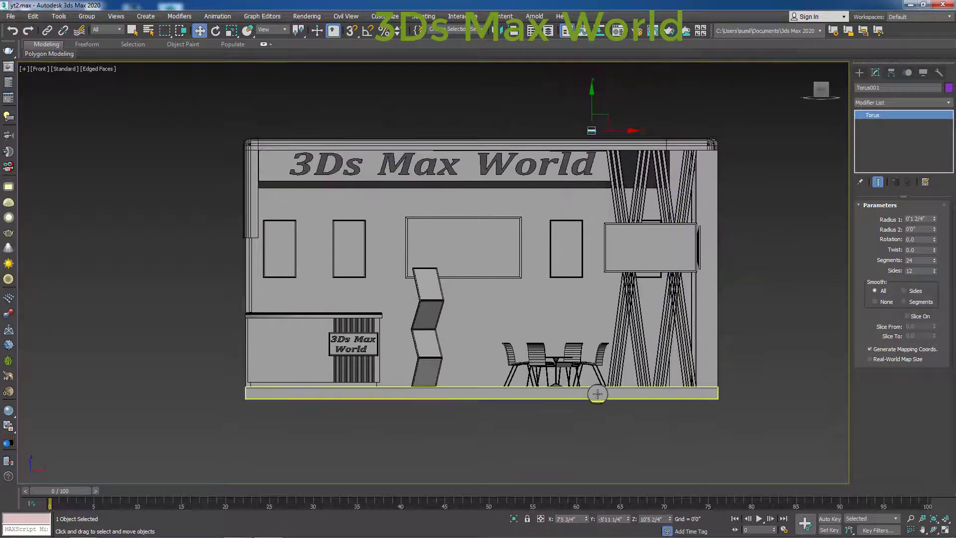
key("F3")
scroll(587, 97, "up", 3)
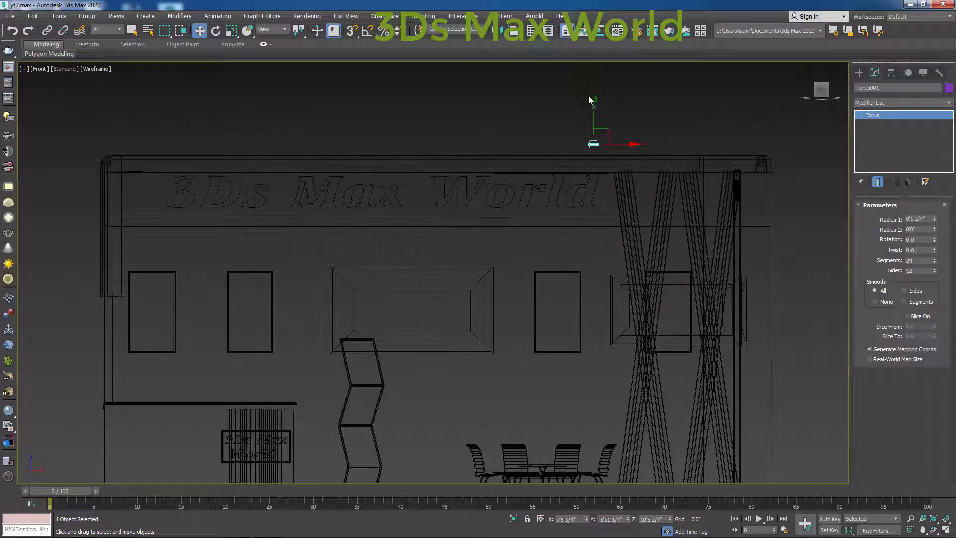
left_click_drag(590, 96, 597, 131)
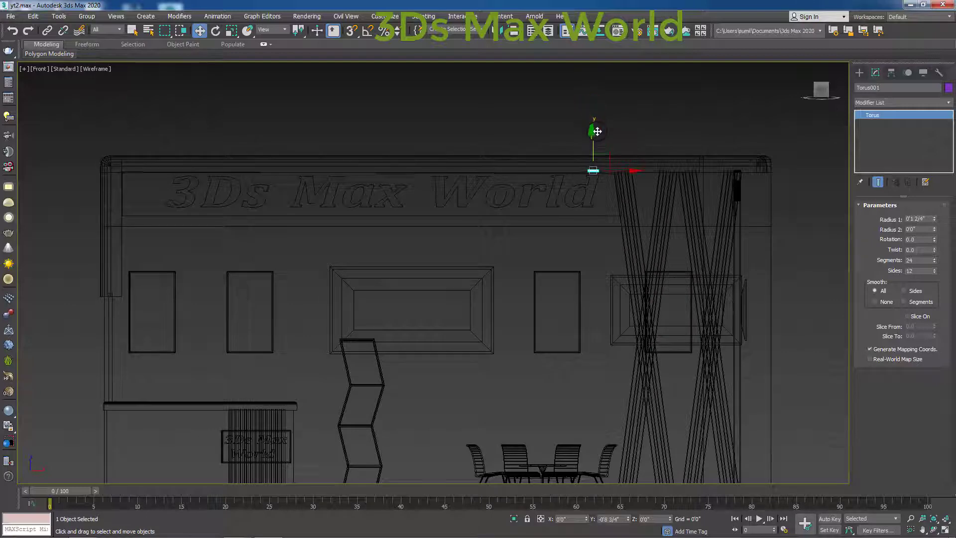
scroll(597, 171, "up", 3)
scroll(598, 174, "up", 1)
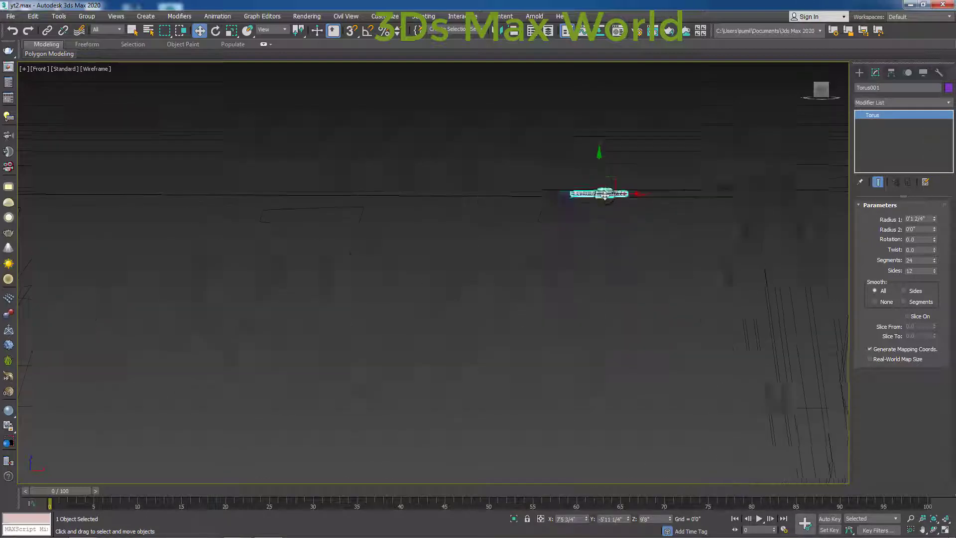
scroll(600, 172, "up", 1)
left_click_drag(597, 166, 597, 170)
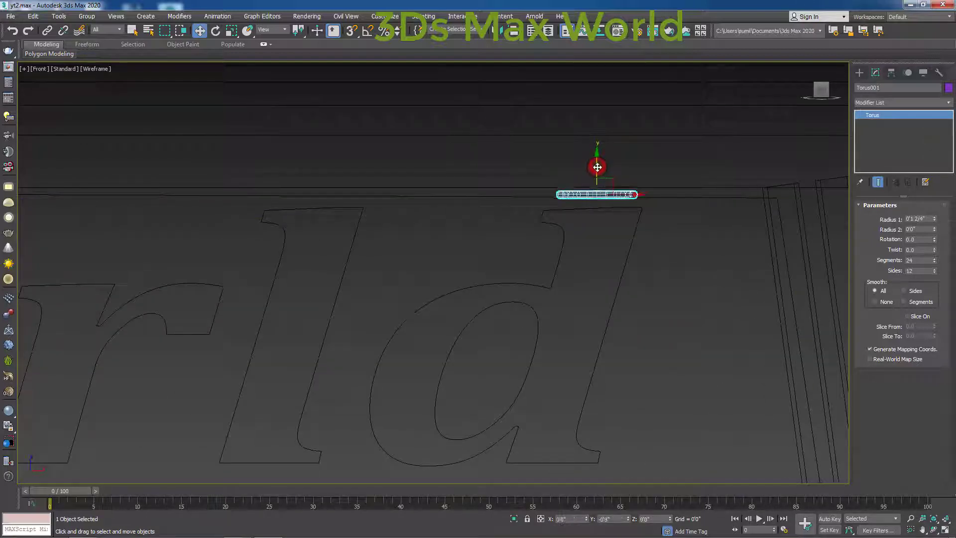
left_click(655, 256)
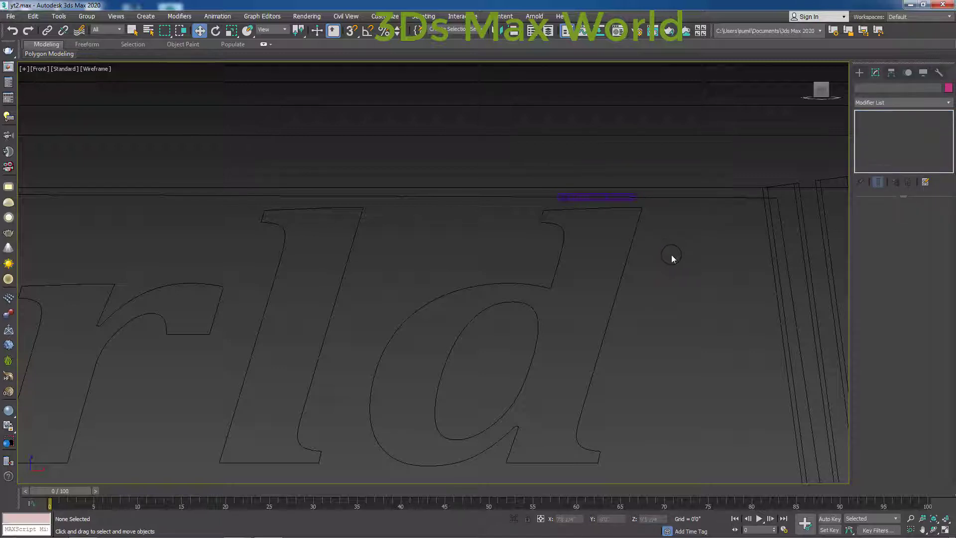
Step: Orbit and zoom to a shaded perspective view looking down on the booth
scroll(672, 256, "down", 2)
scroll(671, 267, "down", 2)
scroll(670, 269, "down", 5)
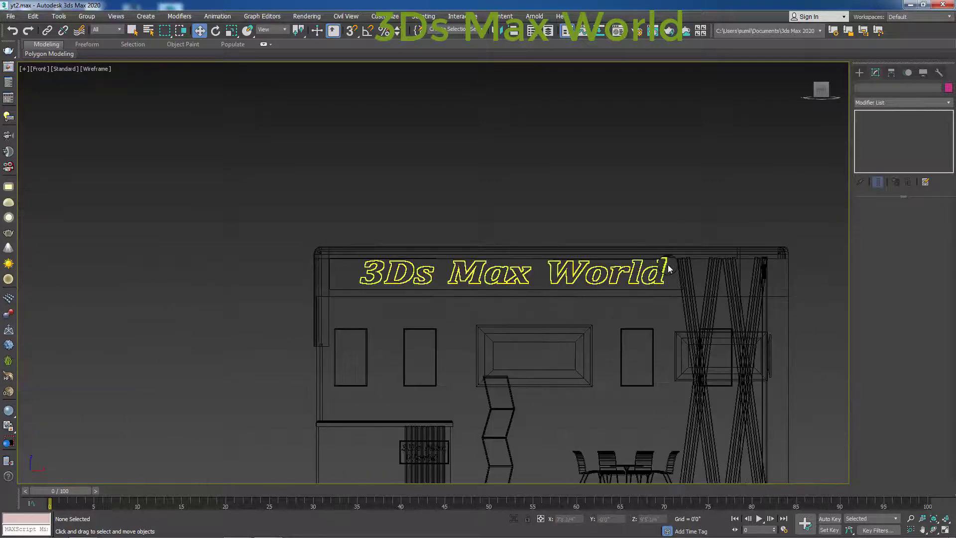
key("F3")
scroll(668, 268, "up", 5)
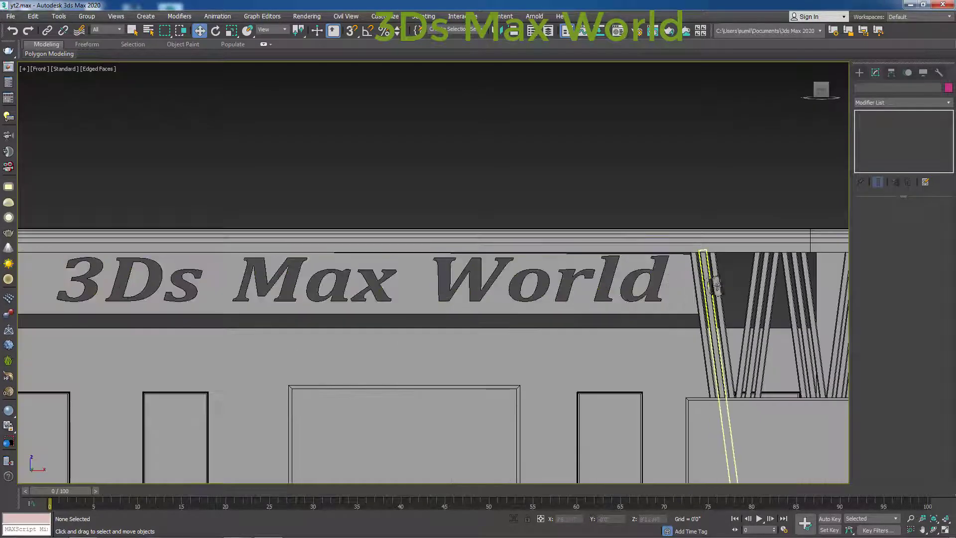
mouse_move(722, 267)
middle_mouse_down("alt")
mouse_move(681, 238)
mouse_move(609, 220)
middle_mouse_up("alt")
scroll(591, 195, "down", 5)
scroll(591, 192, "down", 1)
scroll(592, 190, "down", 1)
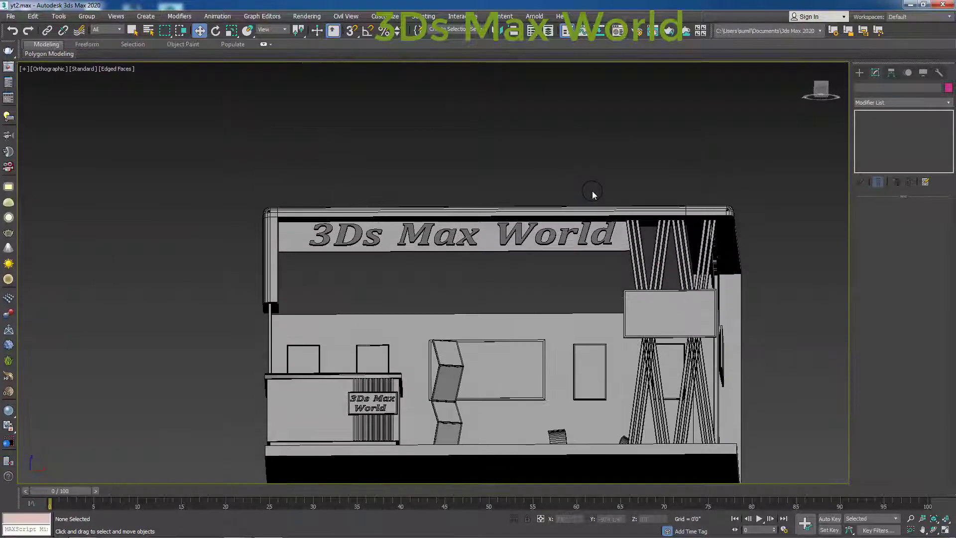
key("p")
mouse_move(594, 261)
middle_mouse_down()
mouse_move(555, 249)
mouse_move(555, 217)
middle_mouse_up()
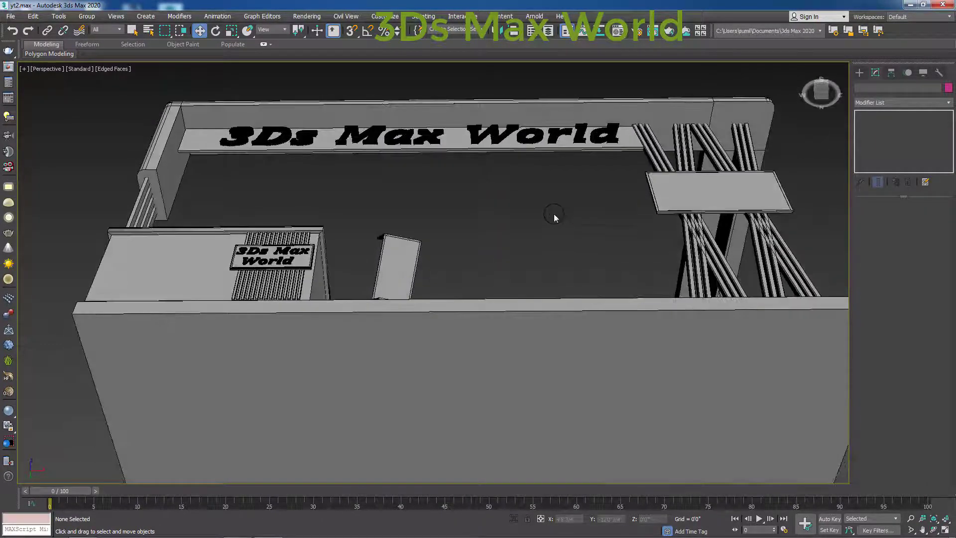
Step: Reselect the torus and, in Top wireframe view, move it toward the sign's front
key("F3")
key("F3")
mouse_move(592, 216)
middle_mouse_down("alt")
mouse_move(486, 325)
mouse_move(427, 299)
mouse_move(416, 262)
middle_mouse_up("alt")
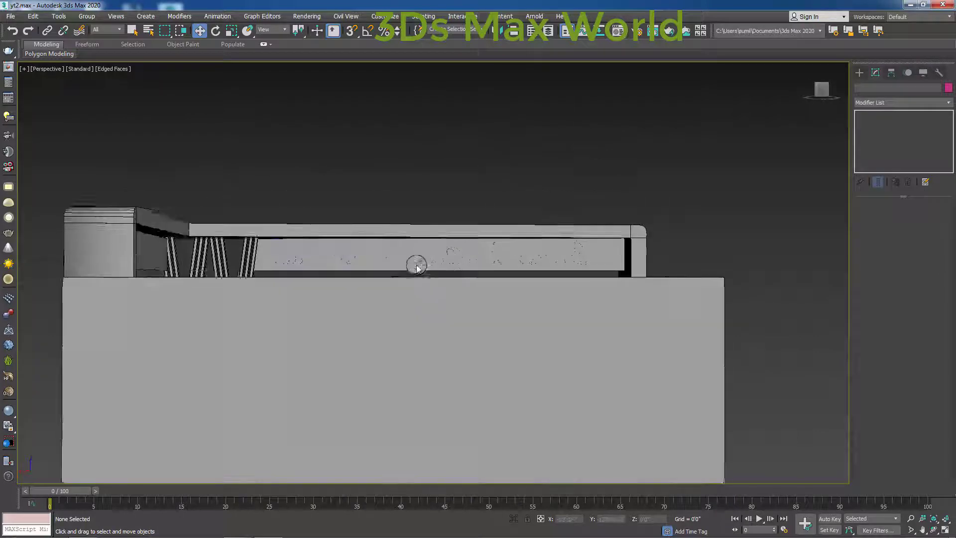
scroll(273, 240, "up", 5)
scroll(273, 261, "up", 3)
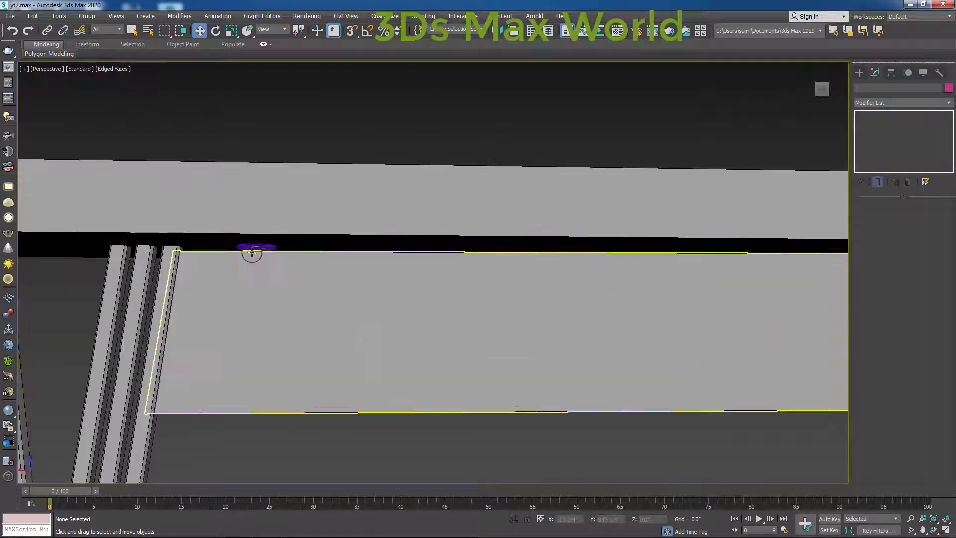
left_click(257, 247)
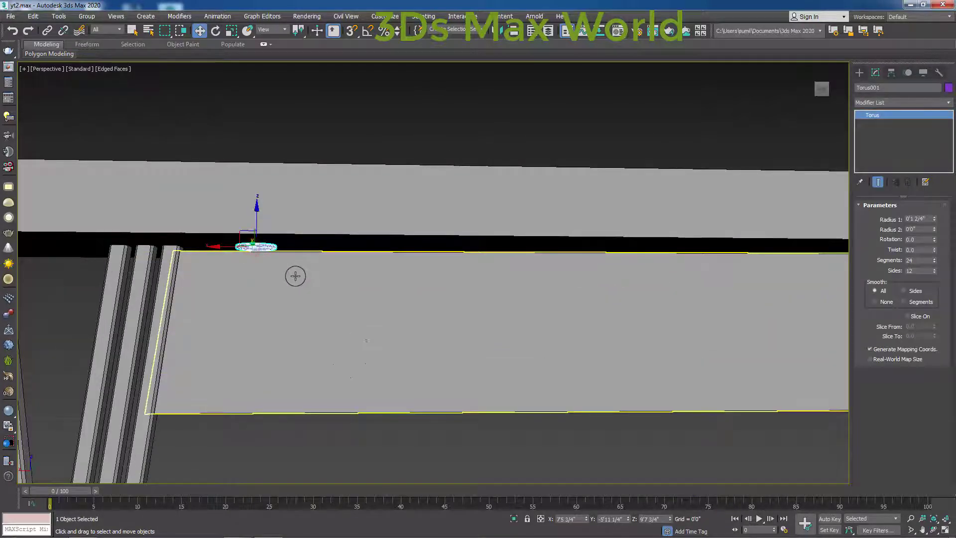
key("t")
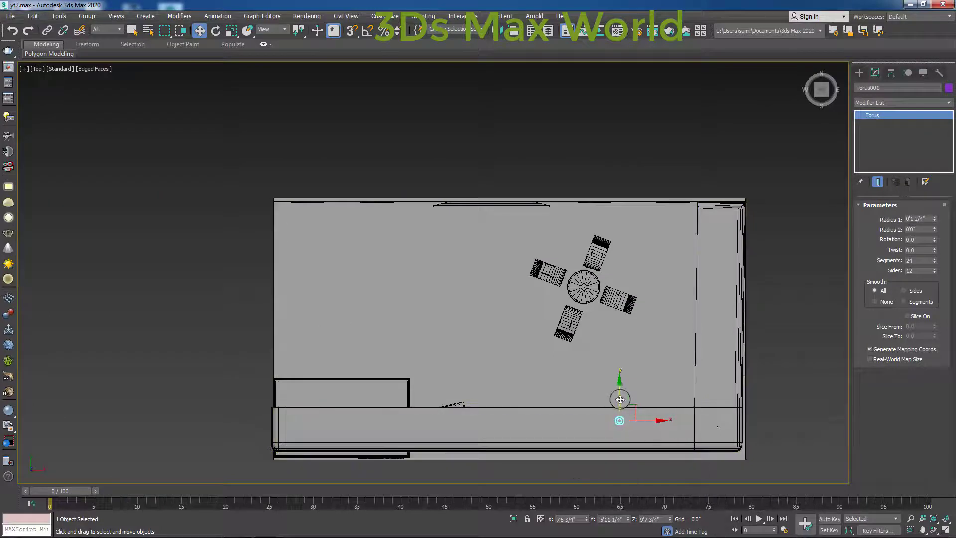
key("F3")
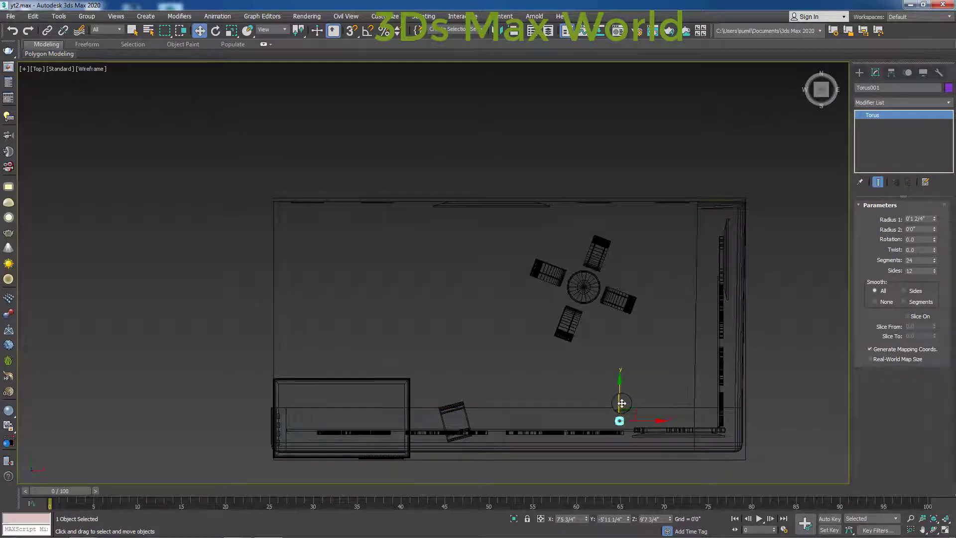
left_click_drag(619, 395, 621, 414)
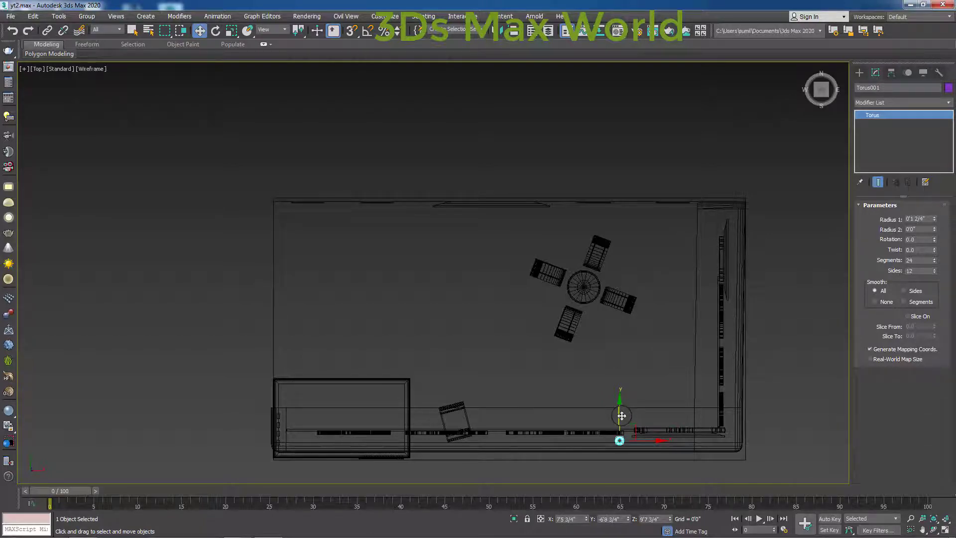
Step: In shaded view, lower the torus slightly onto the sign face
key("F3")
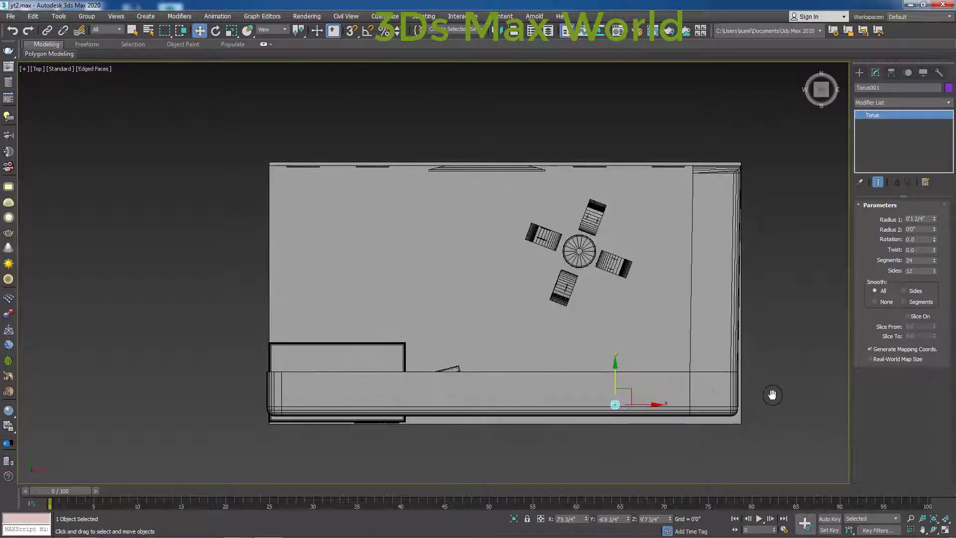
middle_click_drag(775, 390, 781, 251, "alt")
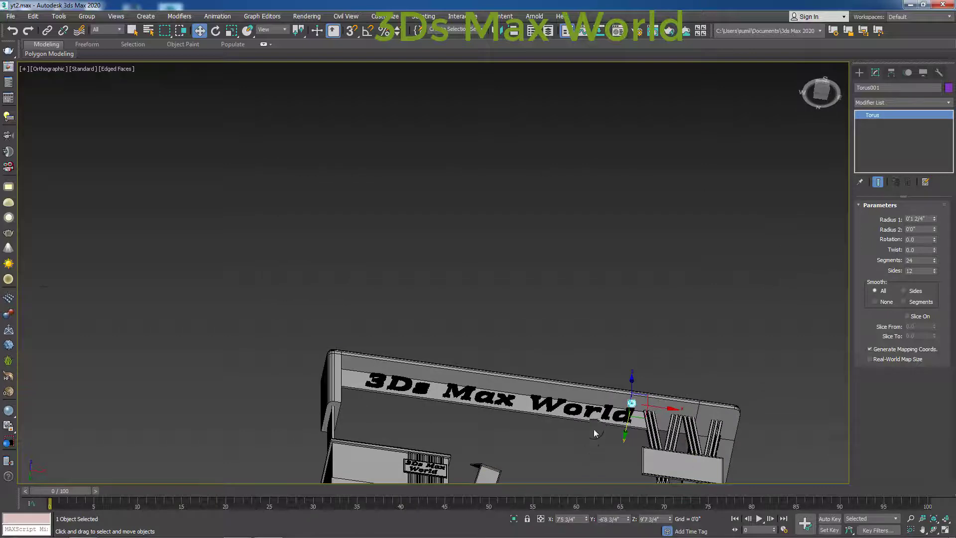
scroll(625, 409, "up", 5)
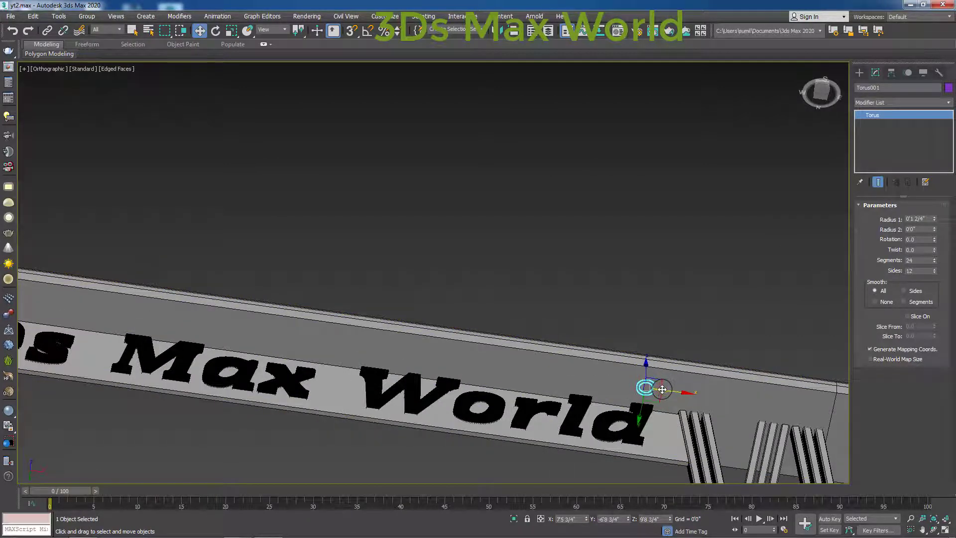
left_click_drag(663, 389, 675, 397)
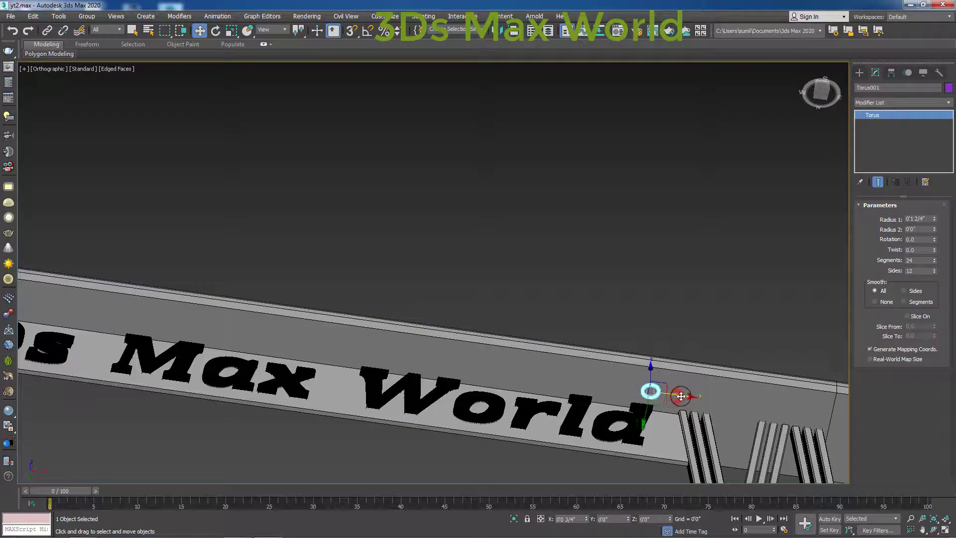
scroll(677, 397, "down", 3)
scroll(757, 412, "down", 2)
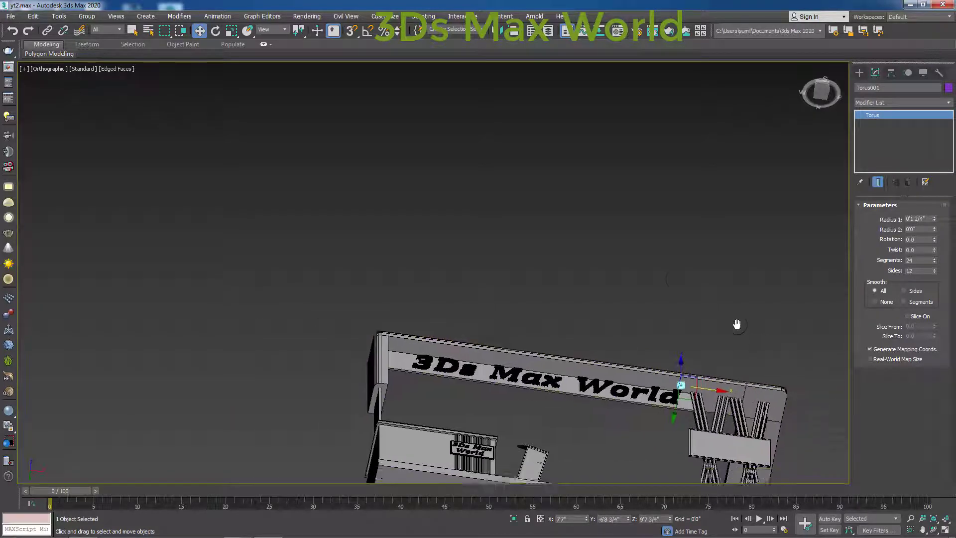
Step: Slide the torus to the sign's right end past 'World', check it, and reselect it
middle_click_drag(756, 412, 635, 339)
left_click_drag(634, 327, 687, 327)
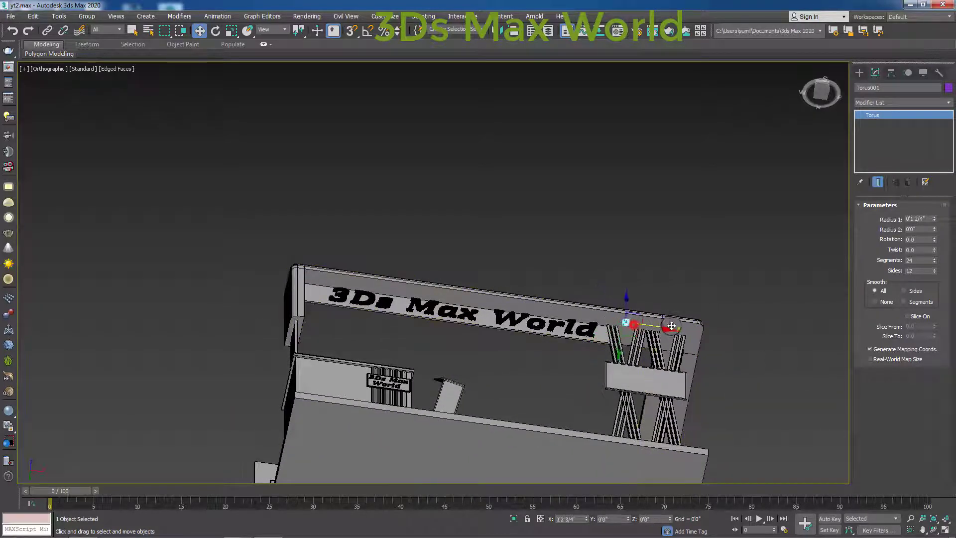
scroll(670, 324, "up", 4)
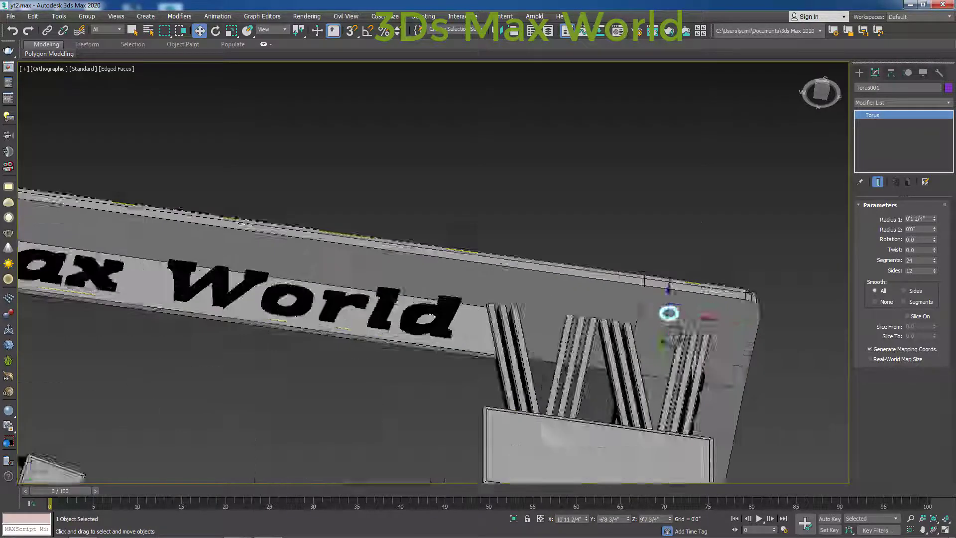
scroll(658, 311, "up", 3)
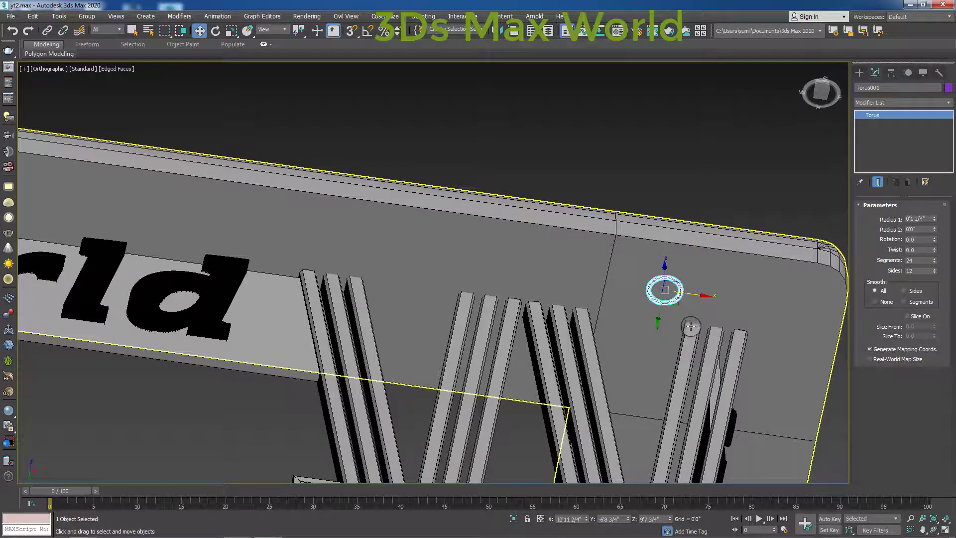
left_click(684, 186)
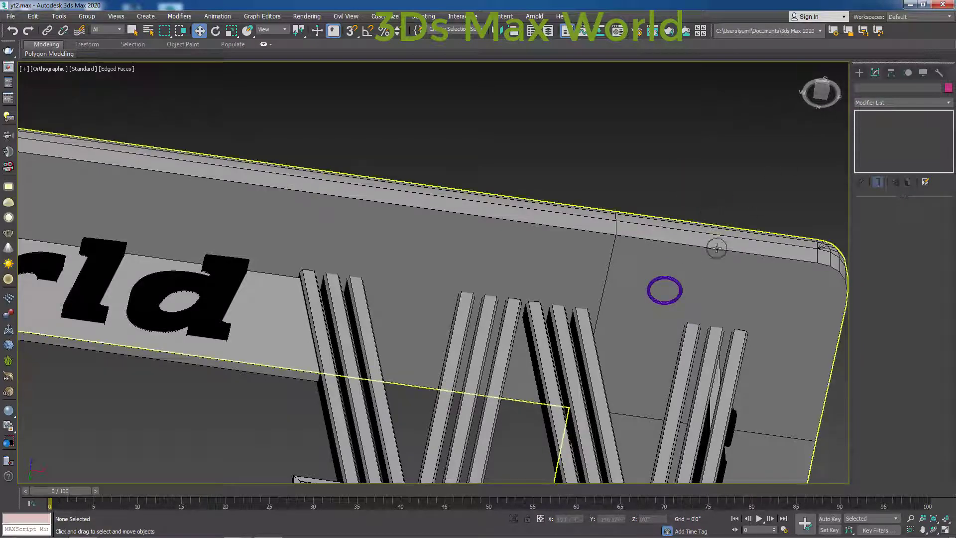
left_click(681, 288)
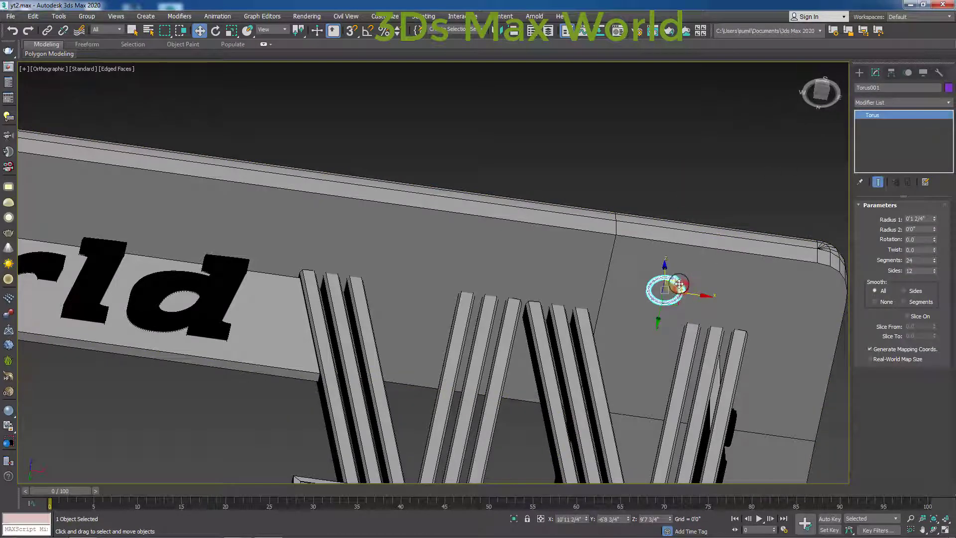
Step: From Top view, create a small sphere, Sphere001, at the torus ring's centre
key("z")
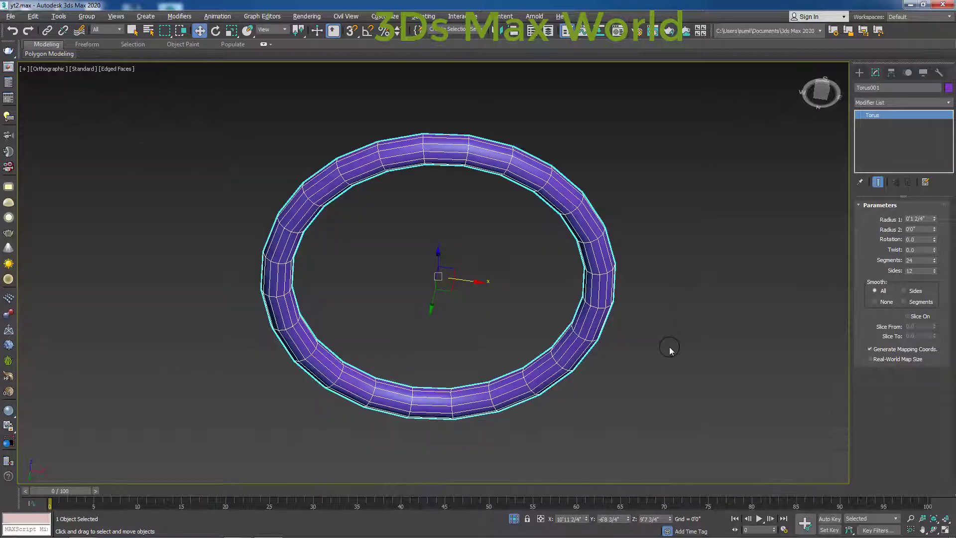
key("t")
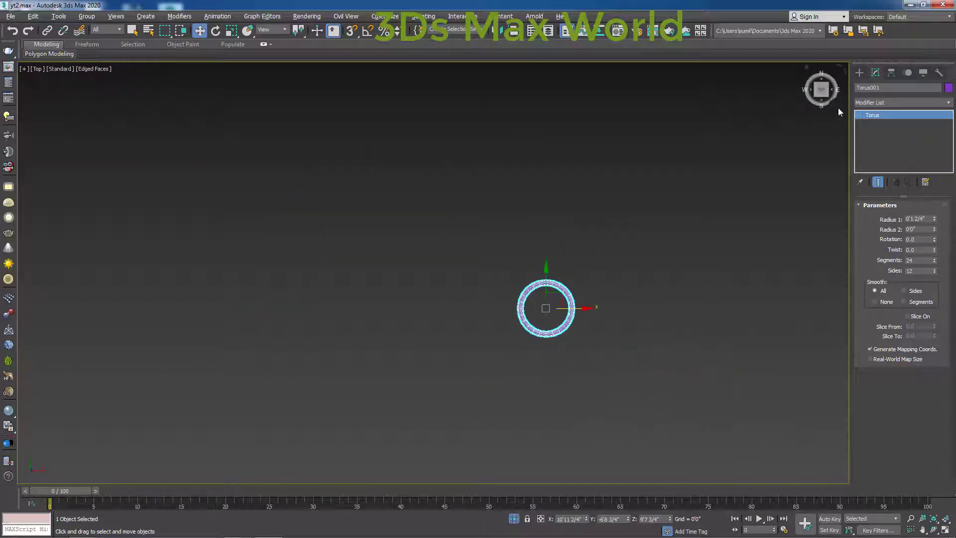
left_click(859, 73)
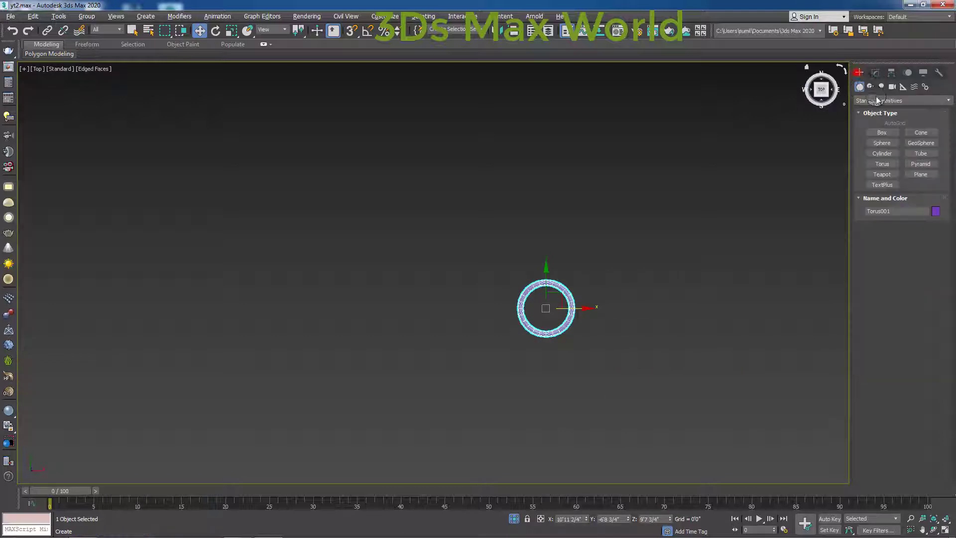
left_click(885, 144)
left_click_drag(546, 308, 564, 323)
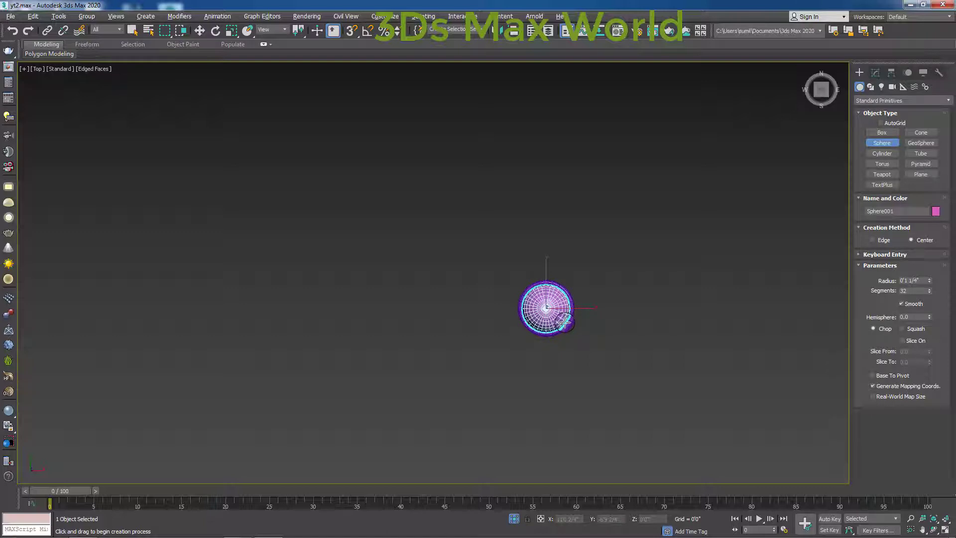
key("w")
middle_click_drag(584, 402, 580, 339, "alt")
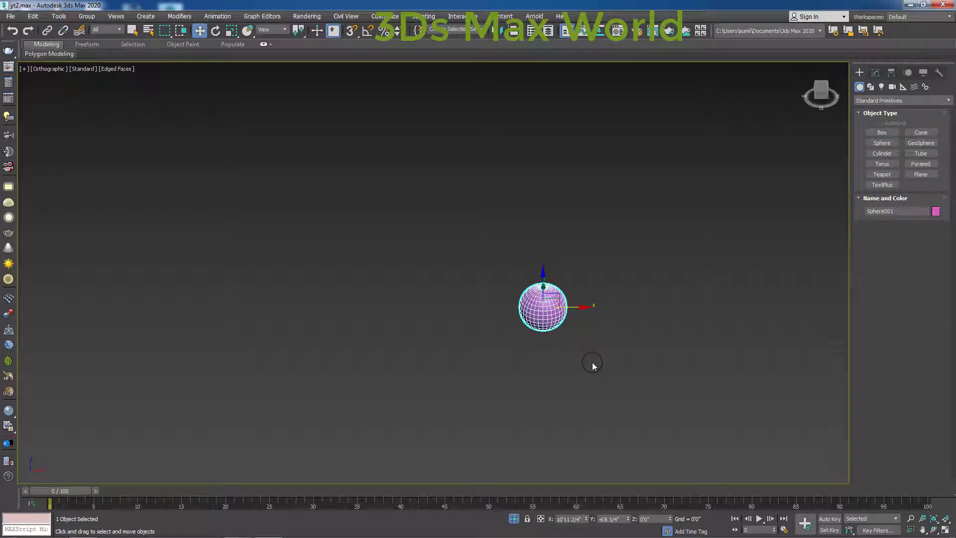
Step: In Front view, select only the sphere and raise it to the ring's height
key("f")
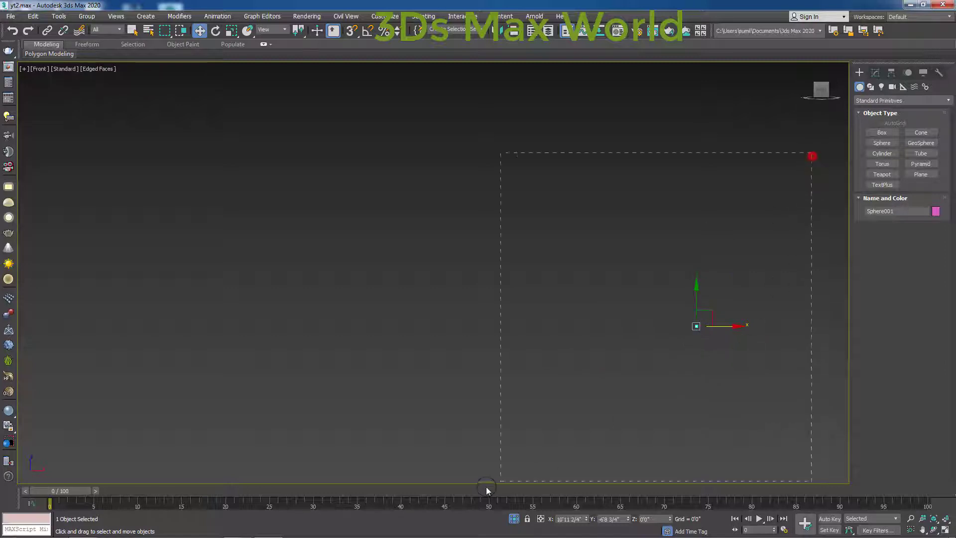
left_click_drag(486, 486, 647, 426)
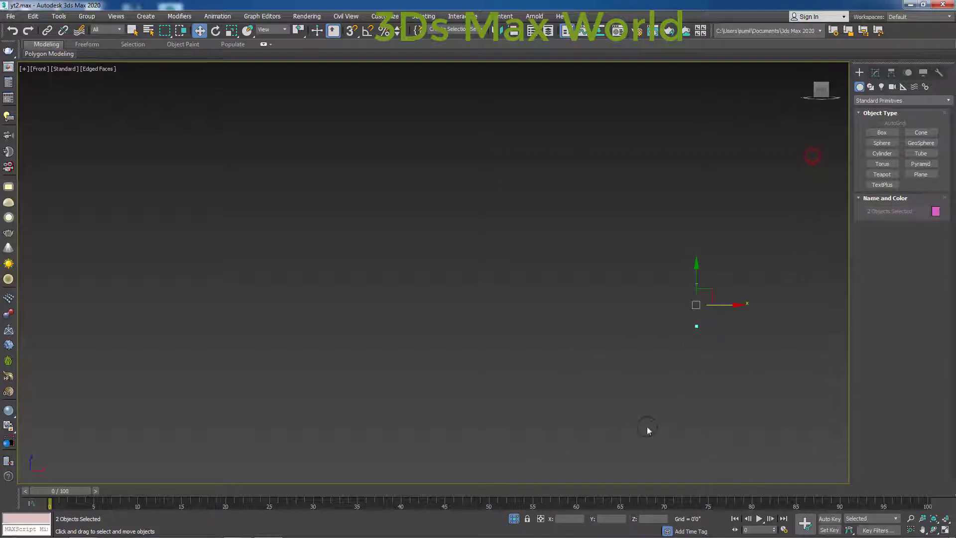
left_click(633, 301)
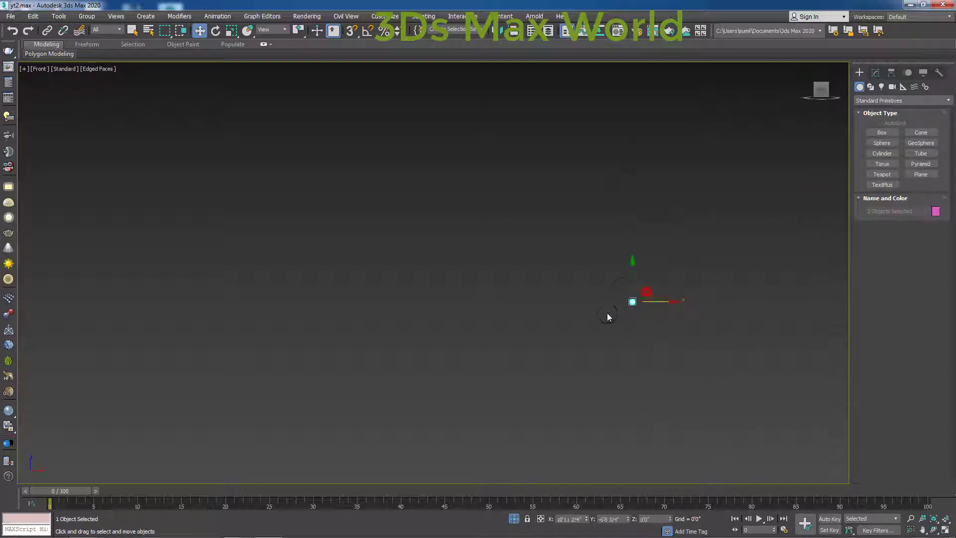
mouse_move(633, 273)
left_mouse_down()
mouse_move(634, 189)
mouse_move(601, 353)
left_mouse_up()
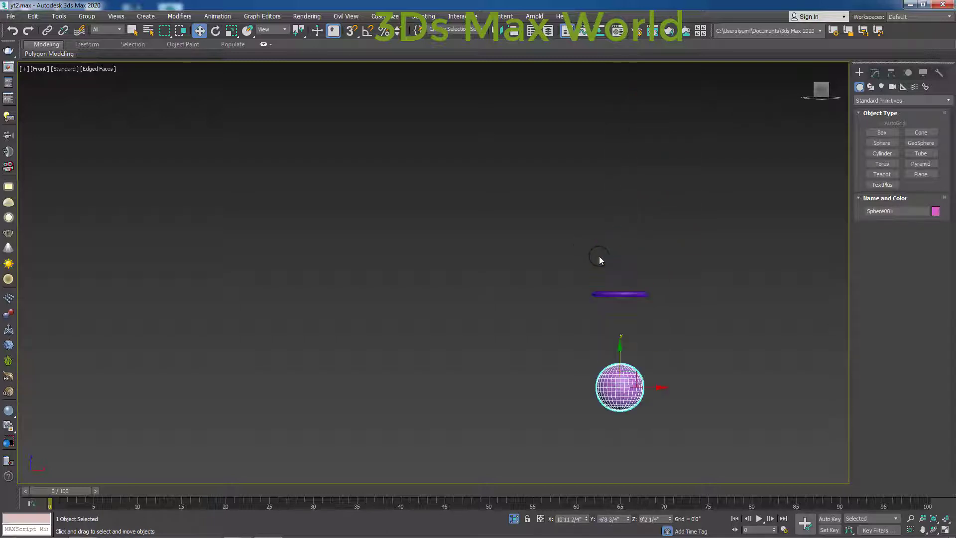
left_click_drag(622, 359, 624, 277)
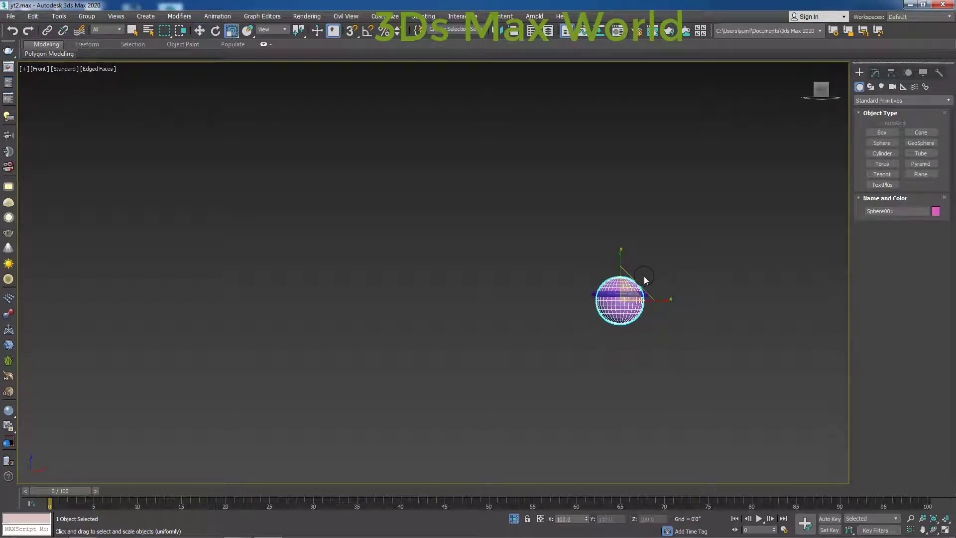
Step: Squash the sphere flat vertically, nudge it up into the ring, and deselect the lamp
key("r")
left_click_drag(620, 257, 631, 313)
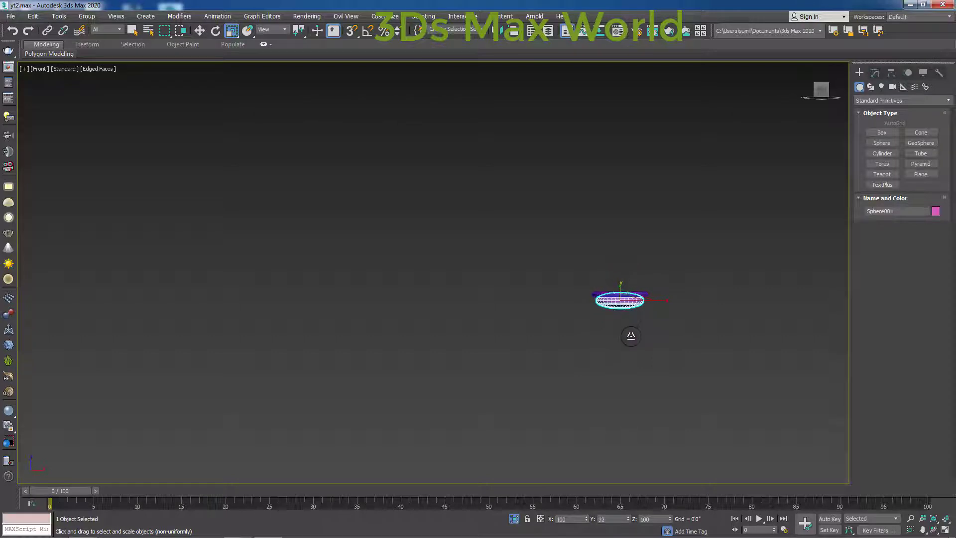
key("w")
left_click_drag(625, 276, 620, 268)
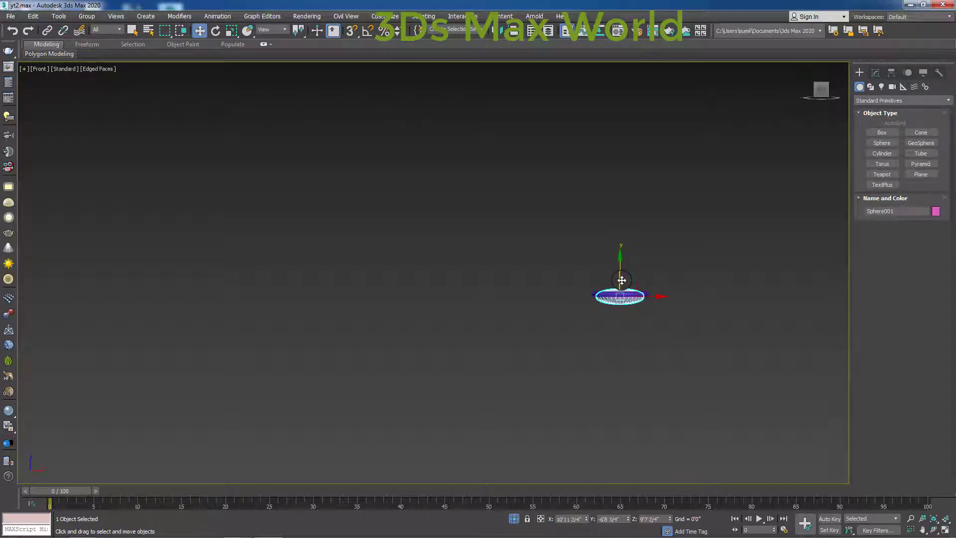
key("r")
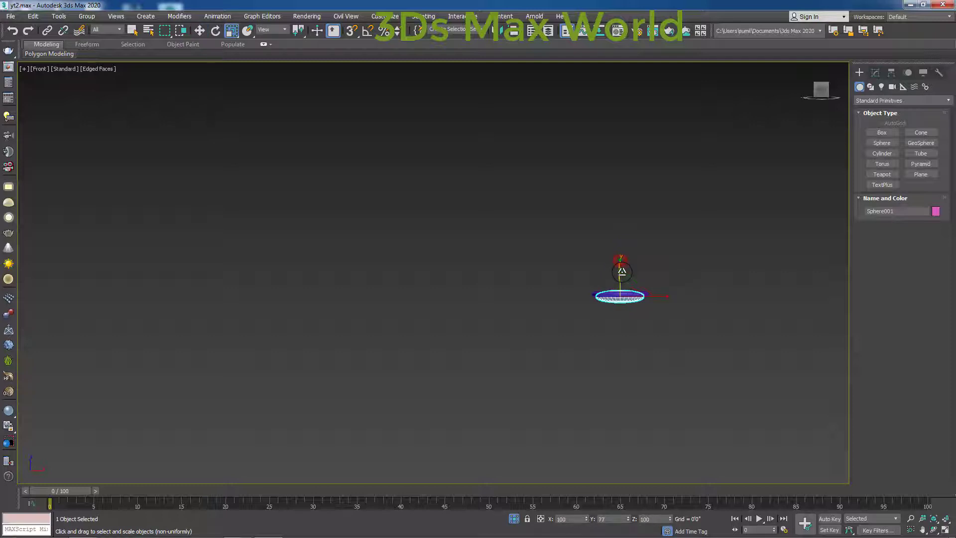
key("w")
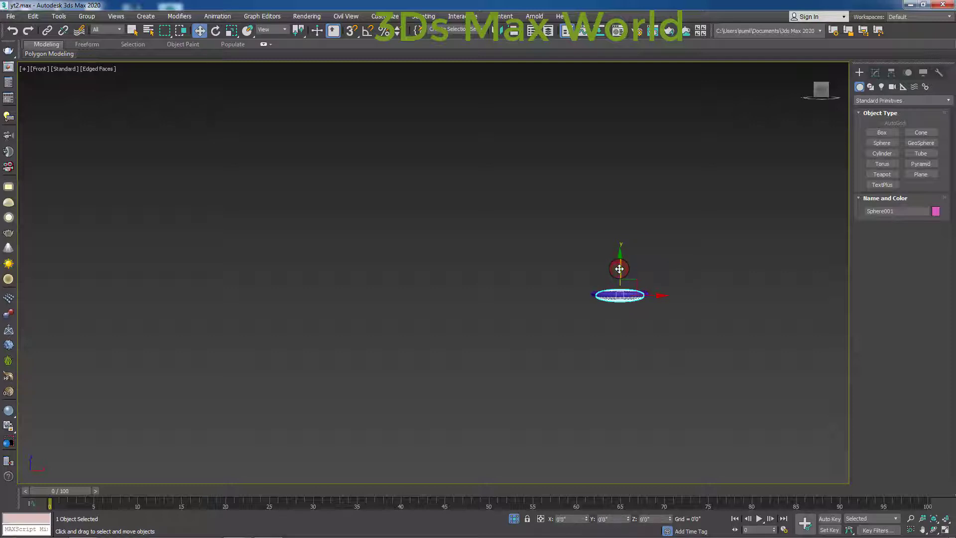
left_click(622, 355)
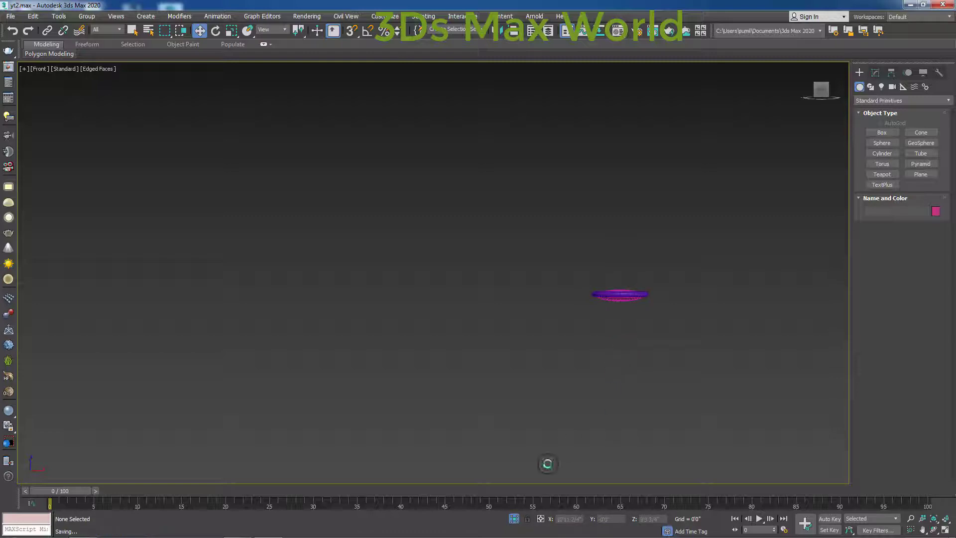
Step: Exit Isolate Selection and raise the selected sphere and torus against the sign's top edge
left_click(514, 518)
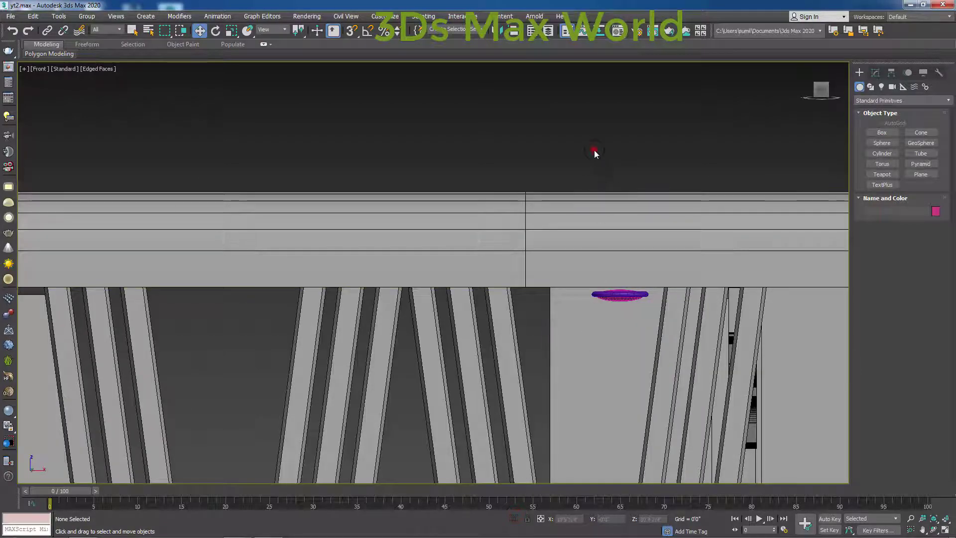
scroll(592, 184, "down", 3)
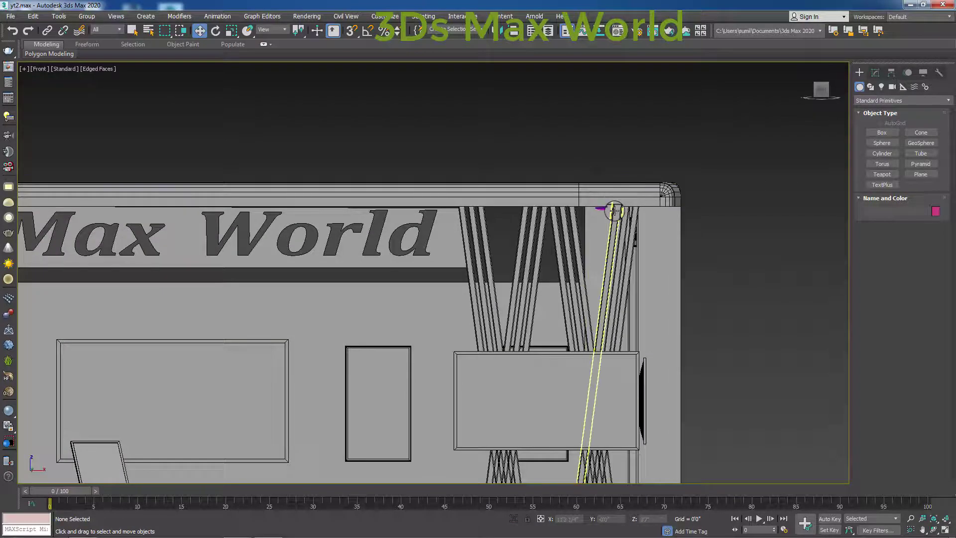
scroll(580, 186, "up", 3)
scroll(557, 243, "up", 2)
left_click(557, 243)
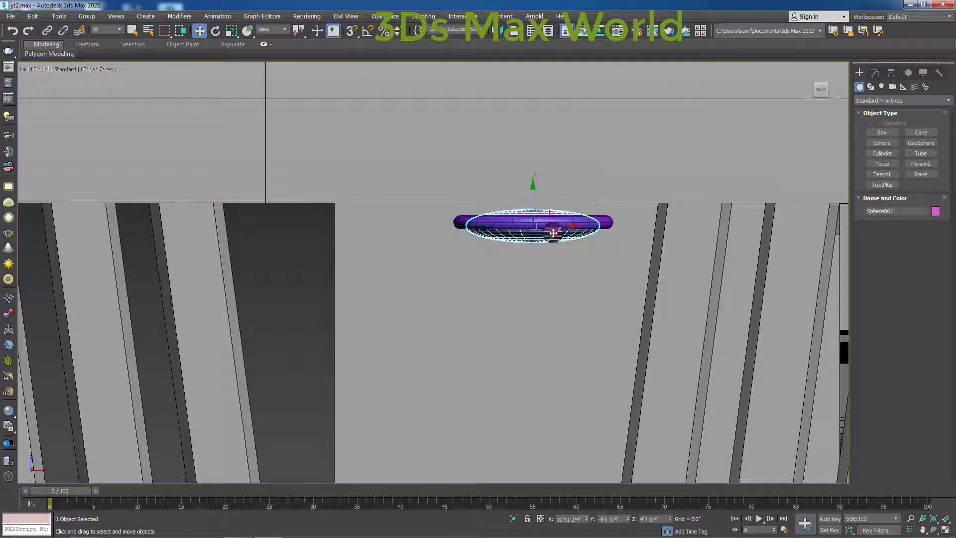
left_click(601, 221, "ctrl")
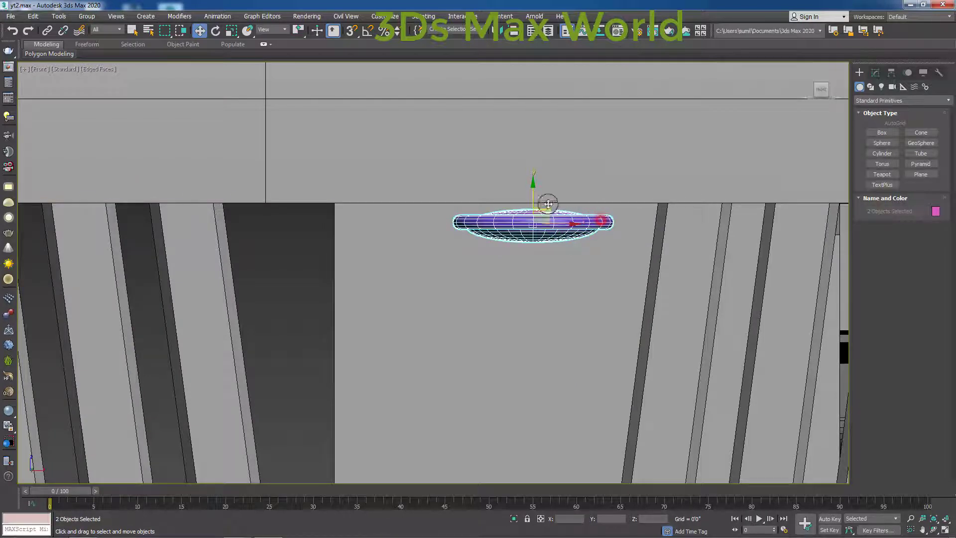
left_click_drag(534, 195, 533, 185)
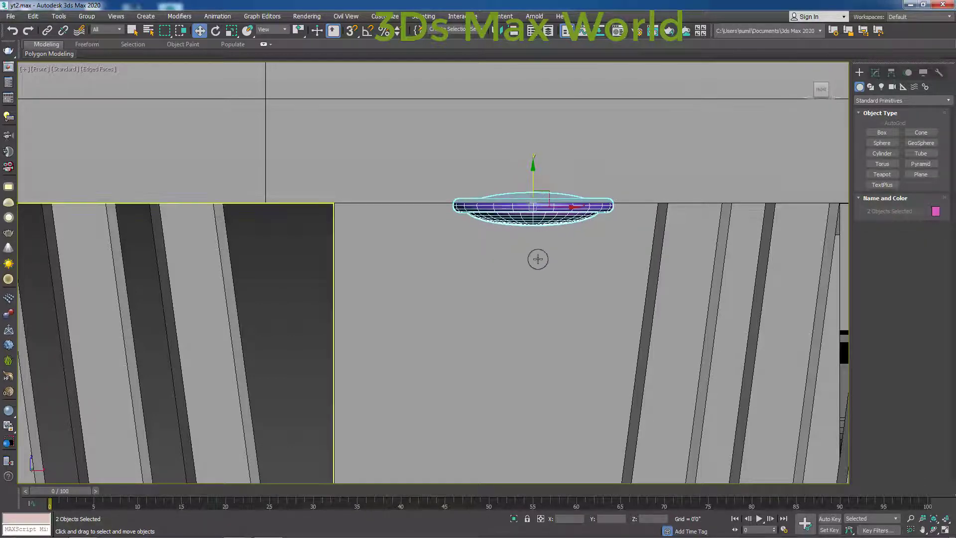
Step: Orbit to view the sign at an angle and clear the selection
scroll(489, 272, "down", 2)
scroll(791, 306, "down", 3)
scroll(777, 316, "down", 3)
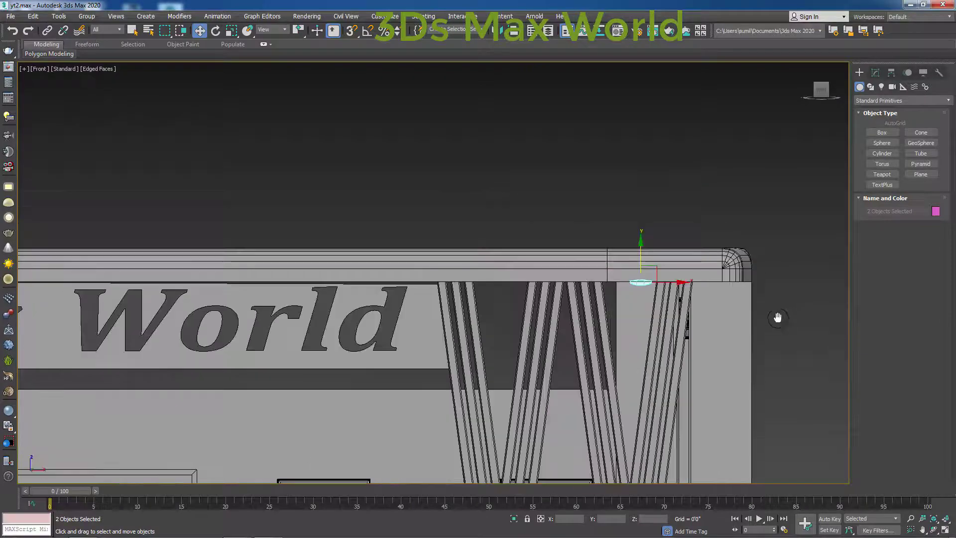
scroll(703, 310, "up", 2)
middle_click_drag(704, 310, 701, 243, "alt")
left_click(697, 224)
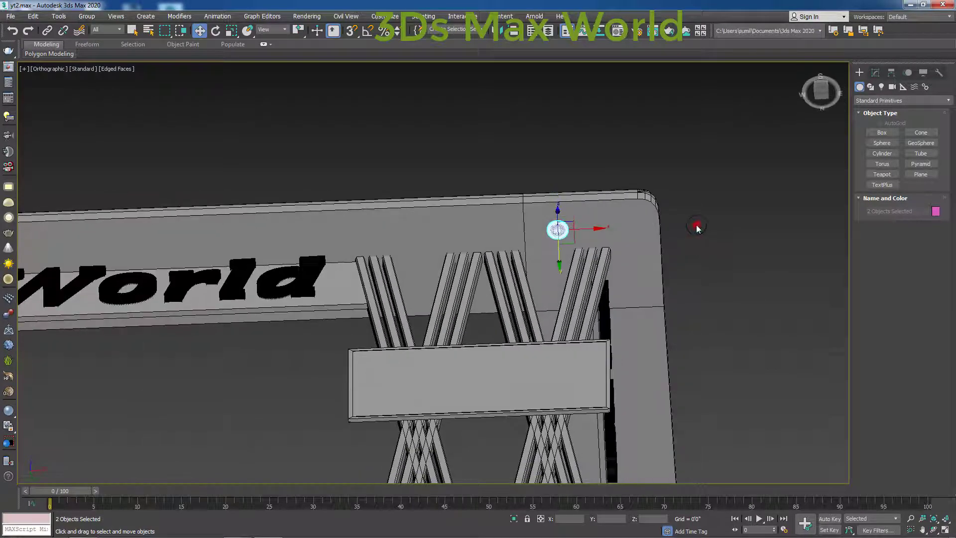
scroll(572, 233, "up", 3)
scroll(533, 220, "up", 3)
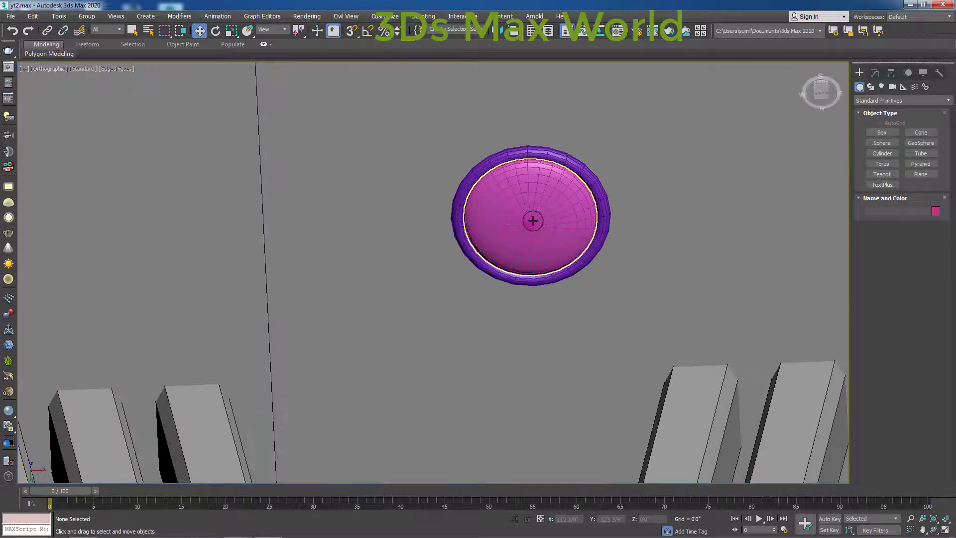
scroll(543, 219, "down", 5)
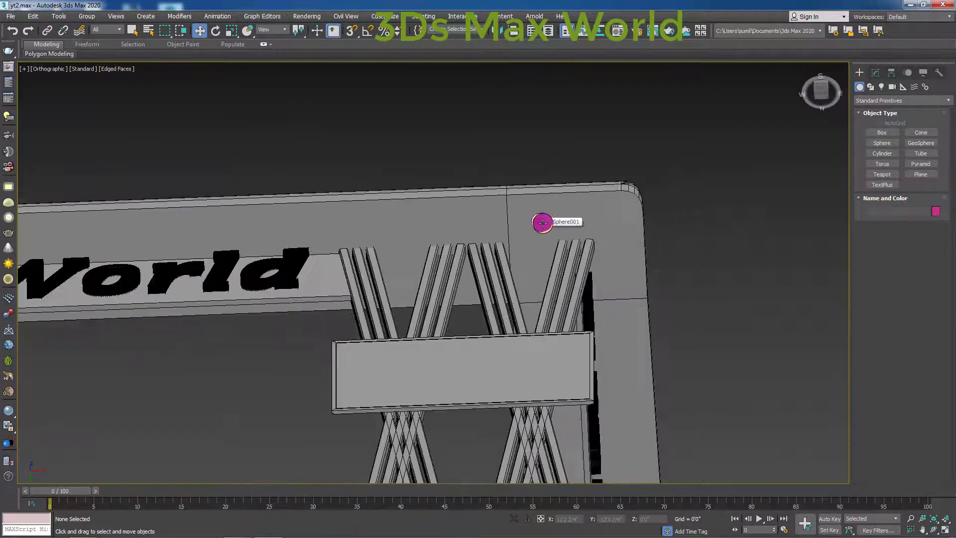
Step: Reselect the sphere and ring and nudge the lamp up to the sign's top-right corner
left_click(542, 223)
scroll(542, 221, "up", 2)
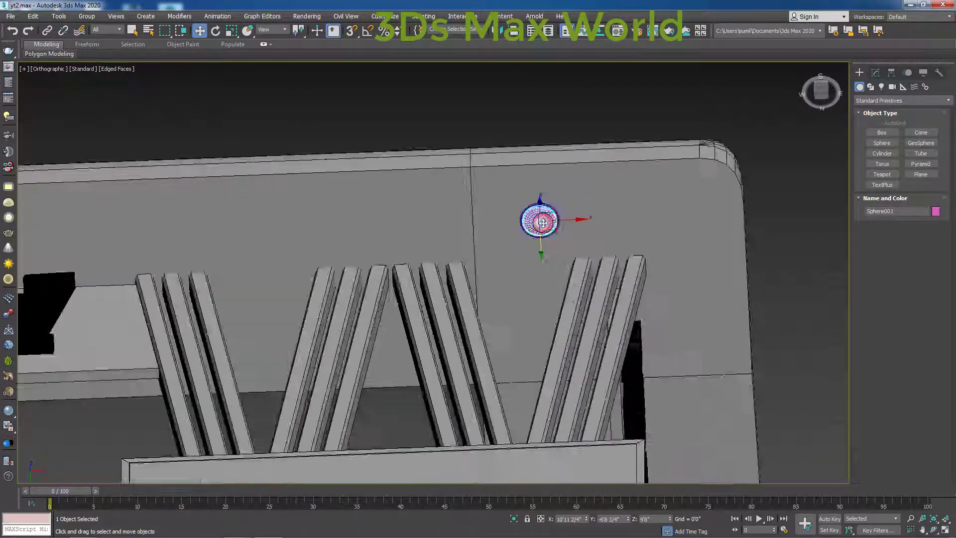
scroll(545, 185, "up", 3)
key("ctrl+a")
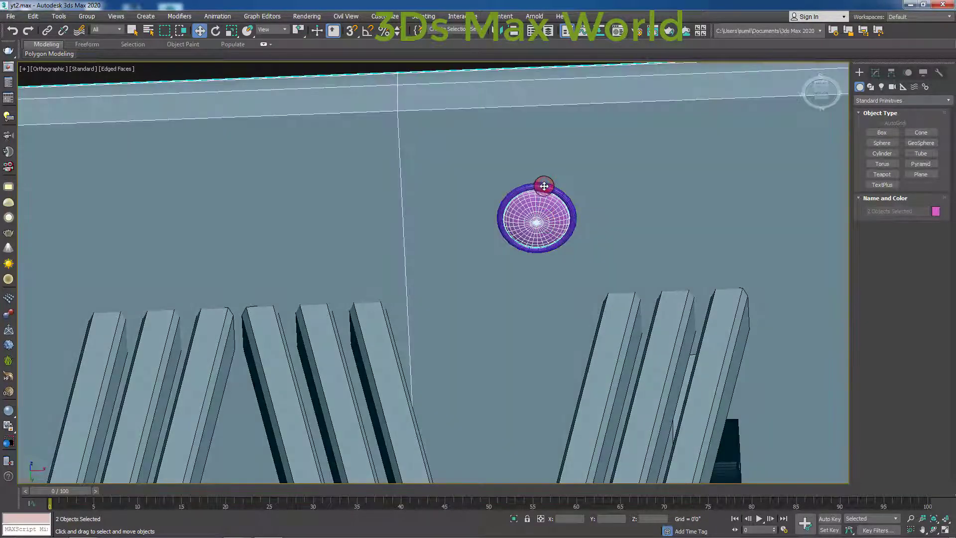
scroll(561, 204, "down", 4)
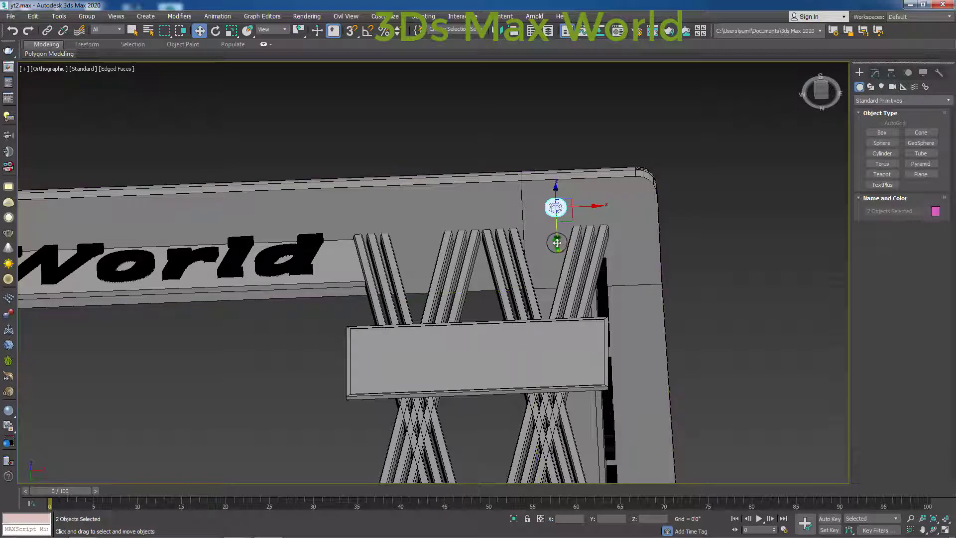
left_click_drag(560, 242, 588, 222)
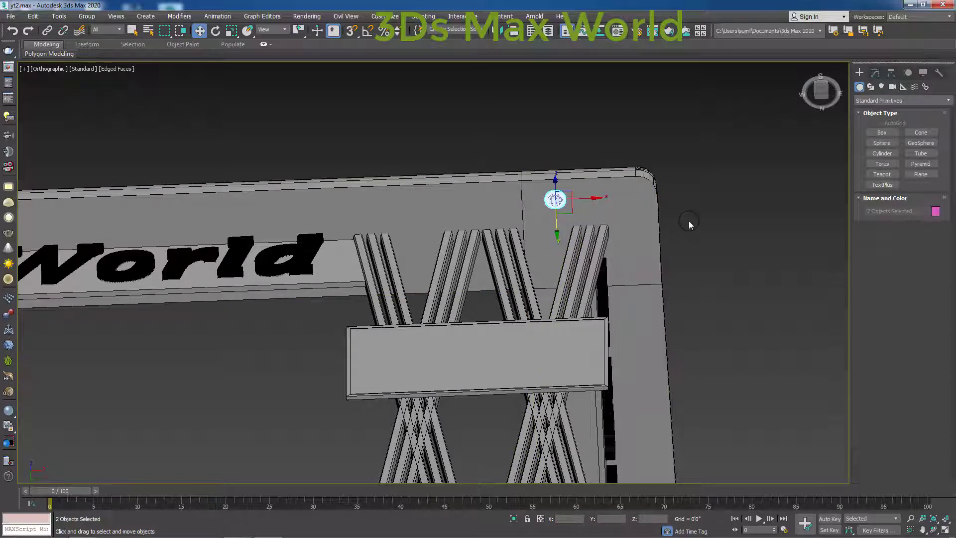
scroll(687, 220, "down", 3)
middle_click_drag(677, 214, 760, 214)
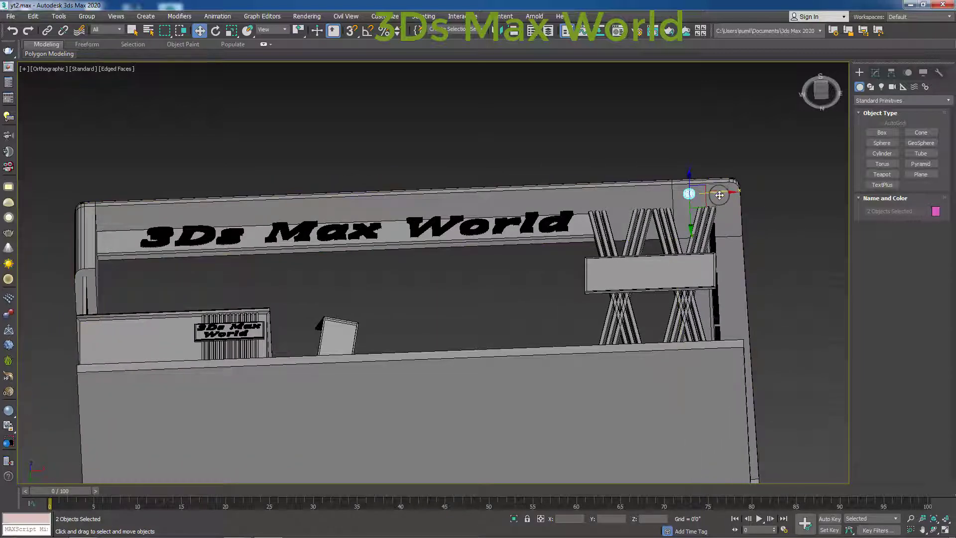
Step: Clone the lamp along the sign's top edge: five copies leftward, then two and one rightward
mouse_move(716, 202)
left_mouse_down()
mouse_move(194, 221)
mouse_move(258, 217)
left_mouse_up()
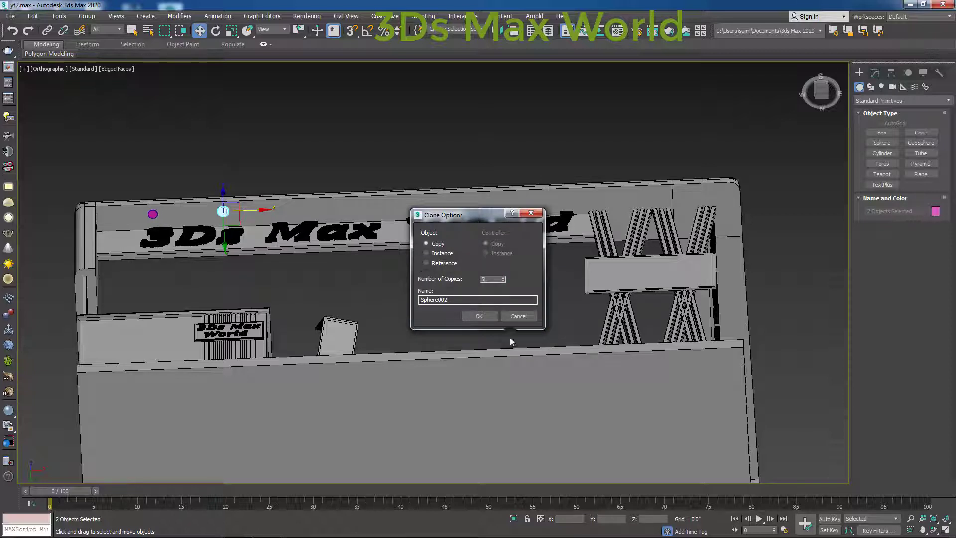
left_click(479, 316)
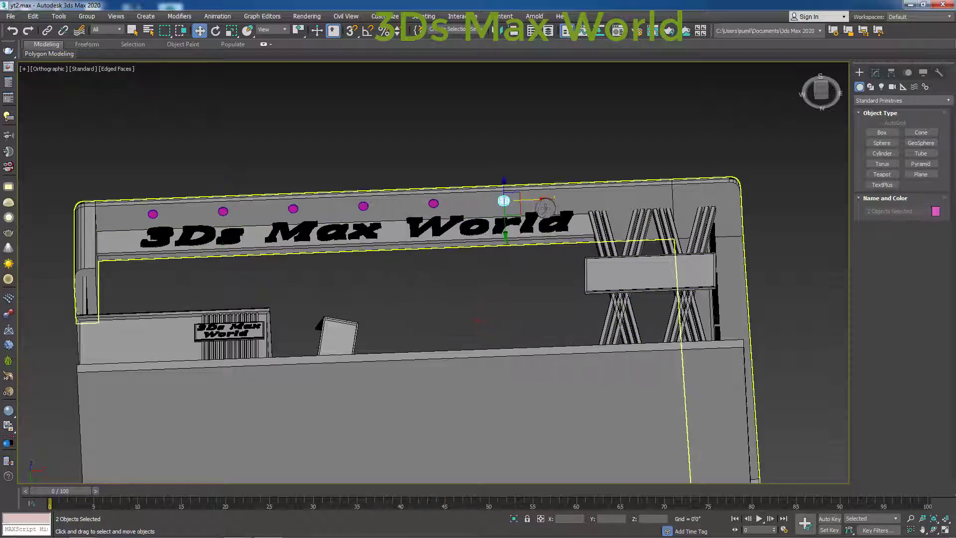
left_click_drag(532, 201, 602, 206, "shift")
left_click(503, 278)
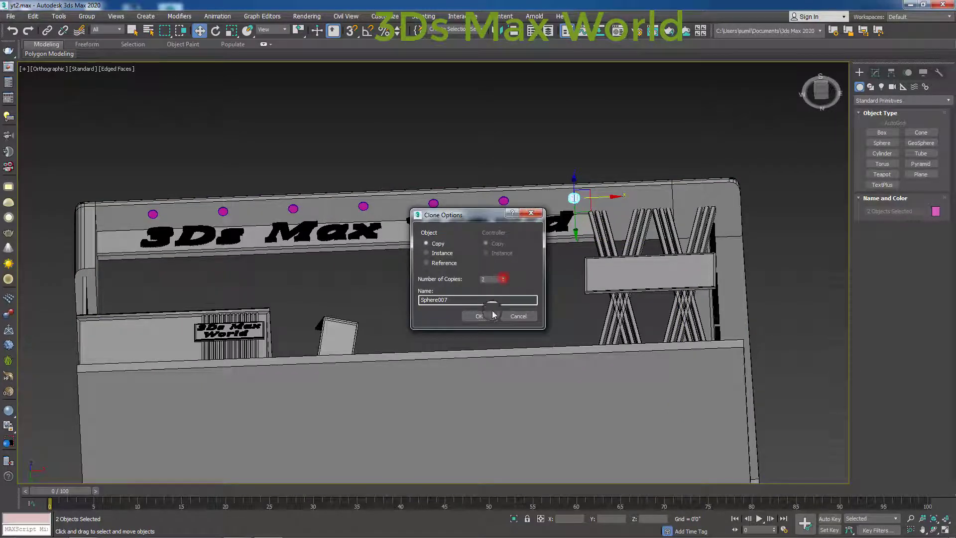
left_click(479, 316)
left_click_drag(661, 198, 752, 202)
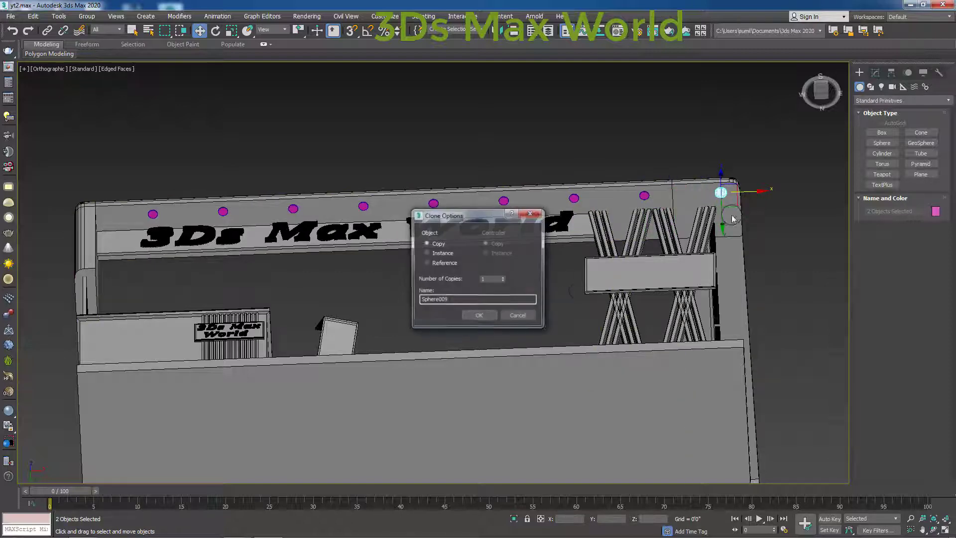
left_click(483, 316)
Step: From the booth's side, clone five lamp copies along its top edge and adjust the last one
middle_click_drag(787, 320, 651, 311)
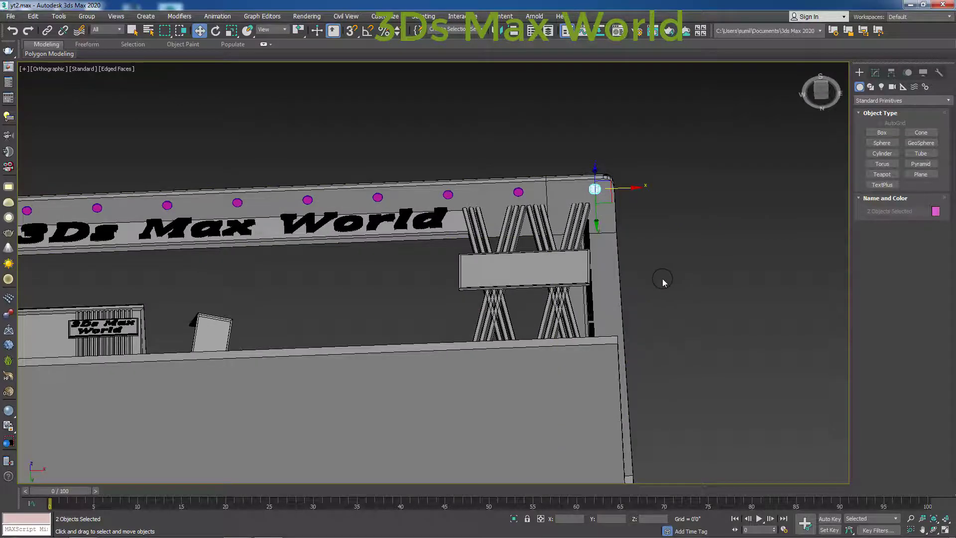
middle_click_drag(662, 279, 548, 271, "alt")
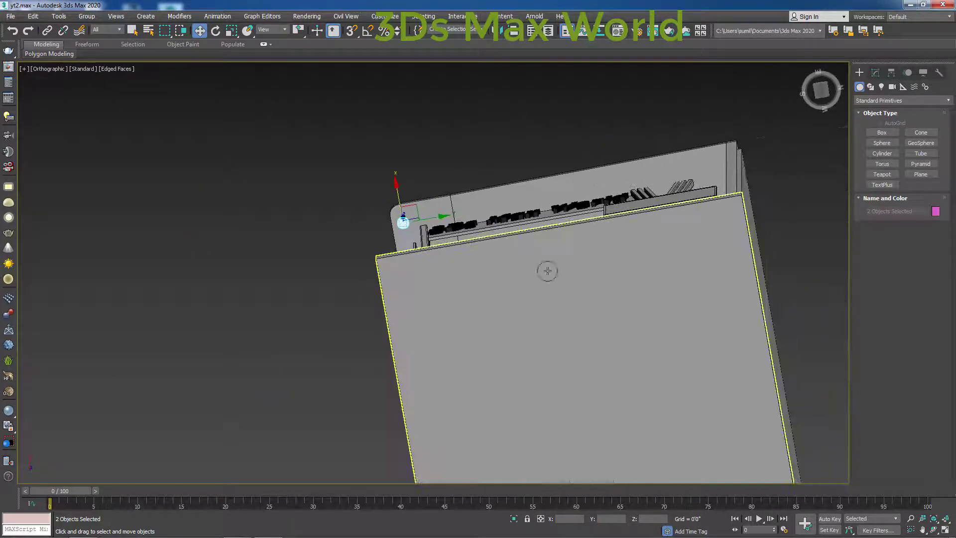
left_click_drag(434, 220, 483, 214, "shift")
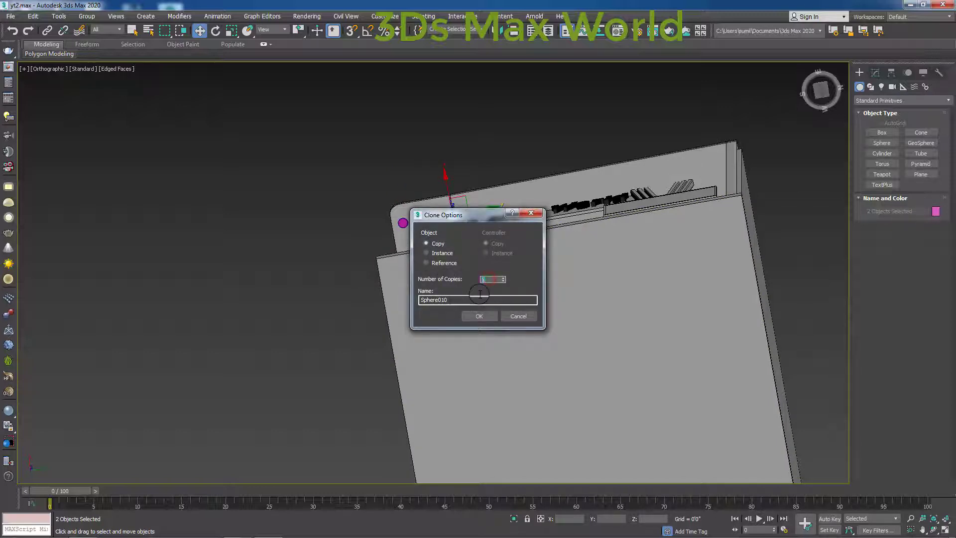
left_click(481, 322)
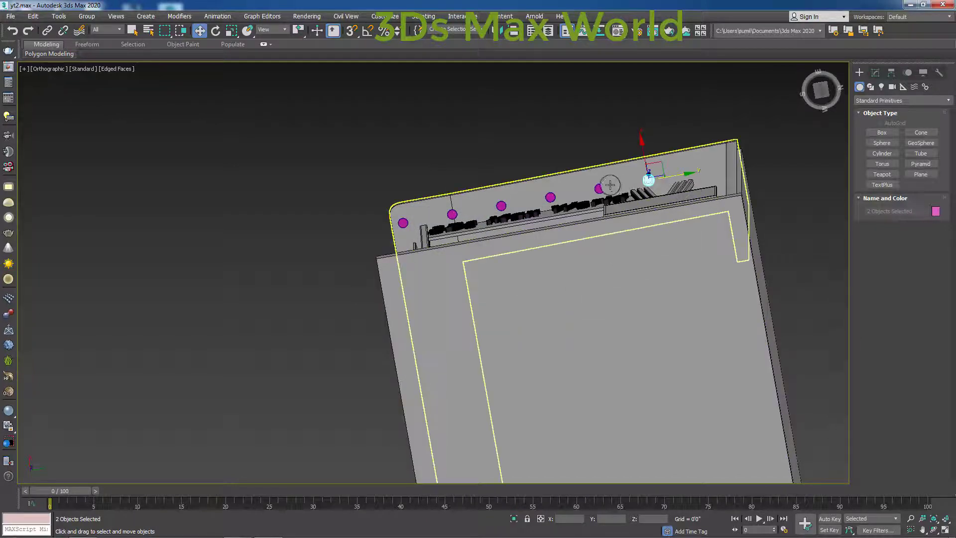
scroll(720, 239, "down", 3)
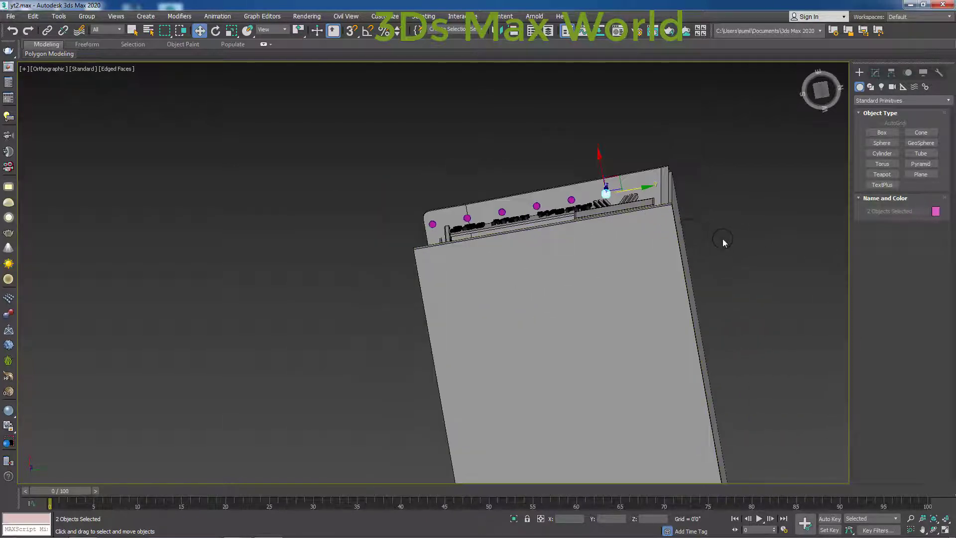
mouse_move(637, 189)
left_mouse_down()
mouse_move(647, 188)
mouse_move(619, 157)
left_mouse_up()
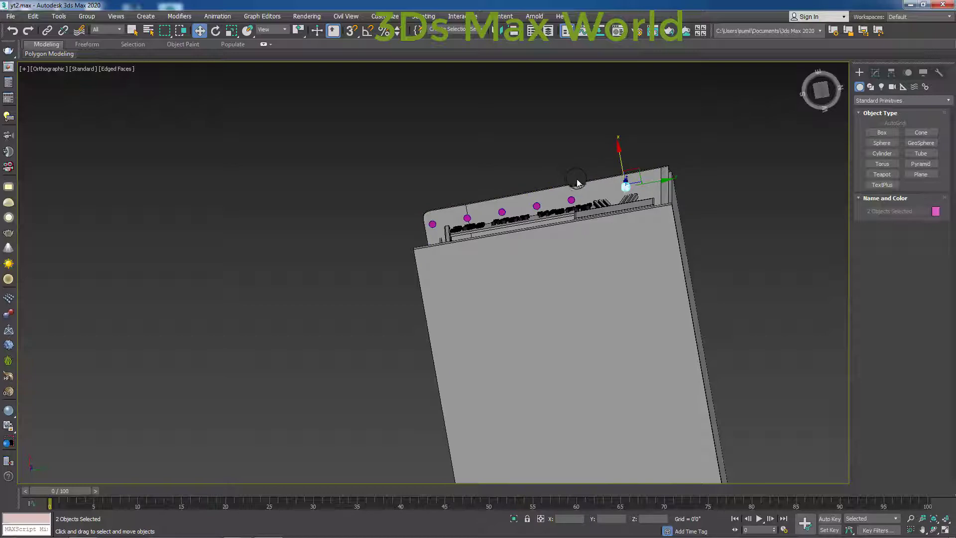
key("F3")
Step: Select all the side-edge lamps, including the corner lamp, leaving out the large box
scroll(583, 205, "up", 5)
scroll(578, 191, "up", 2)
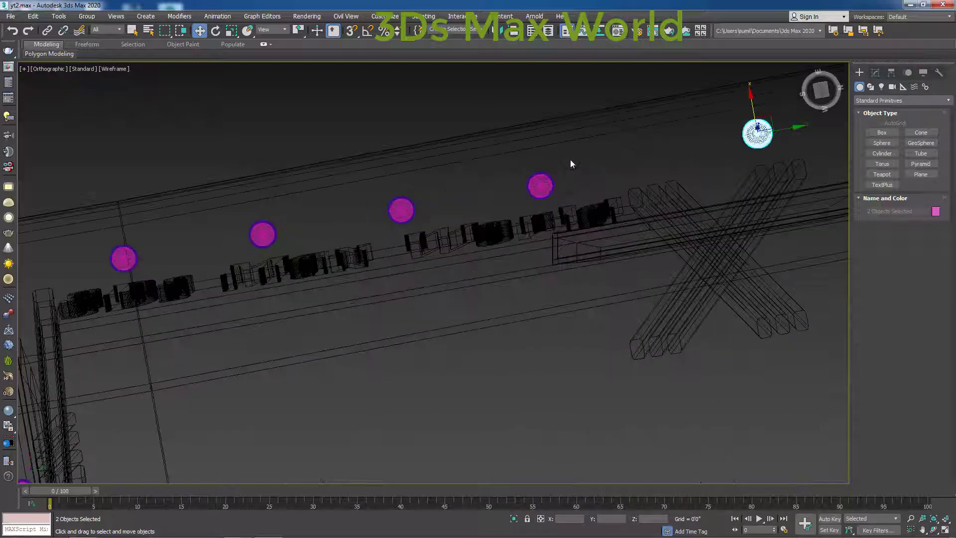
left_click_drag(570, 160, 407, 216)
left_click_drag(533, 199, 483, 198, "ctrl")
left_click_drag(423, 192, 347, 210, "ctrl")
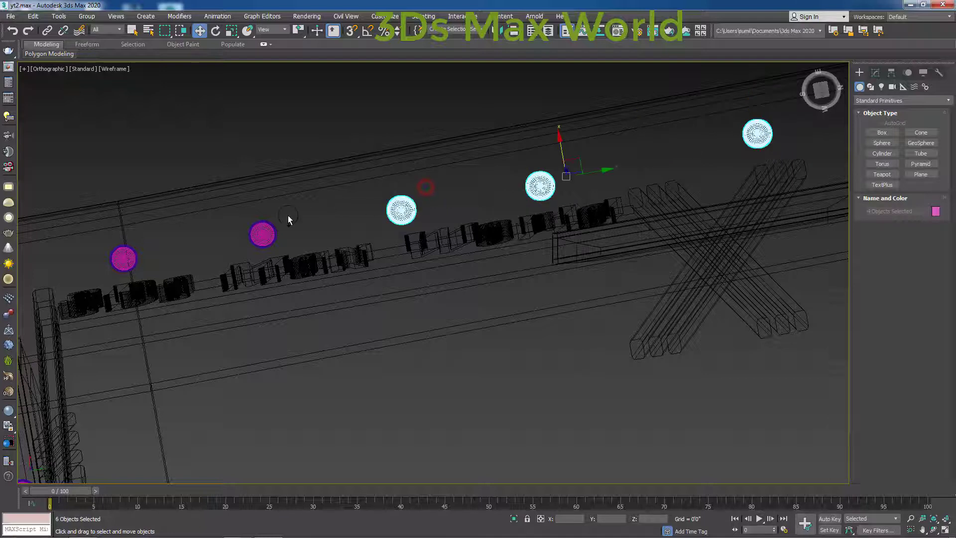
left_click_drag(288, 216, 249, 236, "ctrl")
left_click_drag(142, 248, 112, 266, "ctrl")
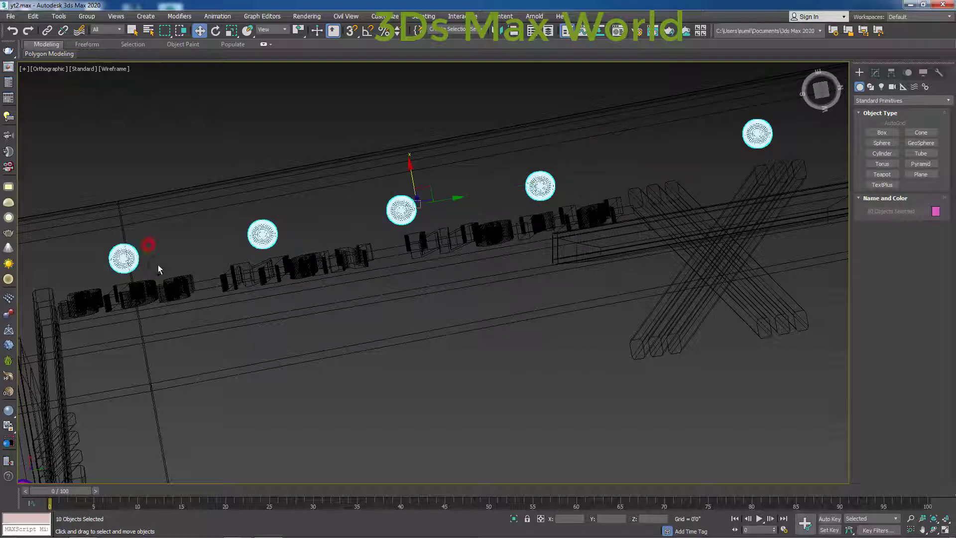
middle_click_drag(422, 331, 451, 335)
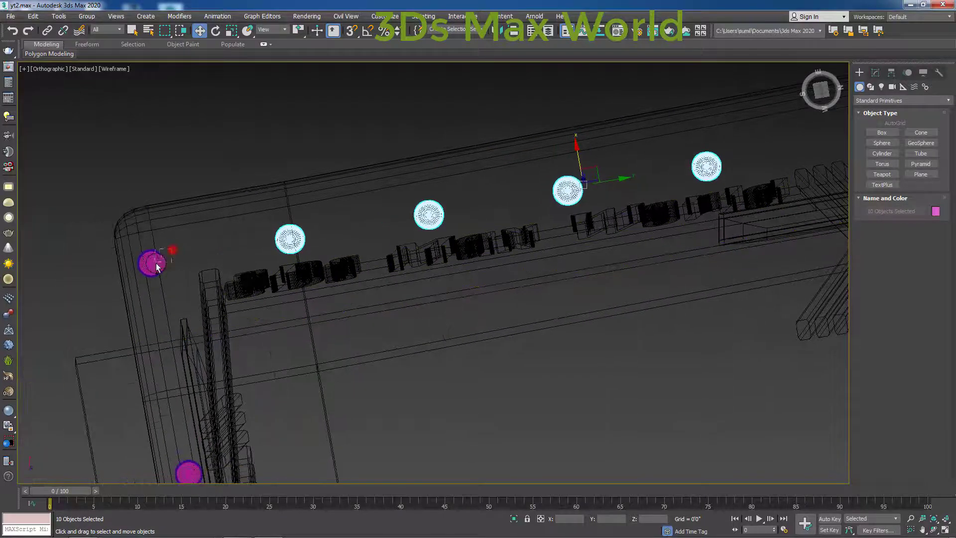
left_click_drag(157, 267, 406, 401, "ctrl")
left_click_drag(500, 436, 536, 326, "alt")
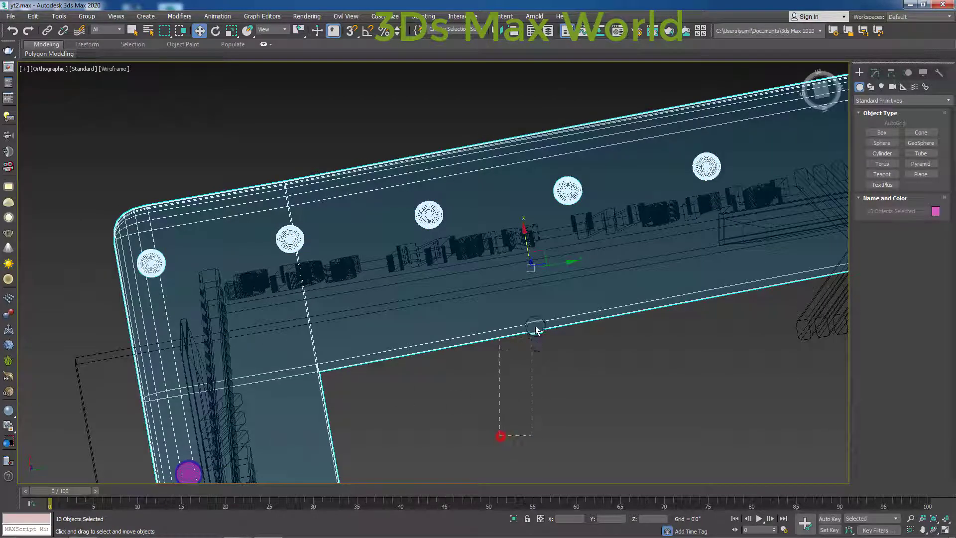
scroll(640, 374, "down", 4)
middle_click_drag(678, 408, 514, 354)
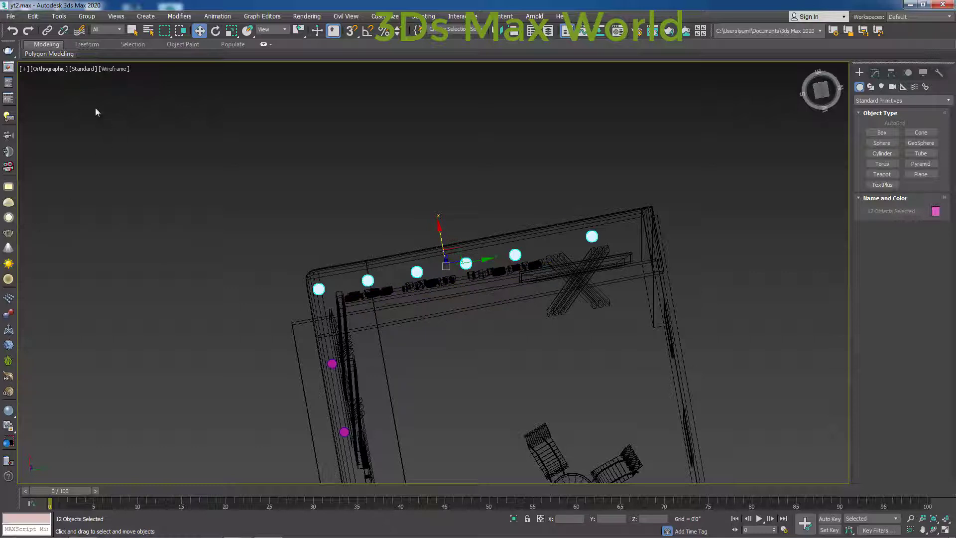
Step: In Bottom view, shift the side lamps slightly along X toward the wall and deselect
left_click(48, 69)
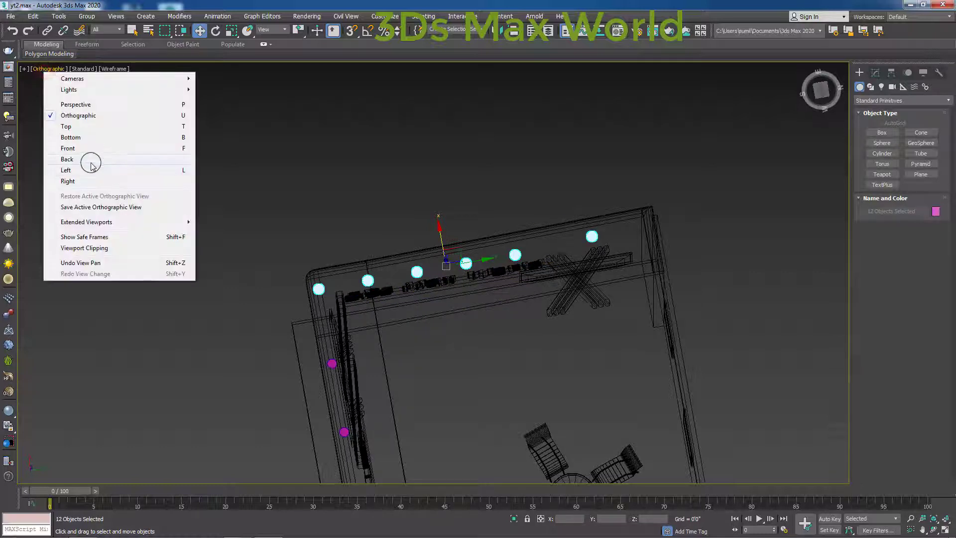
left_click(84, 137)
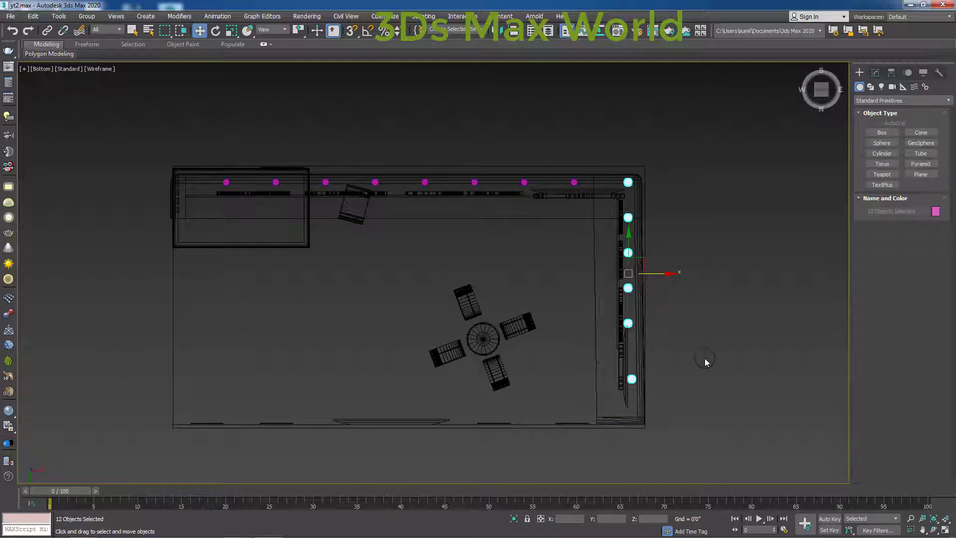
scroll(650, 308, "up", 4)
scroll(650, 306, "down", 2)
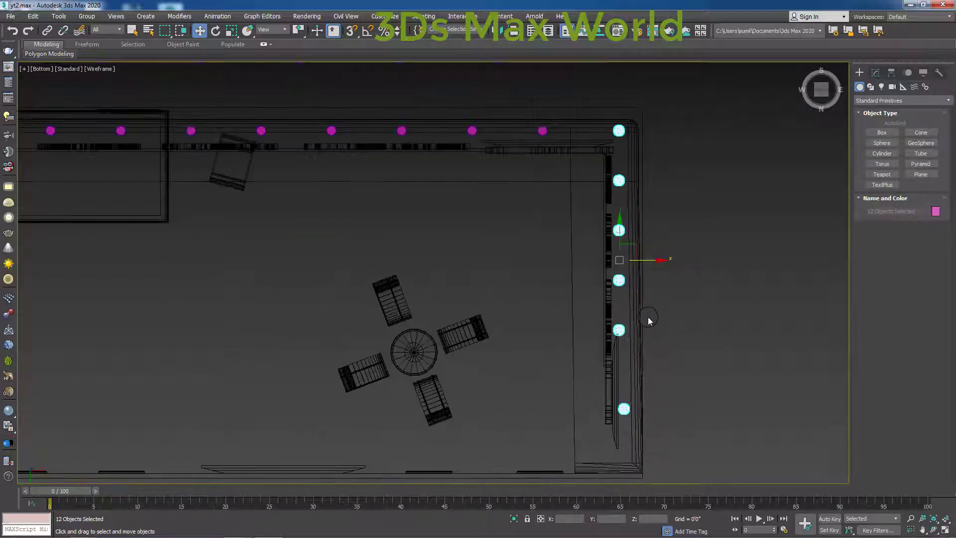
left_click_drag(650, 258, 652, 258)
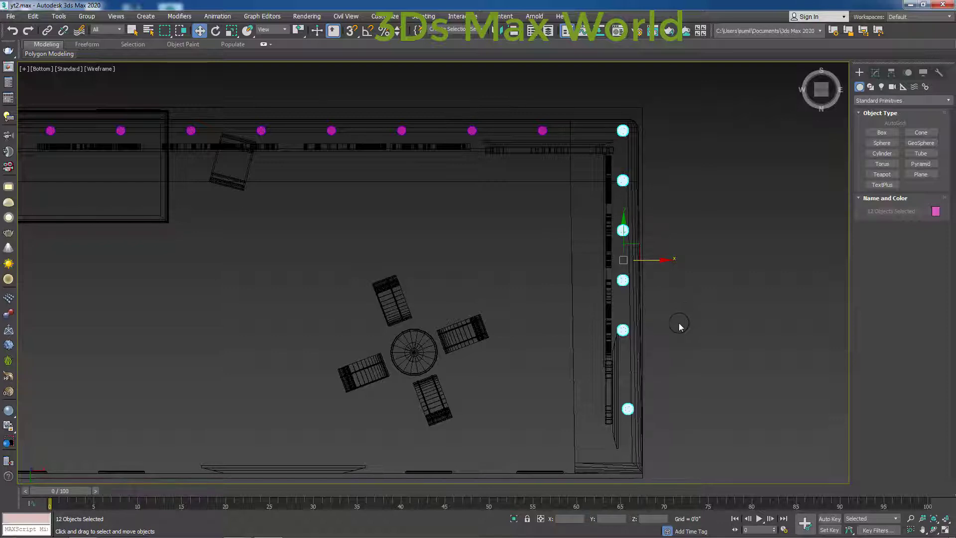
left_click(678, 282)
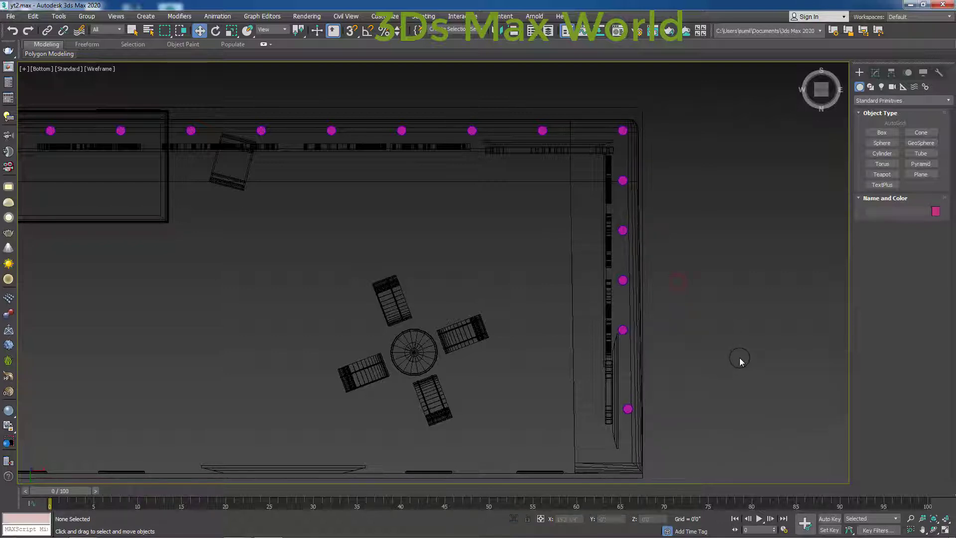
Step: In wireframe view, slide the first top-edge lamp along the edge and fine-tune its position
key("F3")
scroll(737, 366, "down", 5)
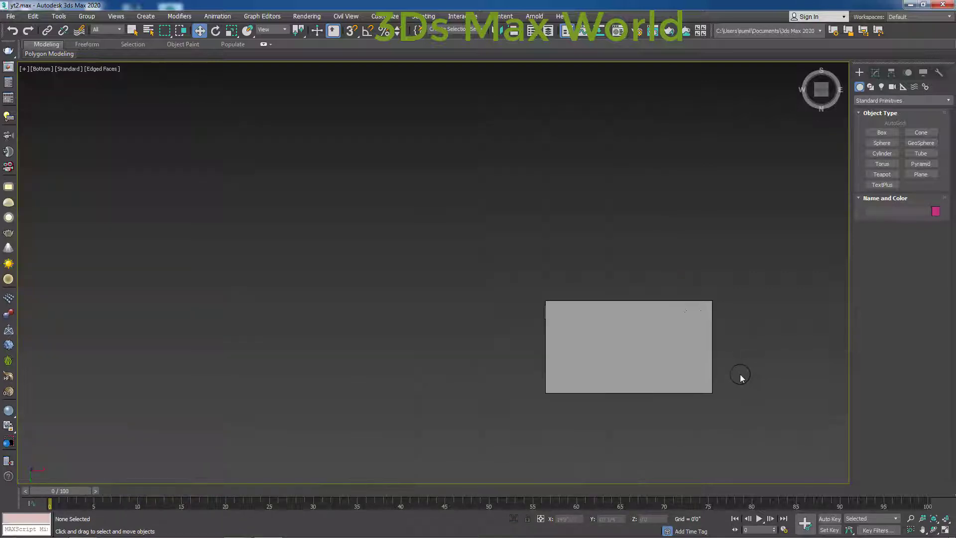
mouse_move(741, 378)
middle_mouse_down("alt")
mouse_move(734, 405)
mouse_move(675, 399)
mouse_move(698, 334)
middle_mouse_up("alt")
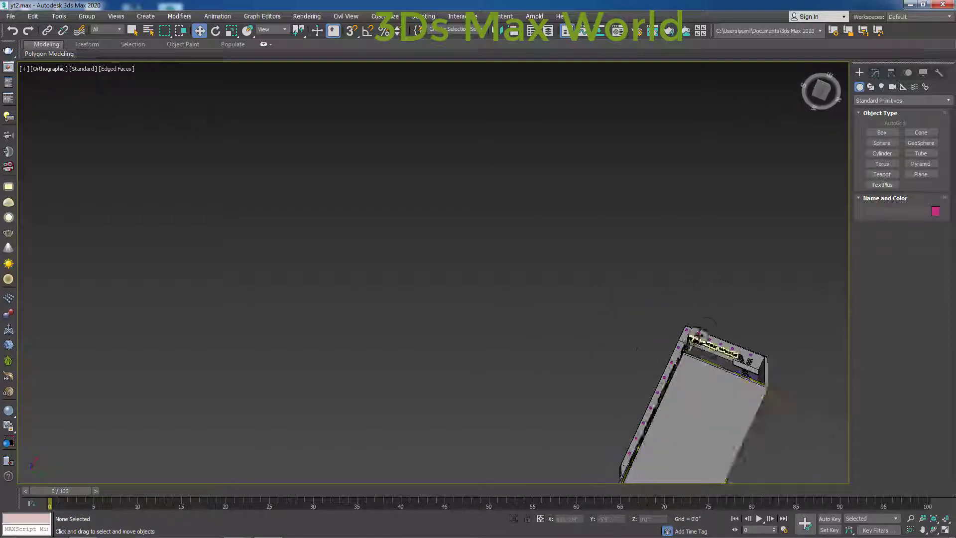
scroll(702, 331, "up", 4)
scroll(707, 326, "up", 2)
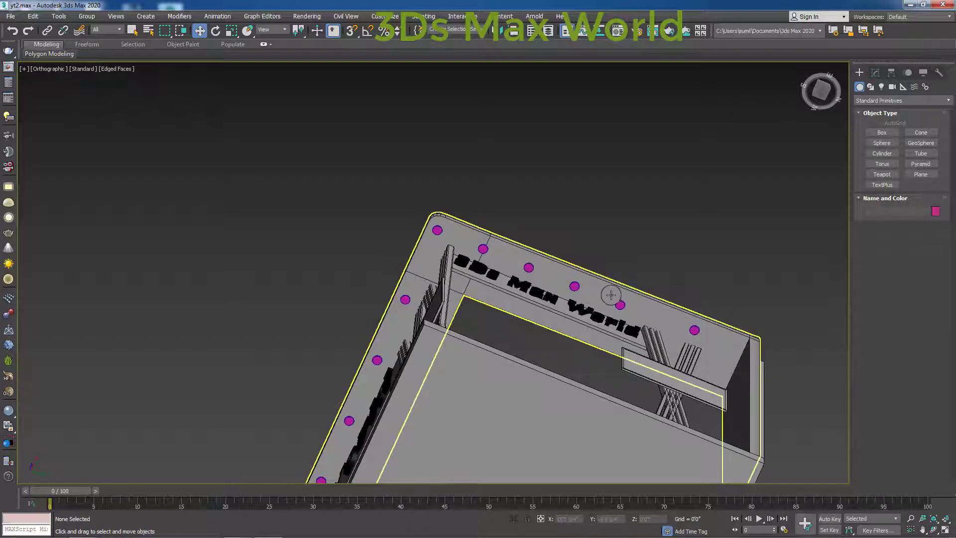
key("F3")
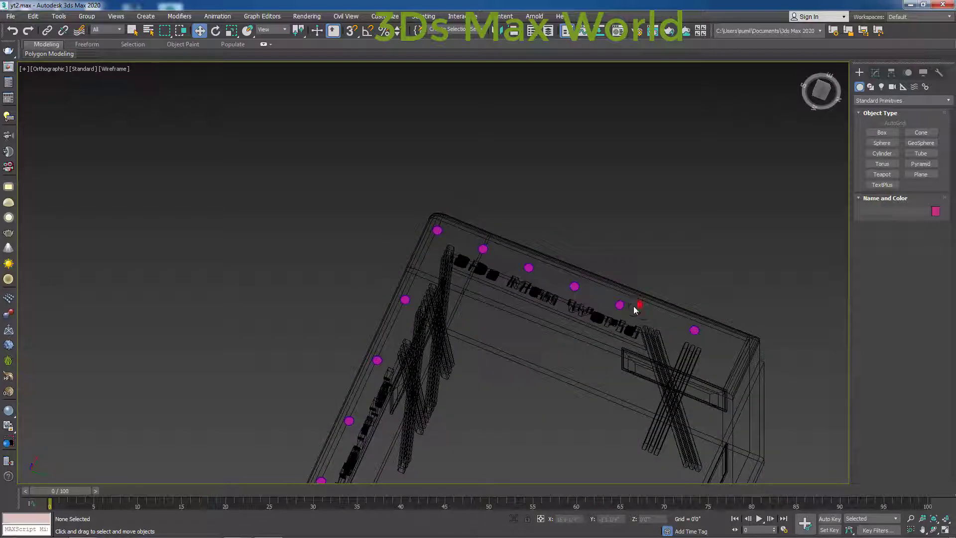
left_click(622, 308)
mouse_move(637, 313)
left_mouse_down()
mouse_move(663, 320)
mouse_move(656, 307)
left_mouse_up()
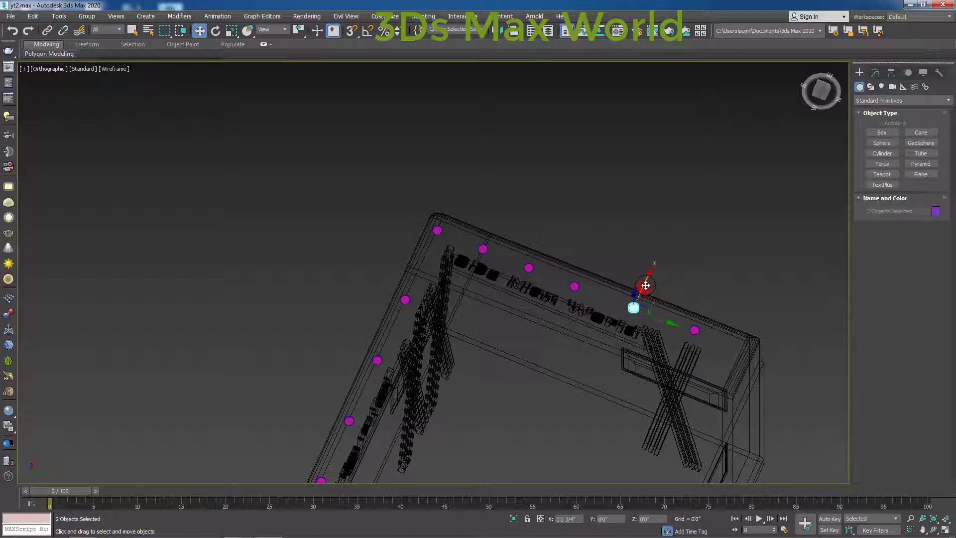
left_click_drag(655, 307, 663, 309)
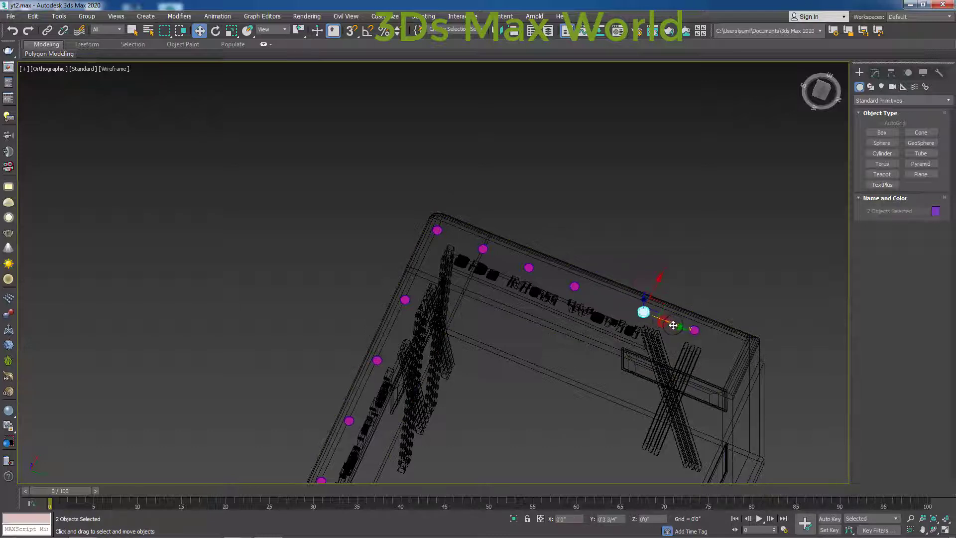
Step: Shift the next three lamps toward the corner into even spacing, then deselect
left_click(575, 286)
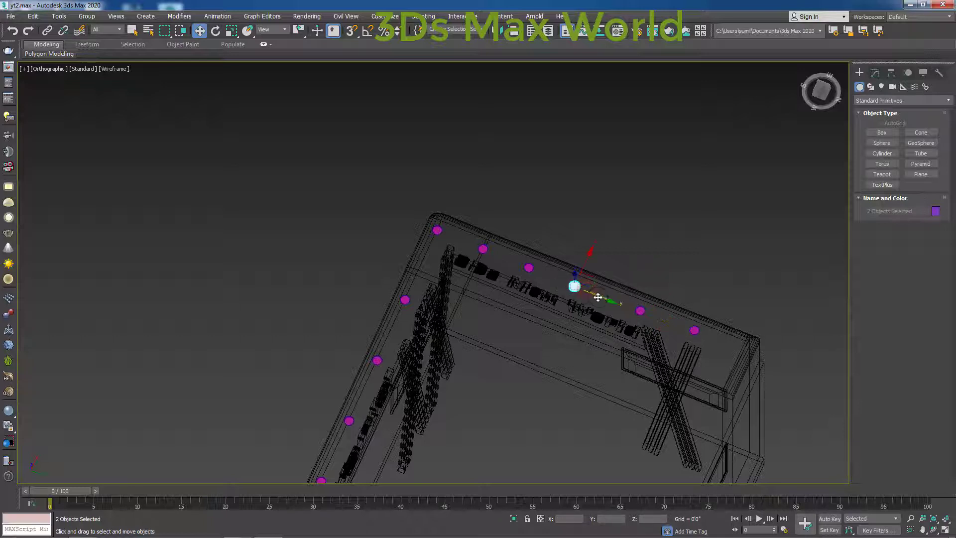
left_click_drag(598, 294, 609, 300)
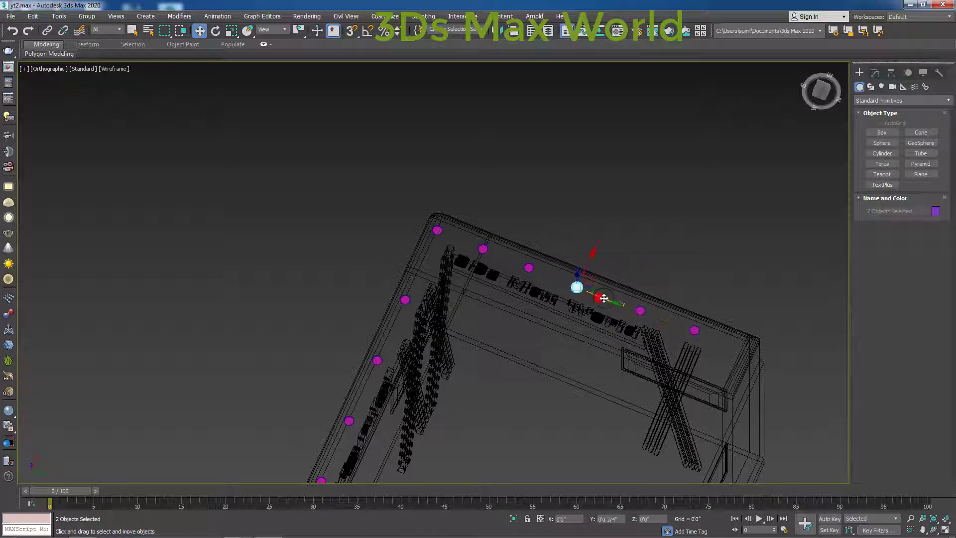
left_click(529, 267)
left_click_drag(553, 279, 560, 285)
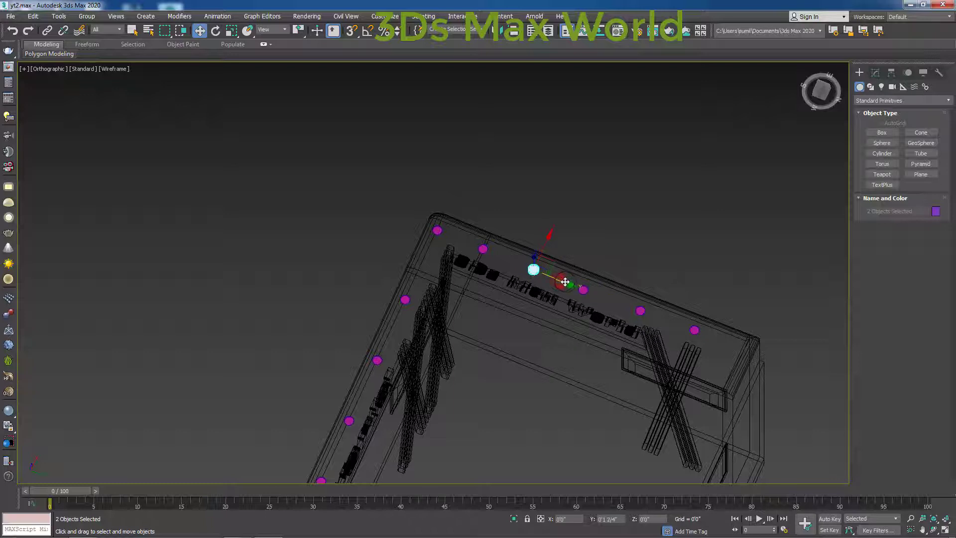
left_click(483, 248)
left_click_drag(517, 264, 522, 267)
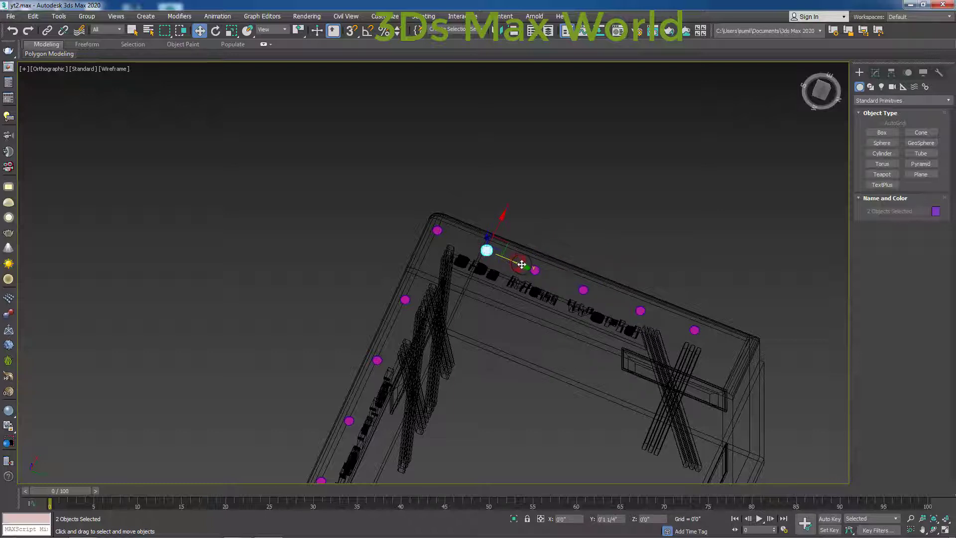
left_click(598, 224)
left_click(647, 275)
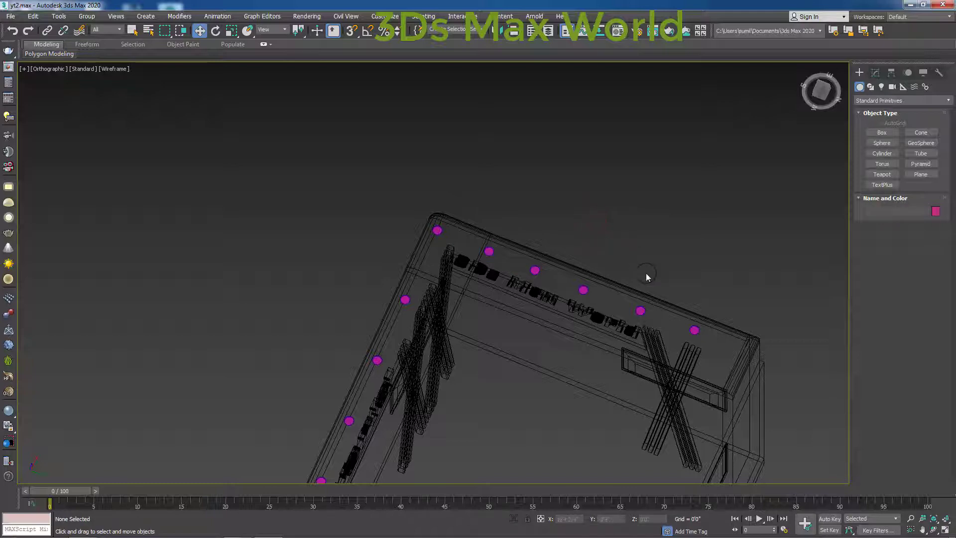
Step: Frame the whole booth from the front, then orbit and zoom to a shaded 3D overview
key("f")
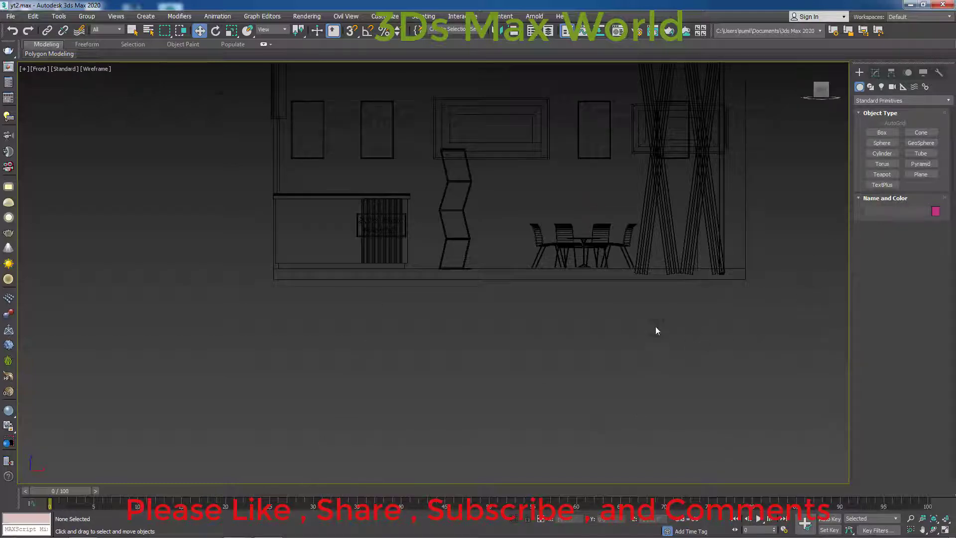
middle_click_drag(655, 327, 559, 451)
key("F3")
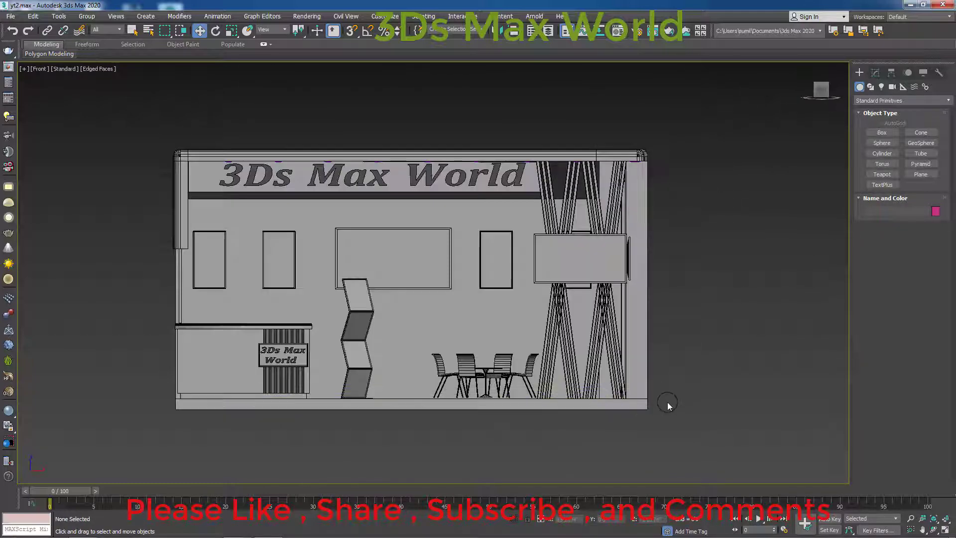
scroll(651, 411, "down", 3)
mouse_move(651, 410)
middle_mouse_down()
mouse_move(628, 414)
mouse_move(604, 396)
mouse_move(625, 384)
mouse_move(624, 371)
mouse_move(604, 367)
mouse_move(592, 390)
mouse_move(599, 429)
mouse_move(592, 421)
mouse_move(602, 411)
mouse_move(615, 414)
mouse_move(562, 367)
middle_mouse_up()
scroll(598, 436, "up", 3)
scroll(595, 441, "down", 5)
scroll(558, 378, "up", 2)
scroll(563, 410, "up", 3)
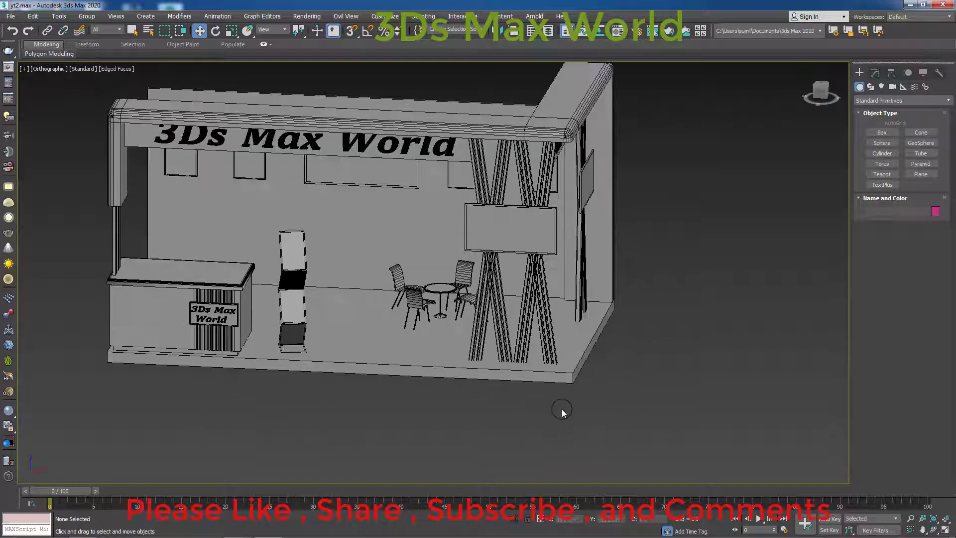
mouse_move(565, 410)
middle_mouse_down()
mouse_move(633, 450)
mouse_move(629, 442)
mouse_move(666, 449)
mouse_move(608, 416)
mouse_move(504, 402)
middle_mouse_up()
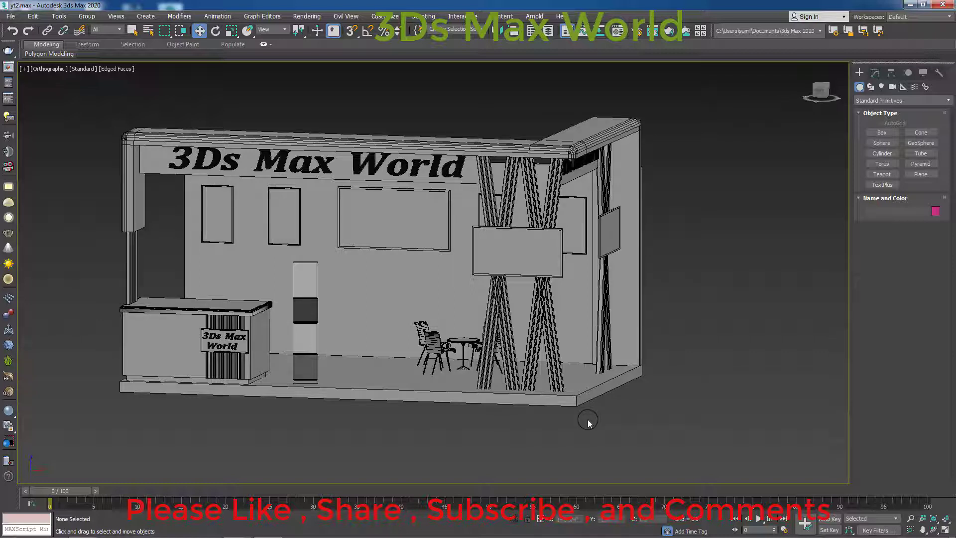
left_click(491, 397)
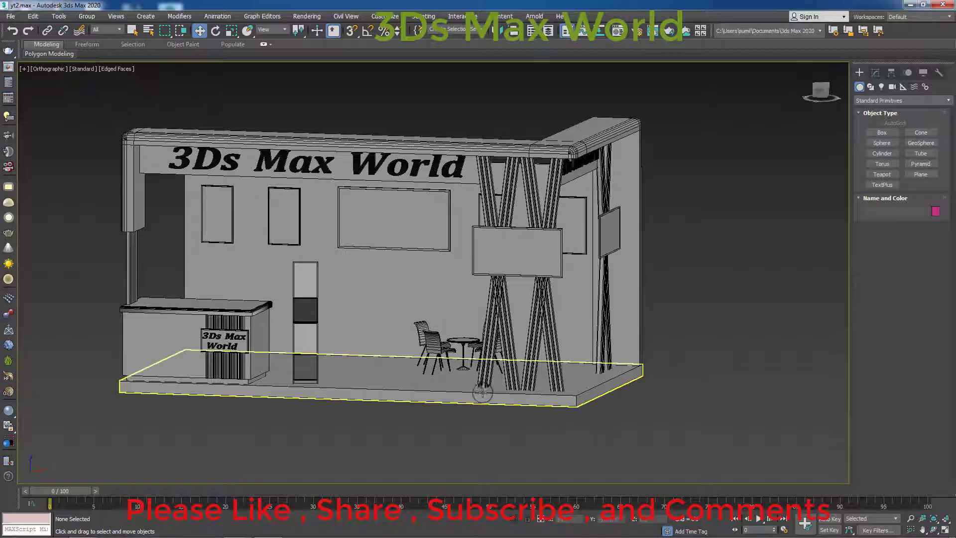